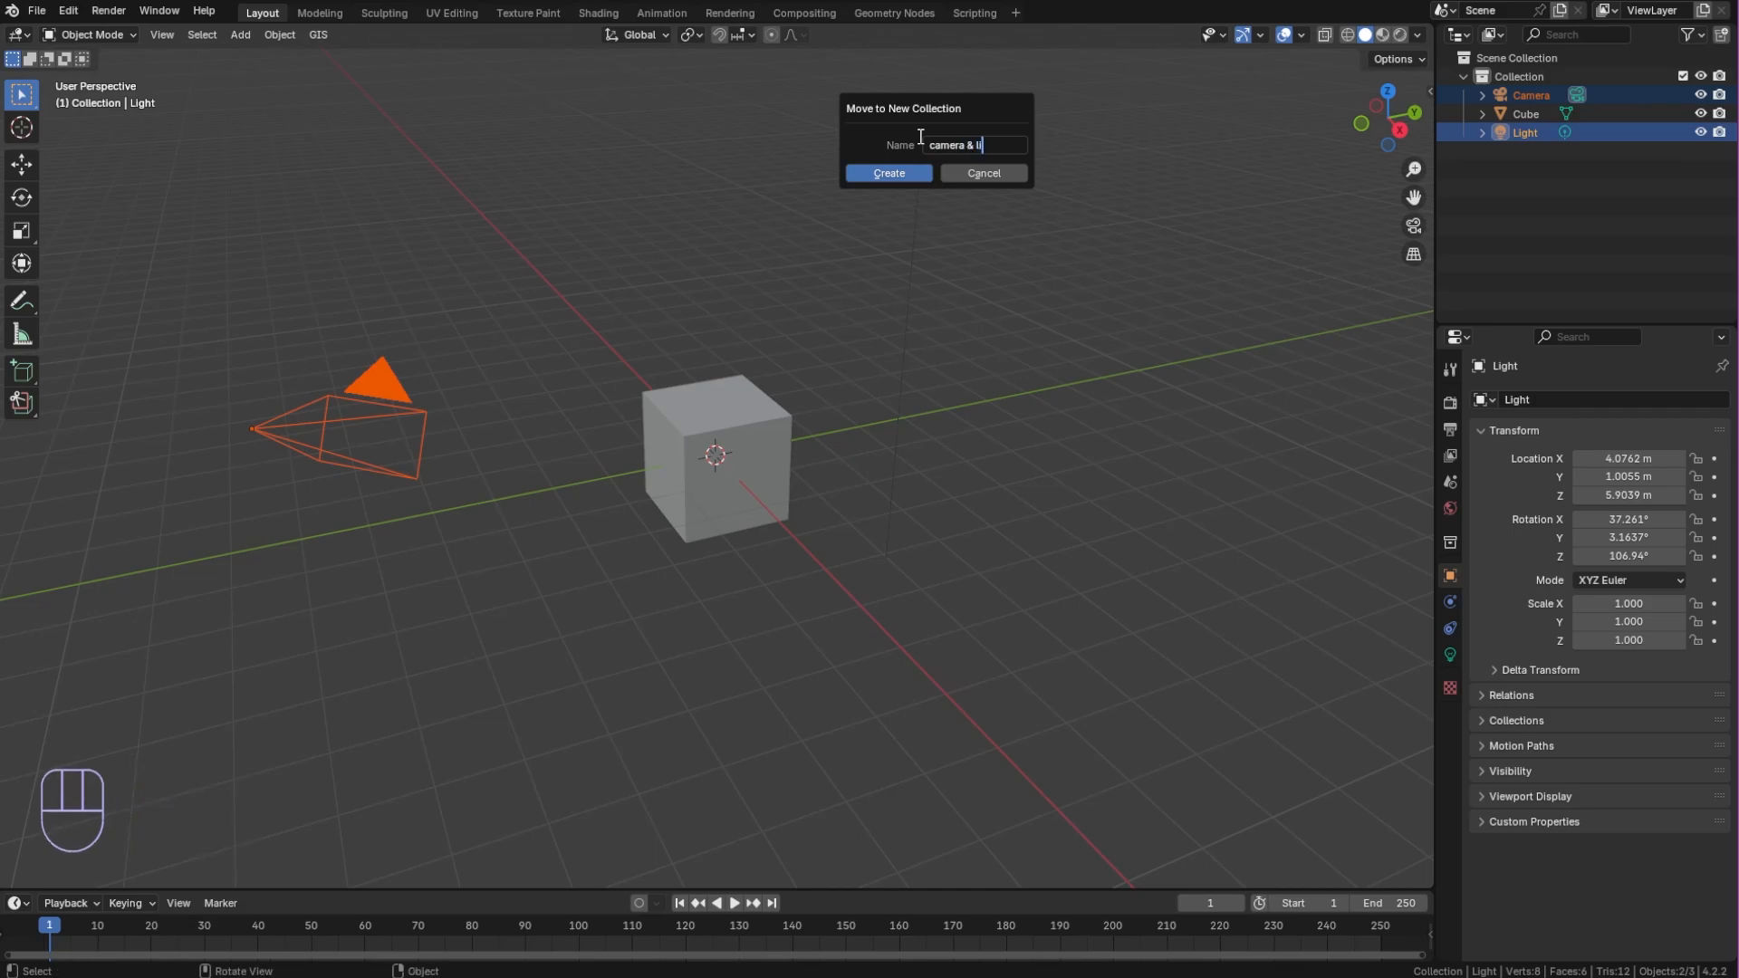
Move the camera and light into a new collection named "camera & light", then hide and collapse that collection
{"action": "left_click", "coordinate": [923, 173]}
{"action": "left_click", "coordinate": [1700, 115]}
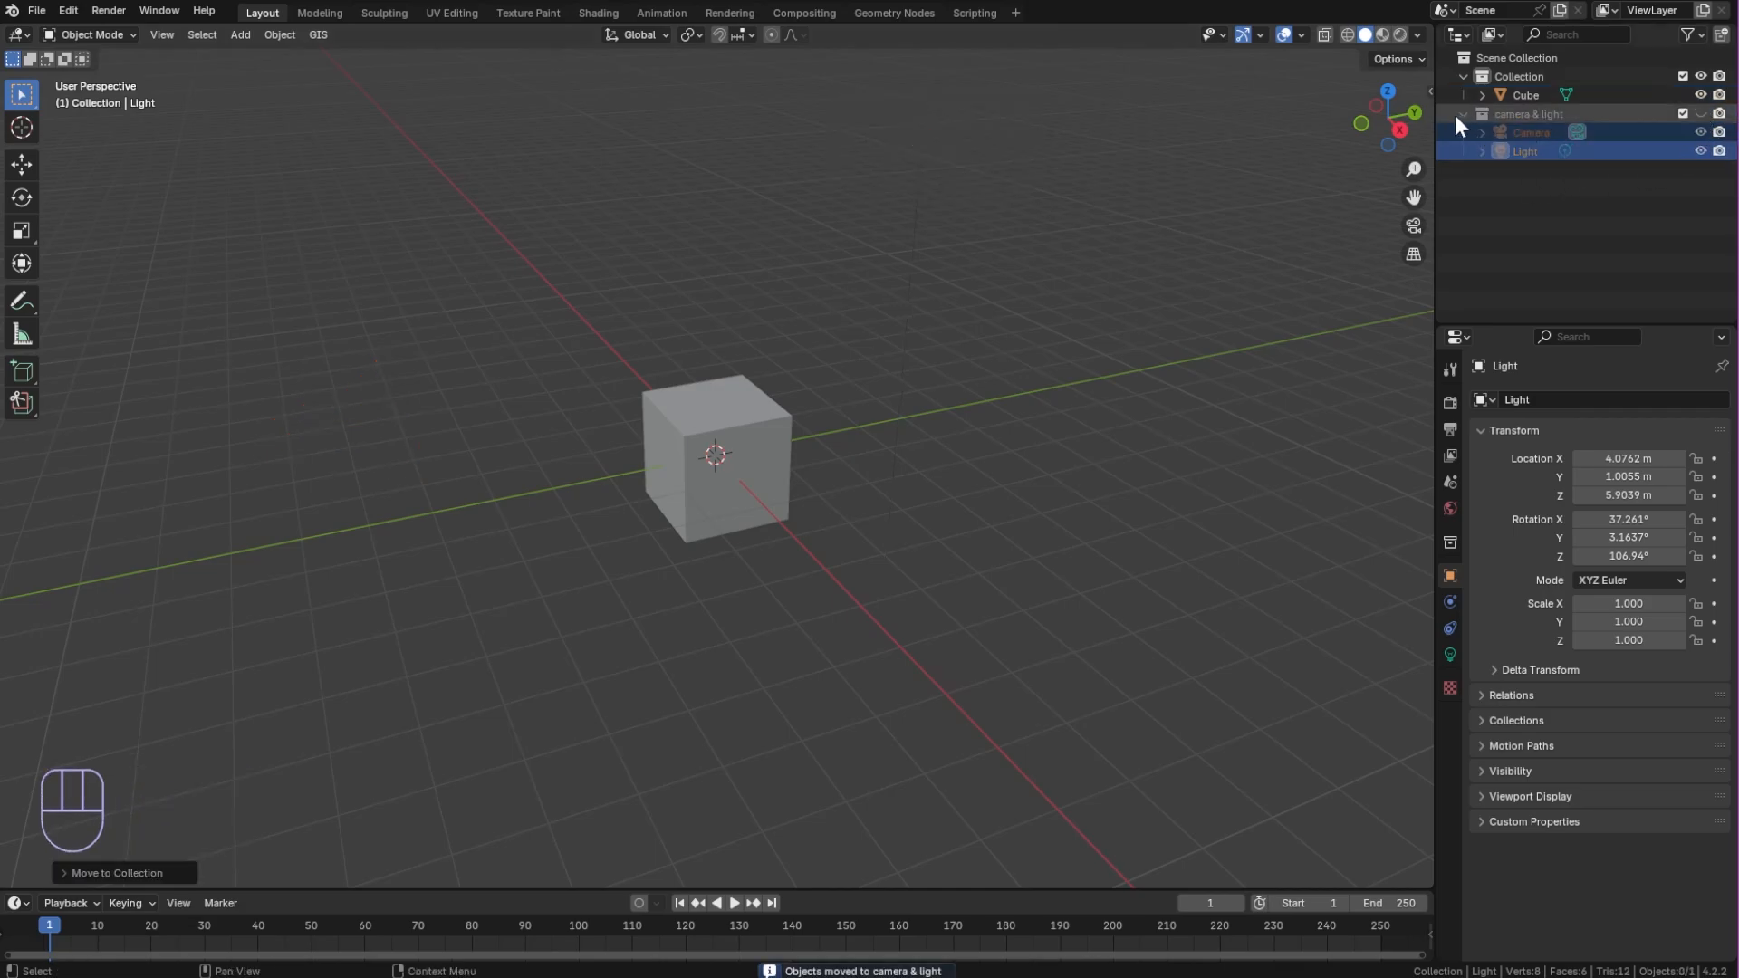
{"action": "left_click", "coordinate": [1464, 114]}
Inset all six faces of the cube individually to leave an even border around each face
{"action": "left_click", "coordinate": [741, 456]}
{"action": "key", "text": "KP_1"}
{"action": "middle_click_drag", "start_coordinate": [873, 480], "coordinate": [823, 552]}
{"action": "key", "text": "Tab"}
{"action": "key", "text": "a"}
{"action": "key", "text": "i"}
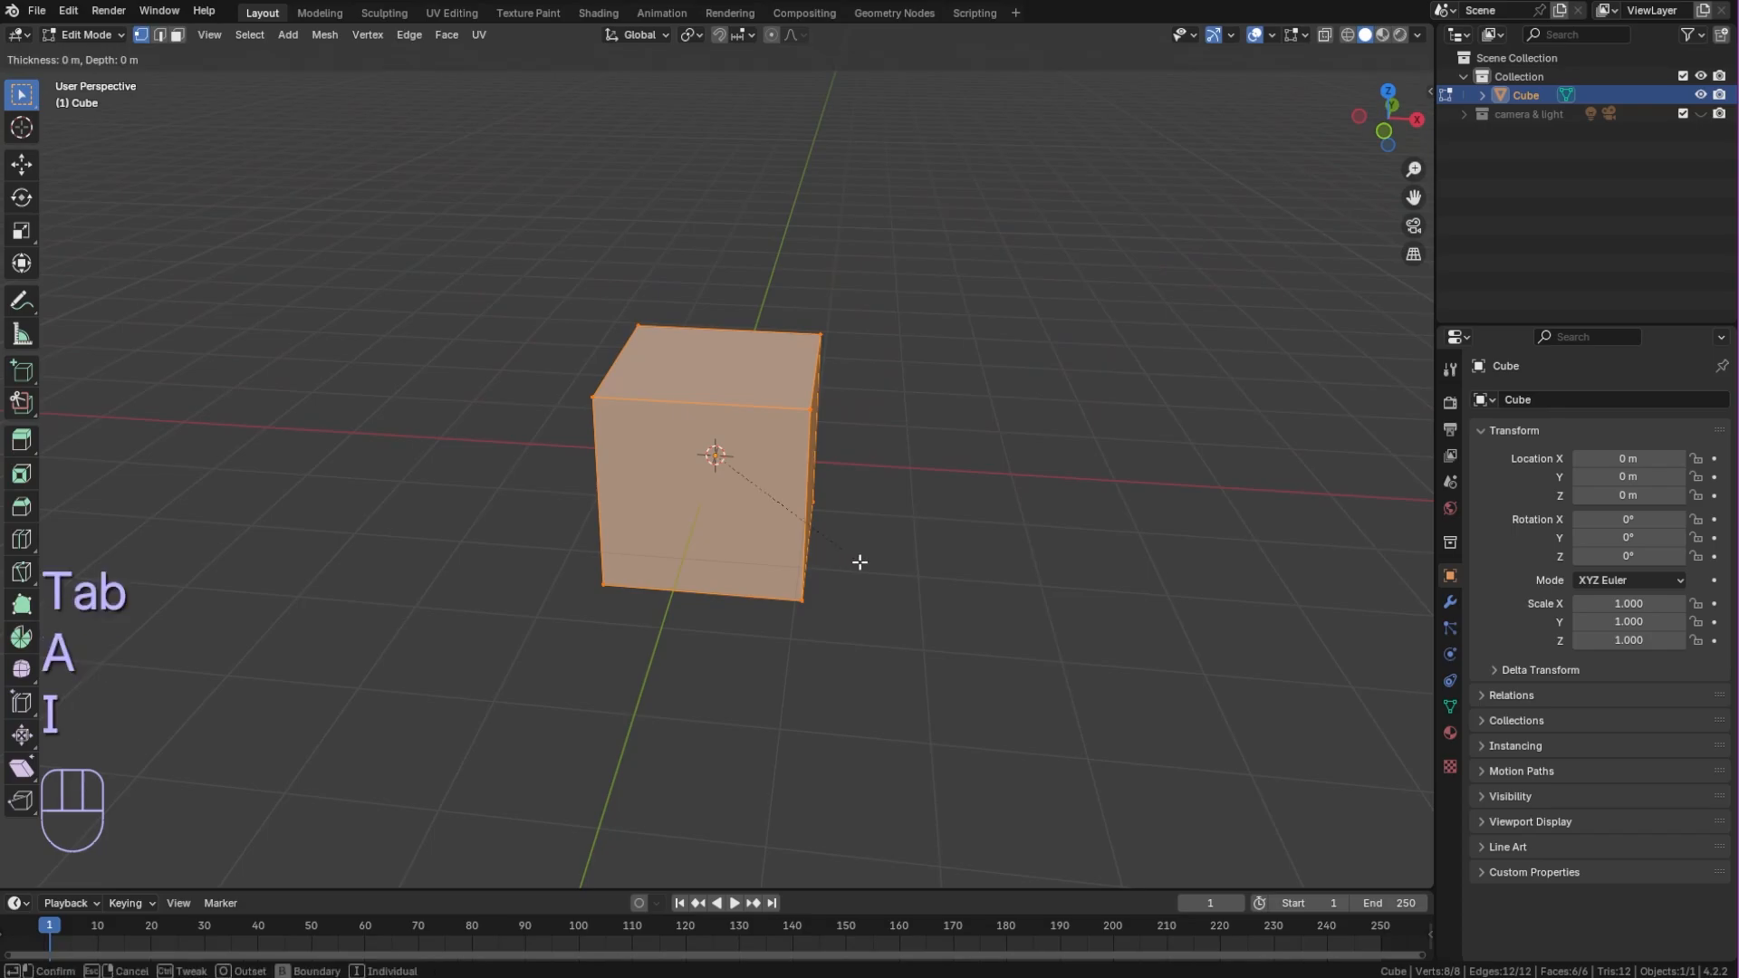
{"action": "key", "text": "i"}
{"action": "left_click", "coordinate": [842, 547]}
{"action": "middle_click_drag", "start_coordinate": [842, 547], "coordinate": [1000, 502]}
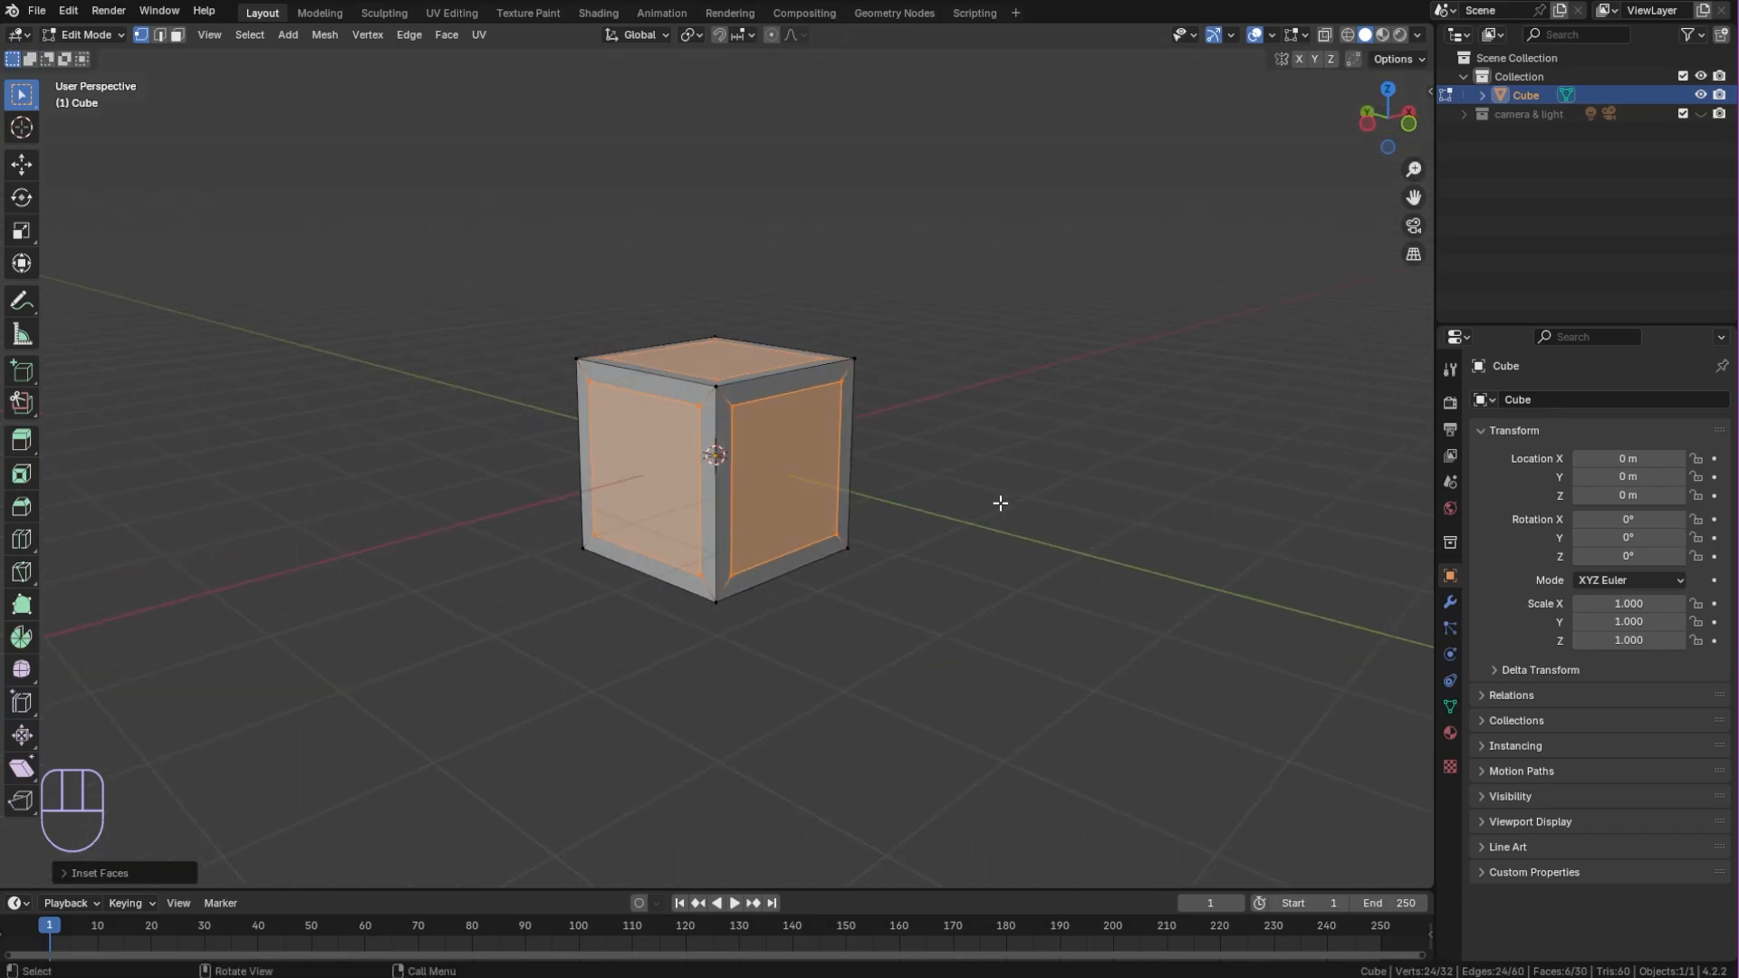
Extrude the six inset faces inward along their normals to form shallow recessed panels
{"action": "key", "text": "alt+e"}
{"action": "left_click", "coordinate": [994, 539]}
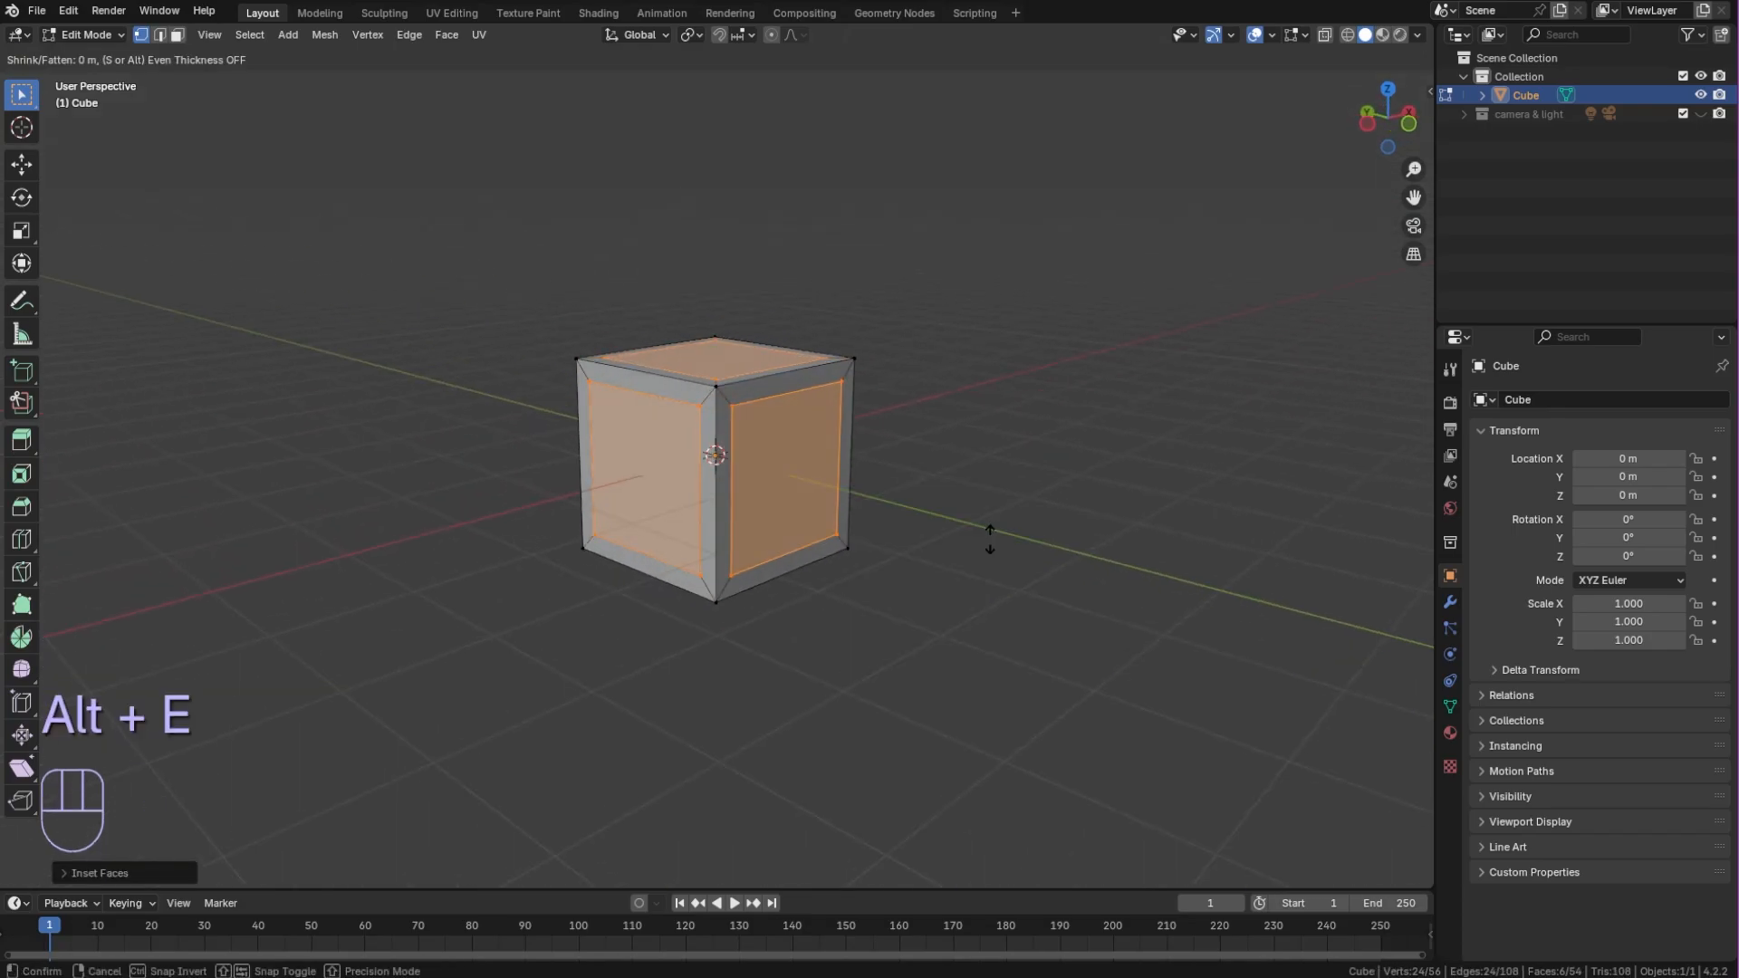
{"action": "left_click", "coordinate": [999, 541]}
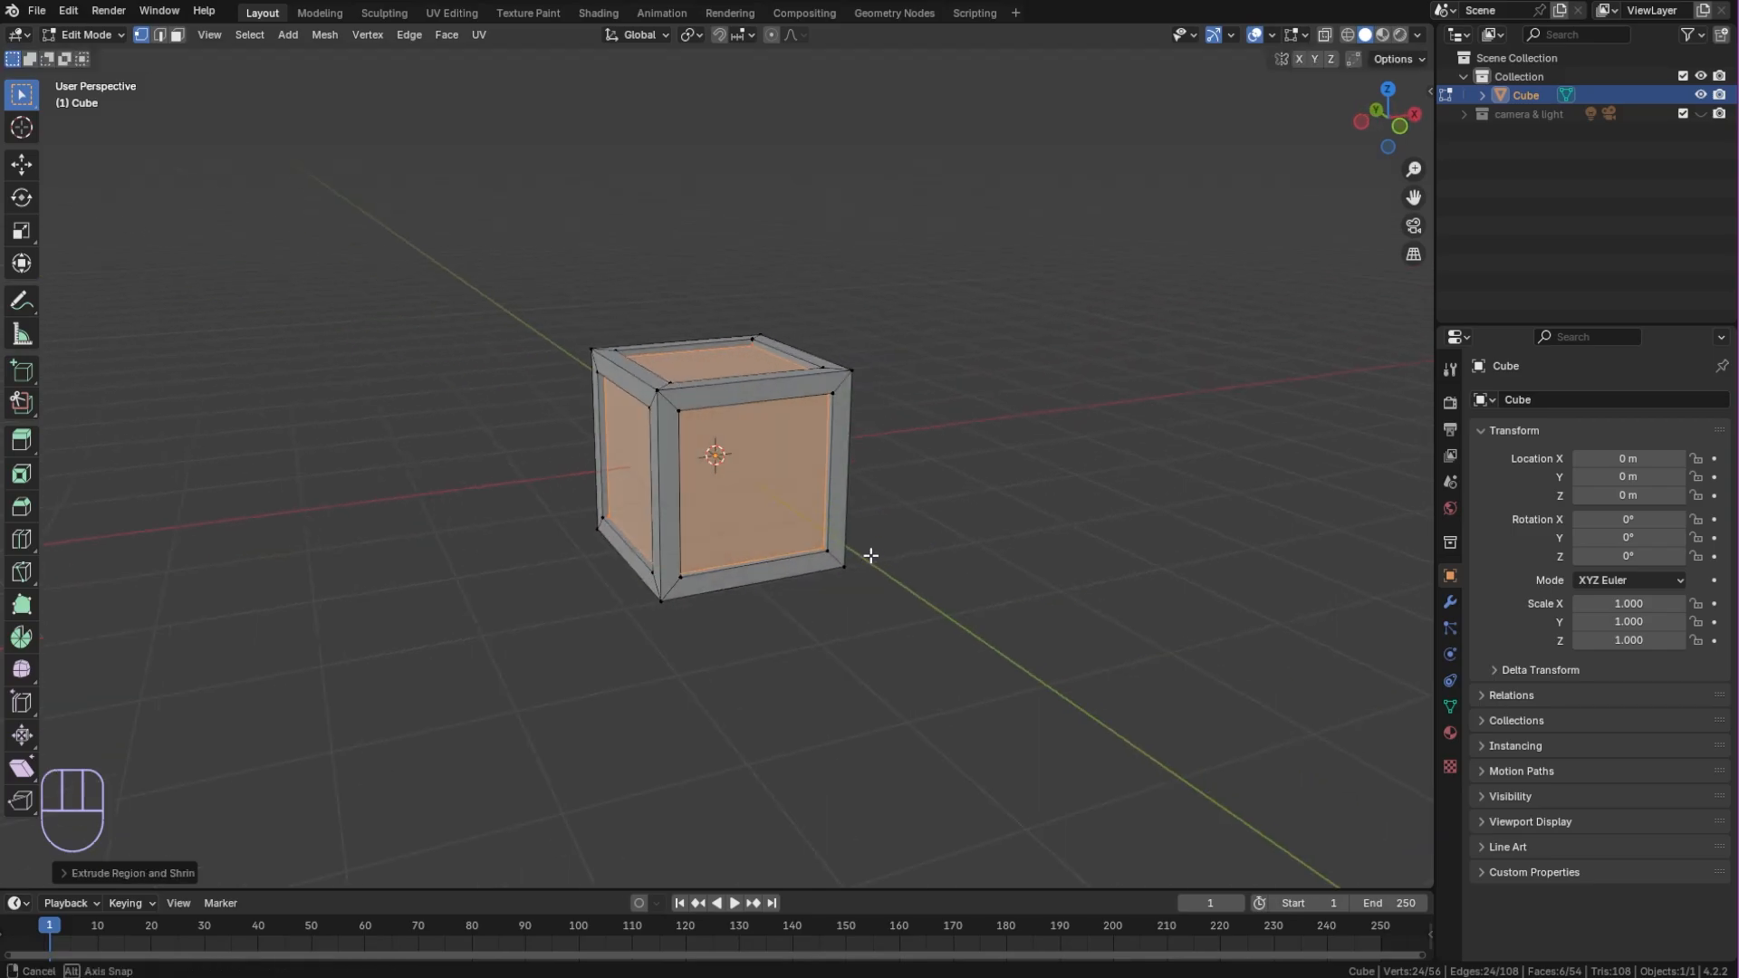
Add a level 2 Subdivision modifier and a Bevel modifier to the cube, placing Bevel above Subdivision
{"action": "key", "text": "Tab"}
{"action": "key", "text": "ctrl+2"}
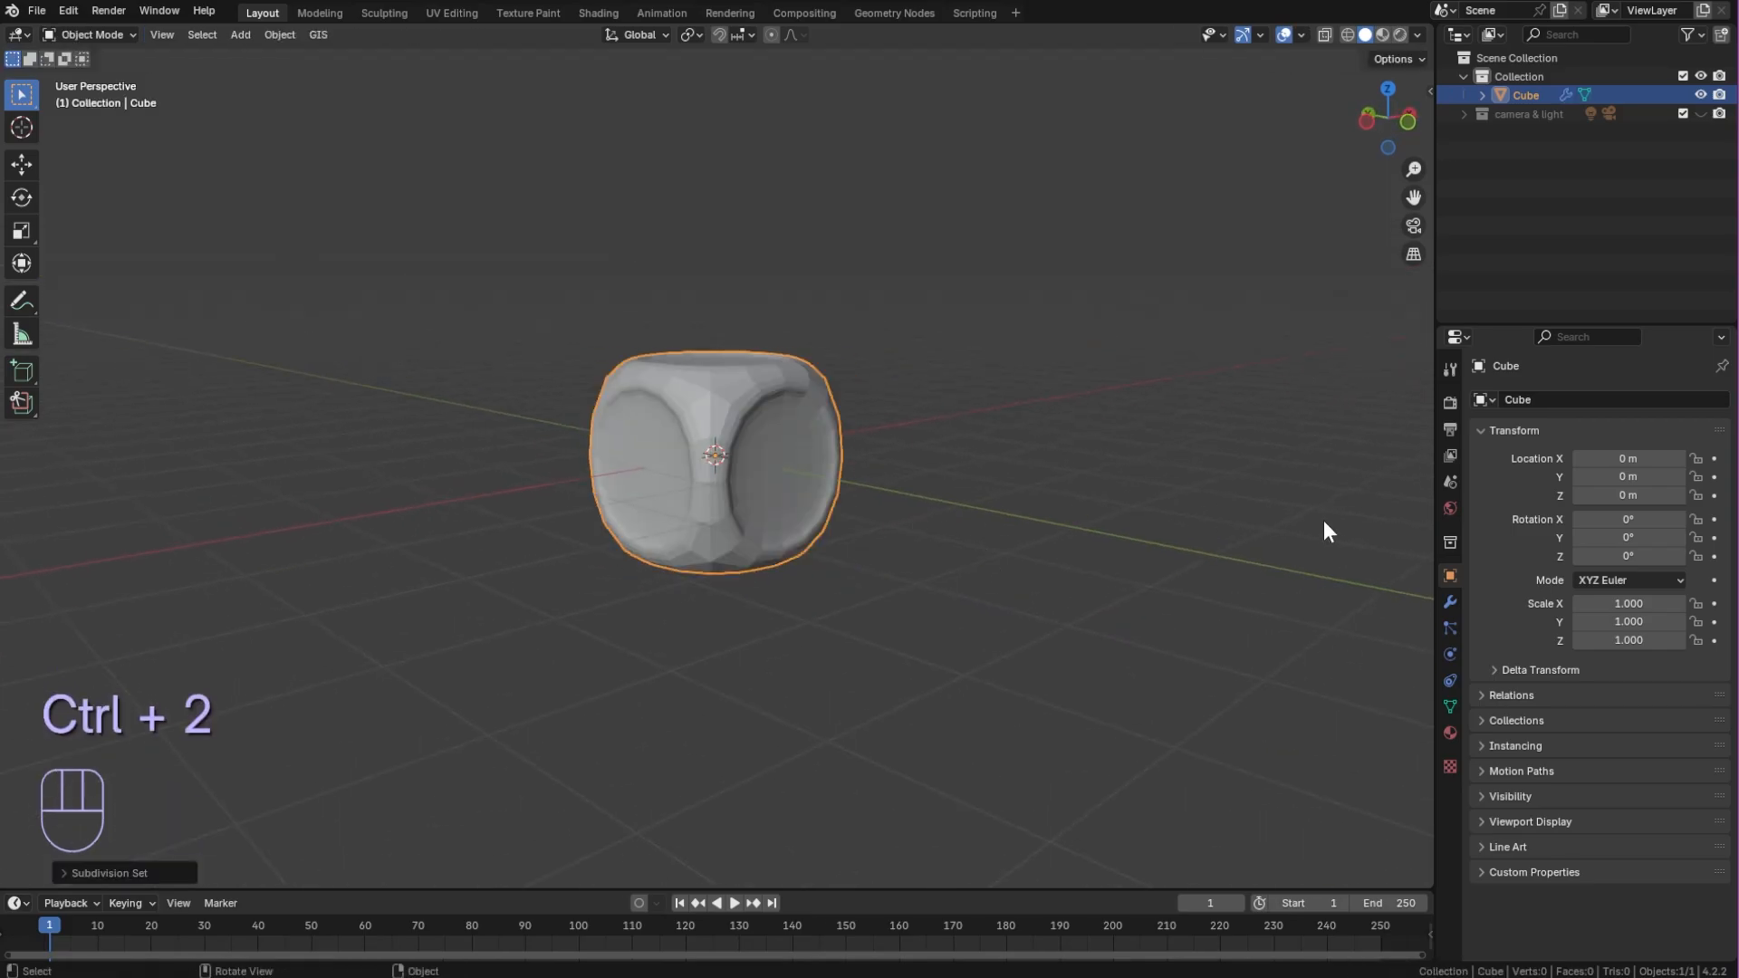
{"action": "left_click", "coordinate": [1450, 601]}
{"action": "left_click", "coordinate": [1519, 400]}
{"action": "left_click", "coordinate": [1514, 437]}
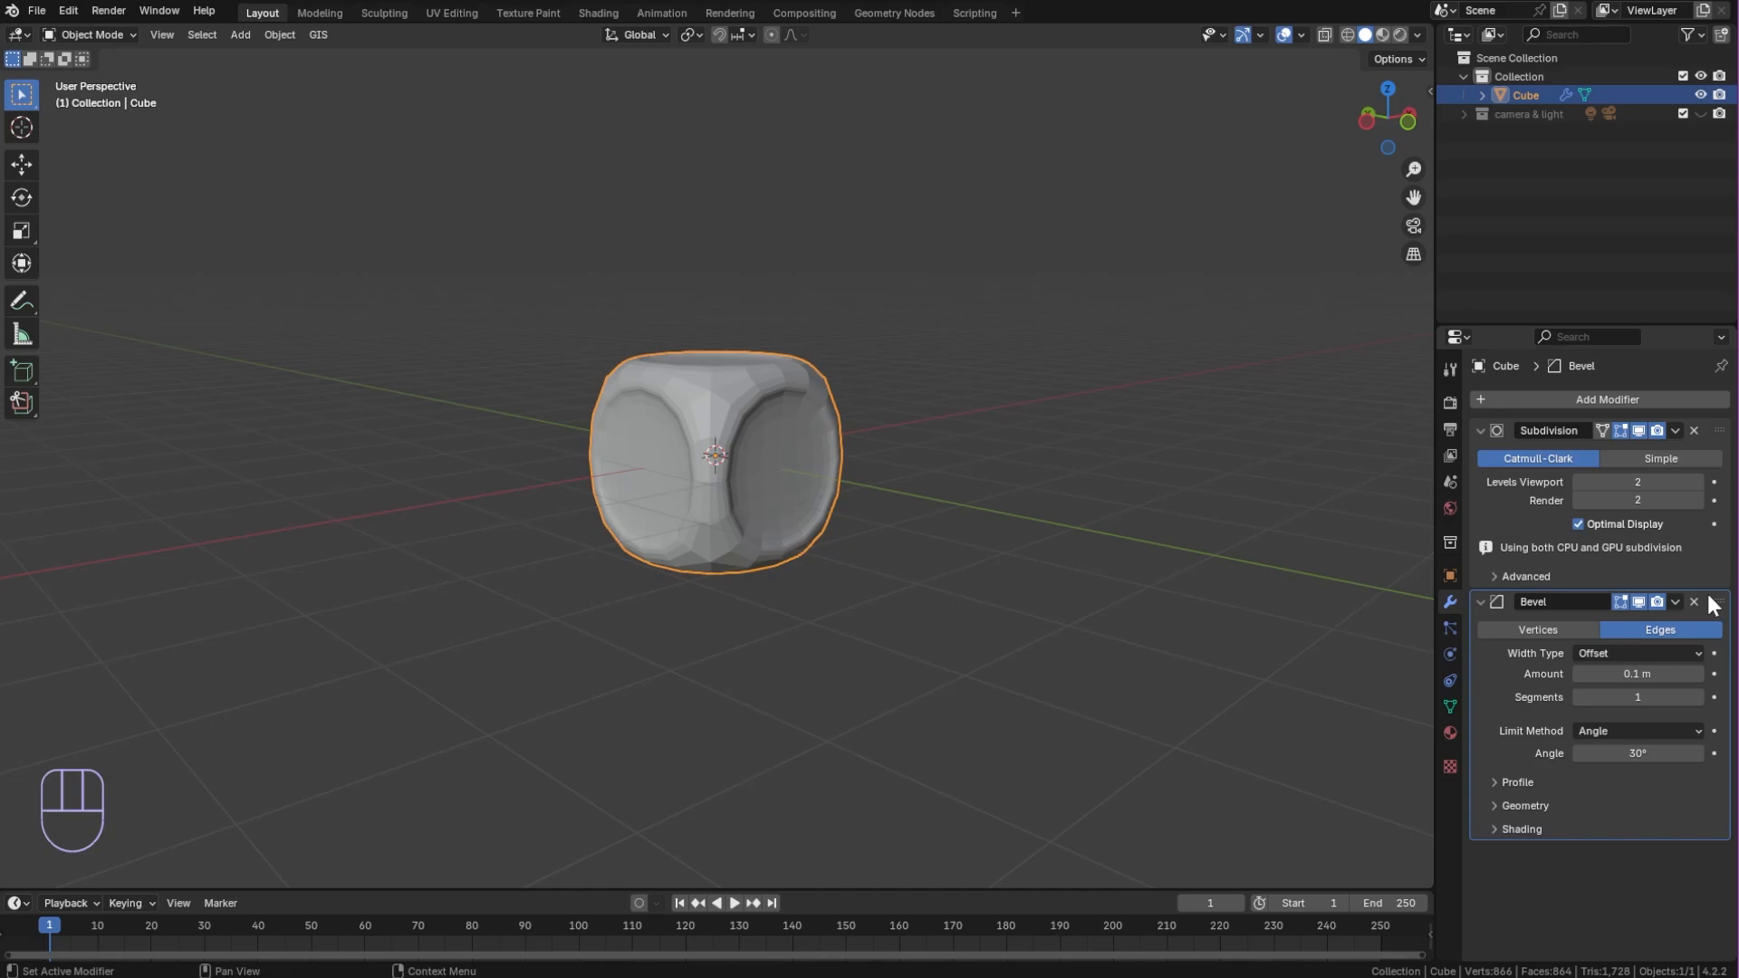
{"action": "left_click_drag", "start_coordinate": [1709, 605], "coordinate": [1683, 412]}
Set the mean crease of all the cube's edges to 1
{"action": "key", "text": "Tab"}
{"action": "key", "text": "a"}
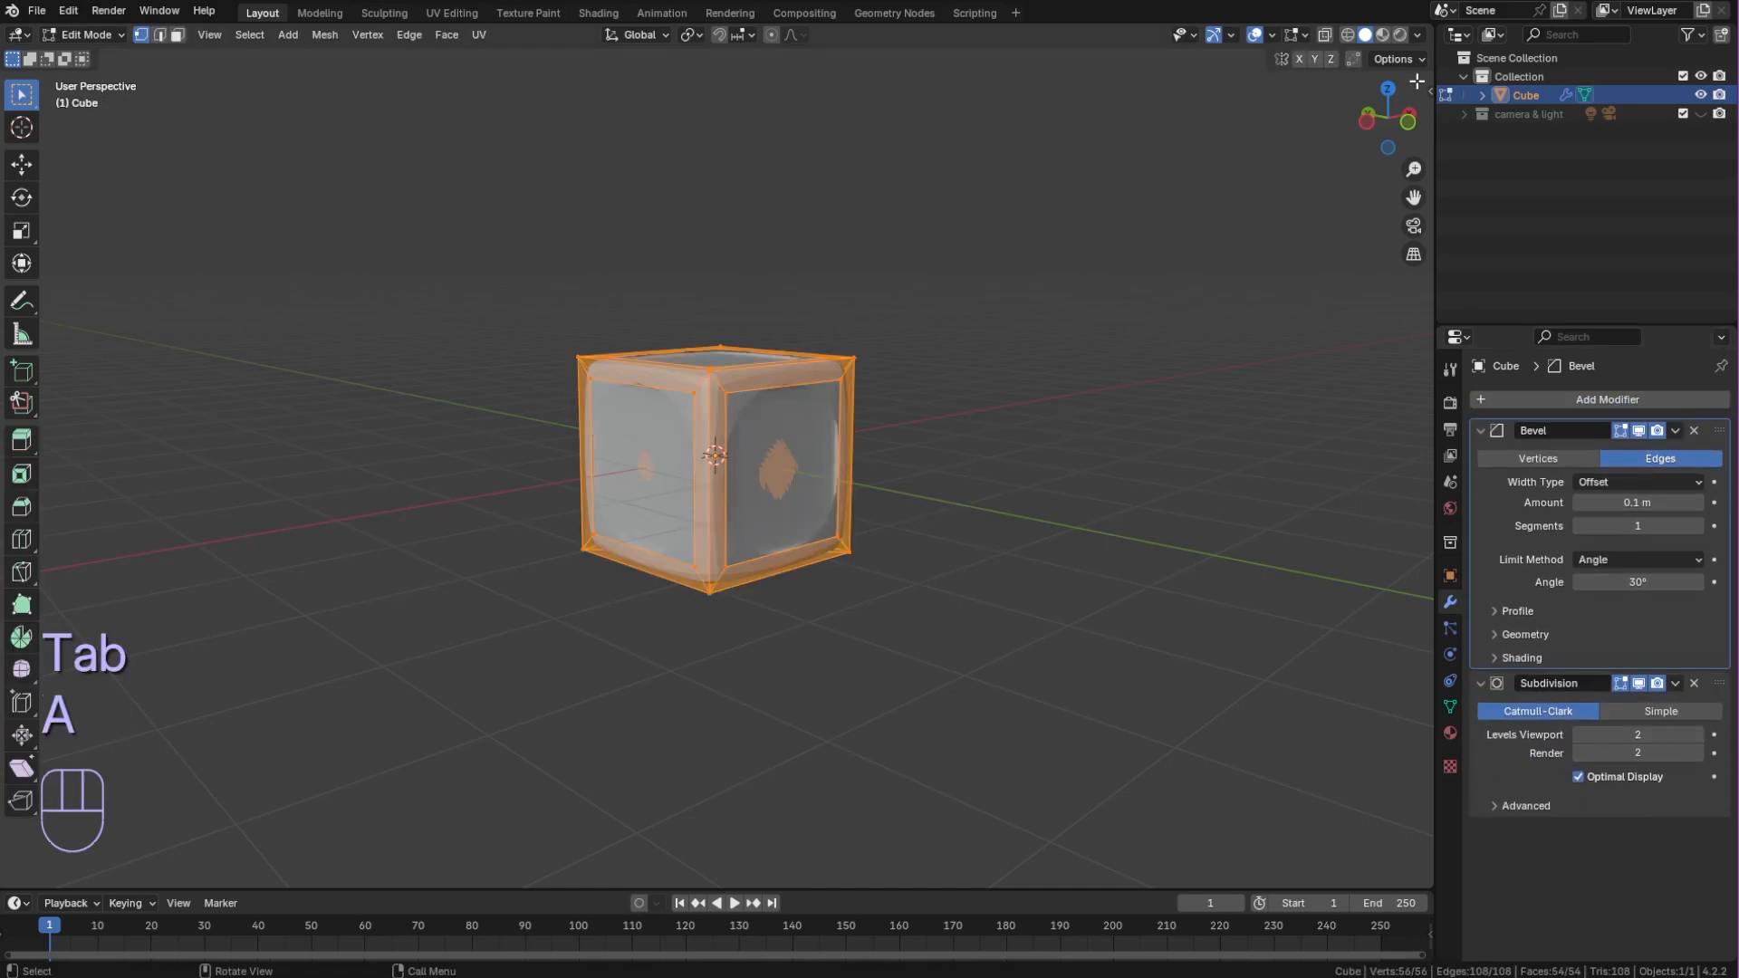
{"action": "left_click", "coordinate": [1428, 89]}
{"action": "left_click", "coordinate": [1360, 313]}
{"action": "type", "text": "1"}
{"action": "key", "text": "Return"}
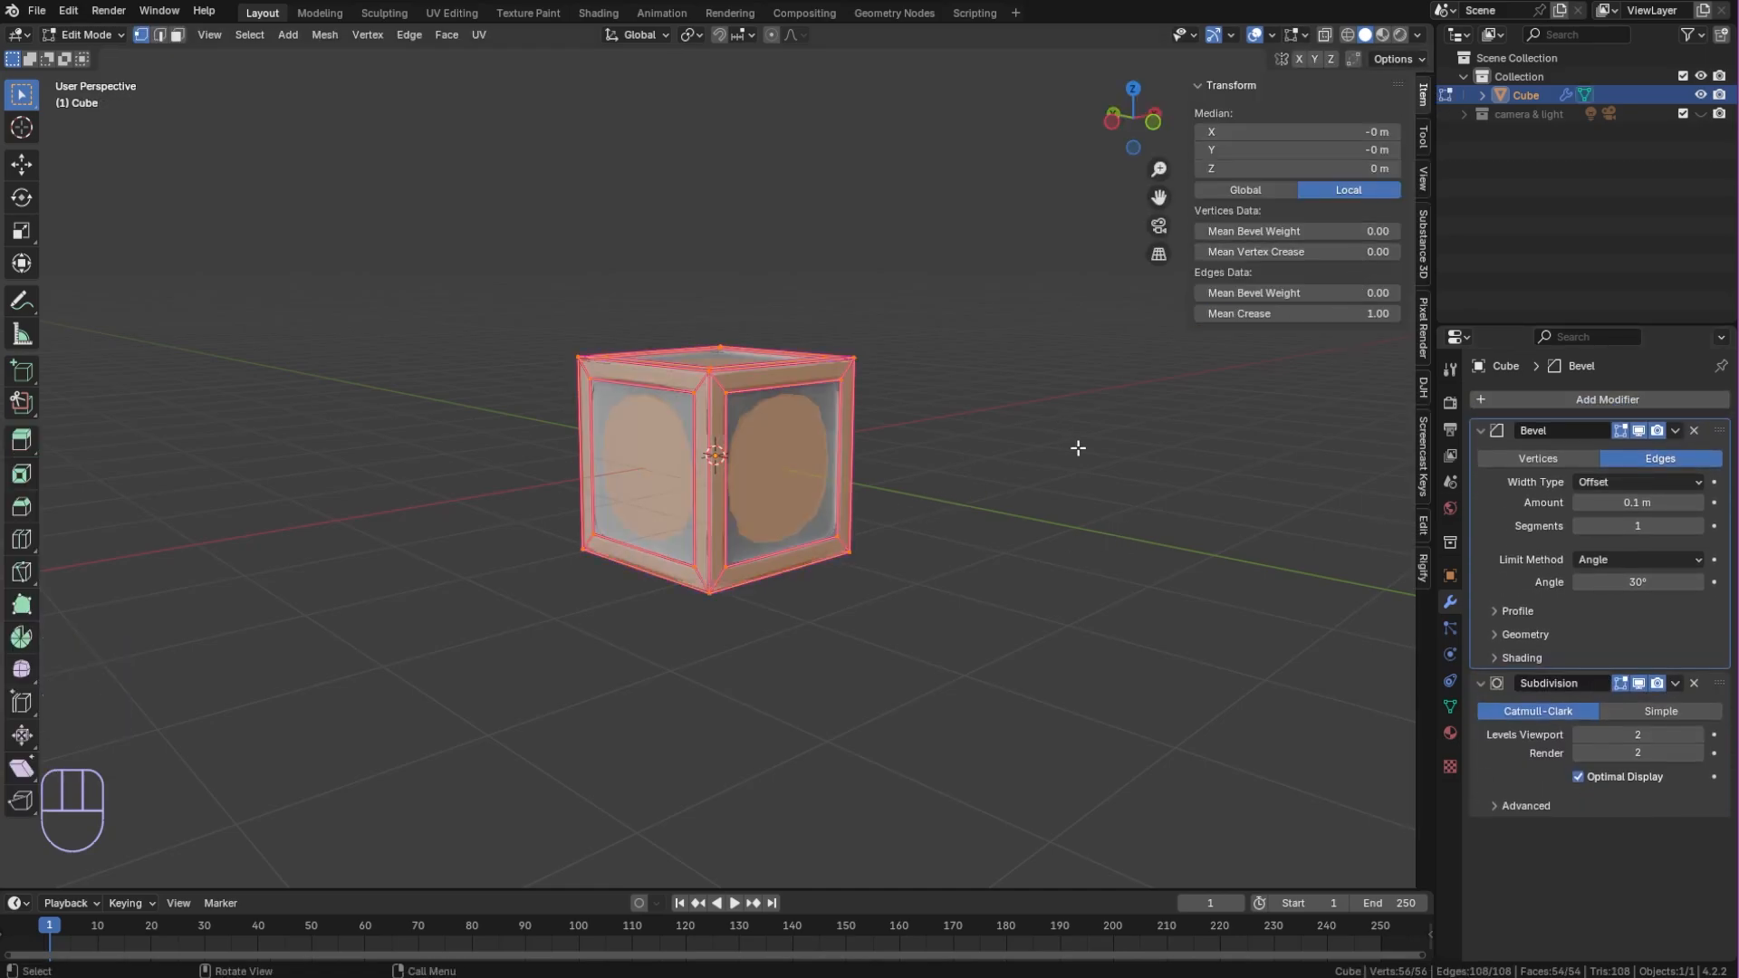
Set the cube's Subdivision levels to 3 and its Bevel modifier to limit by Weight with 2 segments
{"action": "key", "text": "ctrl+z"}
{"action": "key", "text": "Tab"}
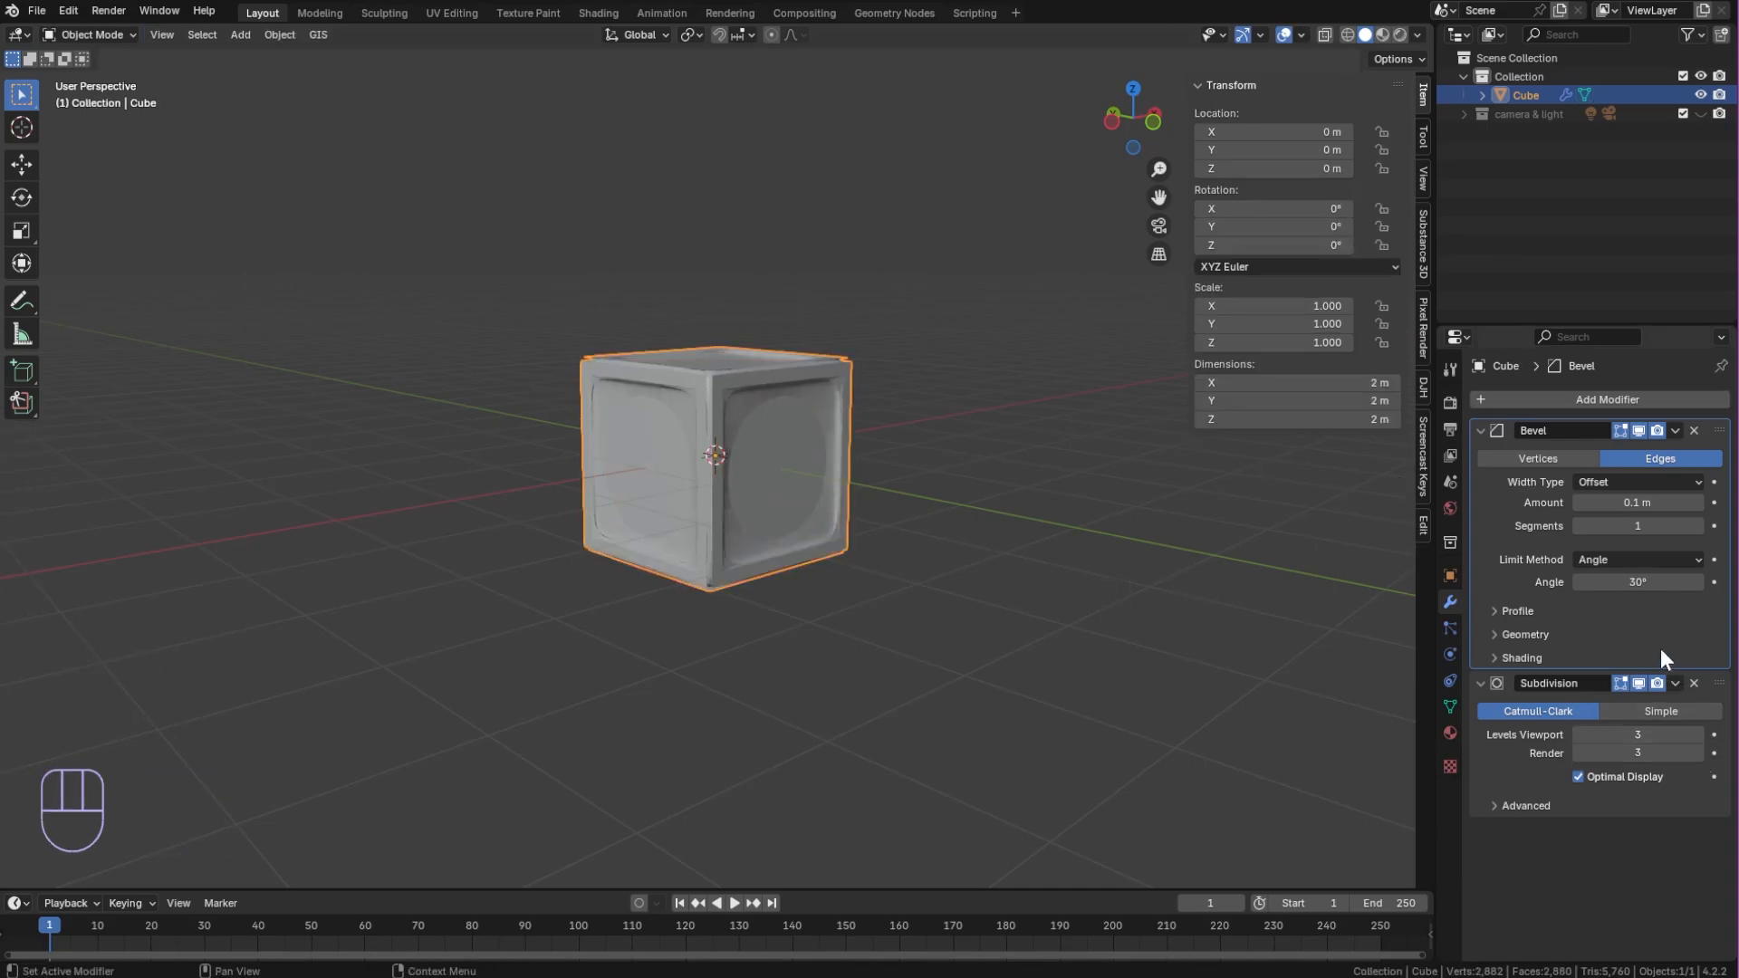
{"action": "left_click", "coordinate": [1645, 621]}
{"action": "left_click", "coordinate": [1701, 526]}
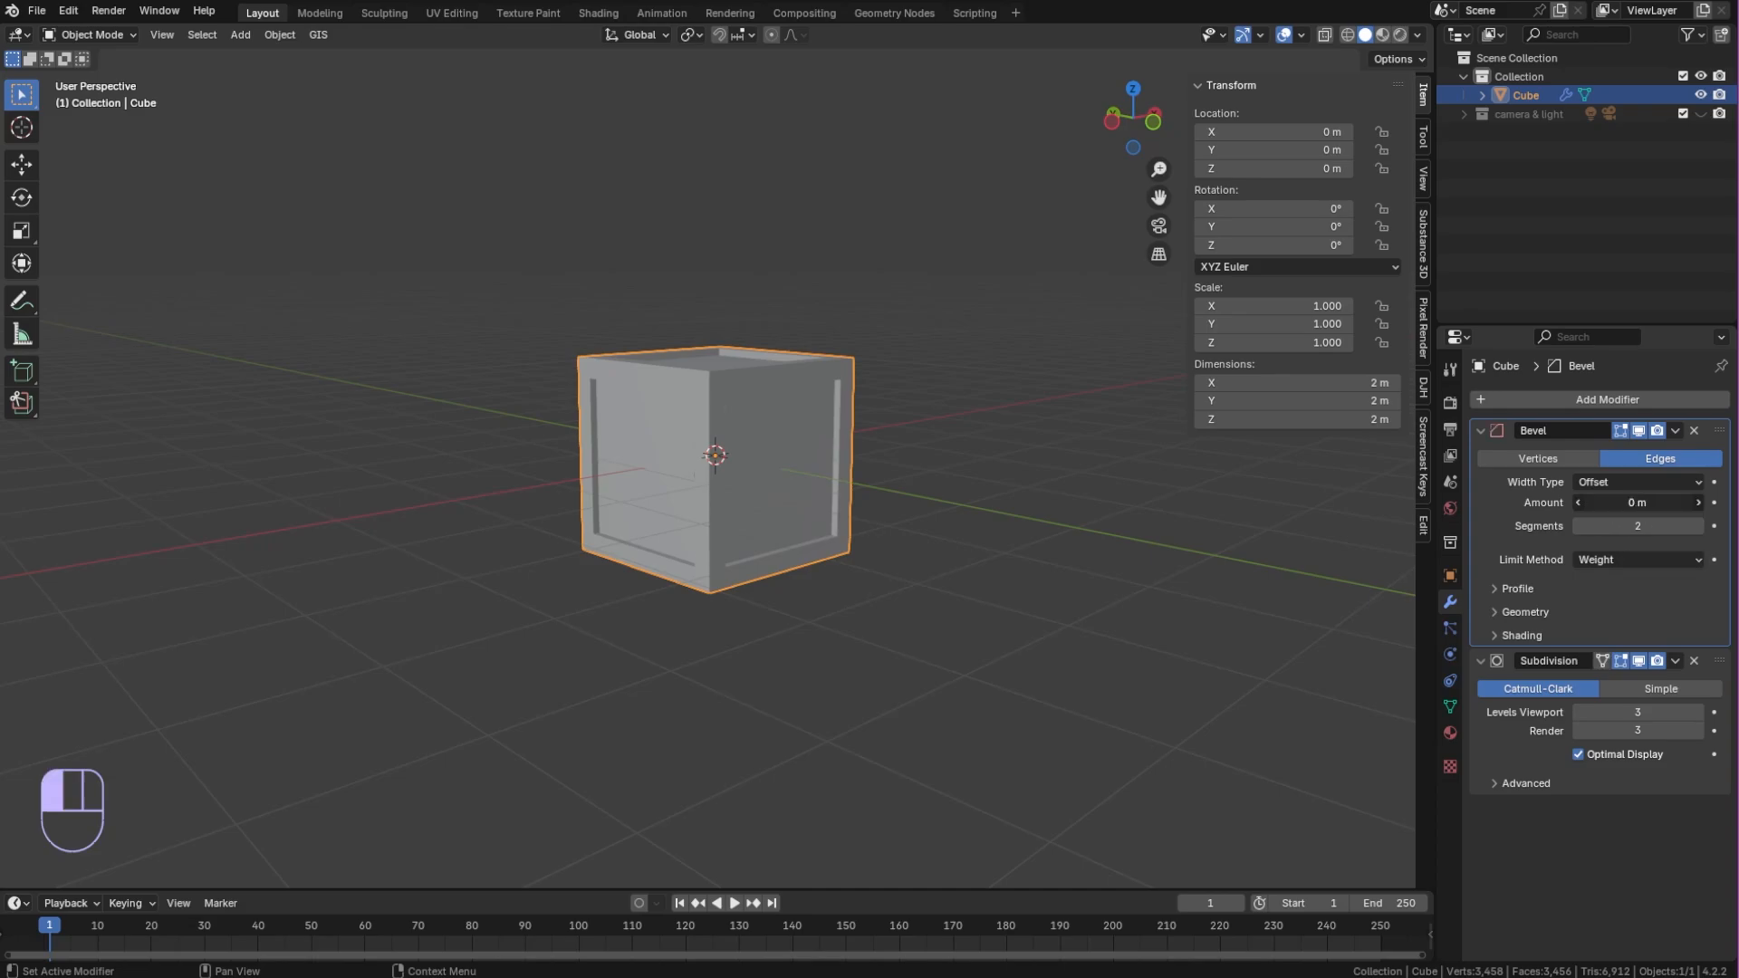
{"action": "key", "text": "ctrl+z"}
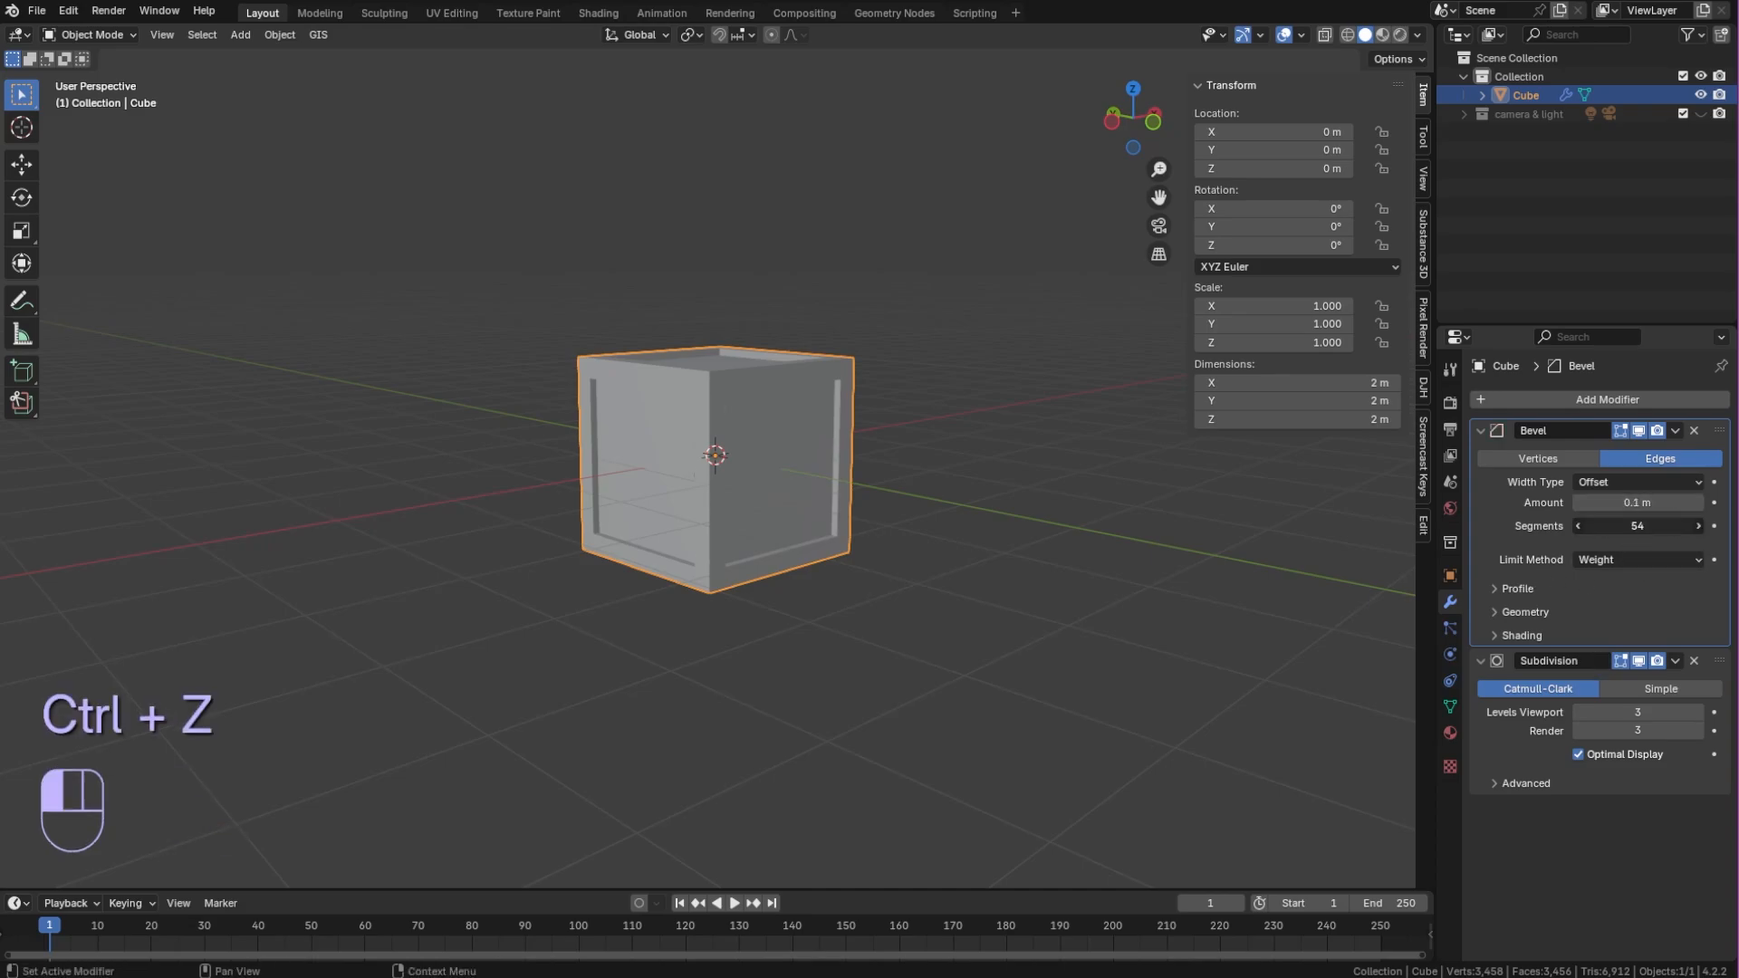
{"action": "key", "text": "ctrl+z"}
Lower the mean crease of the cube's edges to soften them and shade the cube smooth
{"action": "key", "text": "Tab"}
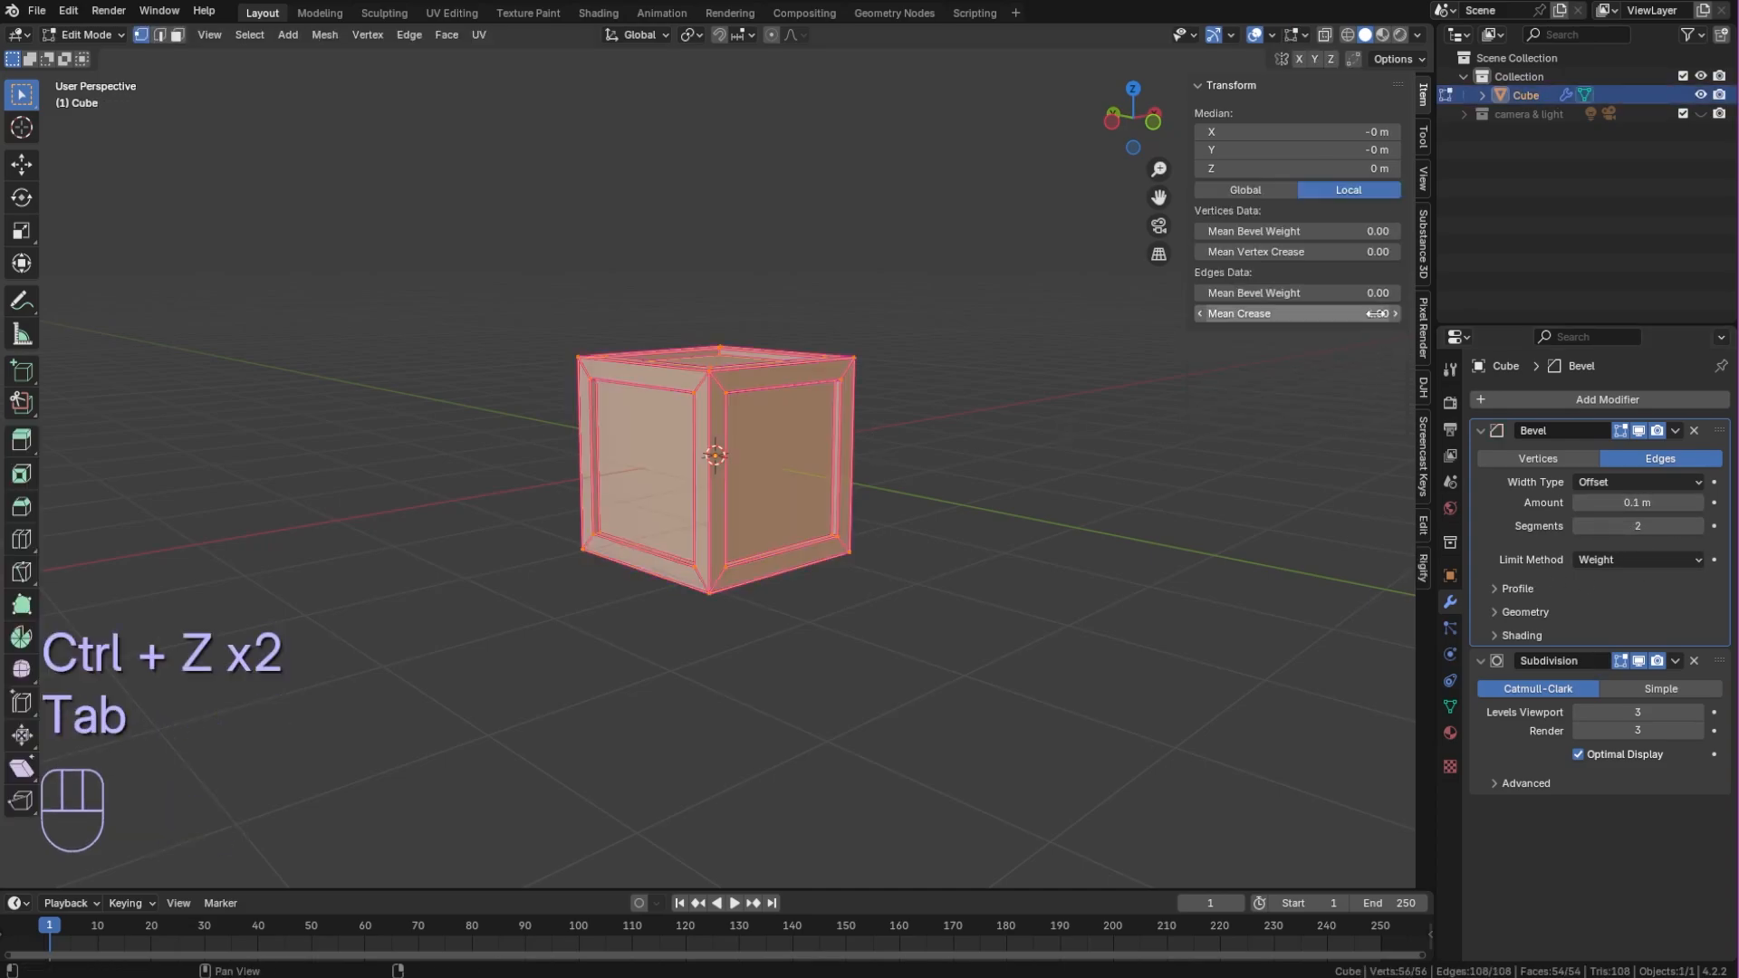
{"action": "left_click", "coordinate": [1228, 570]}
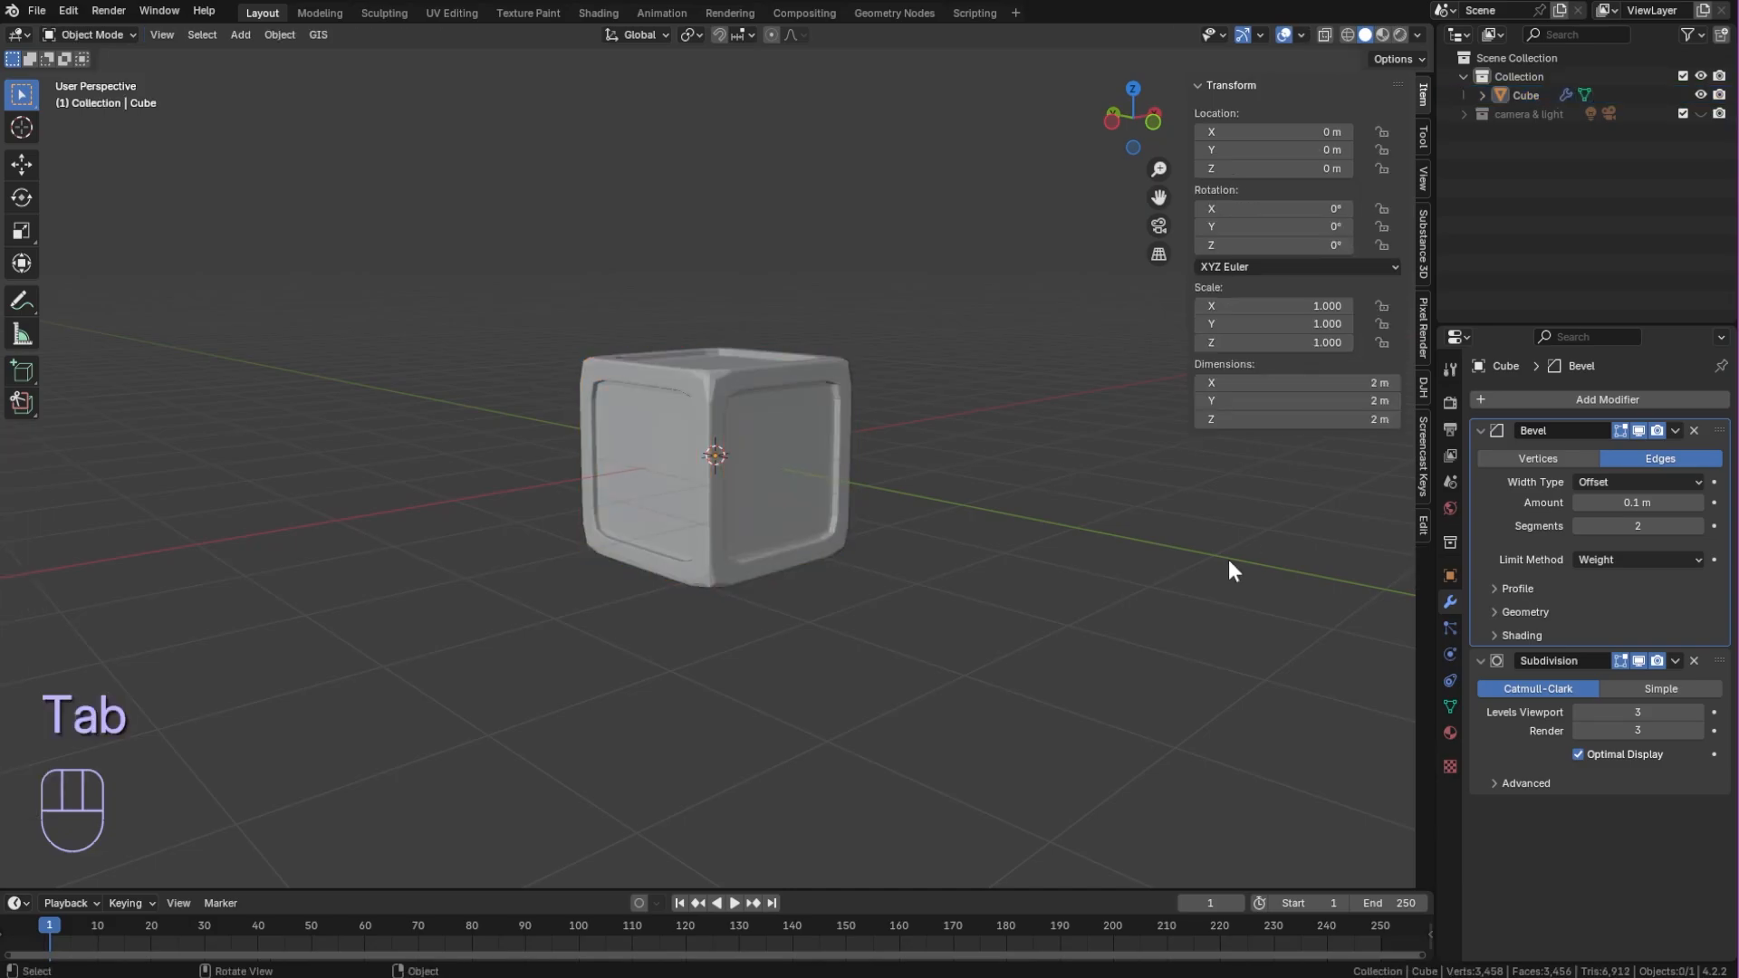
{"action": "left_click", "coordinate": [791, 454]}
{"action": "right_click", "coordinate": [792, 453]}
{"action": "left_click", "coordinate": [688, 391]}
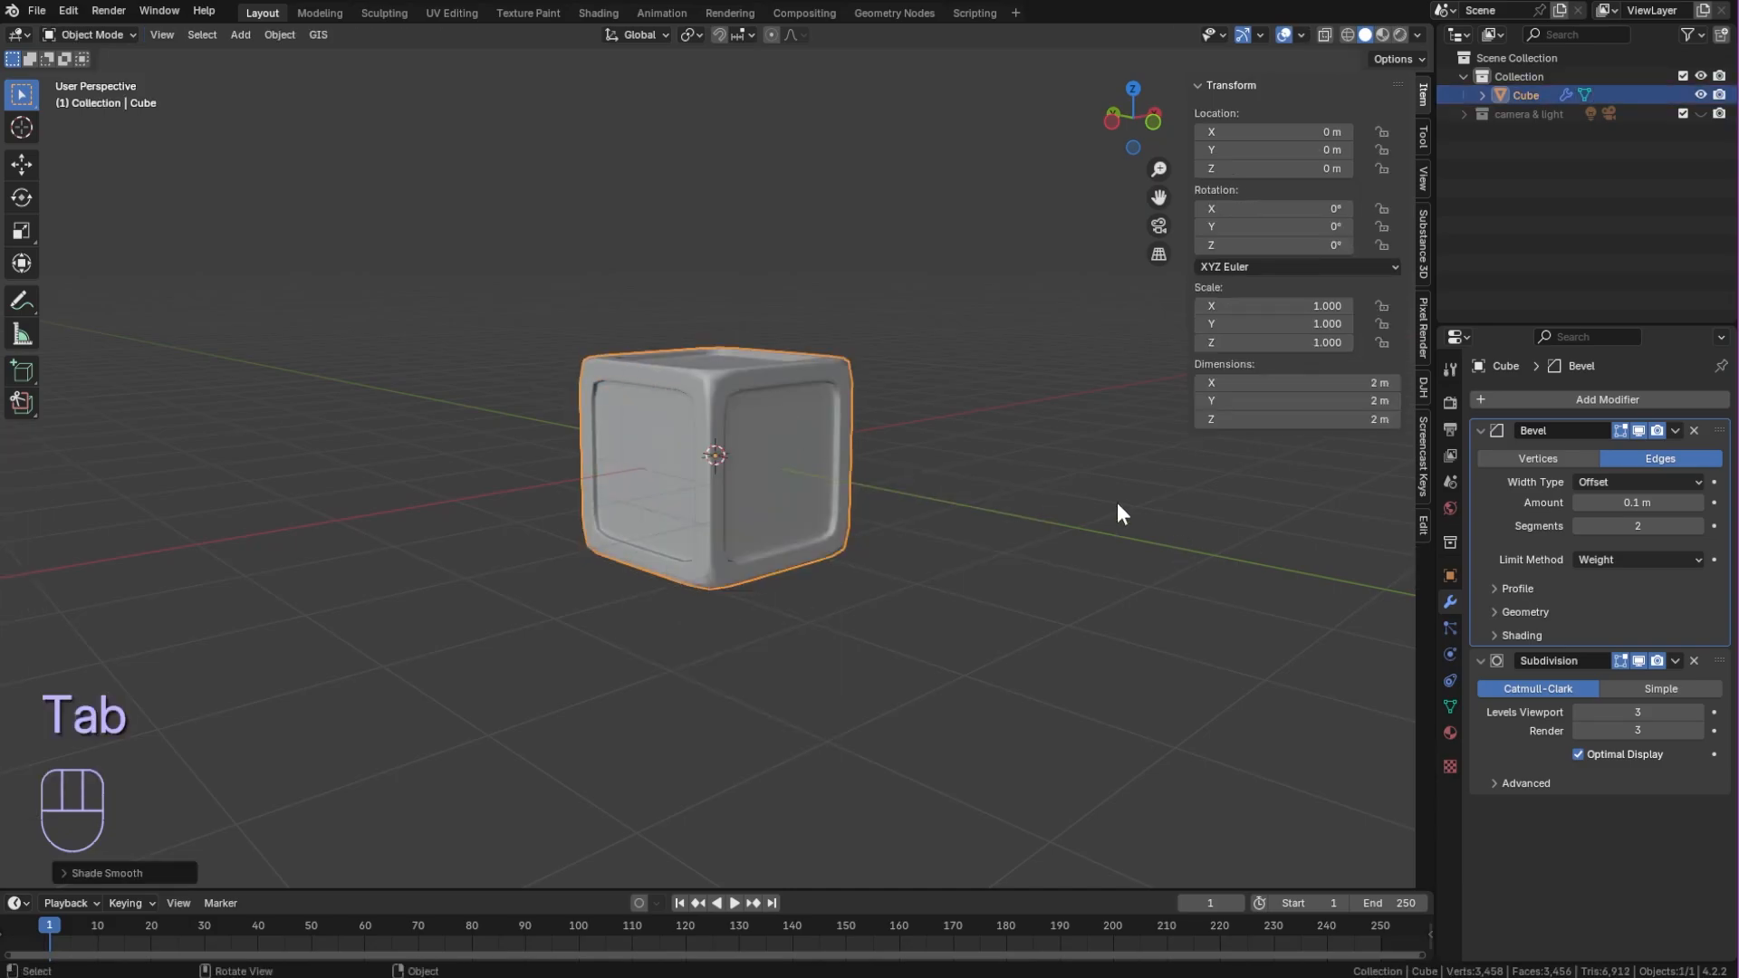
Set the Bevel segments to 4 and the Subdivision viewport level to 4
{"action": "left_click", "coordinate": [1699, 525]}
{"action": "left_click", "coordinate": [1698, 525]}
{"action": "left_click", "coordinate": [1697, 711]}
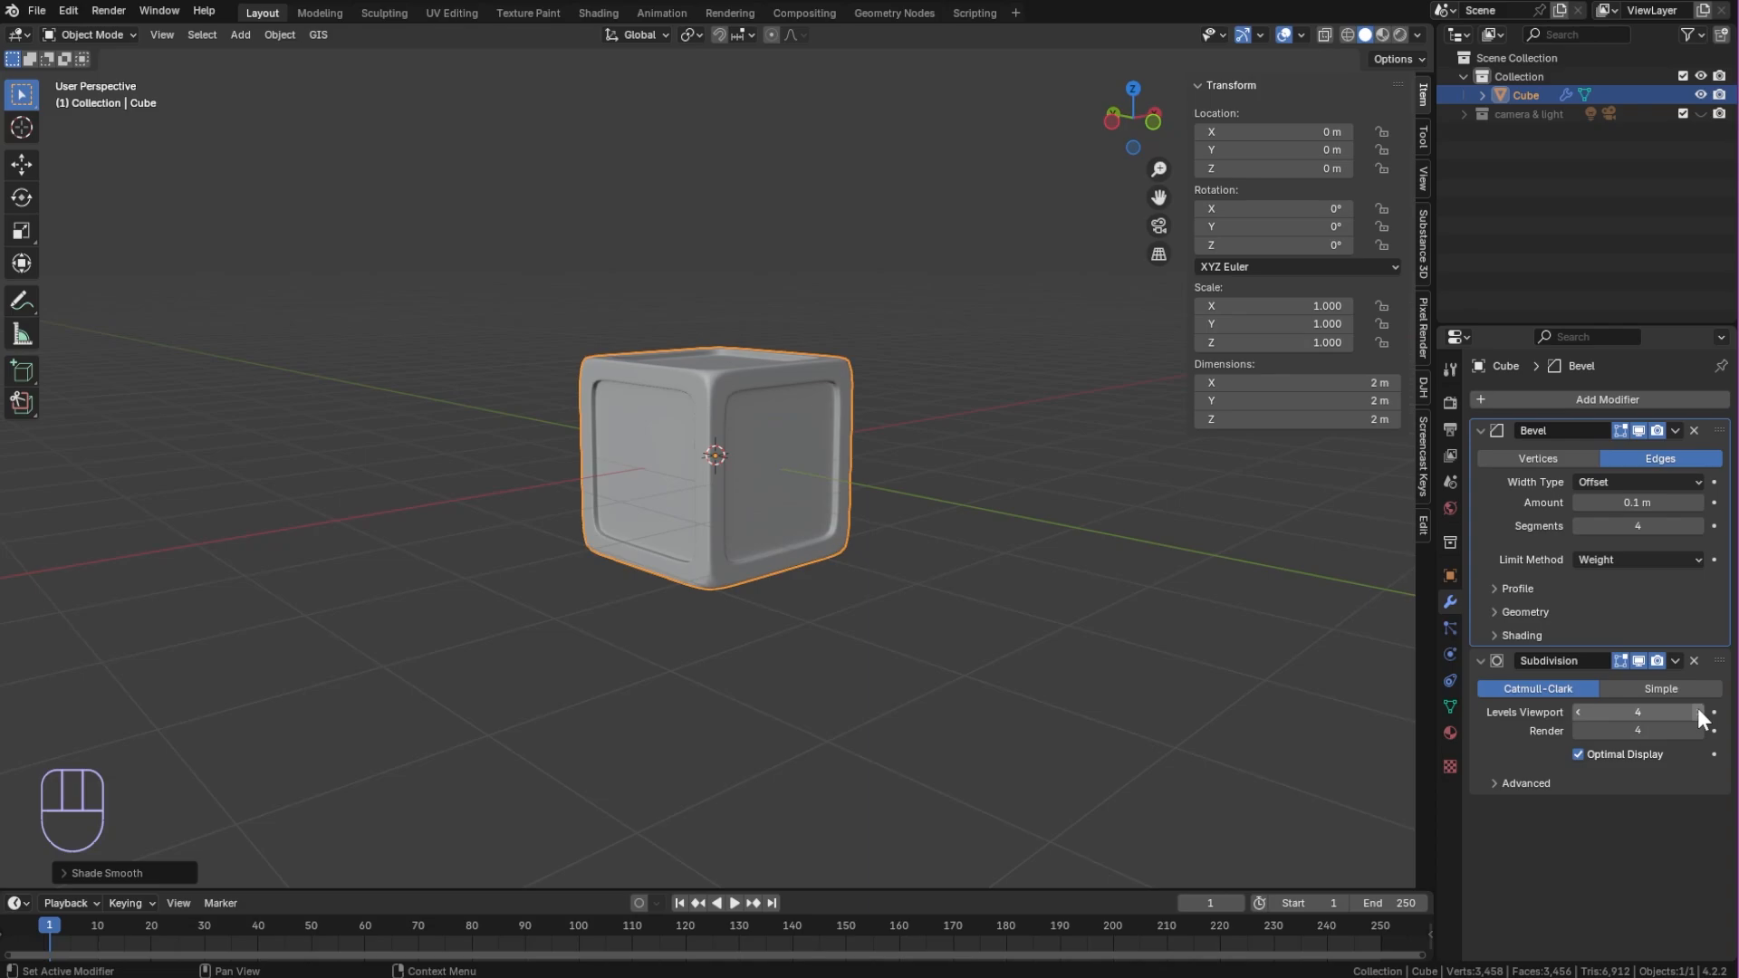
Set the inner miter of the Bevel modifier's geometry to Arc
{"action": "middle_click_drag", "start_coordinate": [784, 491], "coordinate": [895, 470]}
{"action": "left_click", "coordinate": [1549, 612]}
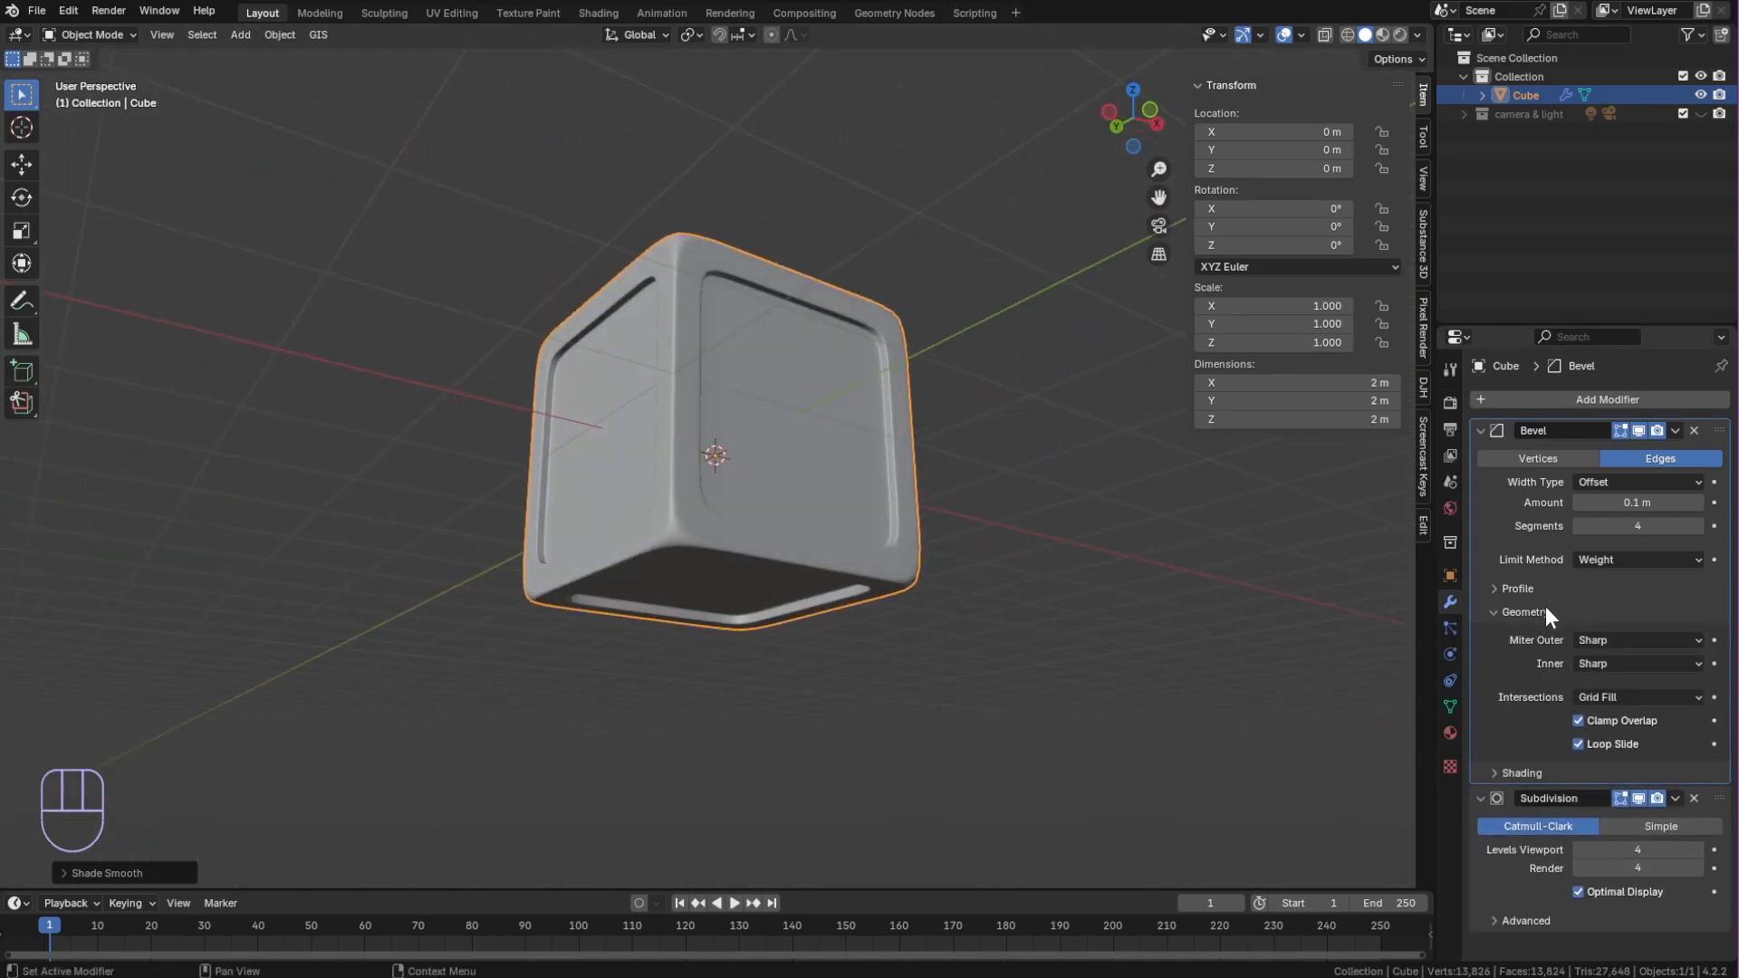
{"action": "left_click", "coordinate": [1659, 665]}
{"action": "left_click", "coordinate": [1659, 699]}
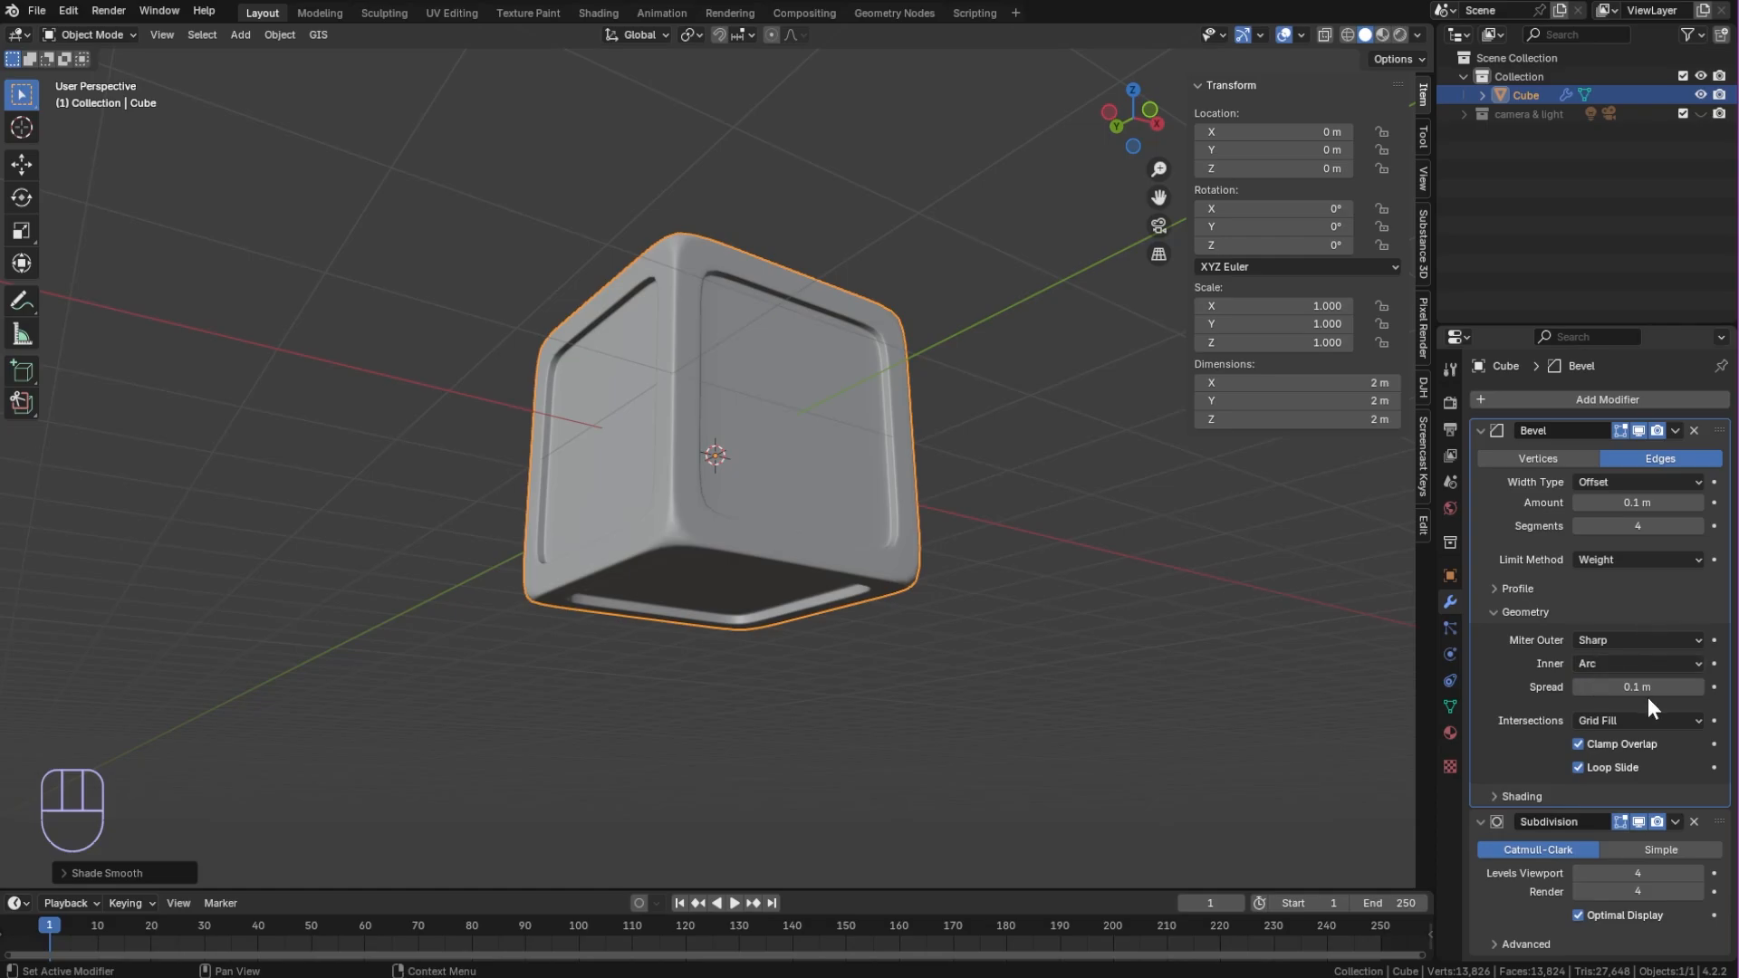
Add a text object in the front view and rotate it 90° around the X axis
{"action": "key", "text": "KP_1"}
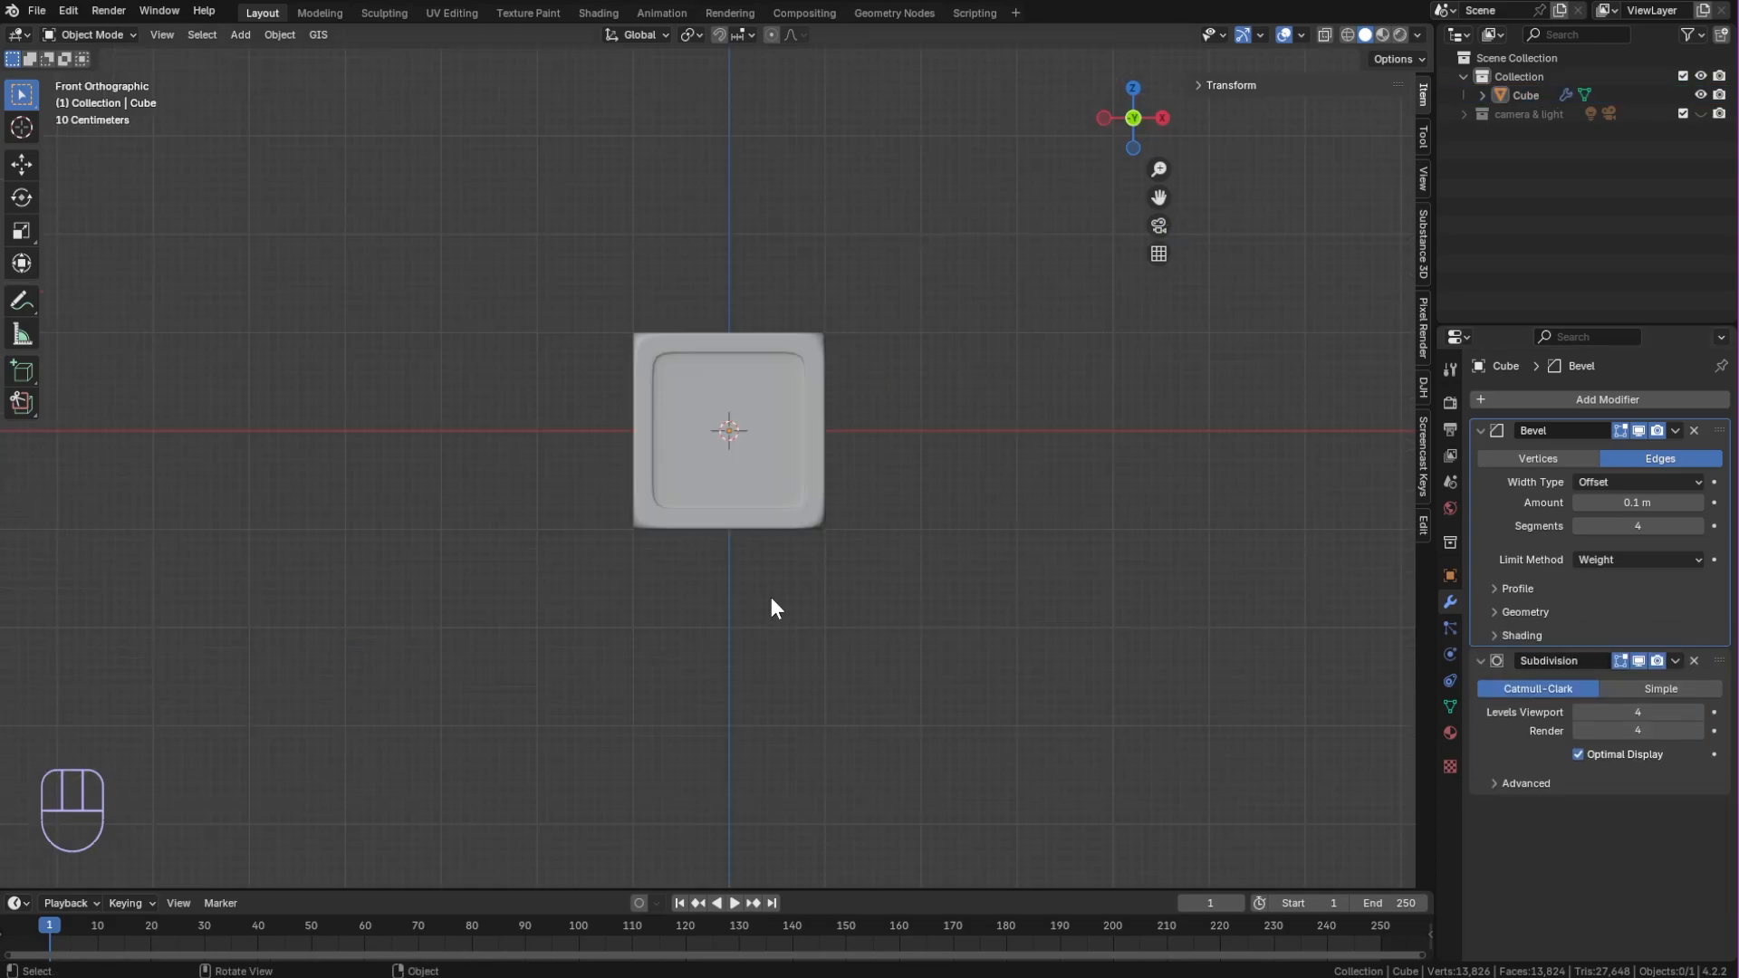
{"action": "scroll", "coordinate": [779, 562], "scroll_direction": "up", "scroll_amount": 1}
{"action": "key", "text": "shift+a"}
{"action": "left_click", "coordinate": [780, 563]}
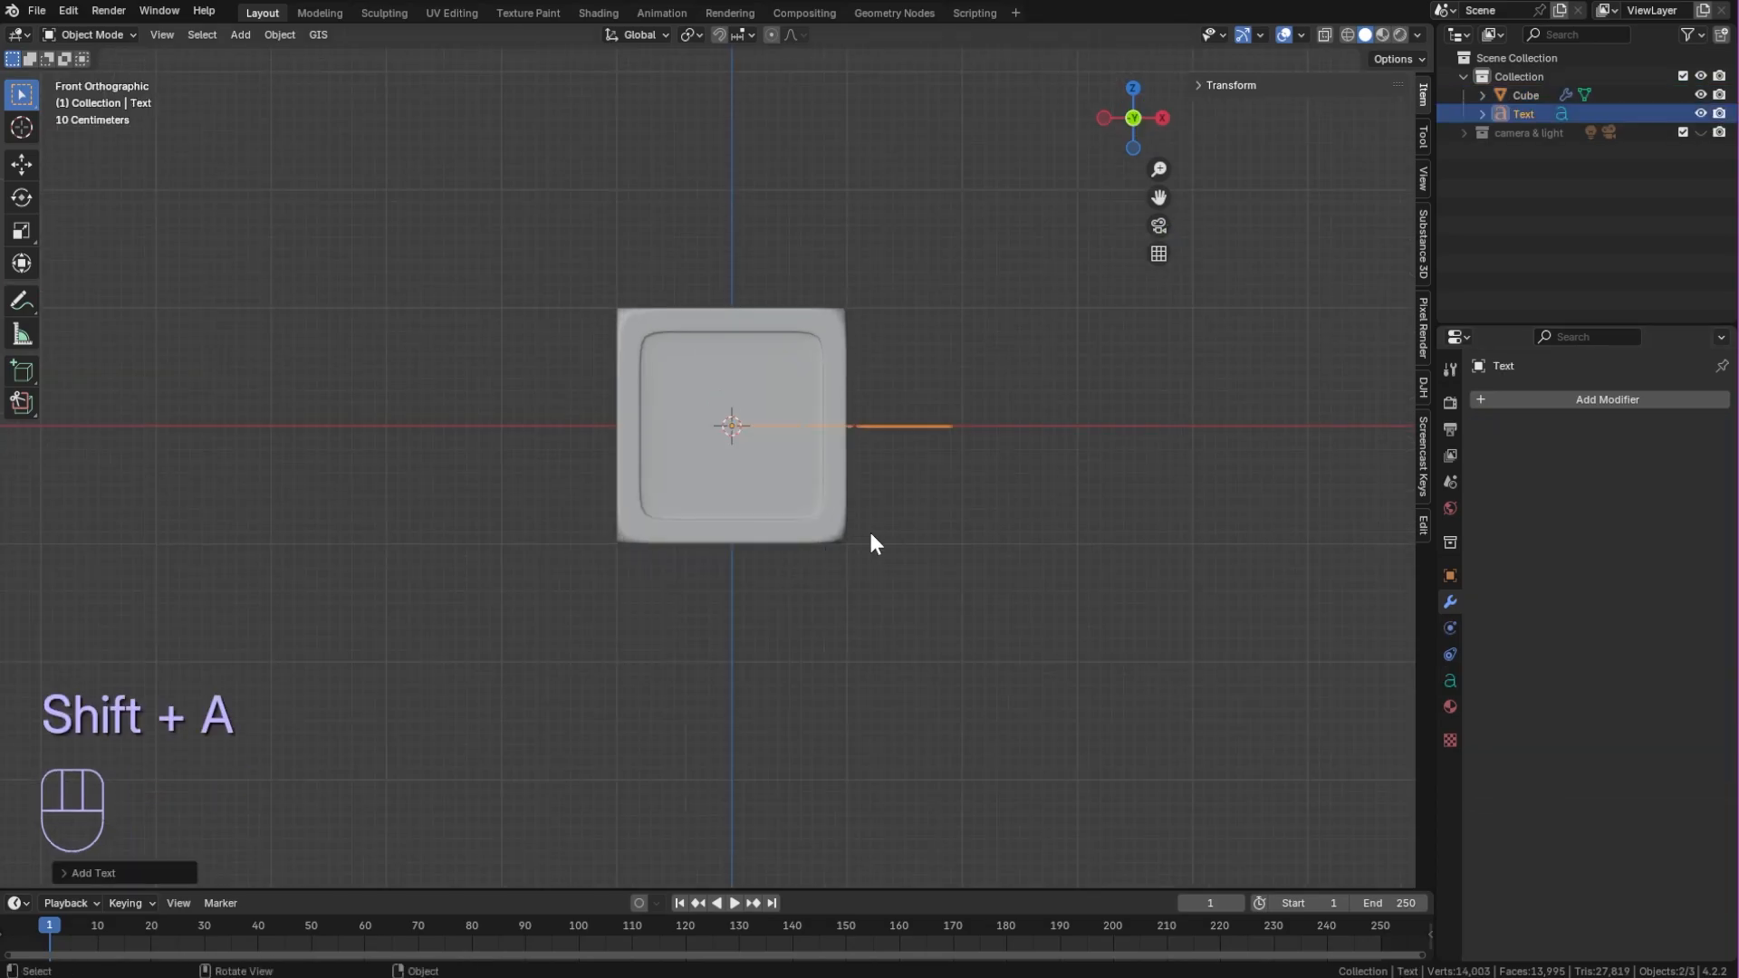
{"action": "key", "text": "r"}
{"action": "key", "text": "x"}
{"action": "key", "text": "9"}
{"action": "key", "text": "0"}
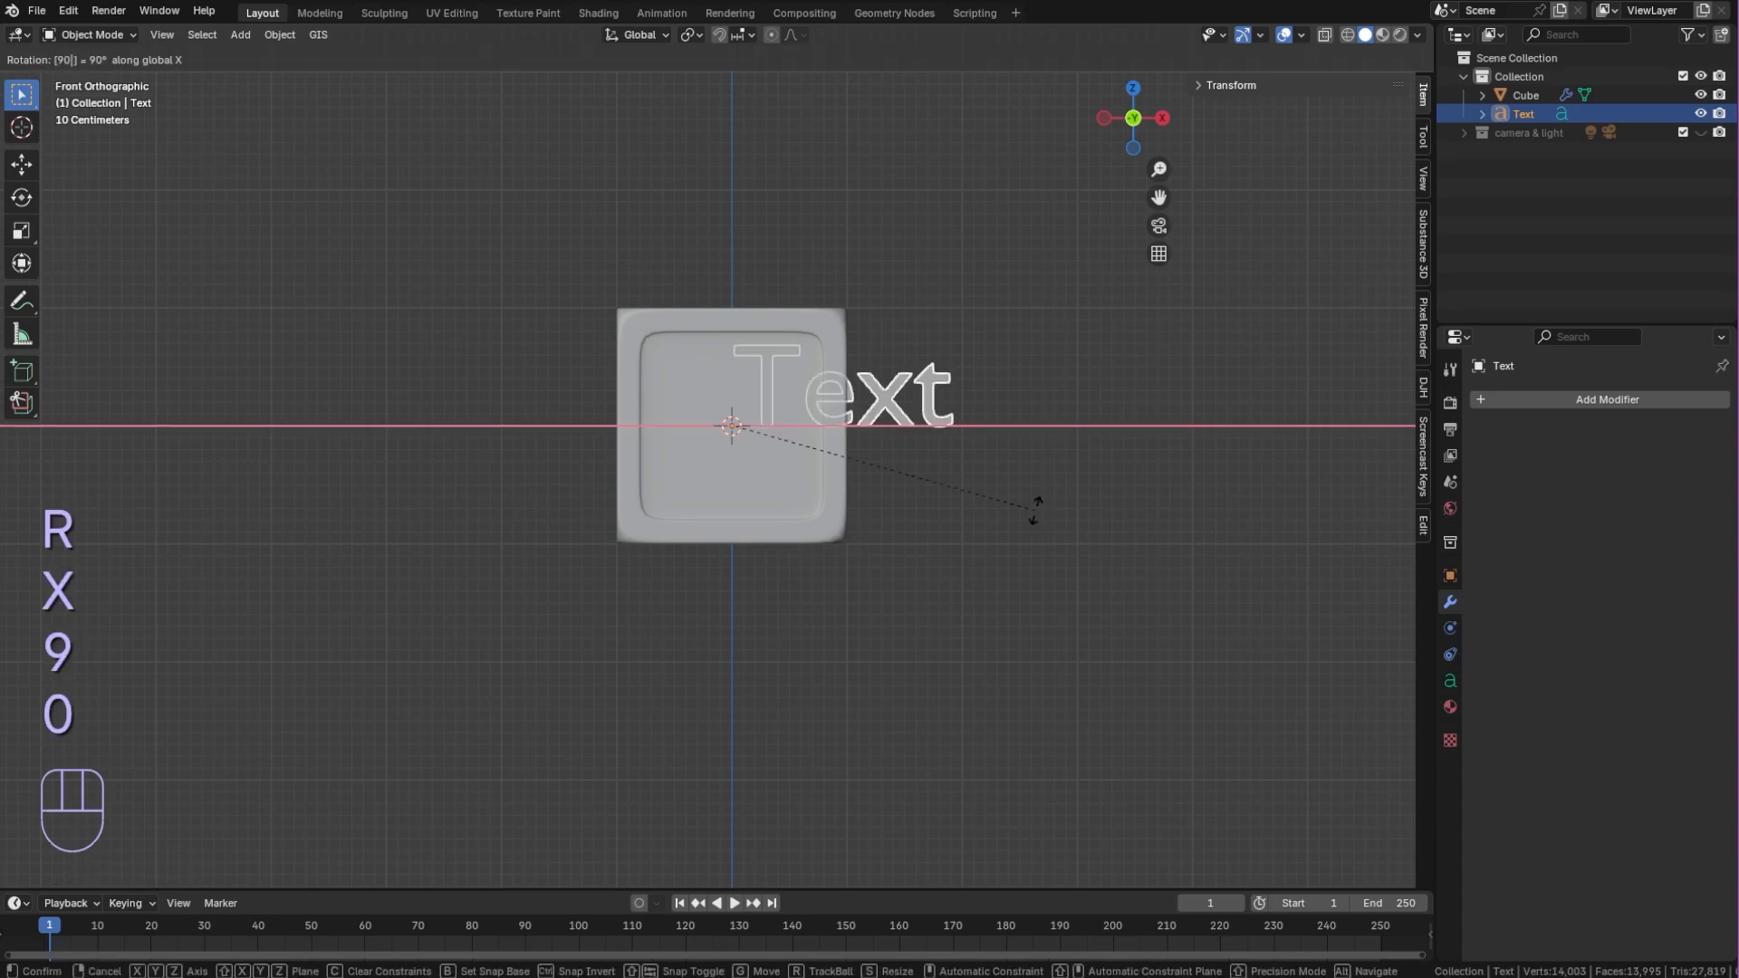
{"action": "left_click", "coordinate": [1034, 509]}
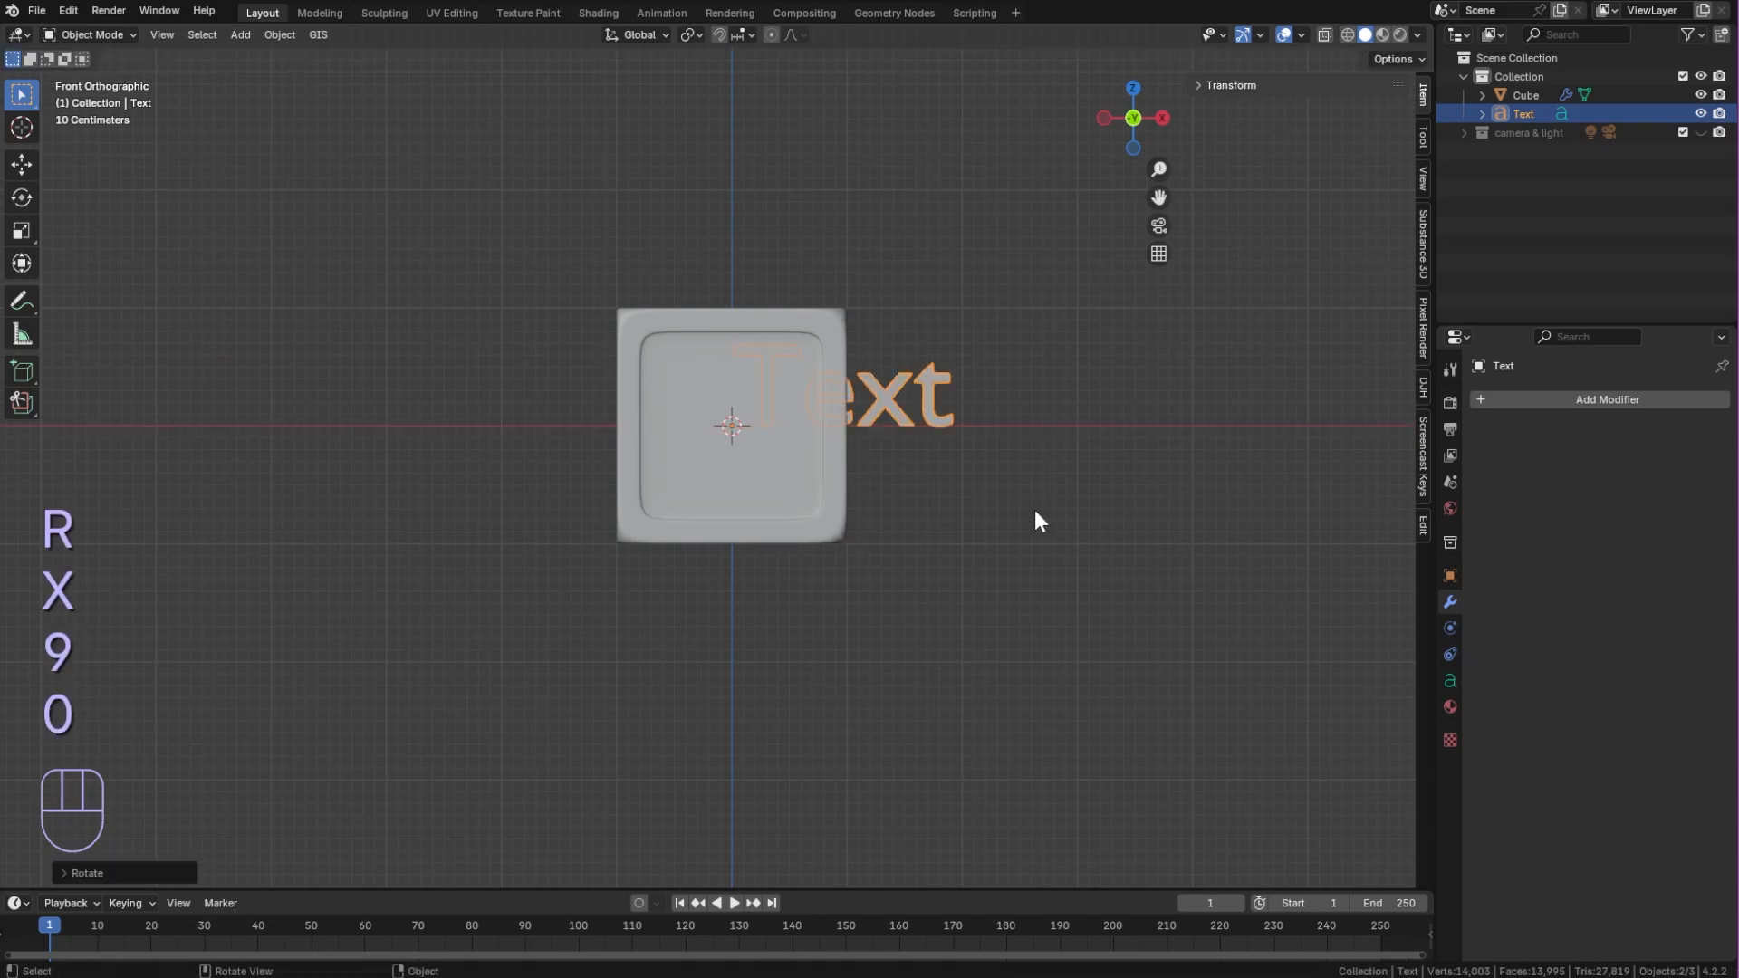
Enable the object move gizmo and shift the text along X so it starts within the cube's front panel
{"action": "left_click", "coordinate": [1260, 34]}
{"action": "left_click", "coordinate": [1229, 214]}
{"action": "left_click", "coordinate": [1114, 285]}
{"action": "left_click", "coordinate": [915, 408]}
{"action": "key", "text": "g"}
{"action": "key", "text": "x"}
{"action": "left_click", "coordinate": [822, 406]}
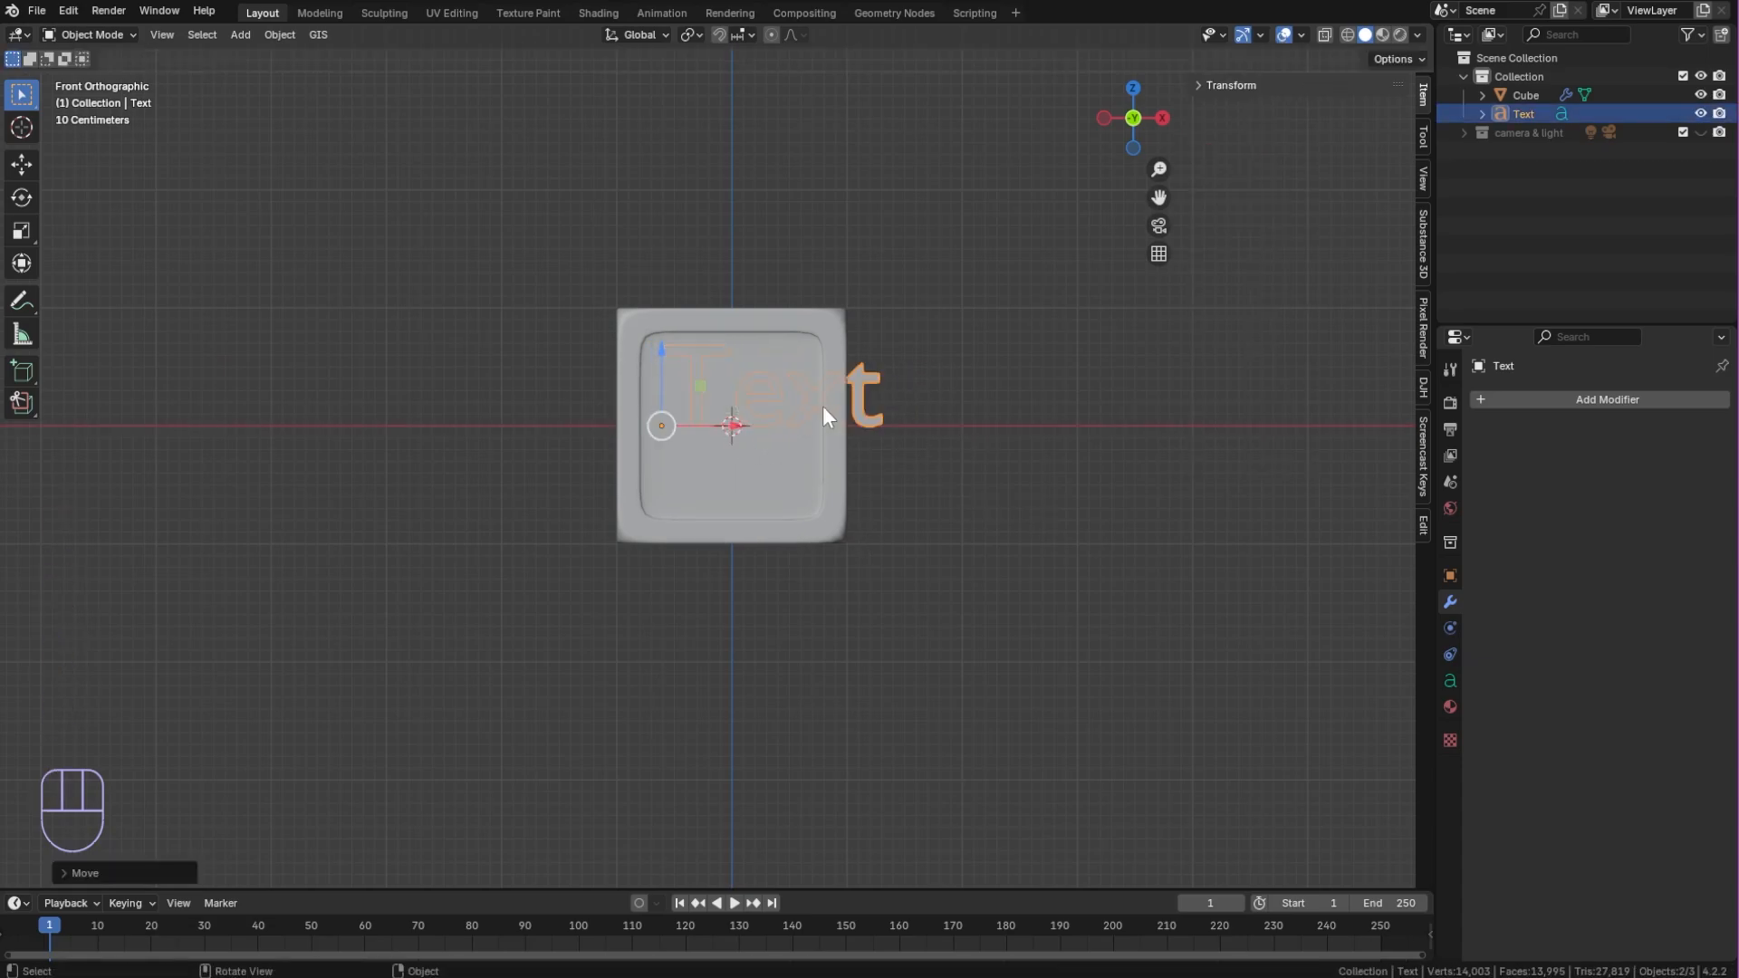
Replace the text object's content with the letter R
{"action": "key", "text": "Tab"}
{"action": "key", "text": "BackSpace"}
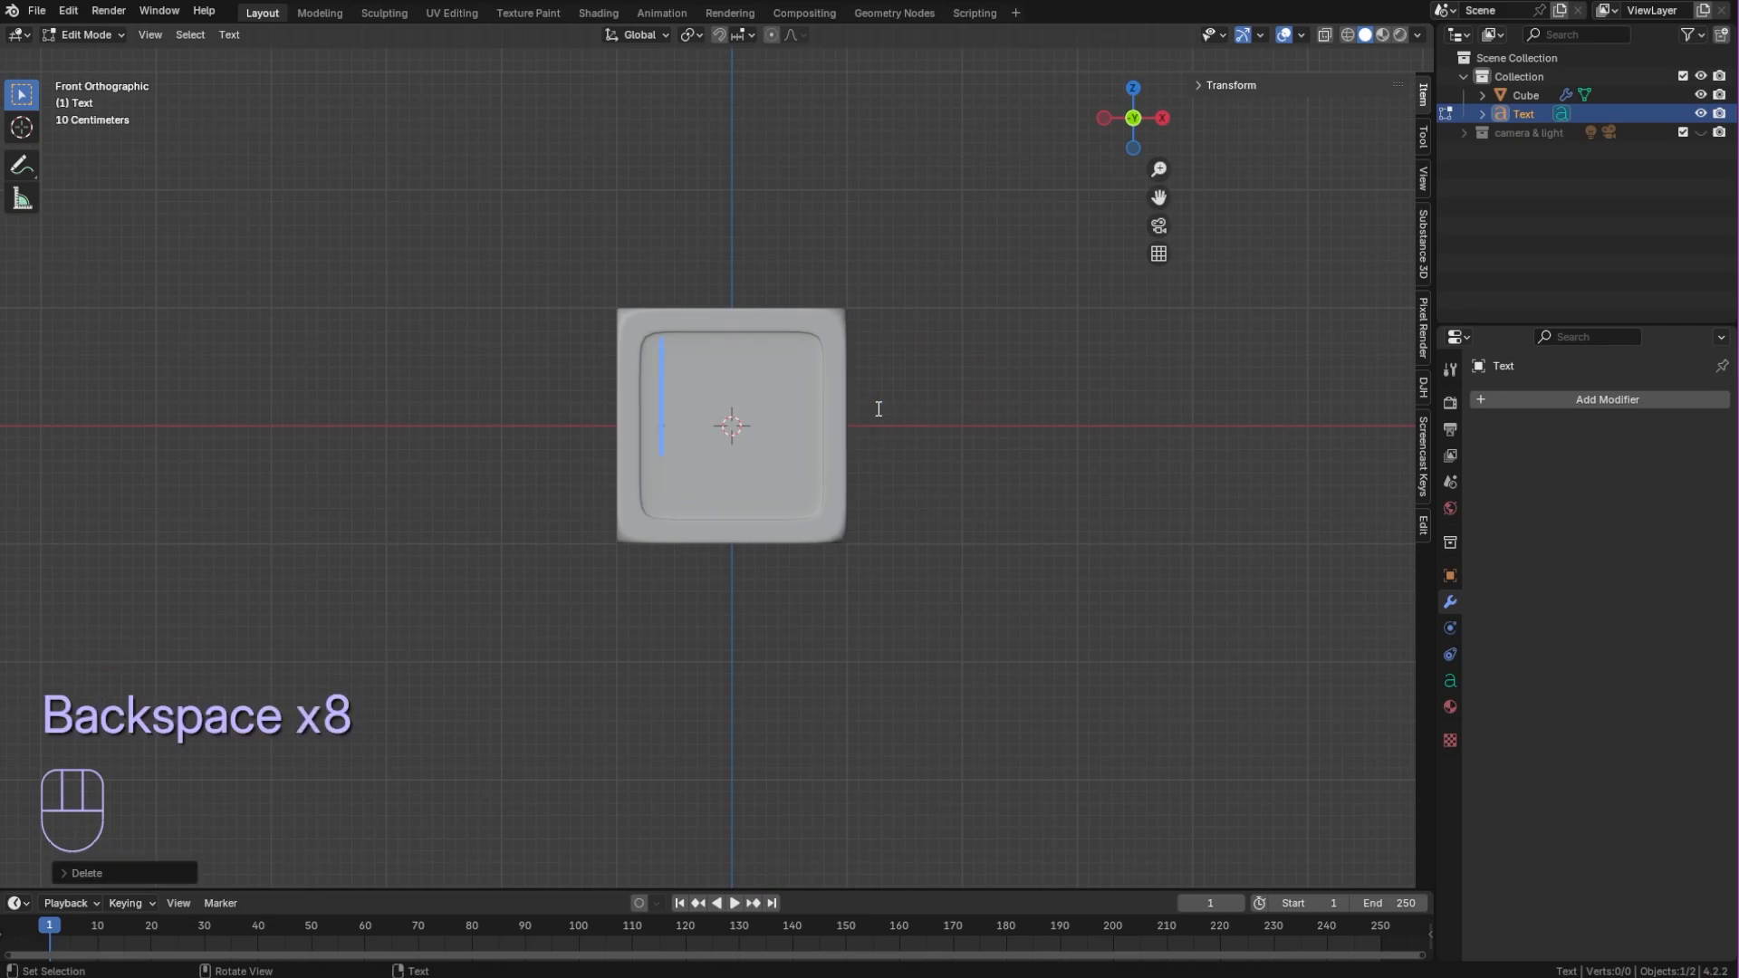
{"action": "key", "text": "Tab"}
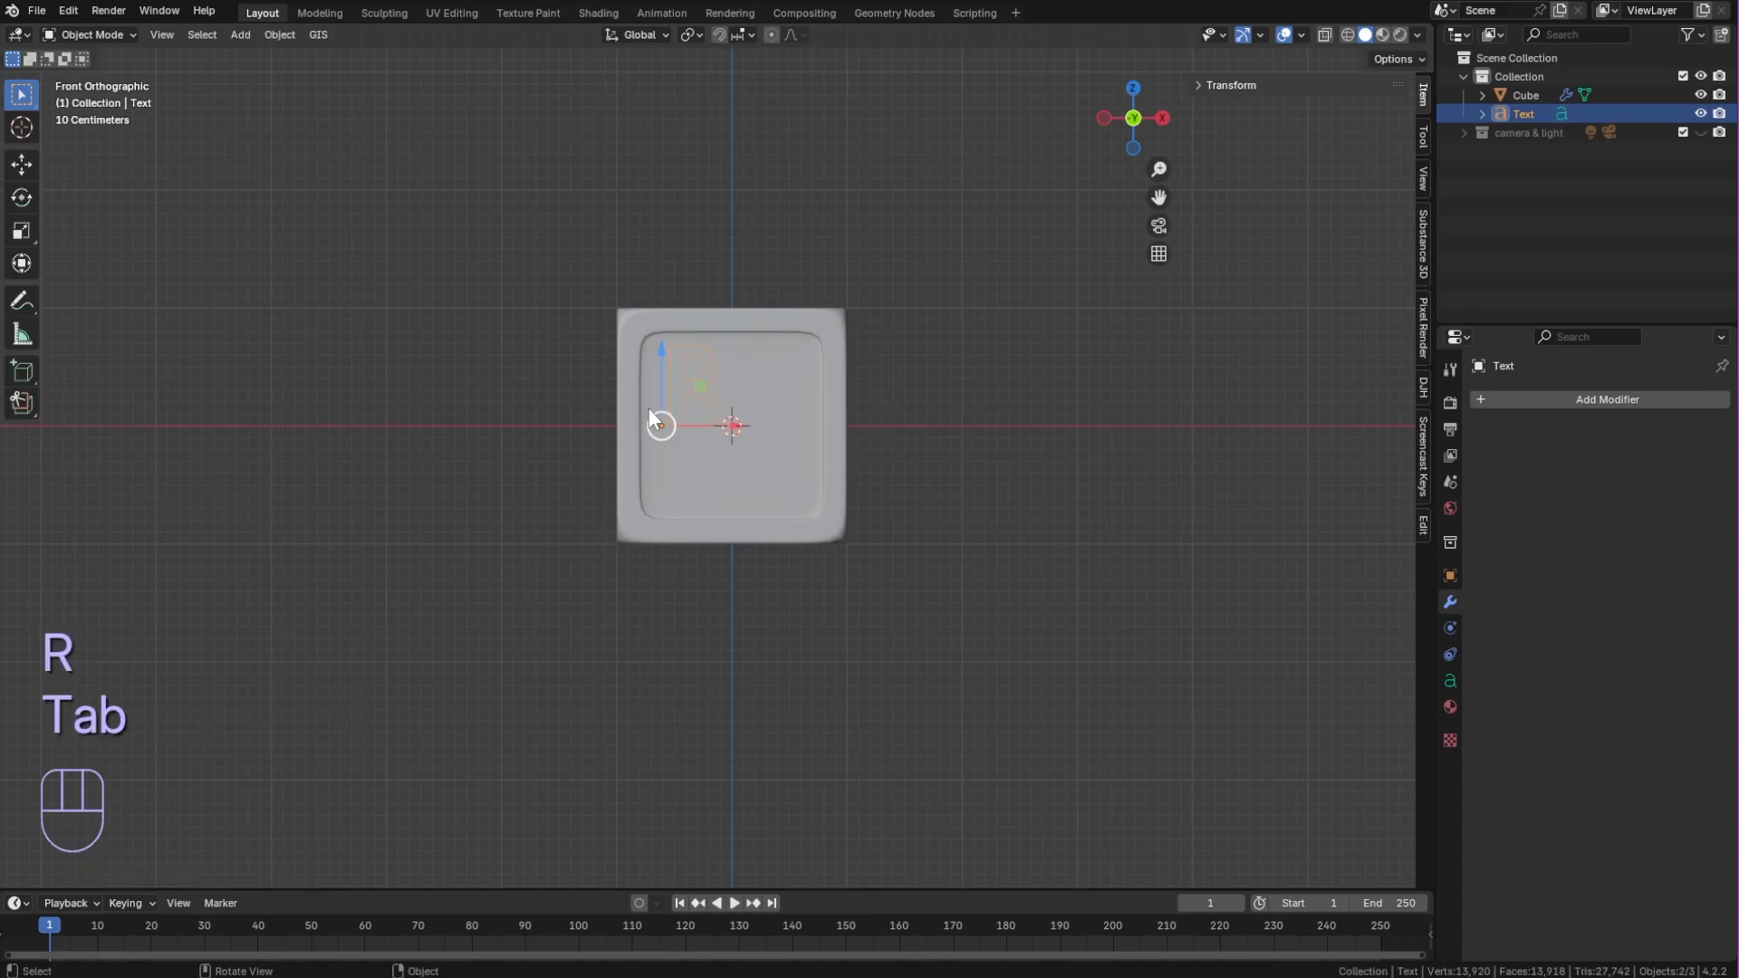
Move the letter R along Y to the cube's front face and lower it within the panel
{"action": "middle_click_drag", "start_coordinate": [654, 415], "coordinate": [942, 437]}
{"action": "left_click_drag", "start_coordinate": [655, 428], "coordinate": [775, 438]}
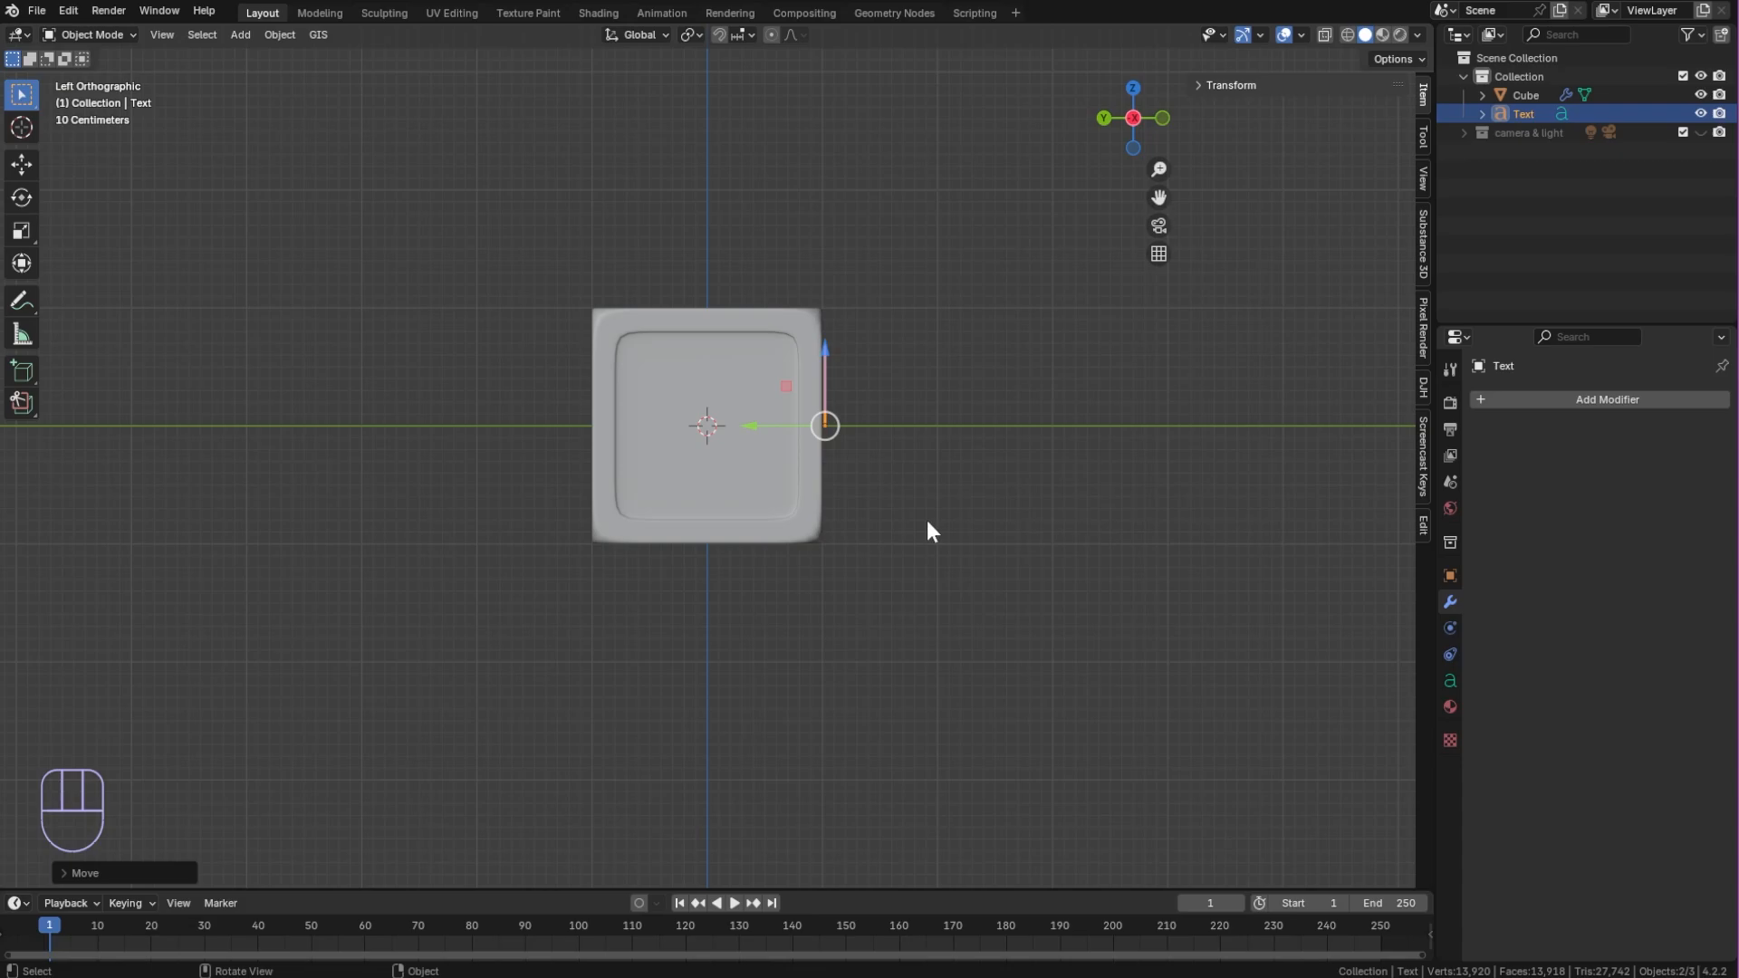
{"action": "middle_click_drag", "start_coordinate": [1052, 415], "coordinate": [869, 516]}
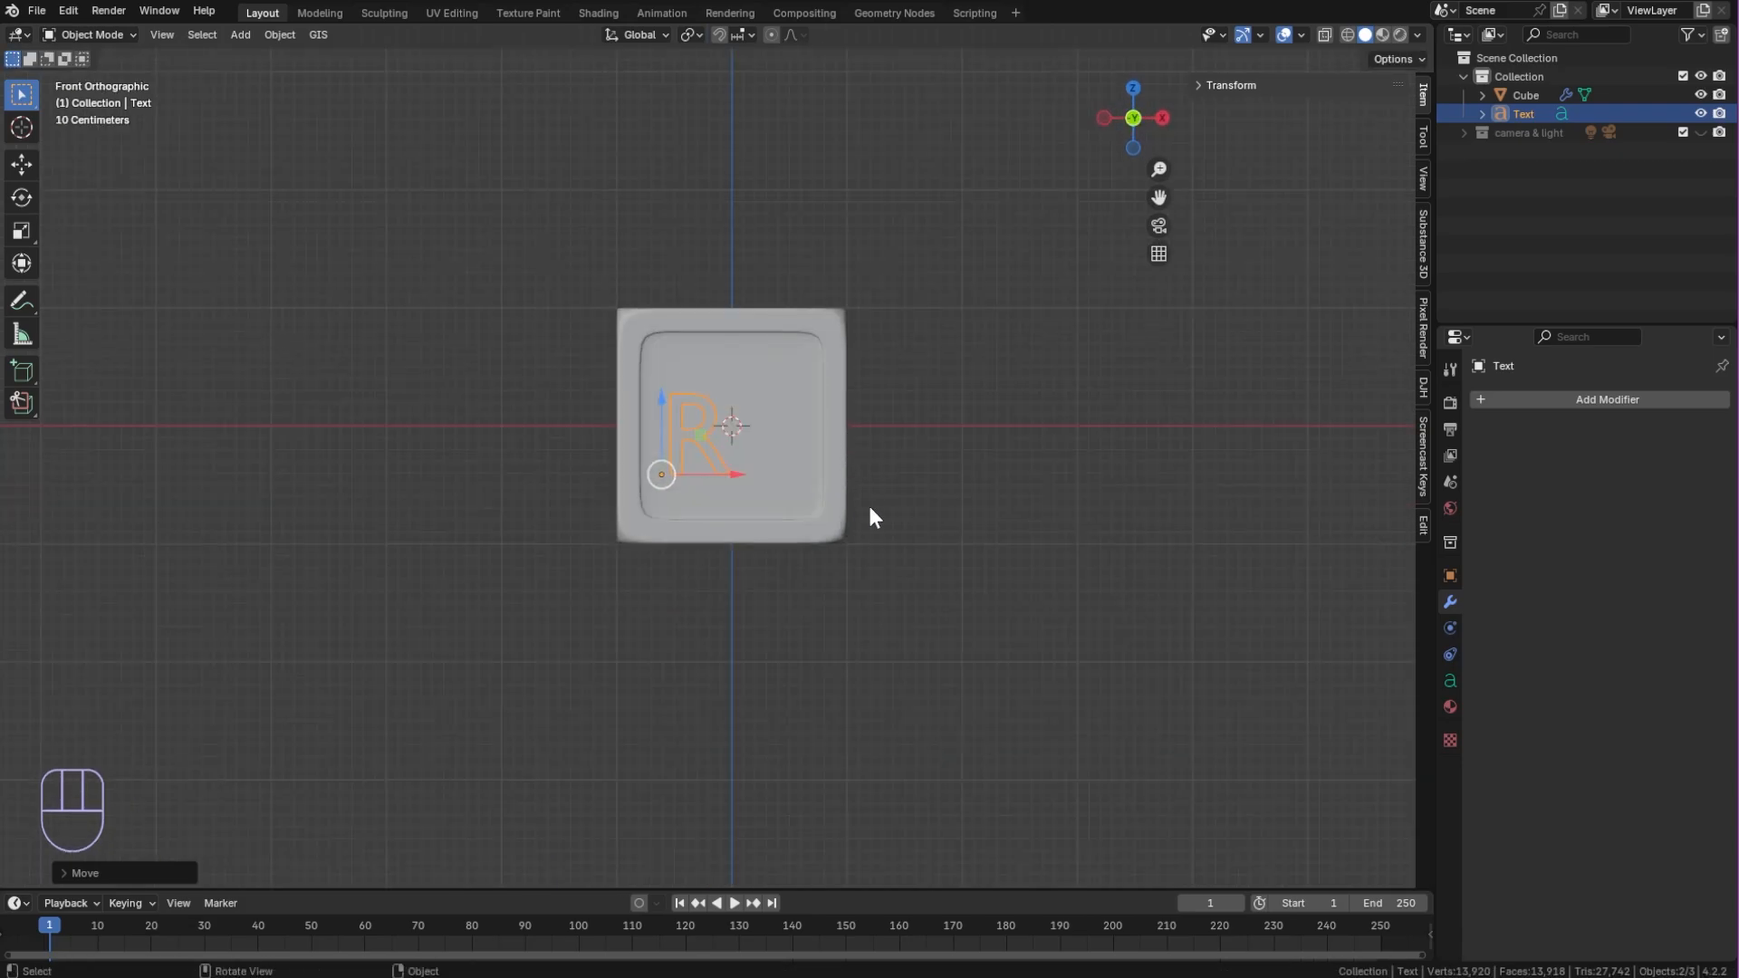
Enlarge the letter R and set its origin to the centre of its geometry
{"action": "key", "text": "s"}
{"action": "left_click", "coordinate": [1030, 621]}
{"action": "right_click", "coordinate": [730, 471]}
{"action": "left_click", "coordinate": [822, 488]}
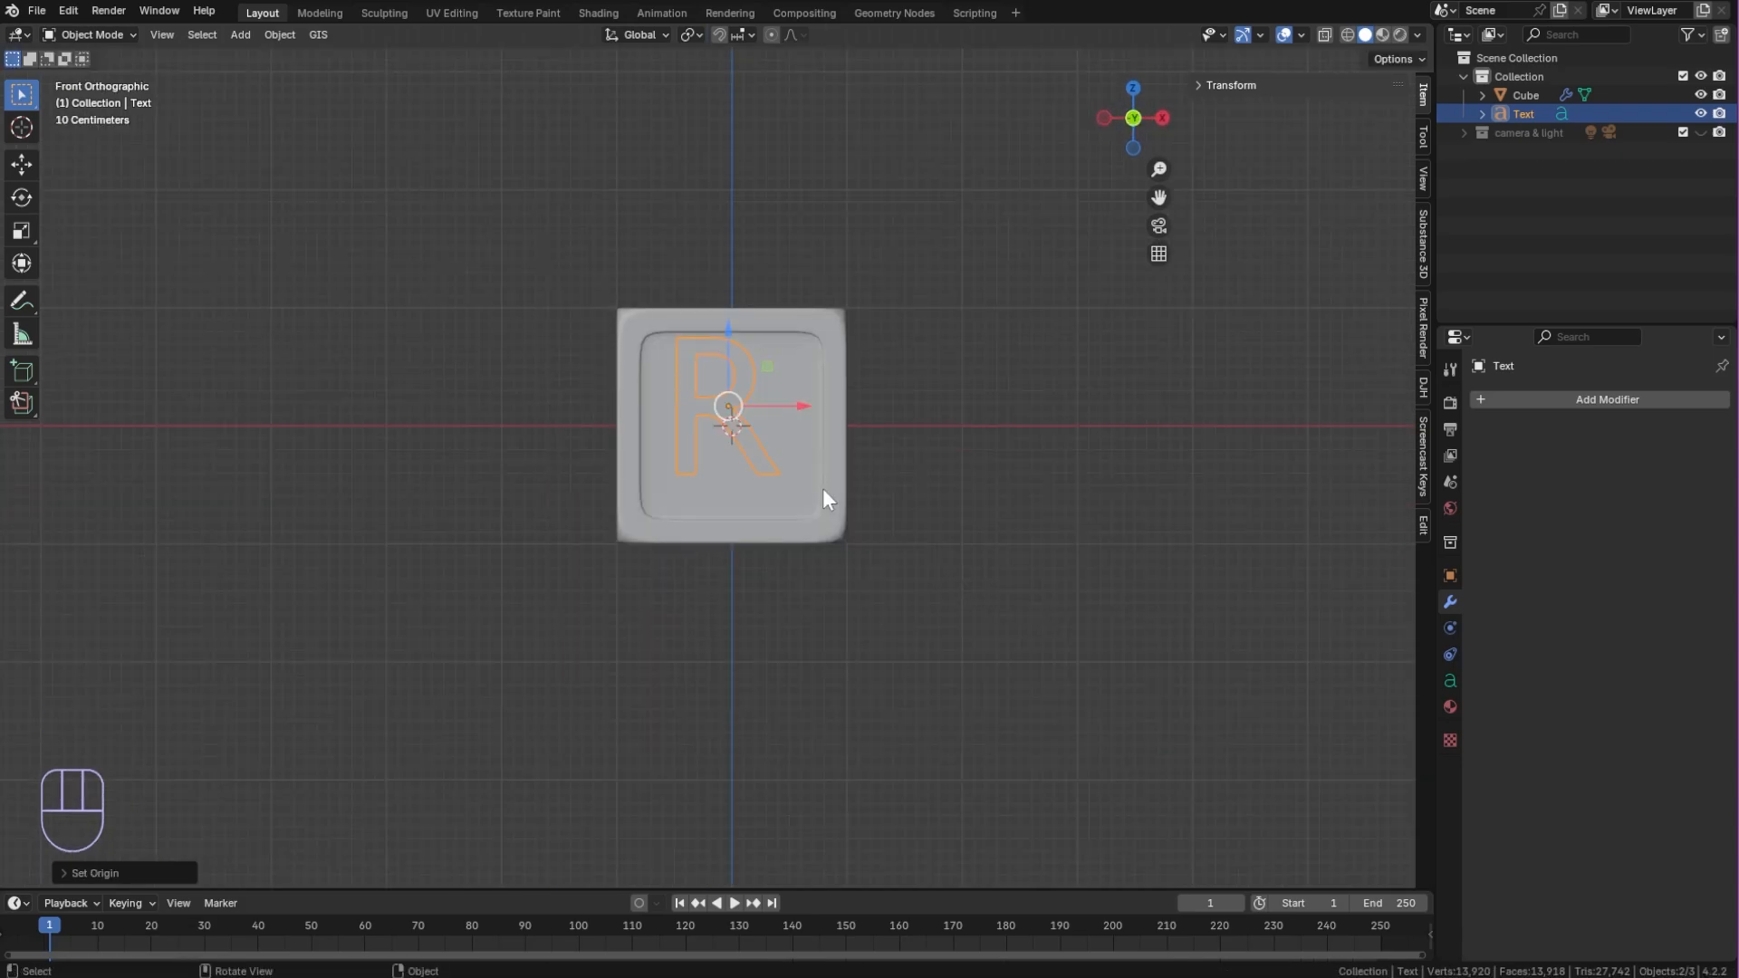
Centre the letter R vertically in the front panel and scale it to fill most of the panel
{"action": "key", "text": "g"}
{"action": "key", "text": "z"}
{"action": "left_click", "coordinate": [746, 371]}
{"action": "key", "text": "s"}
{"action": "left_click", "coordinate": [875, 513]}
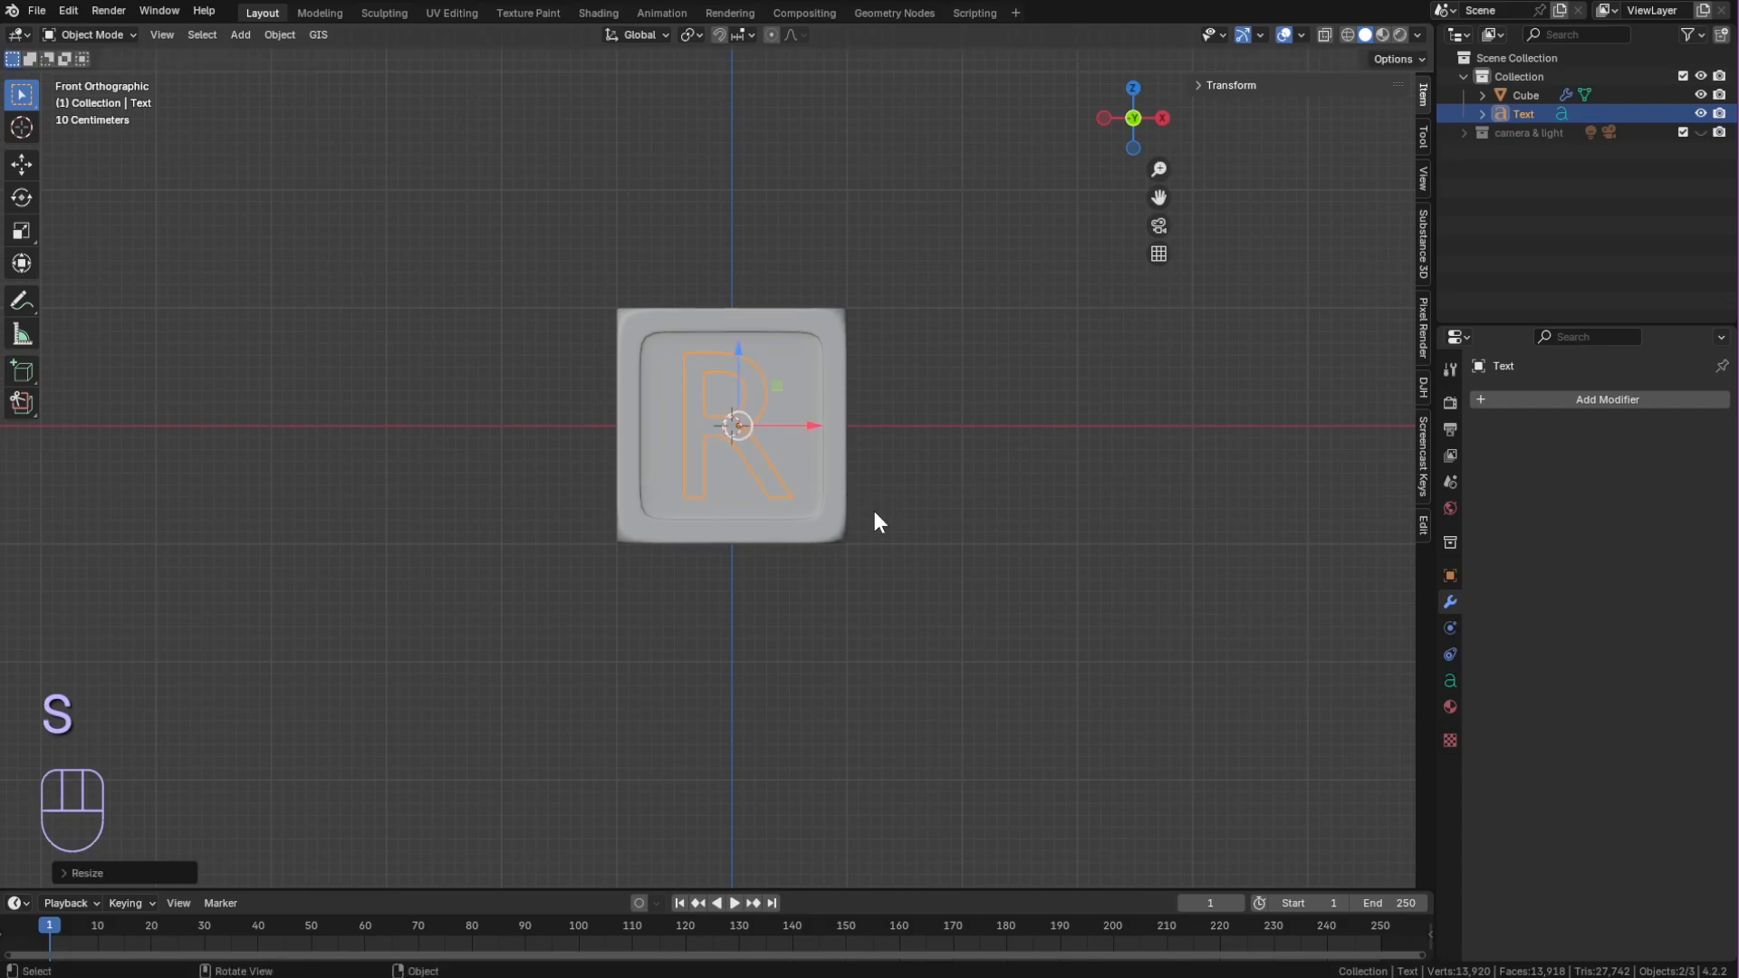
Load the MADE Sunflower font from the Downloads folder as the letter's regular font
{"action": "left_click", "coordinate": [1449, 681]}
{"action": "left_click", "coordinate": [1495, 619]}
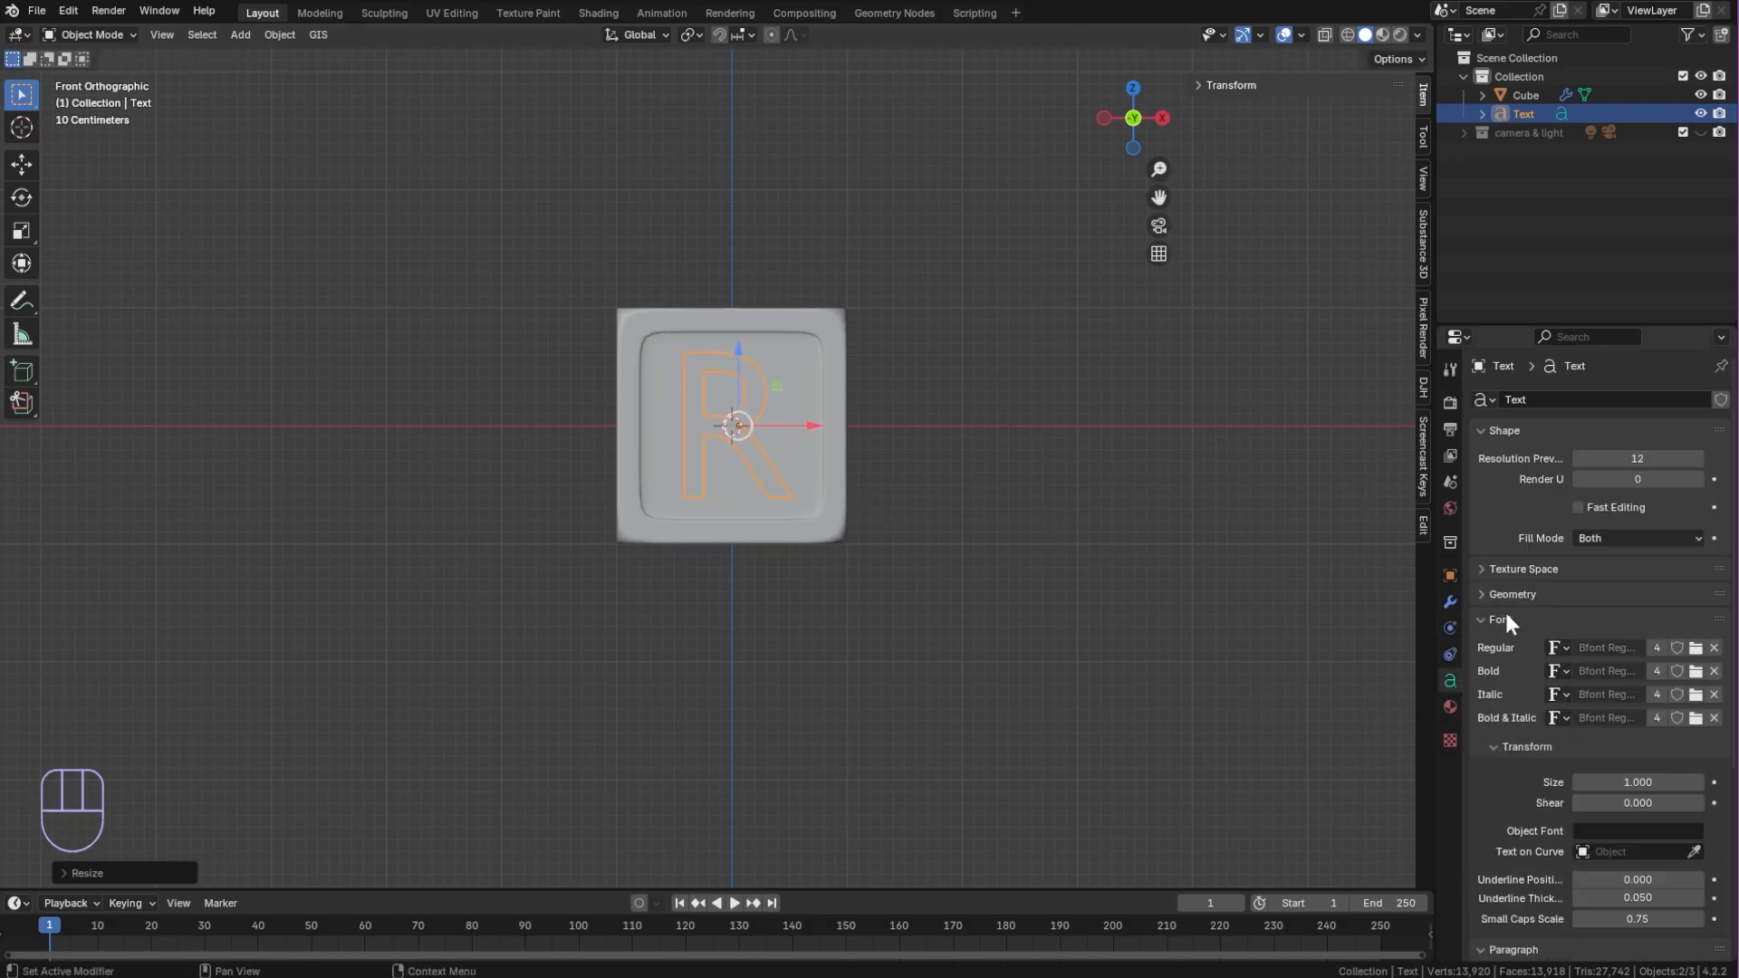
{"action": "left_click", "coordinate": [1694, 647]}
{"action": "left_click", "coordinate": [423, 146]}
{"action": "left_click", "coordinate": [717, 111]}
{"action": "left_click", "coordinate": [1233, 971]}
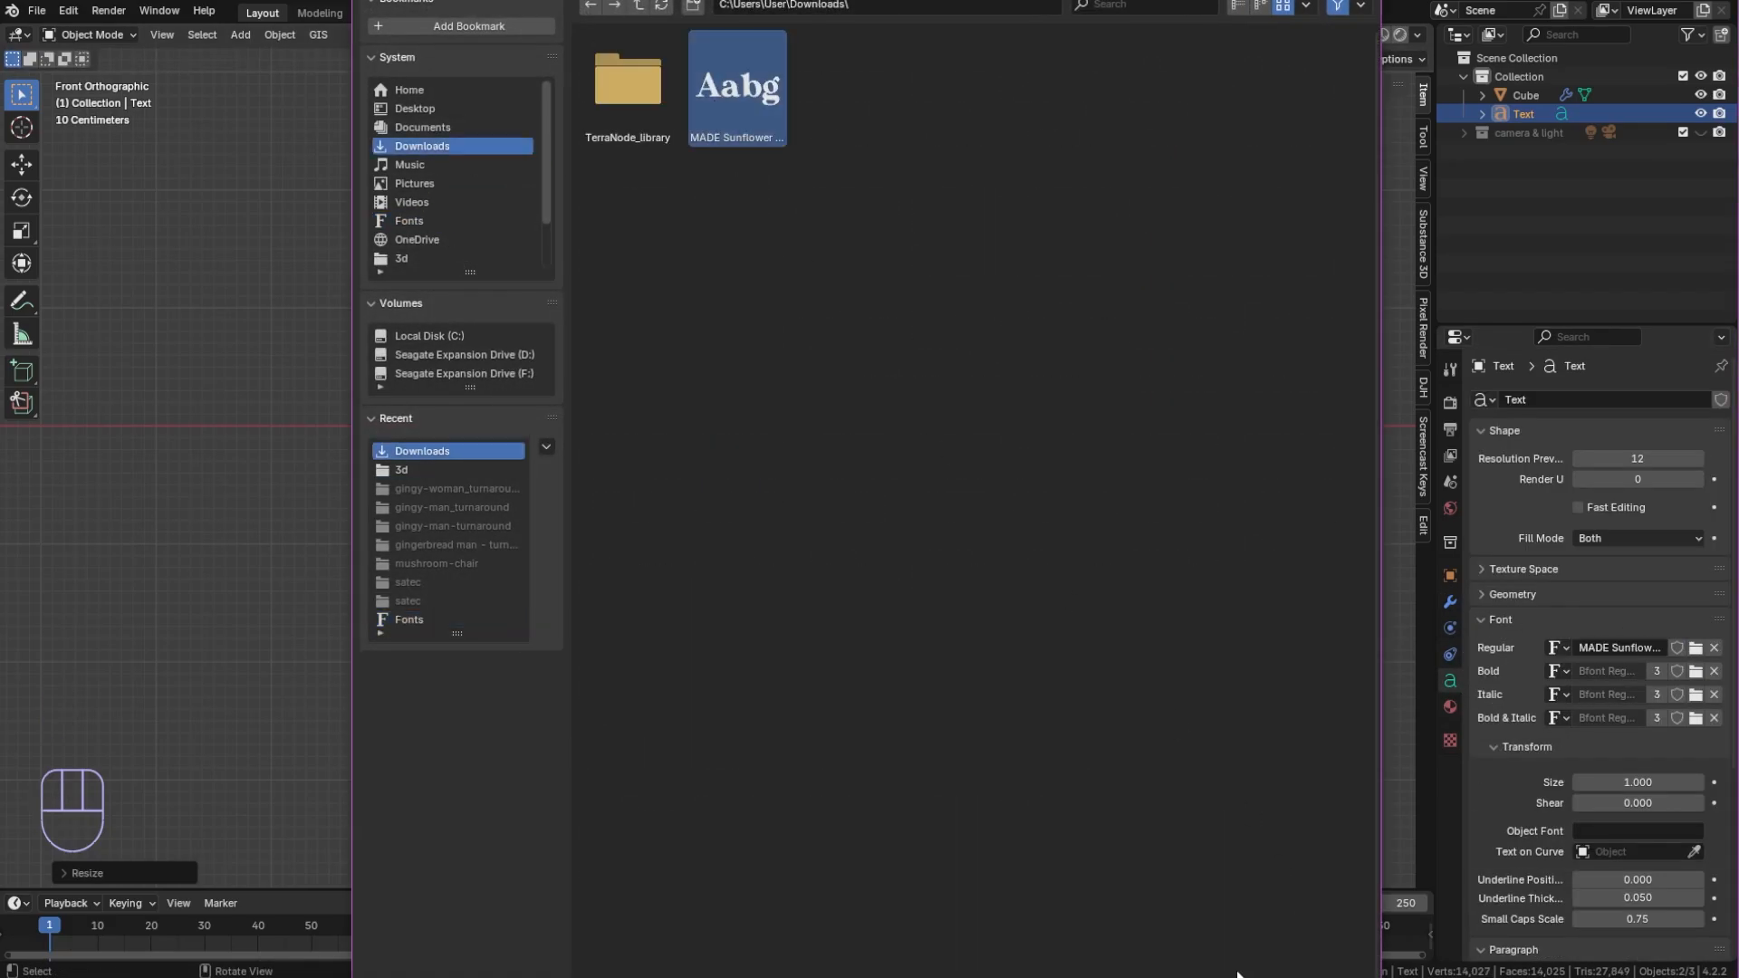
Extrude the letter R by 0.04 m and adjust its height and depth so it sits against the front panel
{"action": "left_click", "coordinate": [1525, 595]}
{"action": "middle_click_drag", "start_coordinate": [1313, 597], "coordinate": [1084, 600]}
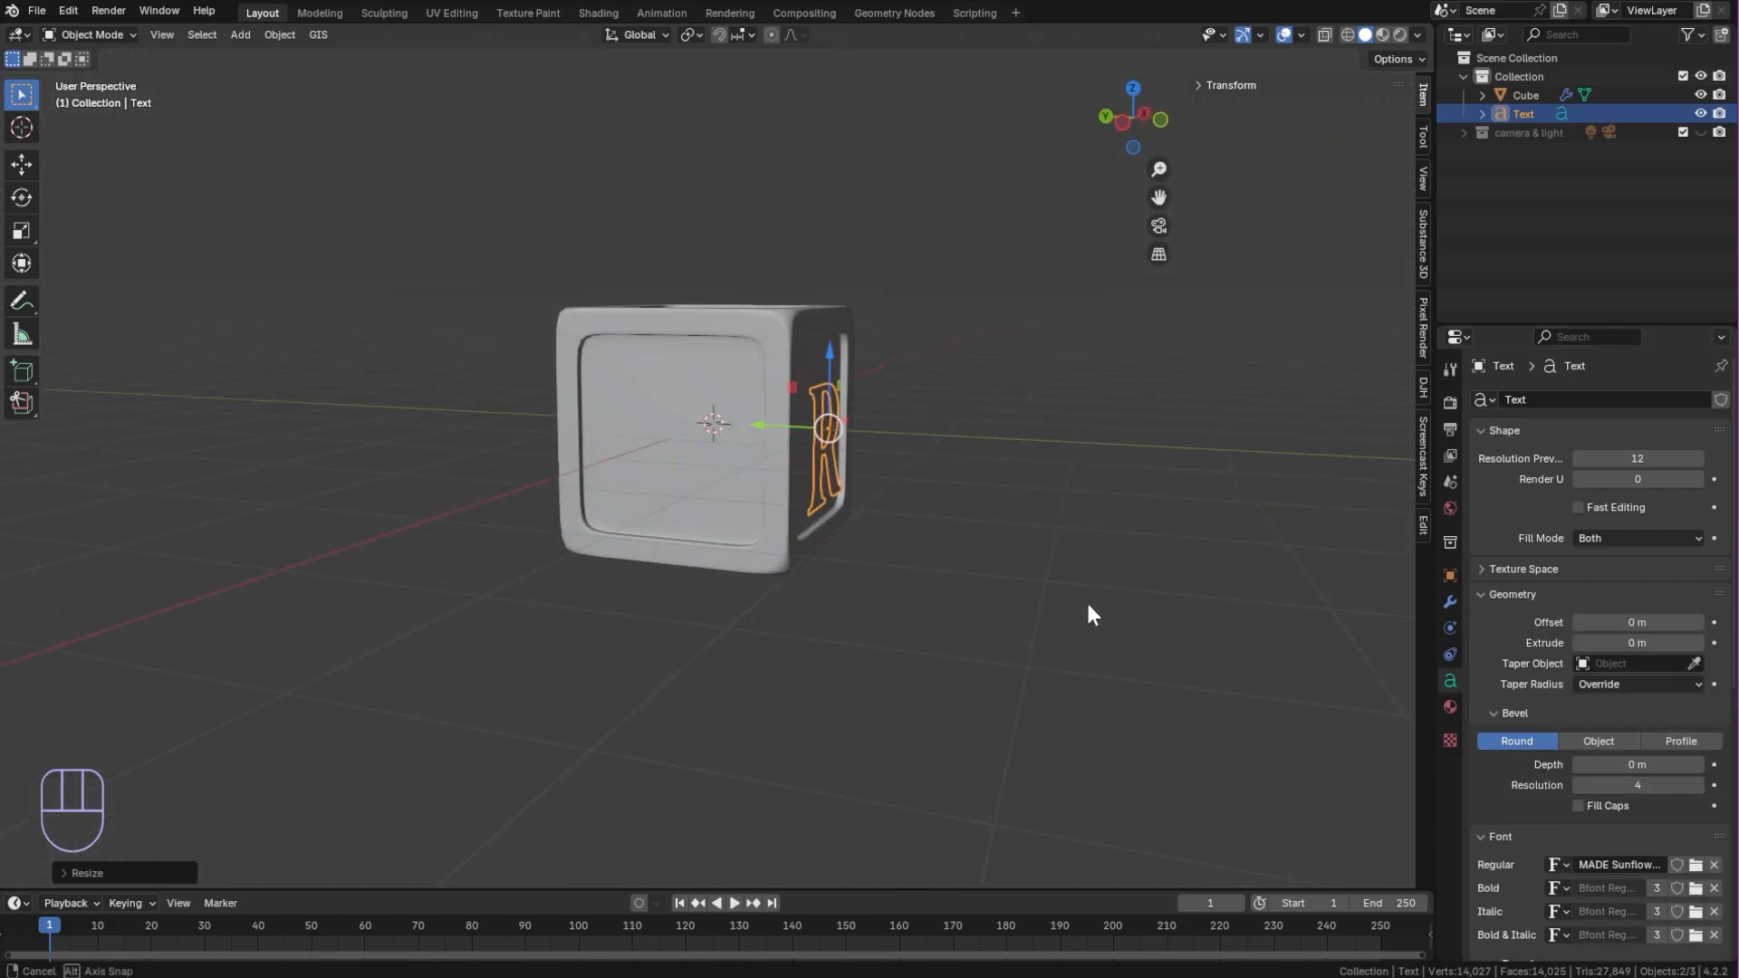
{"action": "left_click_drag", "start_coordinate": [833, 393], "coordinate": [832, 361]}
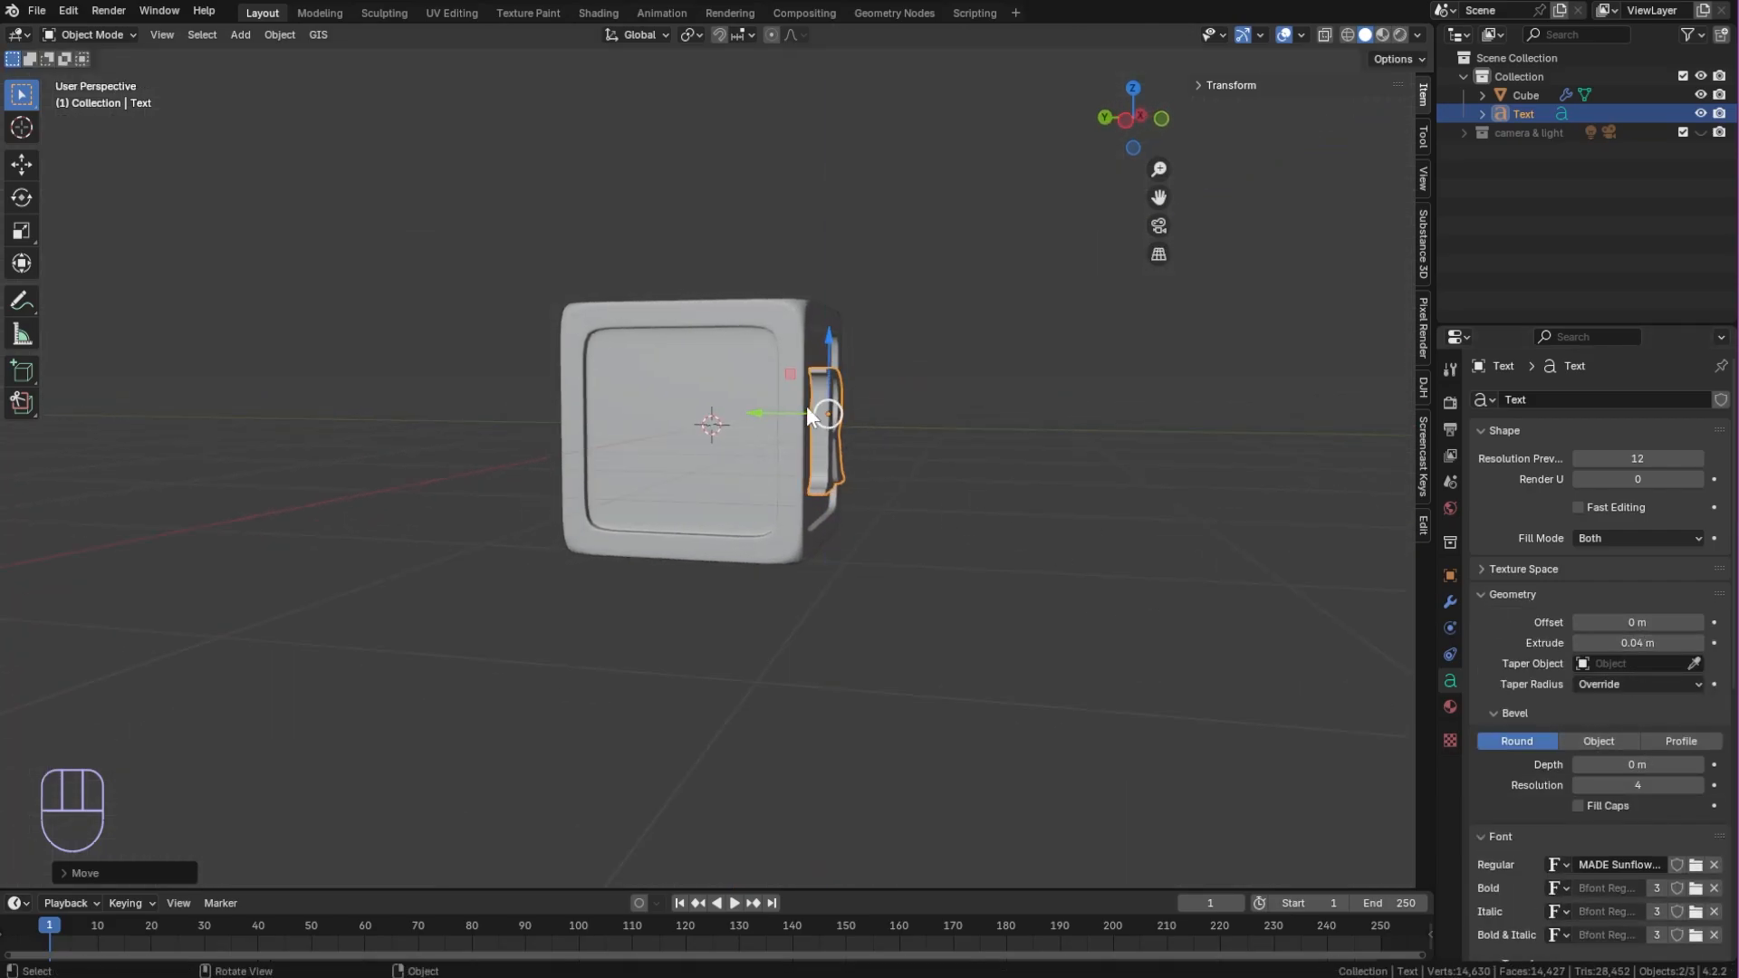
{"action": "left_click_drag", "start_coordinate": [805, 413], "coordinate": [793, 411]}
Duplicate the letter R and move the copy along Y to the opposite face of the cube
{"action": "middle_click_drag", "start_coordinate": [1087, 493], "coordinate": [841, 584]}
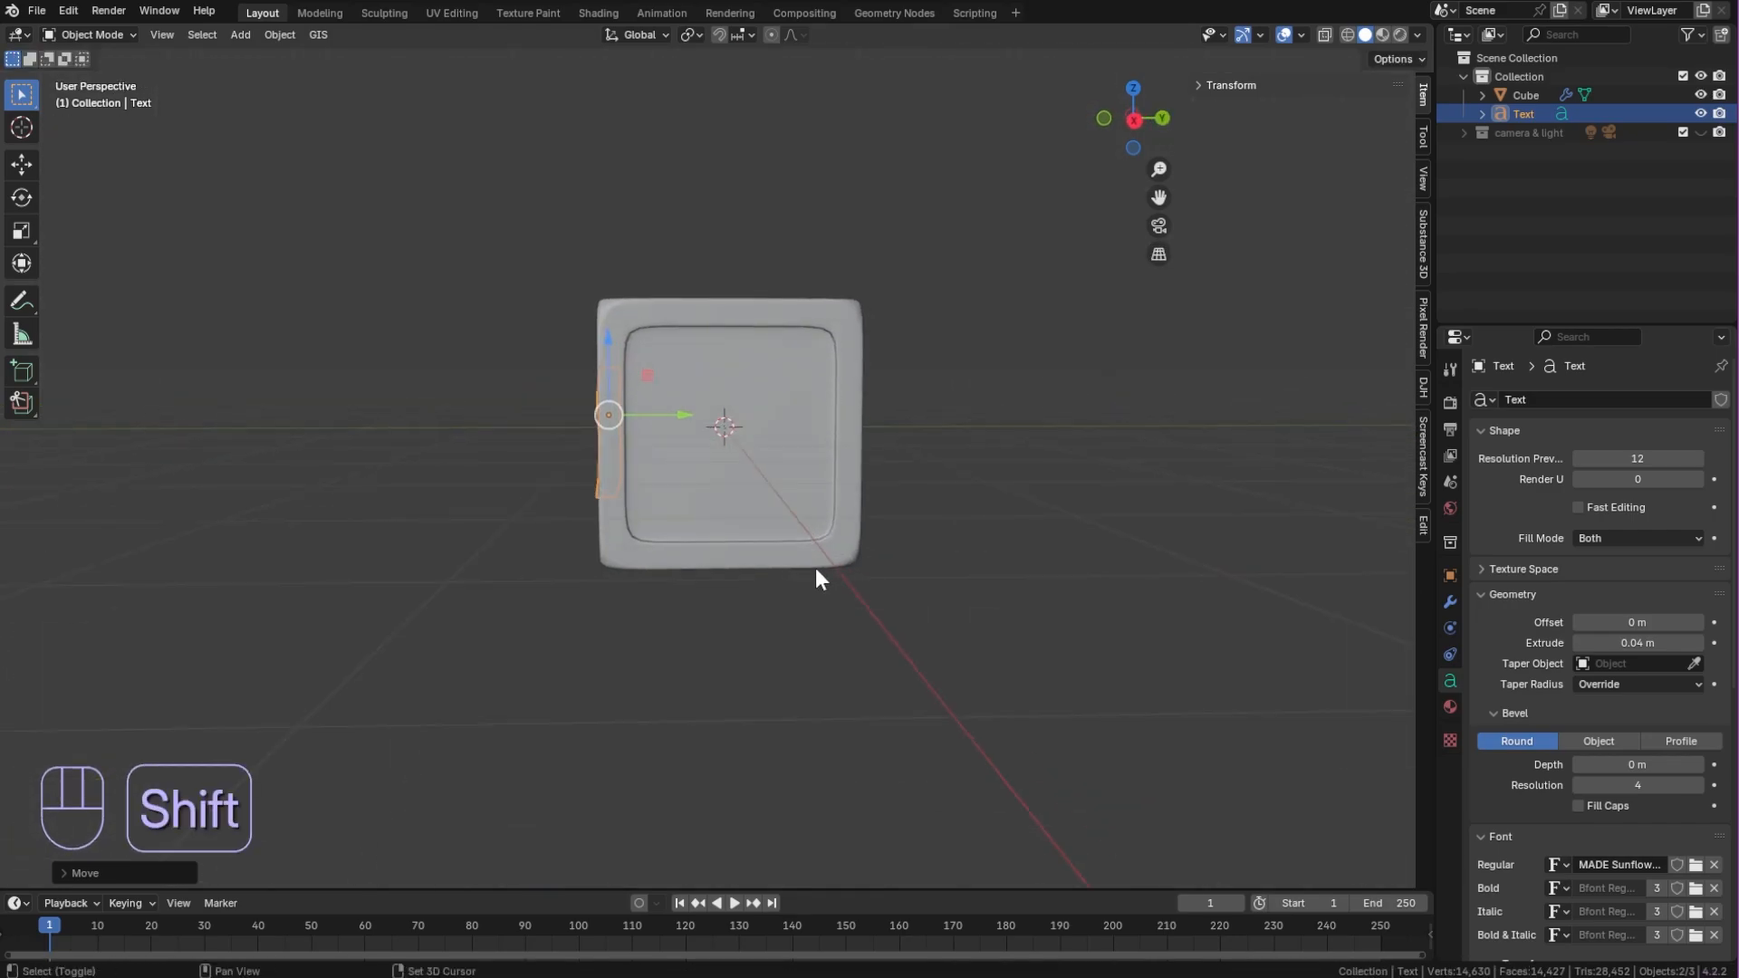
{"action": "key", "text": "shift+d"}
{"action": "key", "text": "y"}
{"action": "middle_click_drag", "start_coordinate": [887, 435], "coordinate": [902, 496], "text": "alt"}
{"action": "left_click", "coordinate": [920, 419]}
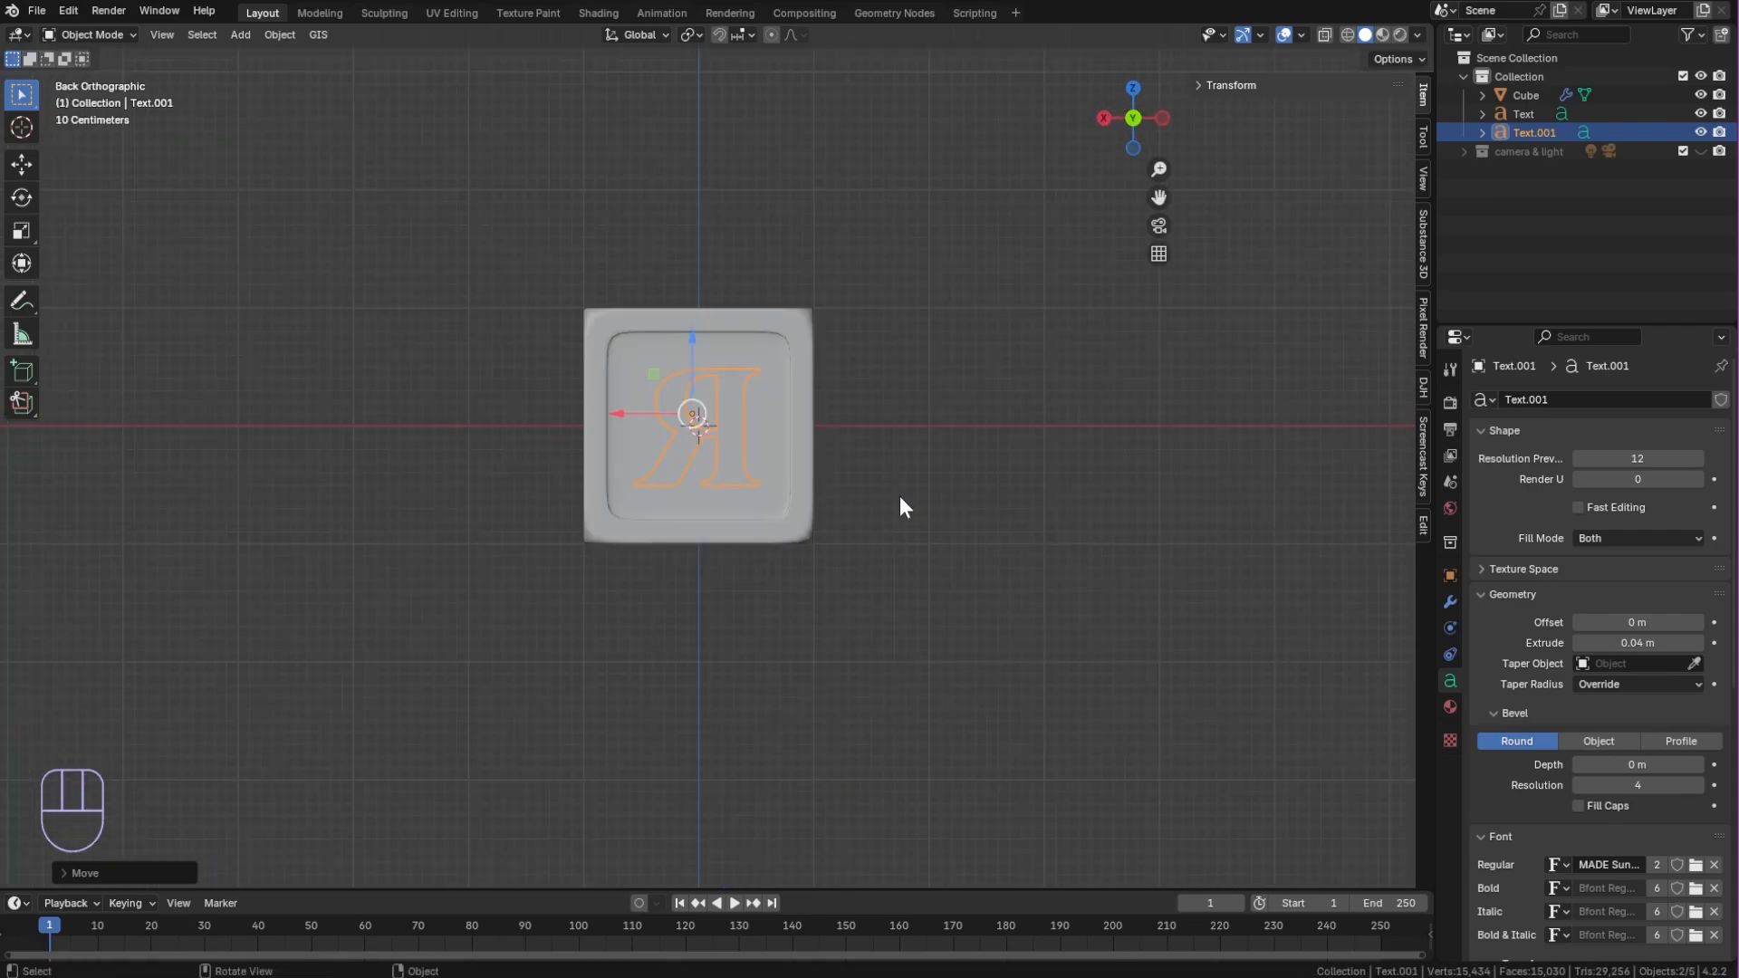
Rotate the copied R 180° about Z and move it along X to centre it in the back panel
{"action": "key", "text": "r"}
{"action": "key", "text": "z"}
{"action": "key", "text": "1"}
{"action": "key", "text": "8"}
{"action": "key", "text": "0"}
{"action": "key", "text": "Return"}
{"action": "key", "text": "g"}
{"action": "key", "text": "x"}
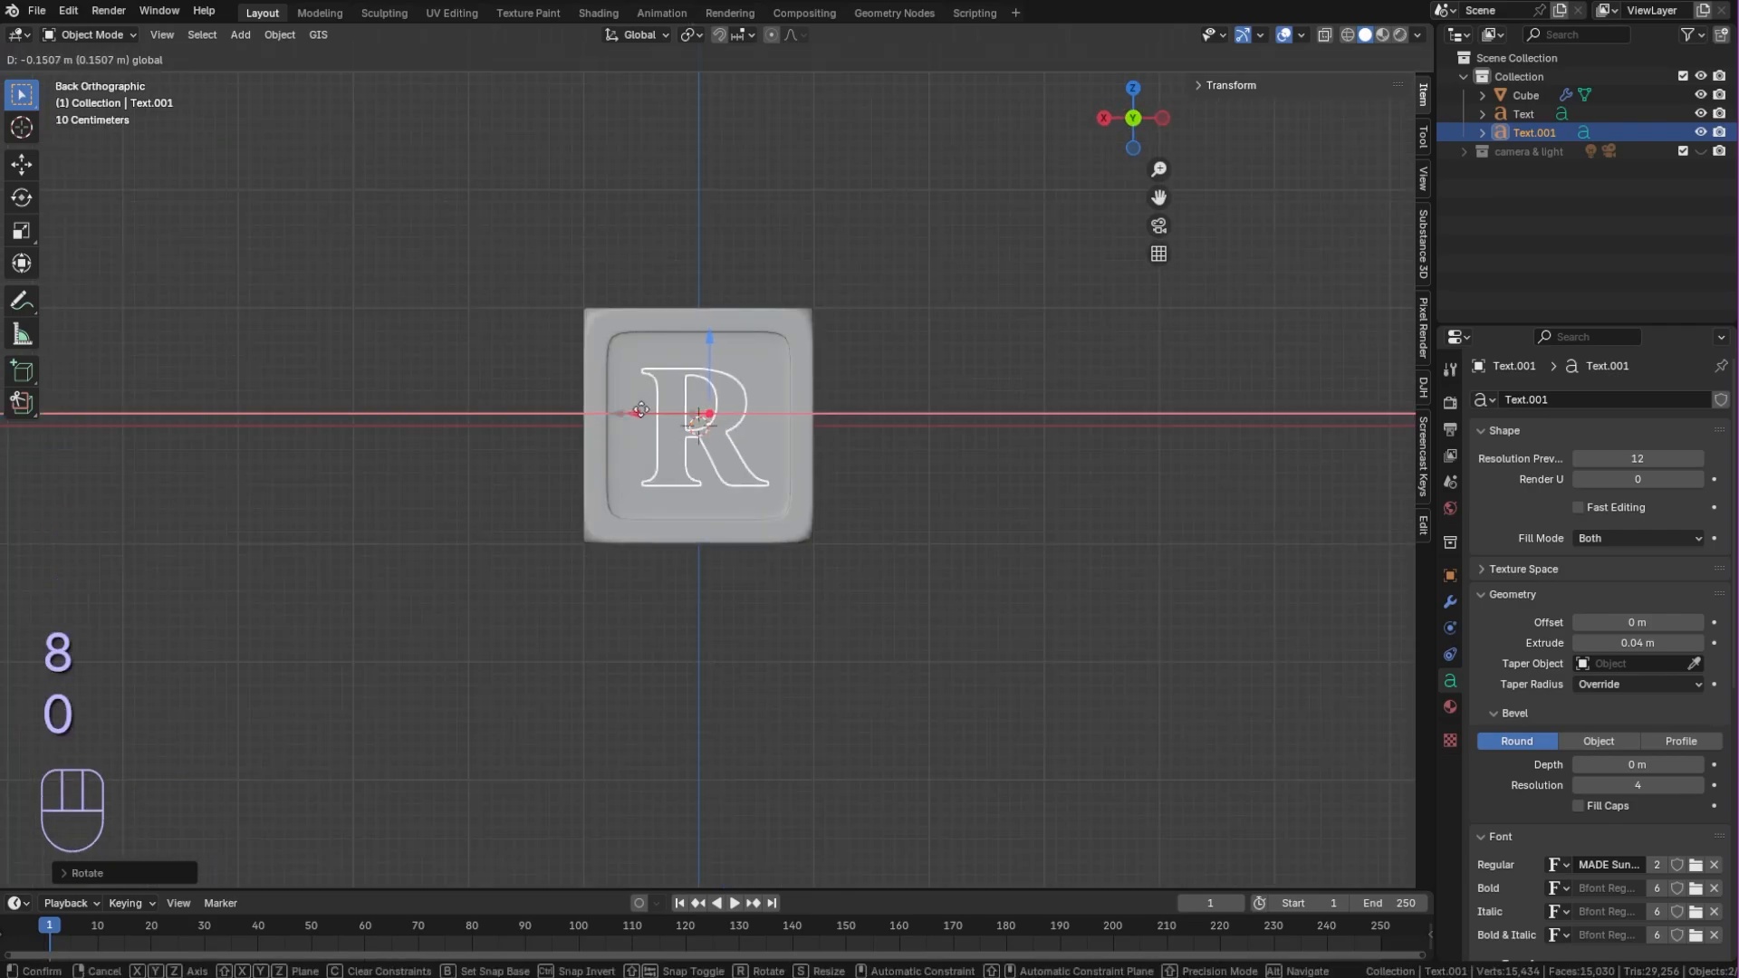
{"action": "left_click", "coordinate": [641, 410]}
{"action": "key", "text": "Tab"}
{"action": "key", "text": "Tab"}
Duplicate the back R, move the copy to the adjacent +X face and rotate it -90° about Z
{"action": "middle_click_drag", "start_coordinate": [671, 671], "coordinate": [895, 607]}
{"action": "key", "text": "shift+d"}
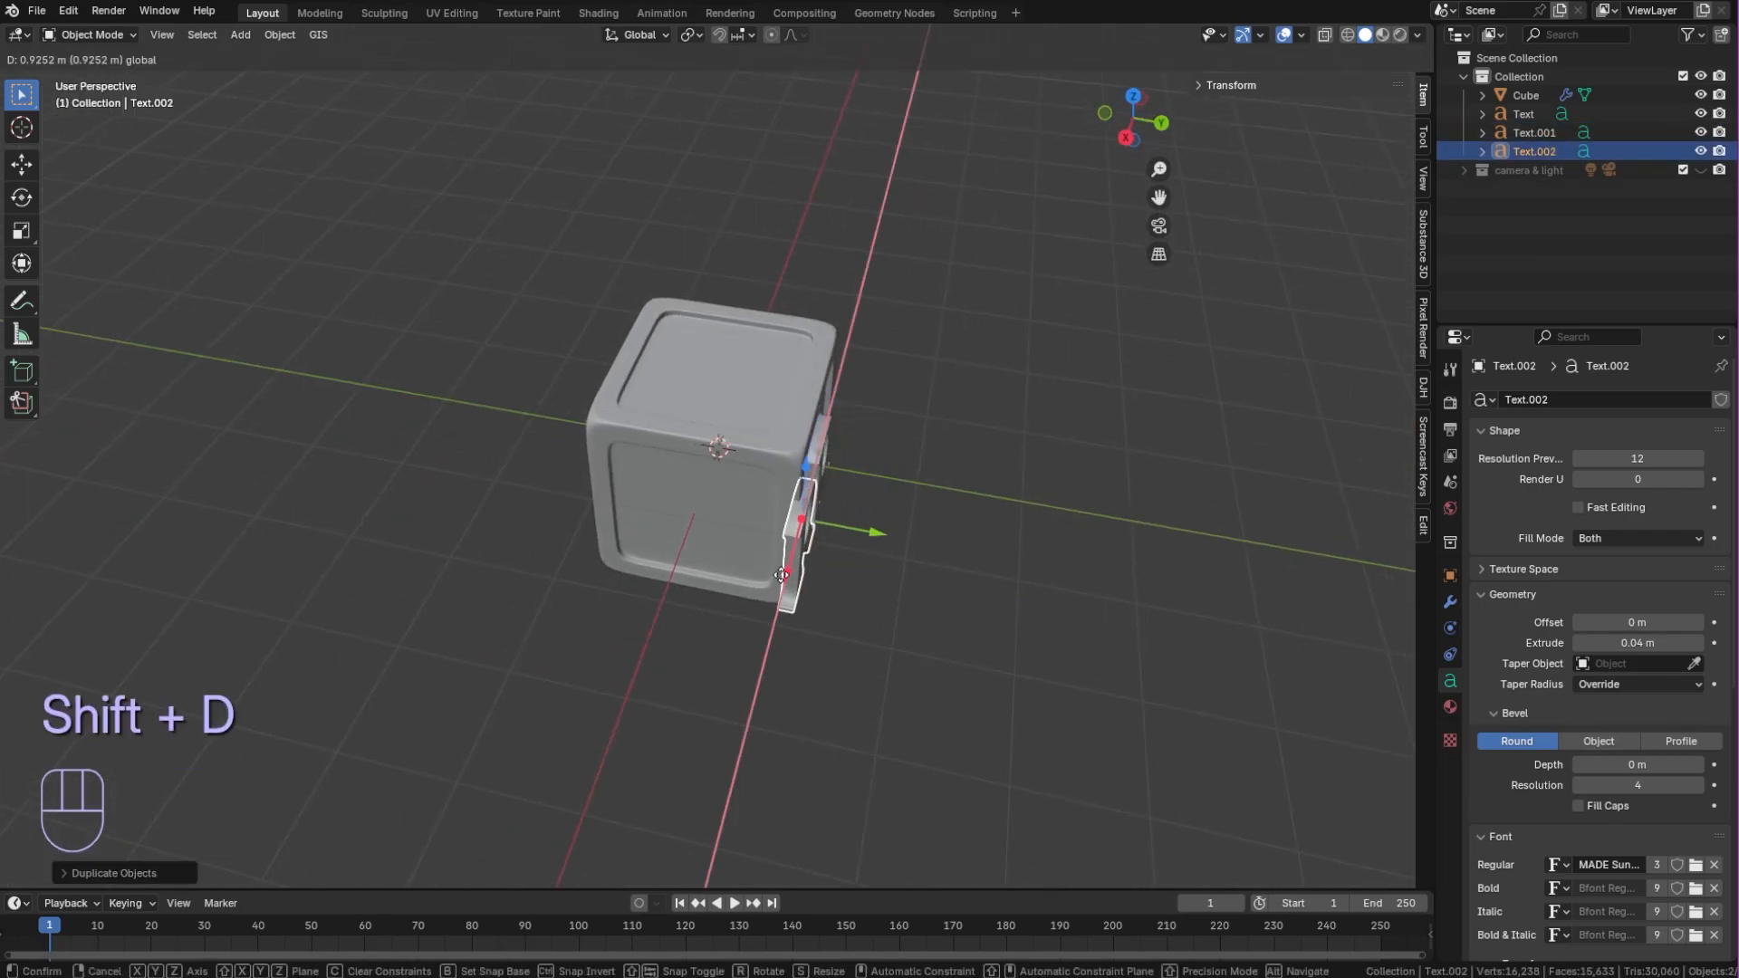
{"action": "left_click", "coordinate": [775, 644]}
{"action": "key", "text": "KP_3"}
{"action": "type", "text": "r"}
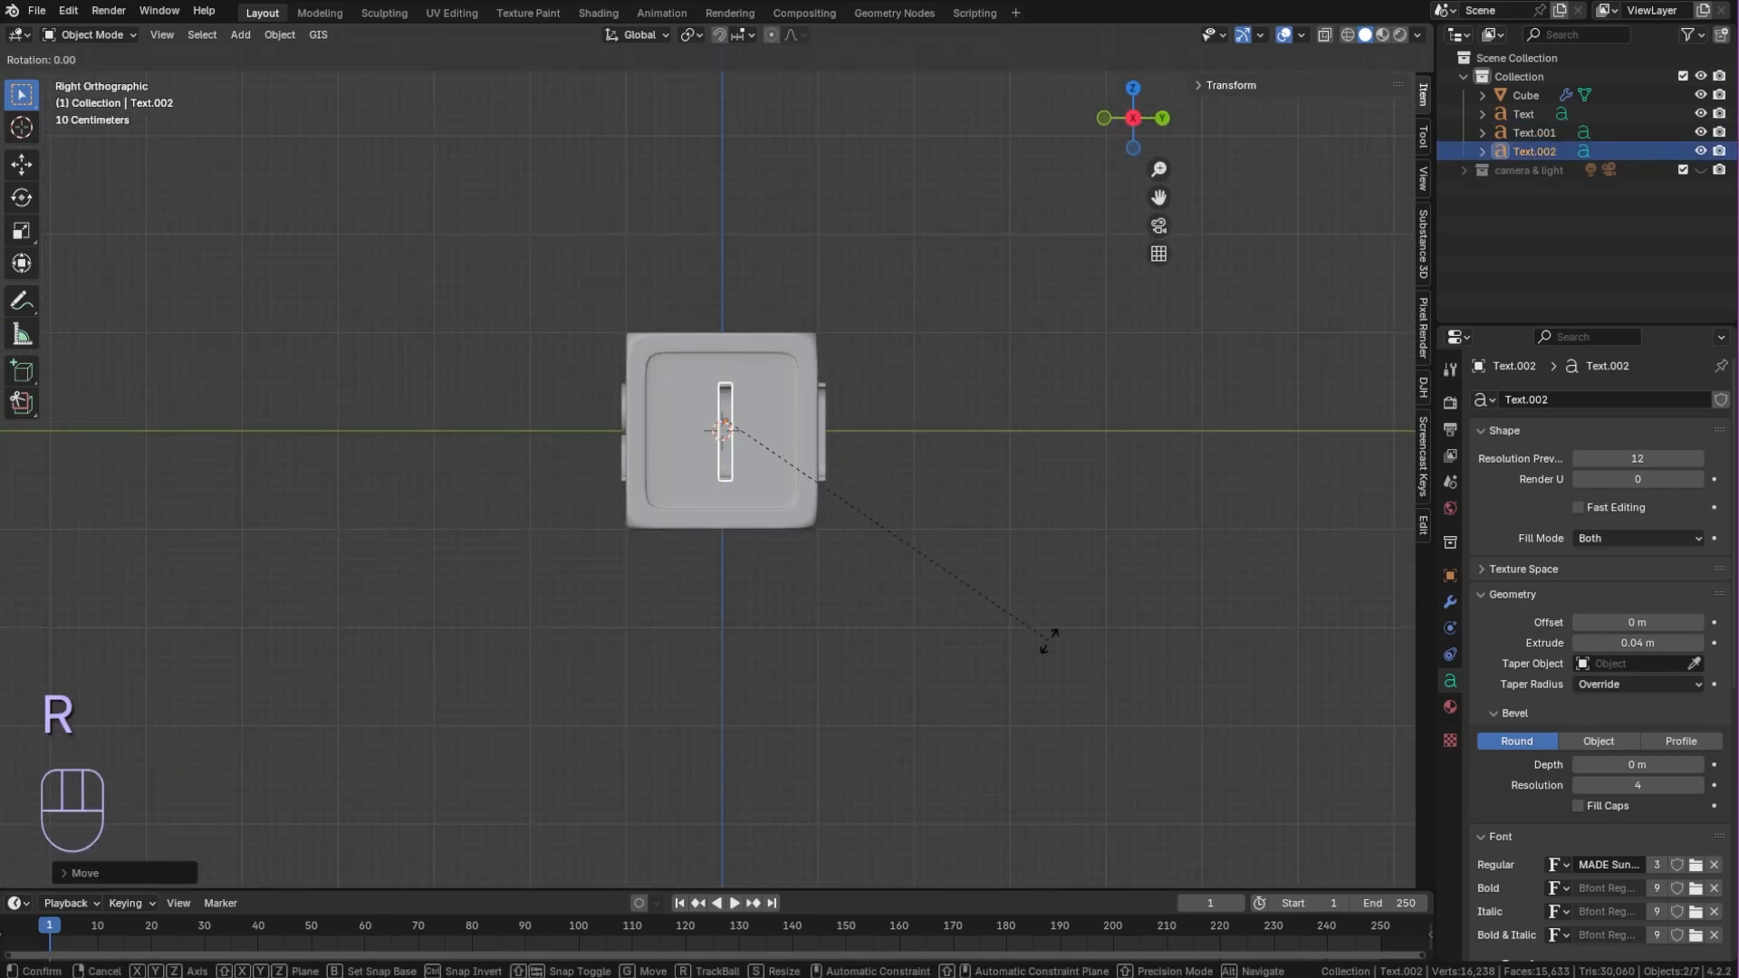
{"action": "type", "text": "z-90"}
{"action": "left_click", "coordinate": [835, 540]}
Change the +X face letter to U, centre it along Y and scale it to fit the panel
{"action": "key", "text": "Tab"}
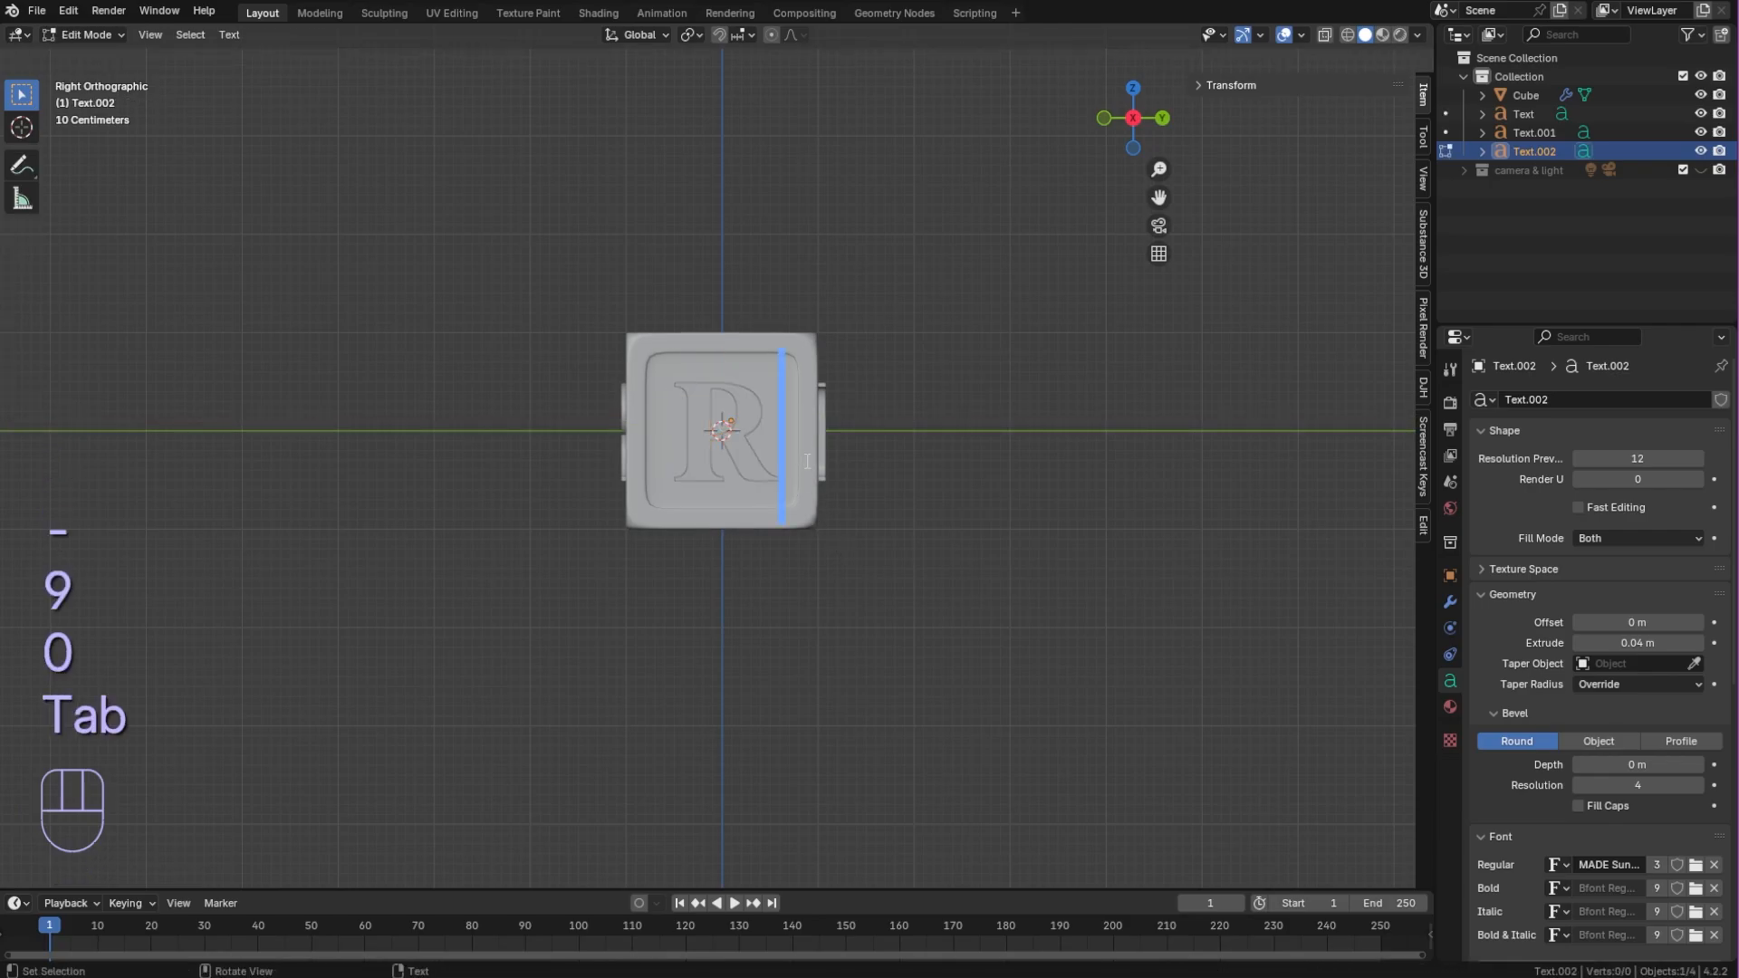
{"action": "key", "text": "Tab"}
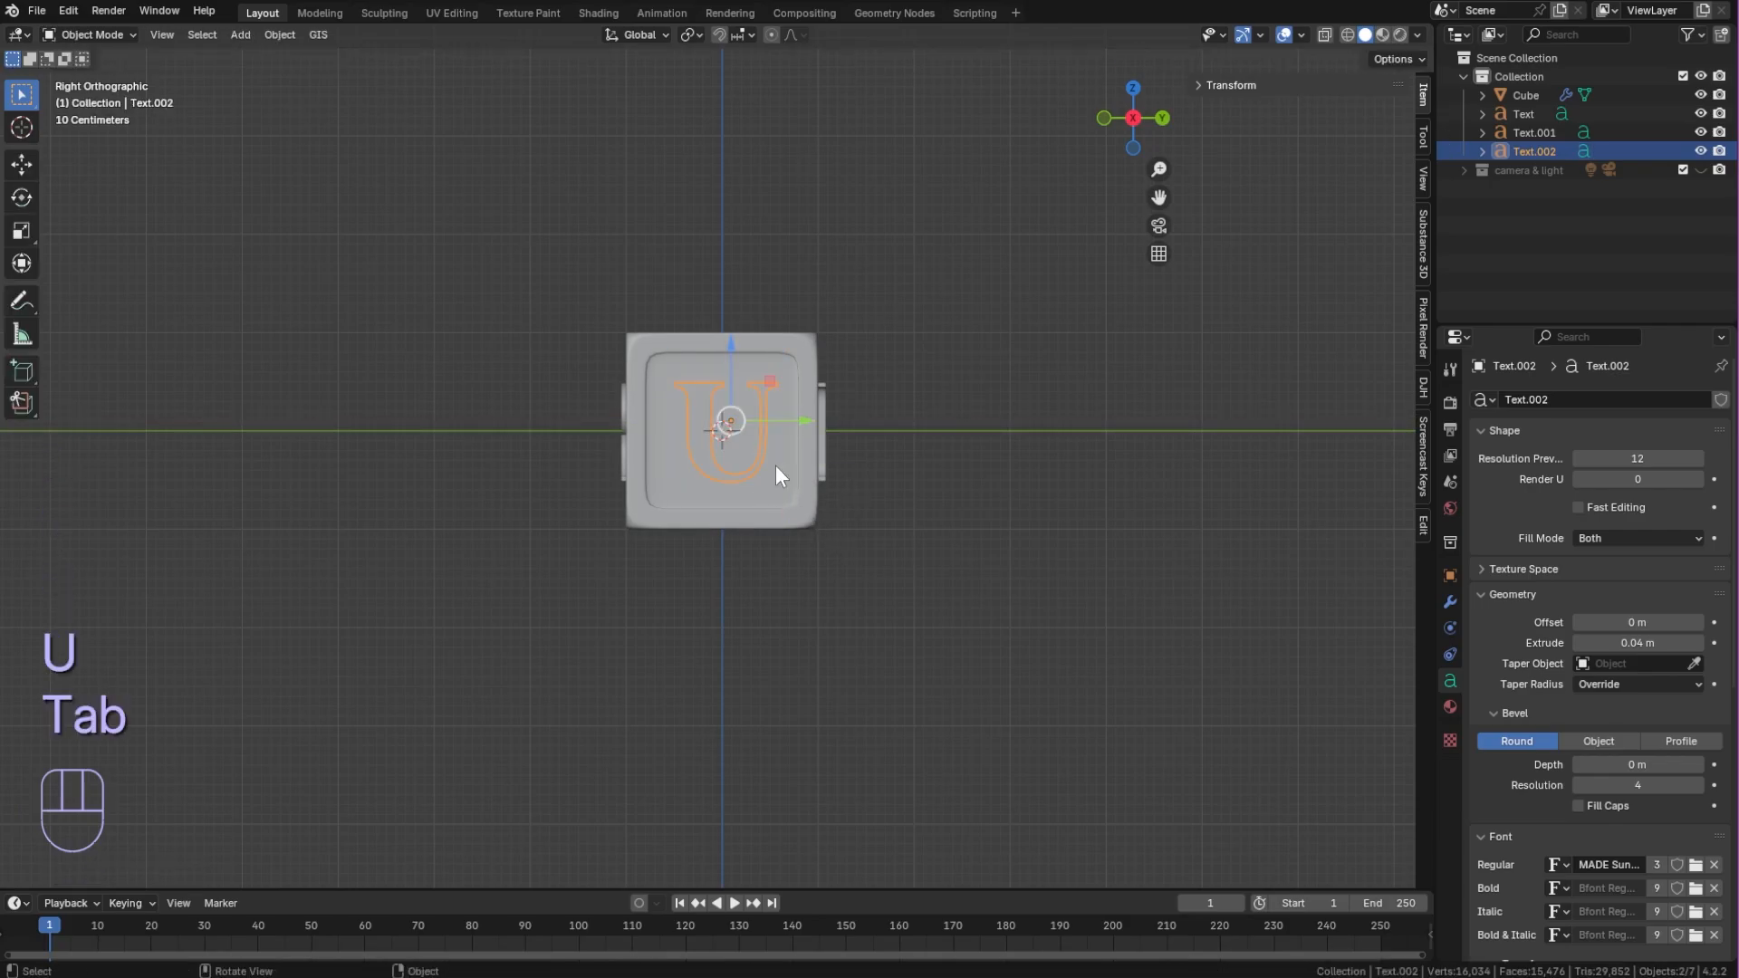
{"action": "left_click_drag", "start_coordinate": [793, 420], "coordinate": [787, 421]}
{"action": "key", "text": "s"}
{"action": "left_click", "coordinate": [904, 542]}
{"action": "left_click", "coordinate": [905, 542]}
Move the U along X so that it sits against the recessed side panel
{"action": "middle_click_drag", "start_coordinate": [904, 541], "coordinate": [670, 530]}
{"action": "left_click", "coordinate": [563, 435]}
{"action": "left_click_drag", "start_coordinate": [532, 421], "coordinate": [580, 431]}
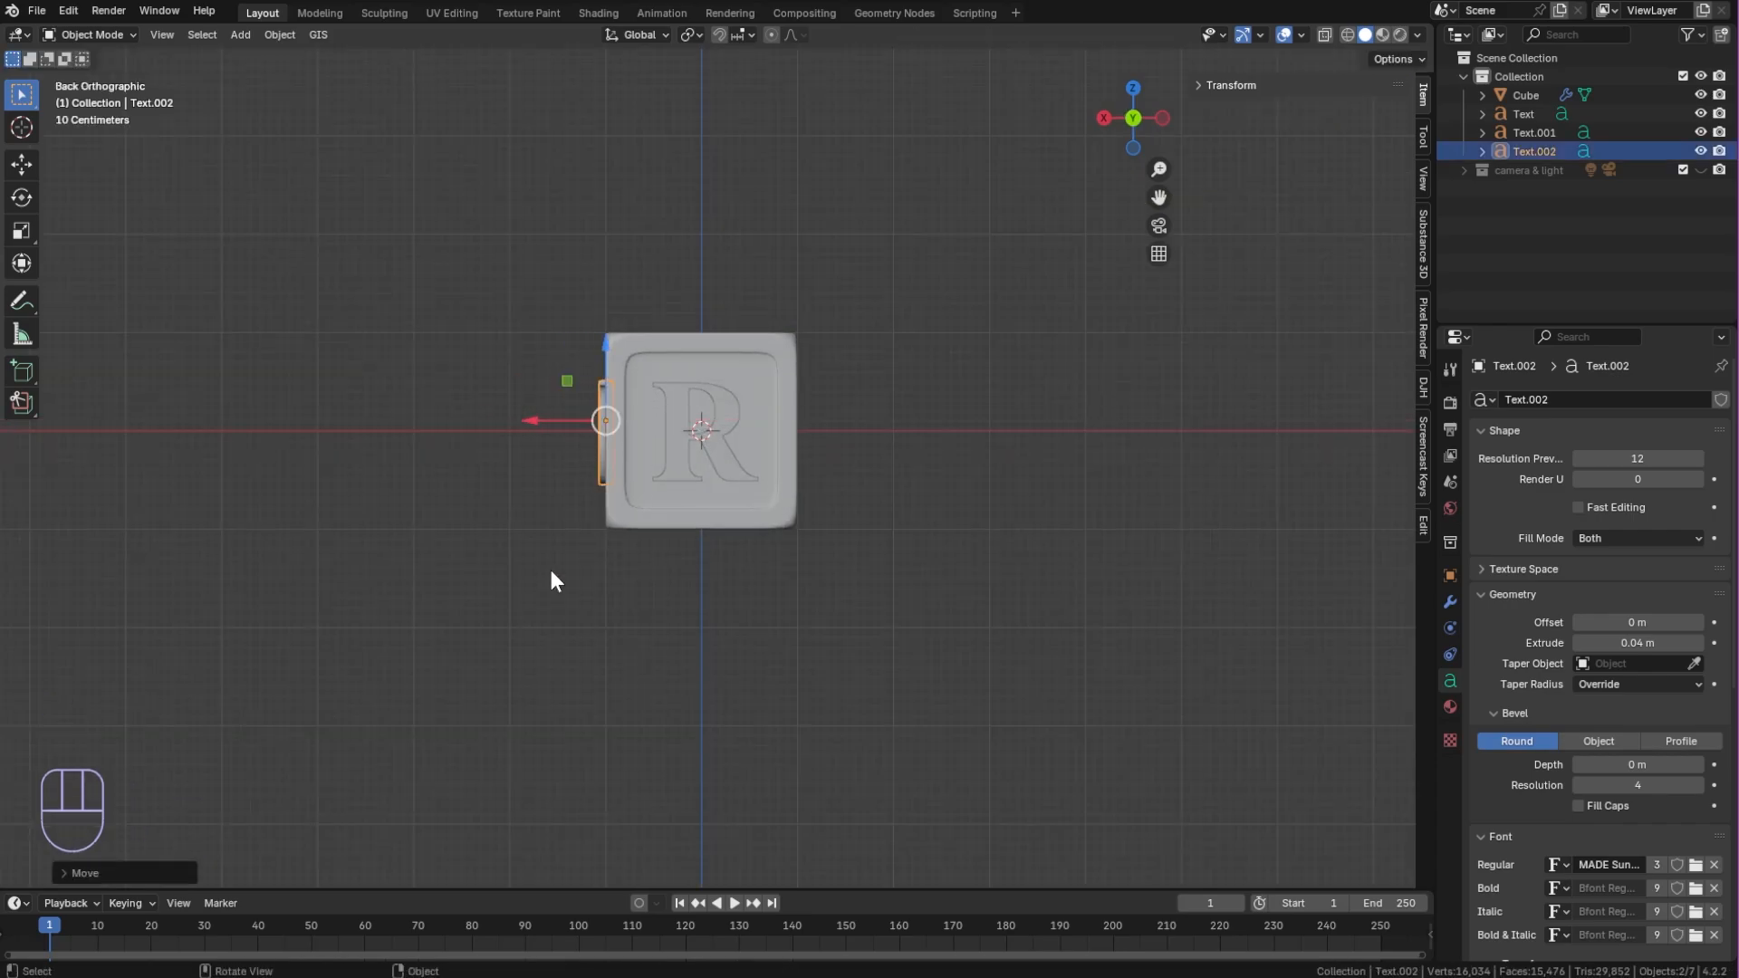
Duplicate the U, move the copy along X to the opposite face and rotate it 180° about Z
{"action": "middle_click_drag", "start_coordinate": [550, 569], "coordinate": [923, 512]}
{"action": "key", "text": "shift+d"}
{"action": "right_click", "coordinate": [943, 516]}
{"action": "left_click_drag", "start_coordinate": [845, 426], "coordinate": [691, 442]}
{"action": "middle_click_drag", "start_coordinate": [636, 508], "coordinate": [717, 475]}
{"action": "type", "text": "rz"}
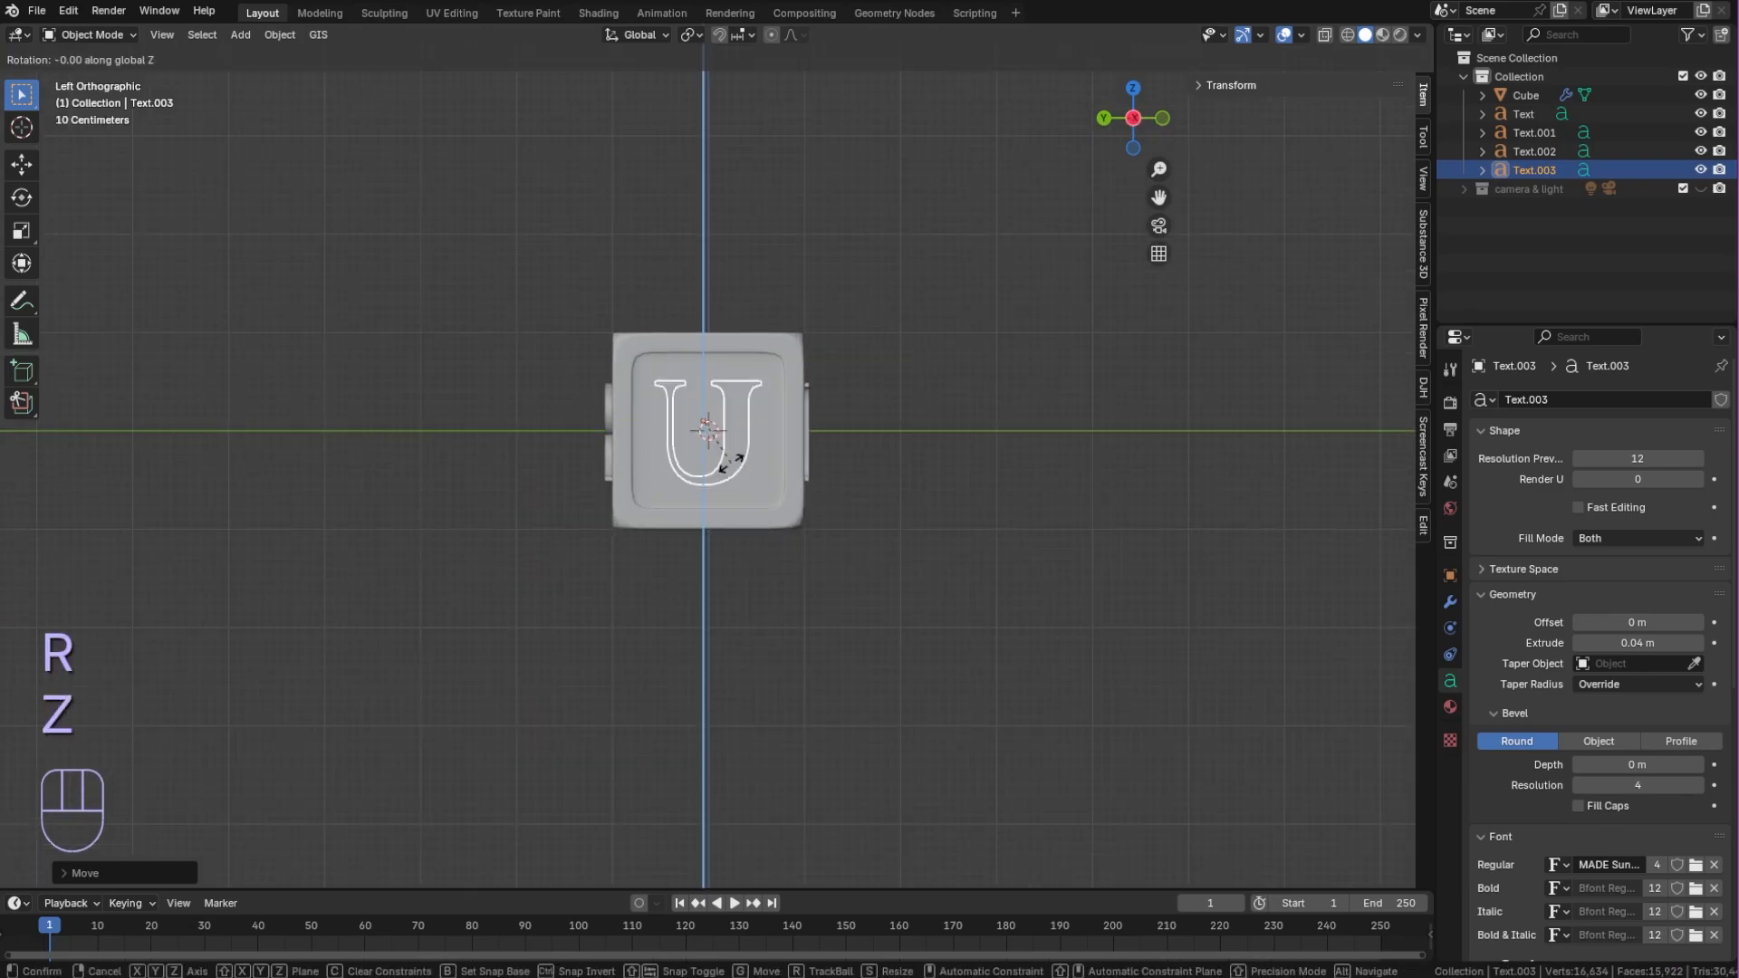
{"action": "type", "text": "180"}
{"action": "left_click", "coordinate": [731, 465]}
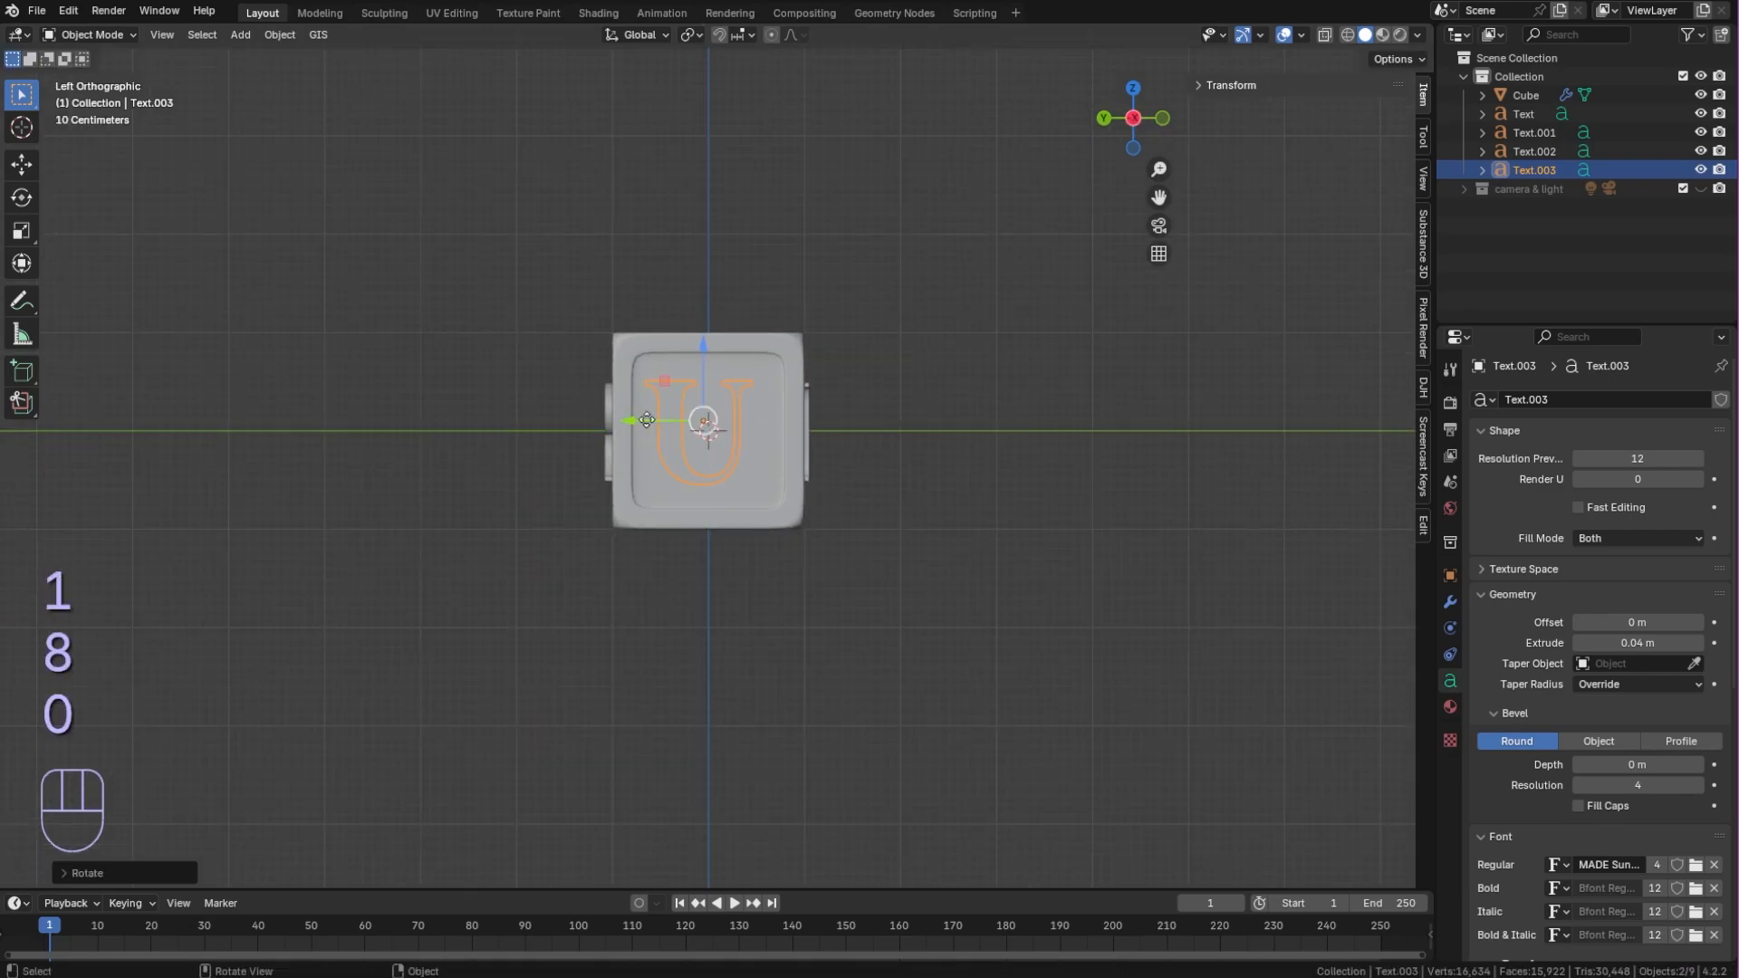
Change the copied letter on the -X face to M, then scale it and centre it along Y
{"action": "left_click_drag", "start_coordinate": [645, 419], "coordinate": [656, 419]}
{"action": "left_click", "coordinate": [655, 420]}
{"action": "key", "text": "Tab"}
{"action": "key", "text": "BackSpace"}
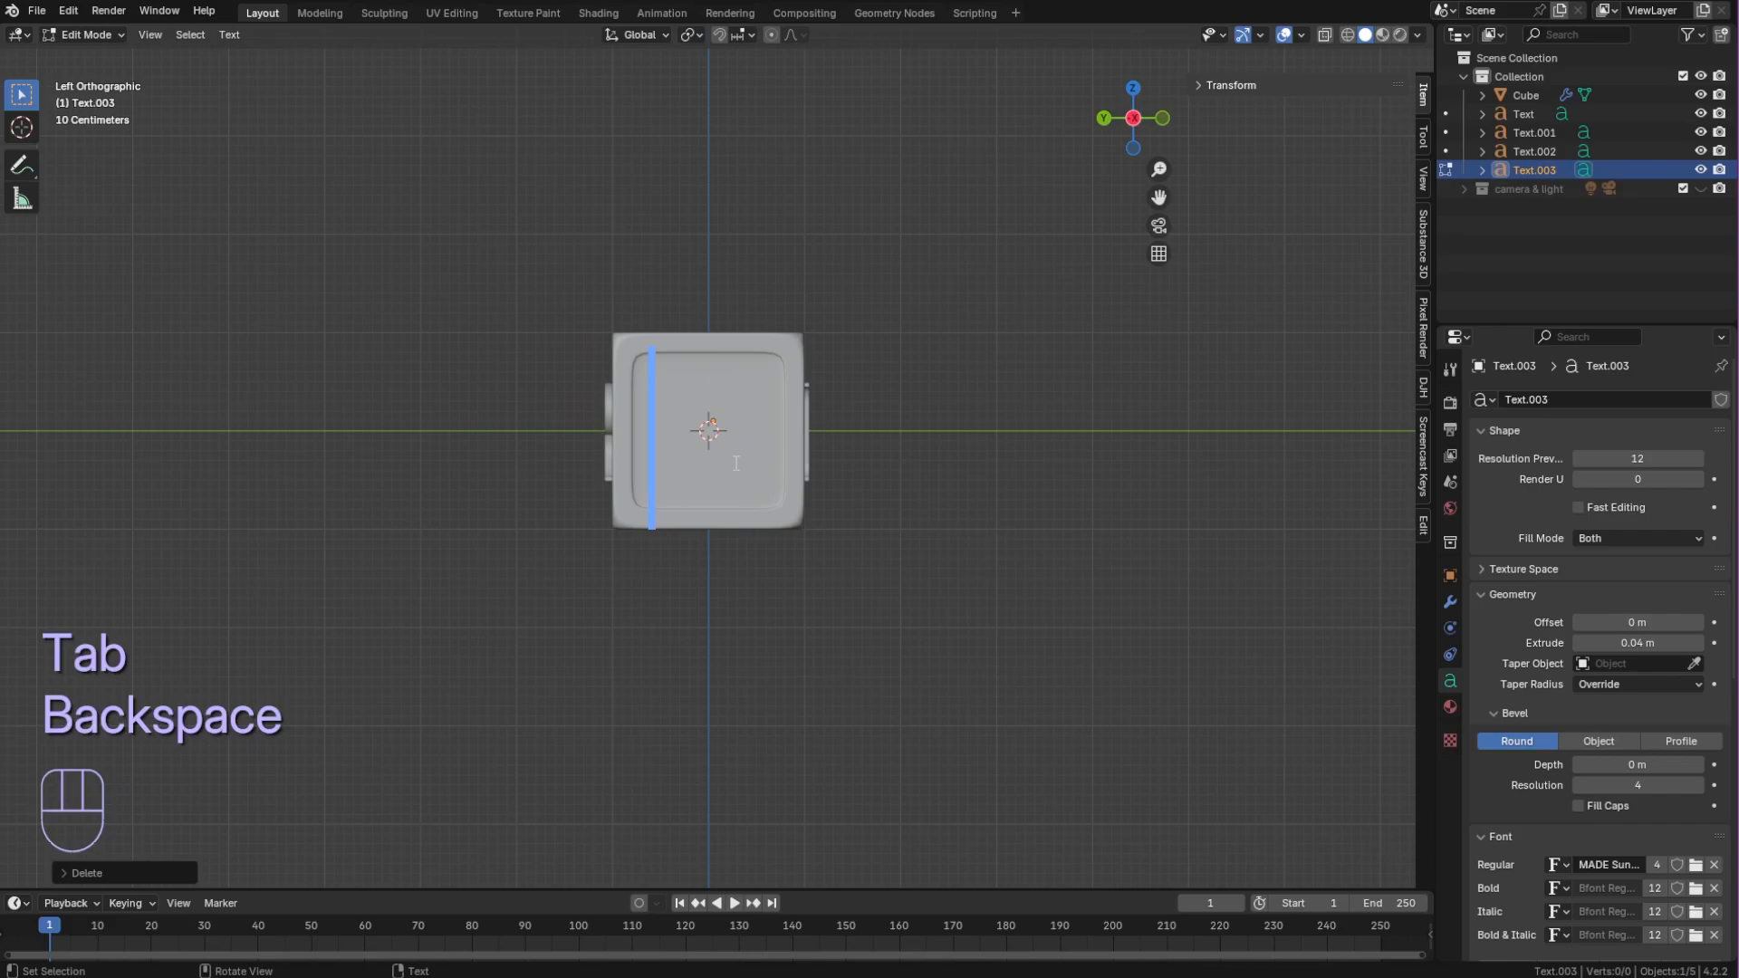
{"action": "type", "text": "M"}
{"action": "key", "text": "Tab"}
{"action": "key", "text": "s"}
{"action": "left_click", "coordinate": [960, 612]}
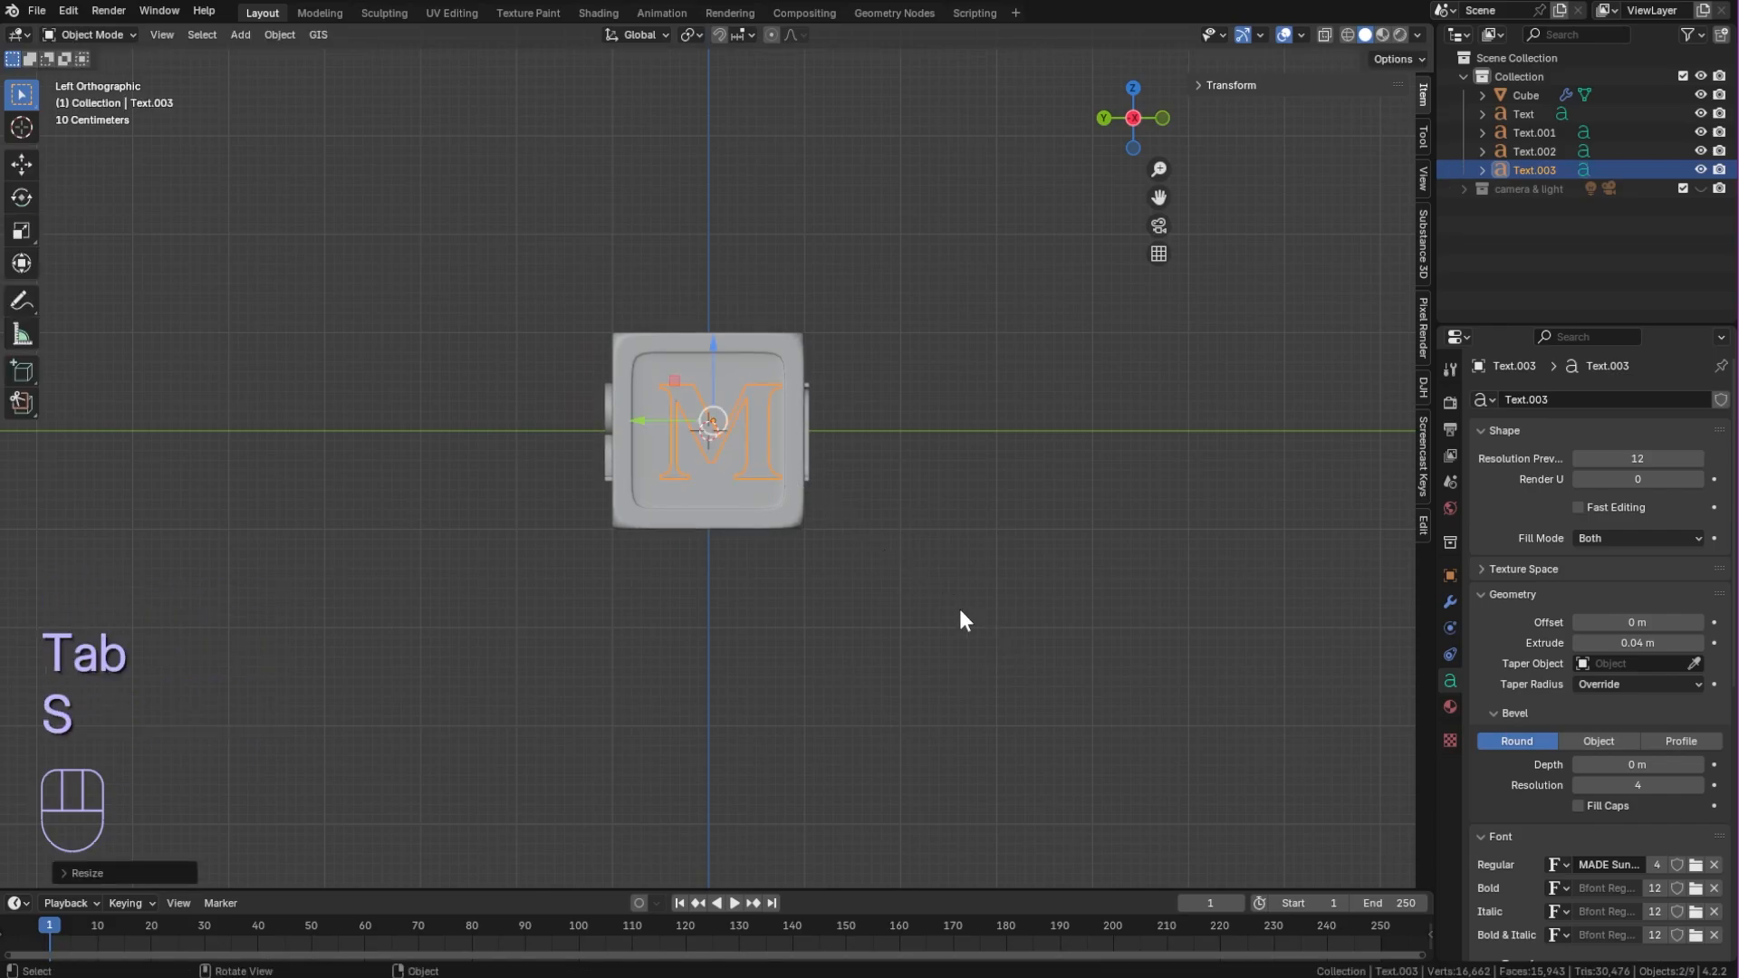
{"action": "left_click_drag", "start_coordinate": [641, 420], "coordinate": [636, 420]}
Adjust the M's depth along X so that it sits against the -X panel
{"action": "mouse_move", "coordinate": [796, 638]}
{"action": "middle_mouse_down"}
{"action": "mouse_move", "coordinate": [791, 654]}
{"action": "mouse_move", "coordinate": [621, 660]}
{"action": "mouse_move", "coordinate": [775, 654]}
{"action": "middle_mouse_up"}
{"action": "left_click", "coordinate": [786, 654]}
{"action": "left_click", "coordinate": [664, 443]}
{"action": "middle_click_drag", "start_coordinate": [766, 518], "coordinate": [676, 478], "text": "alt"}
{"action": "left_click_drag", "start_coordinate": [712, 429], "coordinate": [703, 425]}
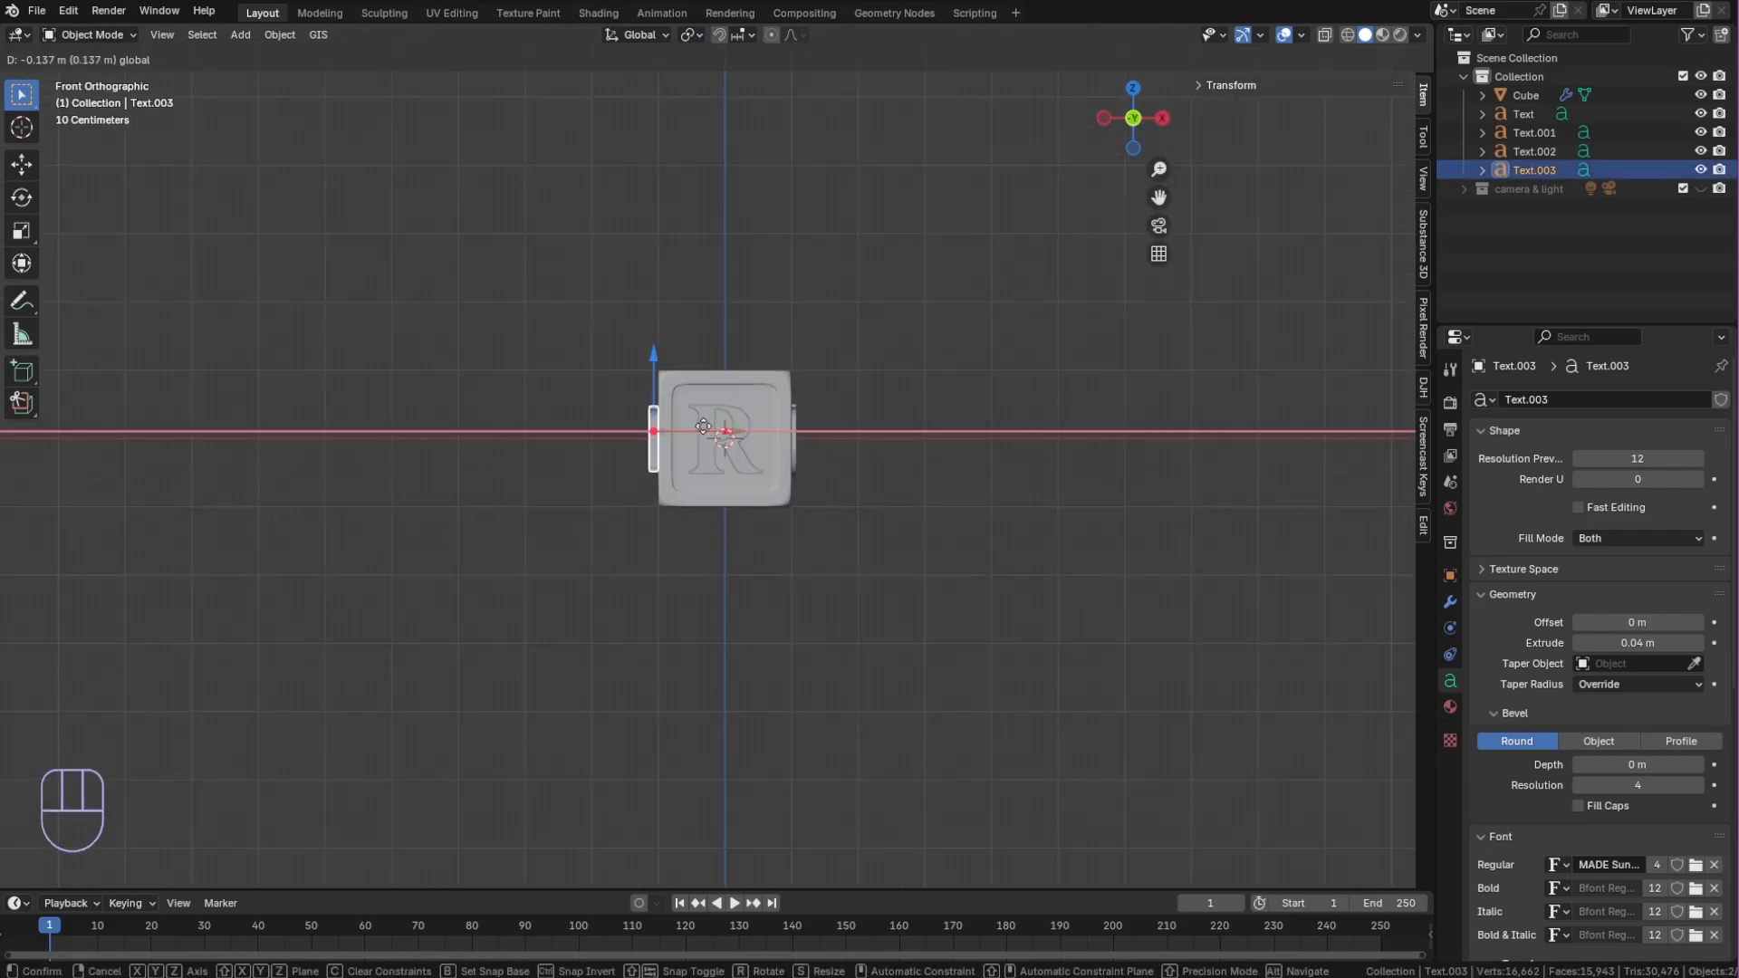
{"action": "left_click", "coordinate": [709, 425]}
{"action": "left_click", "coordinate": [824, 679]}
Duplicate the U, raise the copy above the cube along Z and rotate it -90° about Y
{"action": "middle_click_drag", "start_coordinate": [824, 679], "coordinate": [199, 702]}
{"action": "left_click", "coordinate": [675, 494]}
{"action": "middle_click_drag", "start_coordinate": [679, 503], "coordinate": [679, 554]}
{"action": "key", "text": "shift+d"}
{"action": "right_click", "coordinate": [802, 569]}
{"action": "right_click", "coordinate": [752, 574]}
{"action": "mouse_move", "coordinate": [732, 574]}
{"action": "left_click_drag", "start_coordinate": [638, 391], "coordinate": [625, 282]}
{"action": "type", "text": "ry-90"}
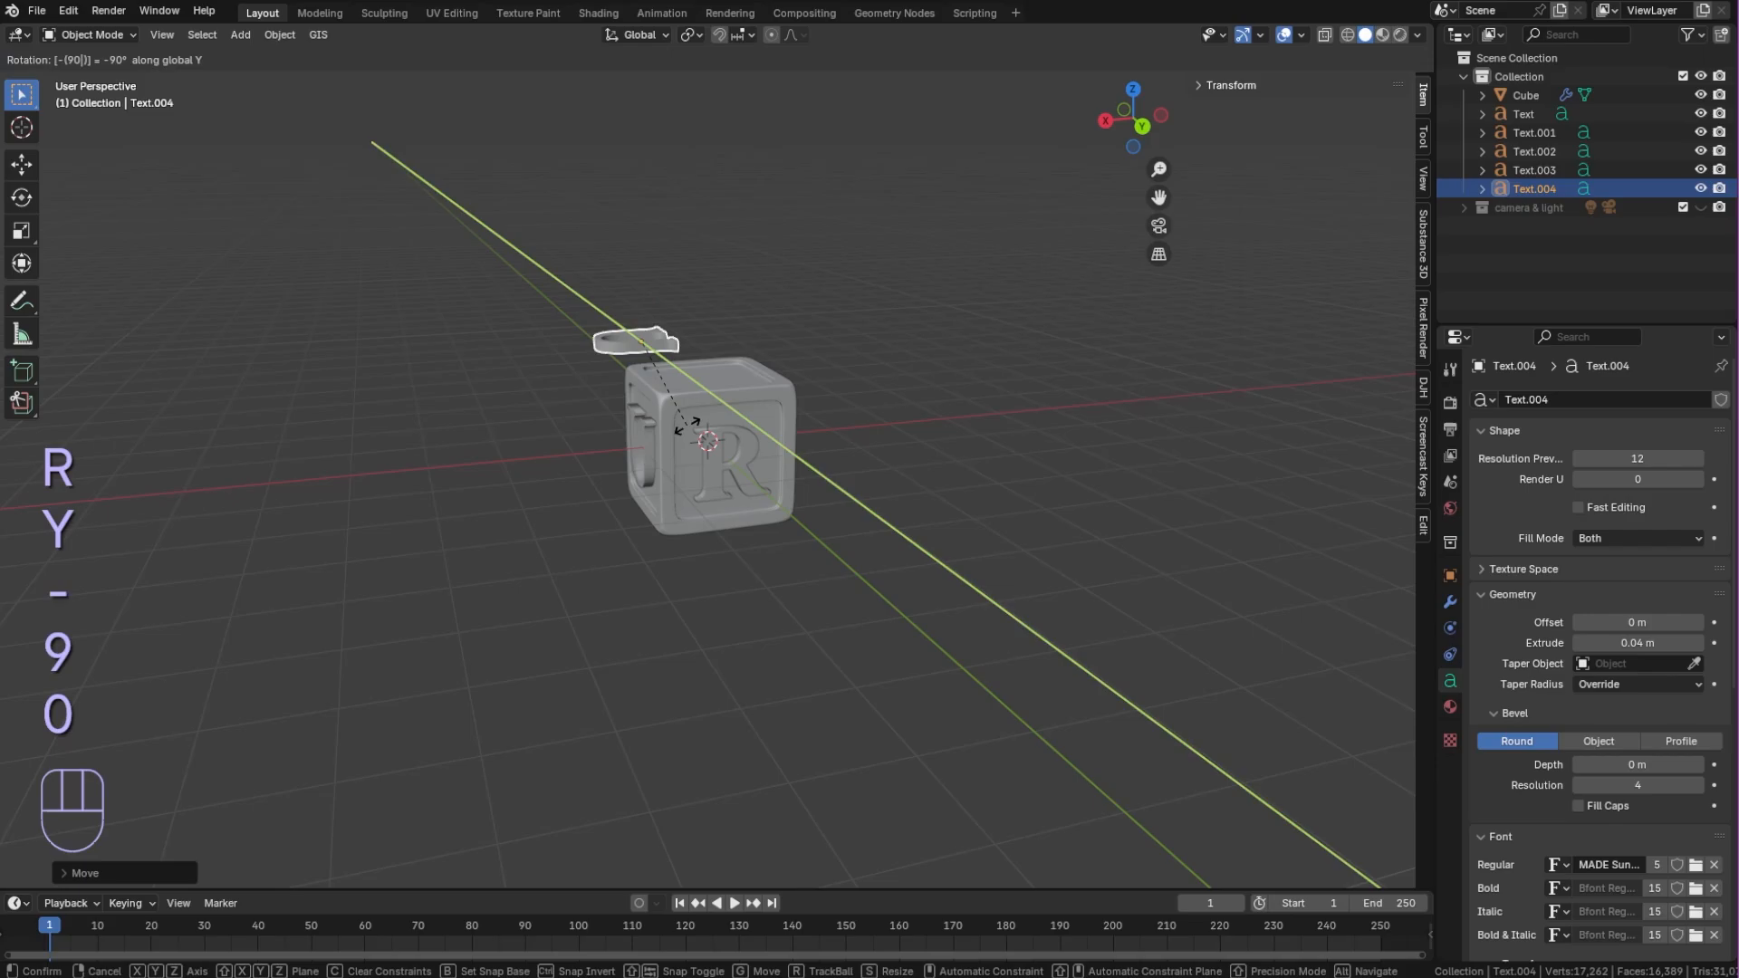
{"action": "left_click", "coordinate": [685, 426]}
Move the raised copy along X over the cube and lower it along Z onto the top panel
{"action": "middle_click_drag", "start_coordinate": [660, 469], "coordinate": [726, 613]}
{"action": "scroll", "coordinate": [726, 614], "scroll_direction": "up", "scroll_amount": 2}
{"action": "left_click_drag", "start_coordinate": [569, 520], "coordinate": [661, 526]}
{"action": "middle_click_drag", "start_coordinate": [661, 525], "coordinate": [779, 584], "text": "alt"}
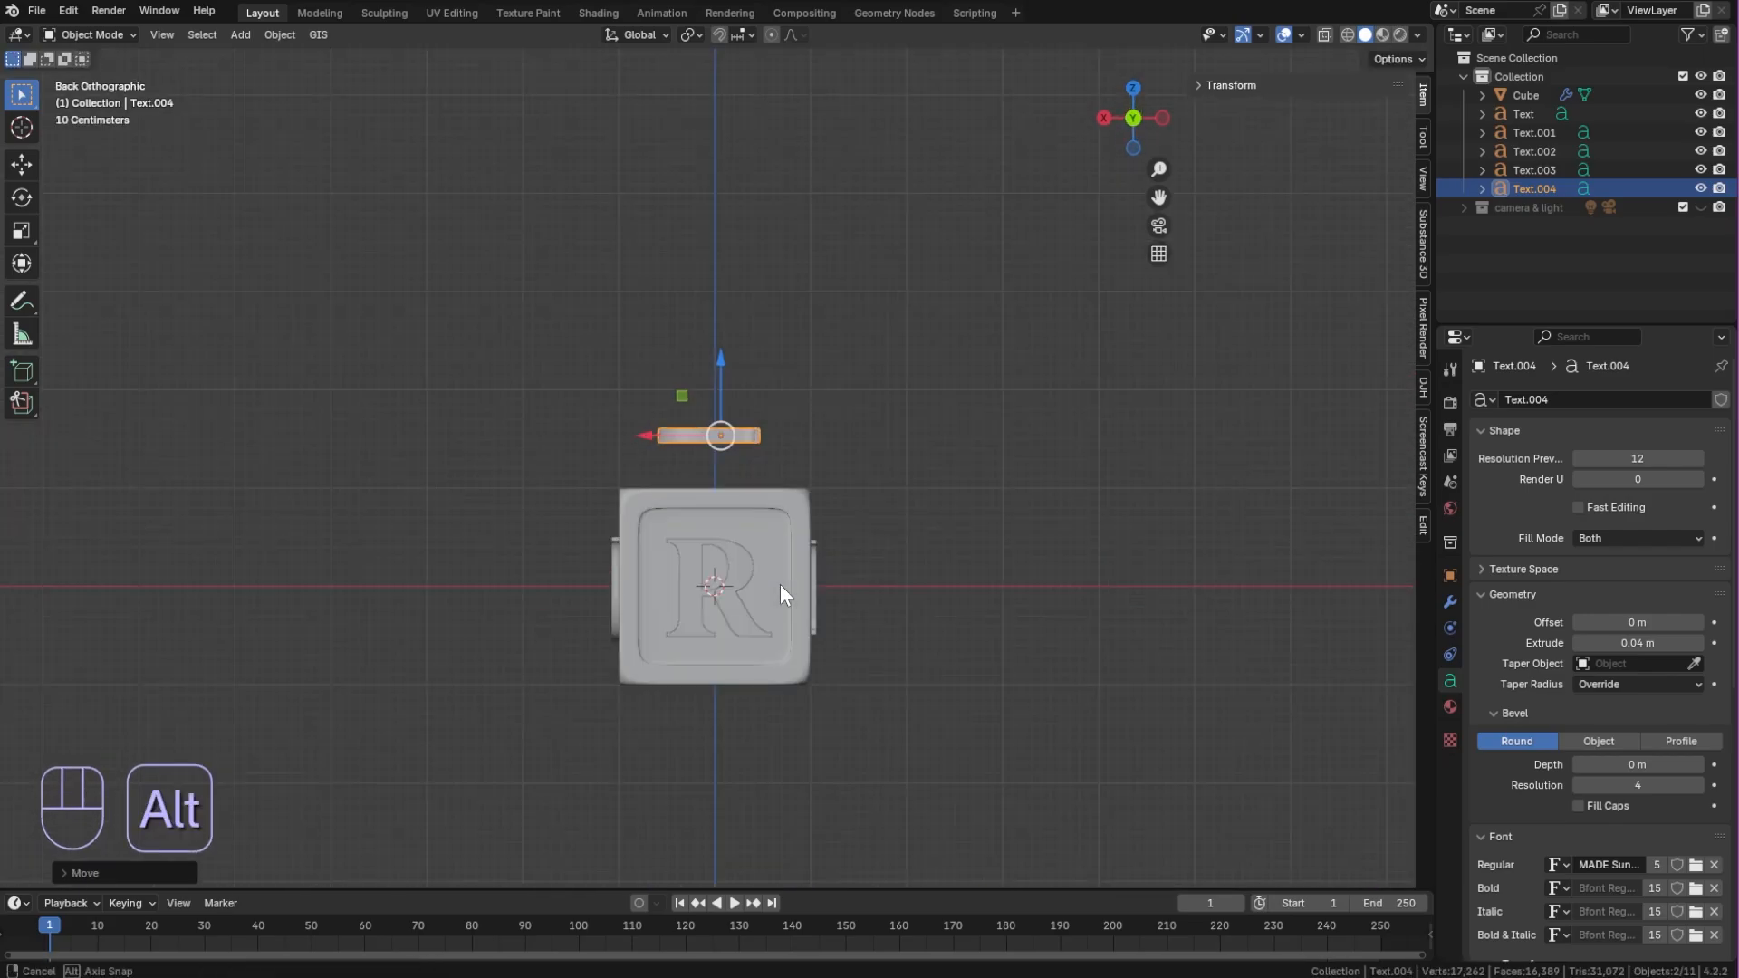
{"action": "left_click_drag", "start_coordinate": [721, 388], "coordinate": [721, 436]}
{"action": "middle_click_drag", "start_coordinate": [721, 437], "coordinate": [960, 611]}
Change the top letter to E, centre it along Y and enlarge it slightly within the panel
{"action": "key", "text": "Tab"}
{"action": "key", "text": "BackSpace"}
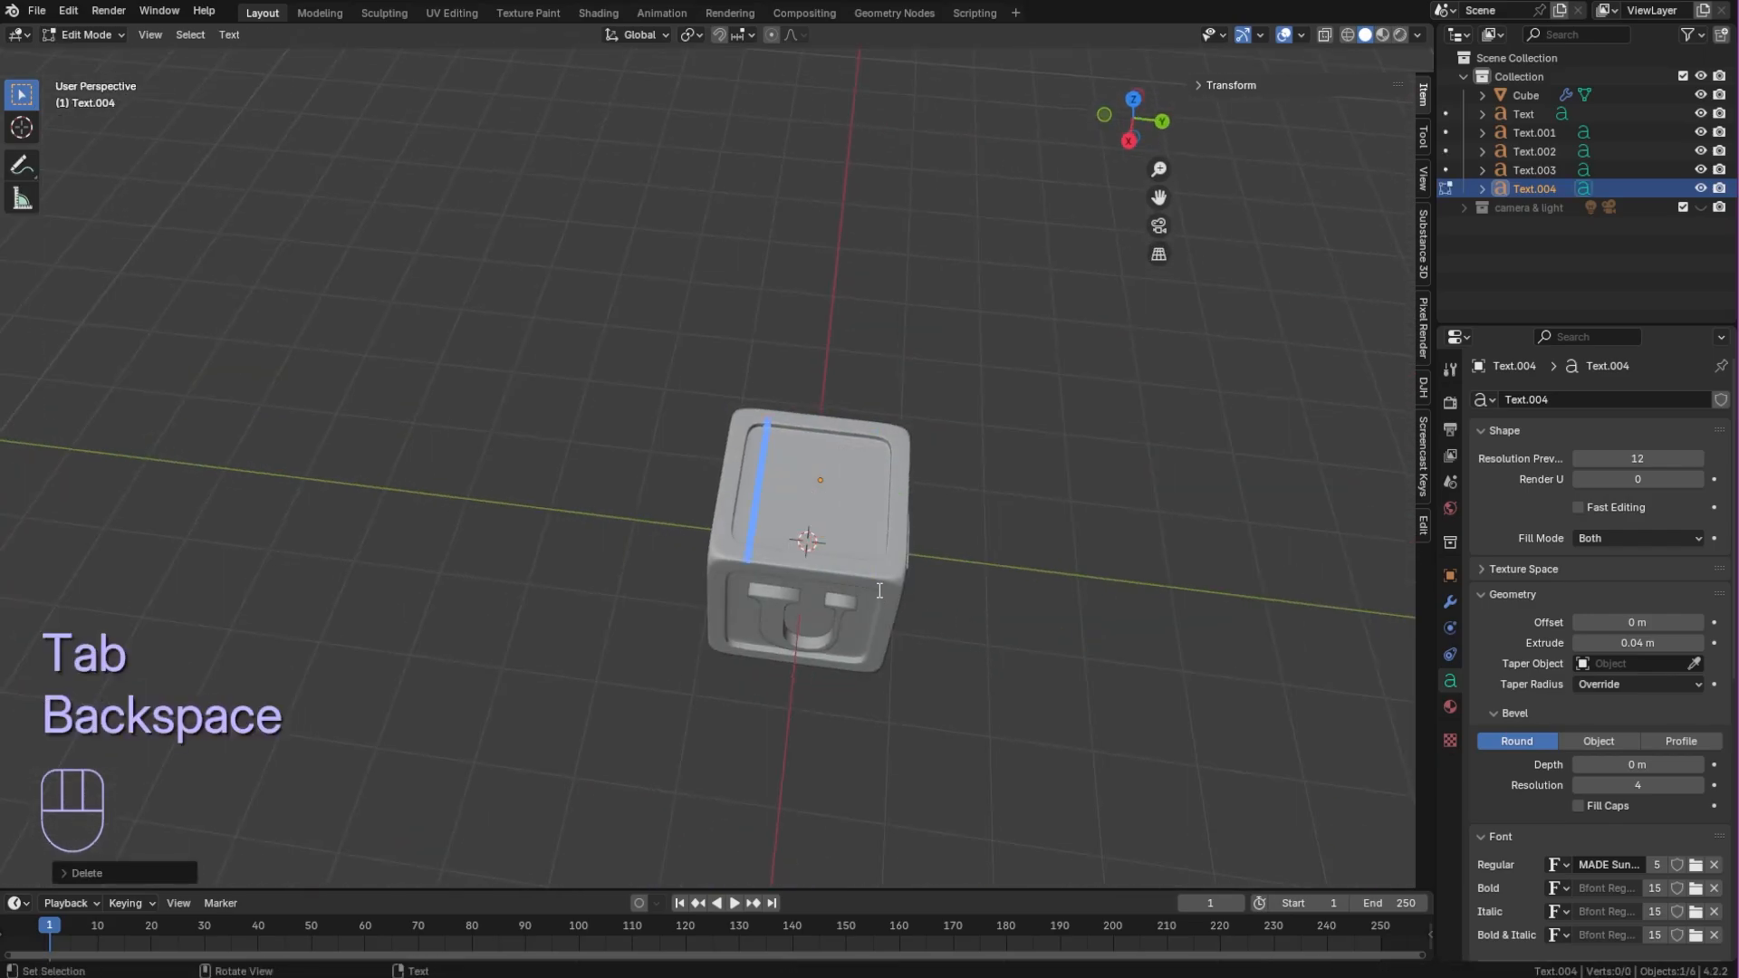
{"action": "type", "text": "E"}
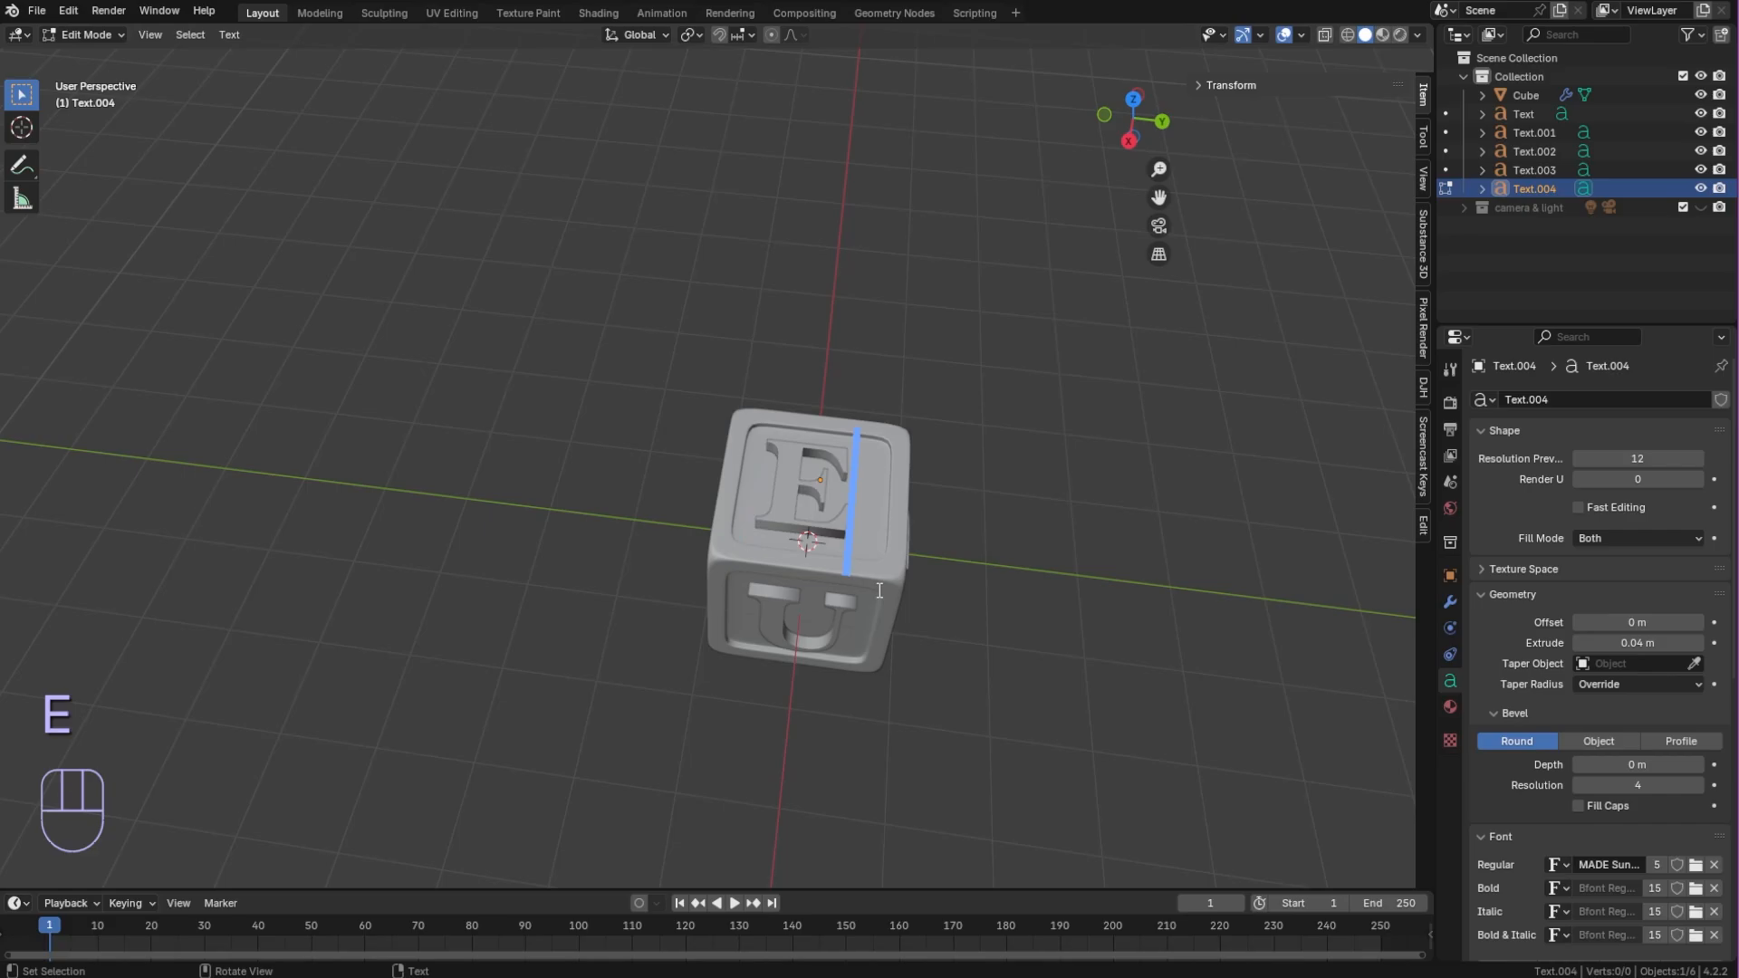
{"action": "key", "text": "Tab"}
{"action": "middle_click_drag", "start_coordinate": [1007, 697], "coordinate": [870, 543], "text": "alt"}
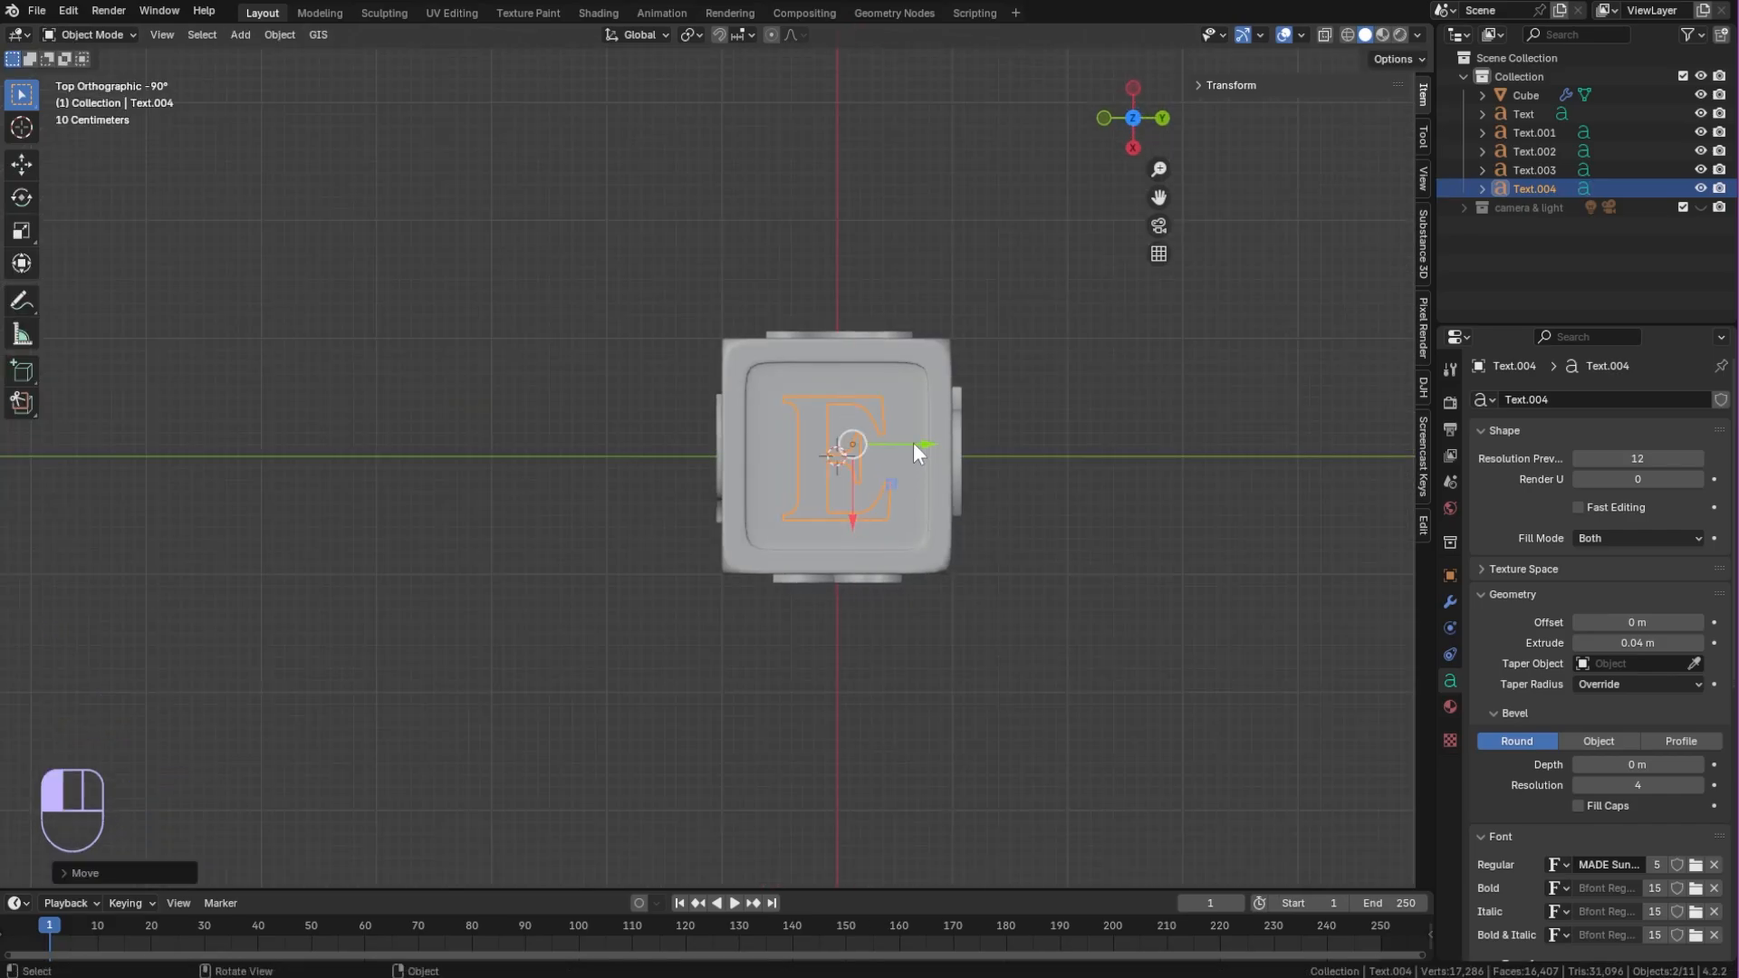
{"action": "key", "text": "s"}
{"action": "left_click", "coordinate": [978, 525]}
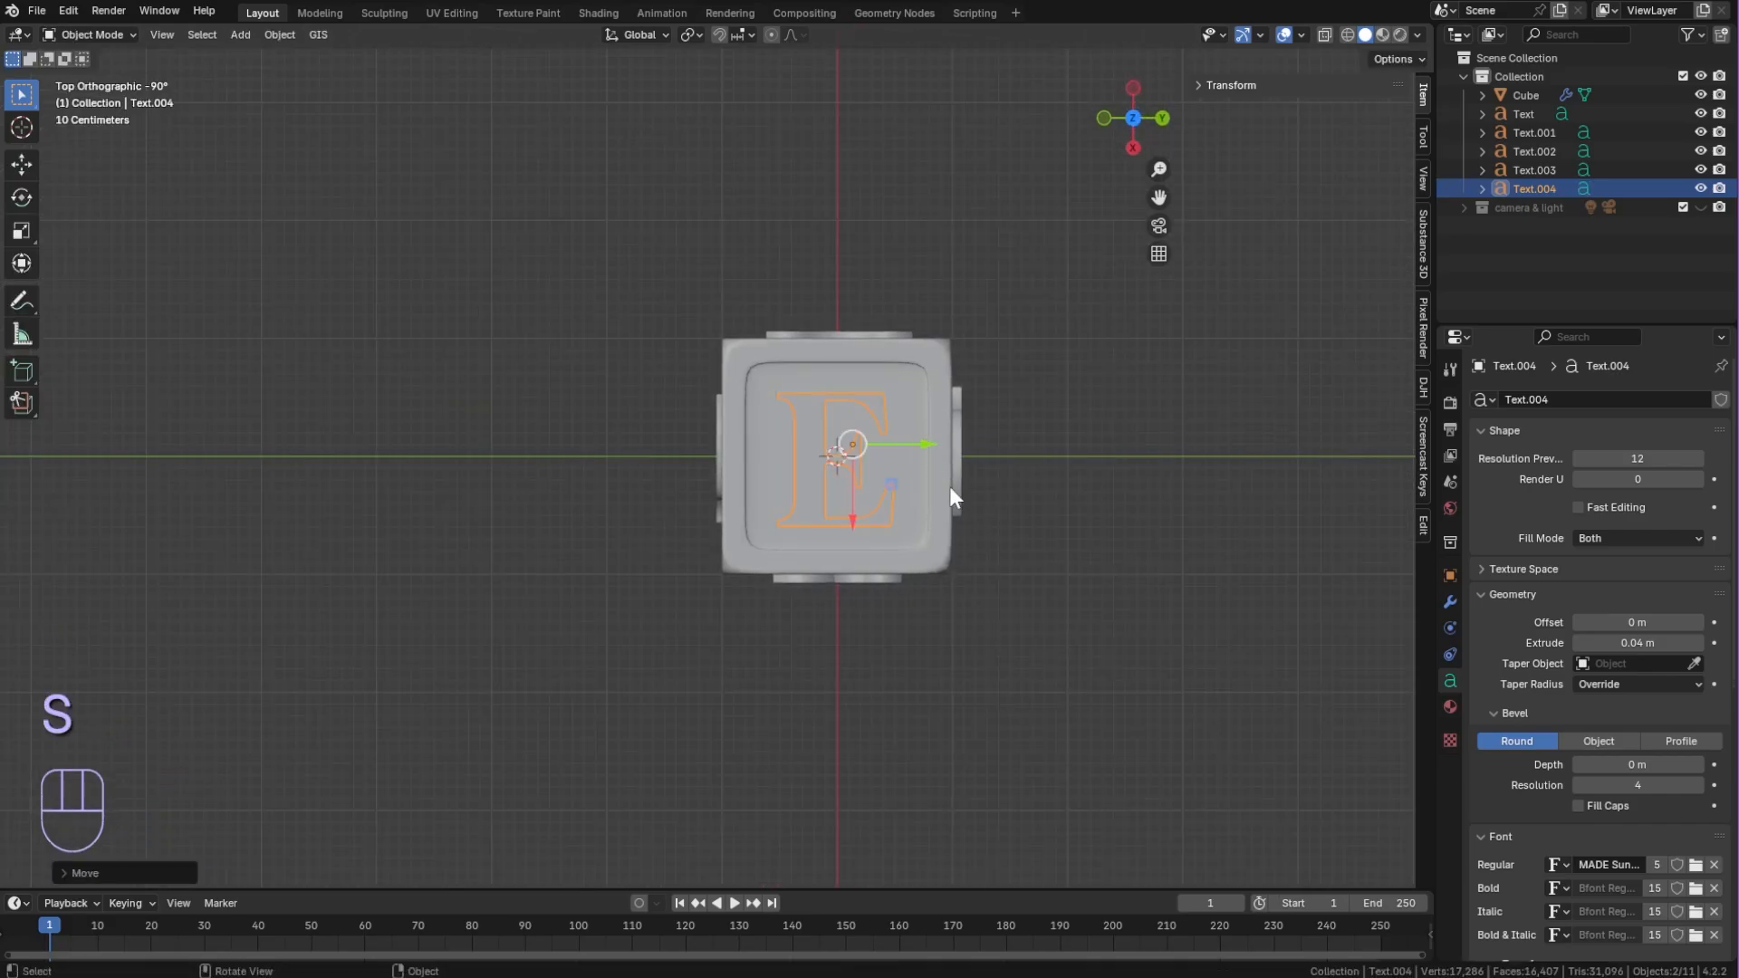
Fine-tune the E's height along Z so that it sits against the top panel
{"action": "middle_click_drag", "start_coordinate": [1023, 742], "coordinate": [806, 552]}
{"action": "left_click_drag", "start_coordinate": [723, 442], "coordinate": [725, 457]}
{"action": "left_click", "coordinate": [923, 579]}
{"action": "mouse_move", "coordinate": [953, 613]}
{"action": "middle_mouse_down"}
{"action": "mouse_move", "coordinate": [807, 613]}
{"action": "mouse_move", "coordinate": [974, 626]}
{"action": "middle_mouse_up"}
{"action": "left_click_drag", "start_coordinate": [729, 470], "coordinate": [732, 475]}
{"action": "left_click", "coordinate": [891, 589]}
Duplicate the E and move the copy straight down along Z to the cube's bottom face
{"action": "middle_click_drag", "start_coordinate": [897, 597], "coordinate": [1045, 649]}
{"action": "left_click", "coordinate": [817, 489]}
{"action": "key", "text": "shift+d"}
{"action": "right_click", "coordinate": [1080, 625]}
{"action": "left_click_drag", "start_coordinate": [811, 409], "coordinate": [811, 594]}
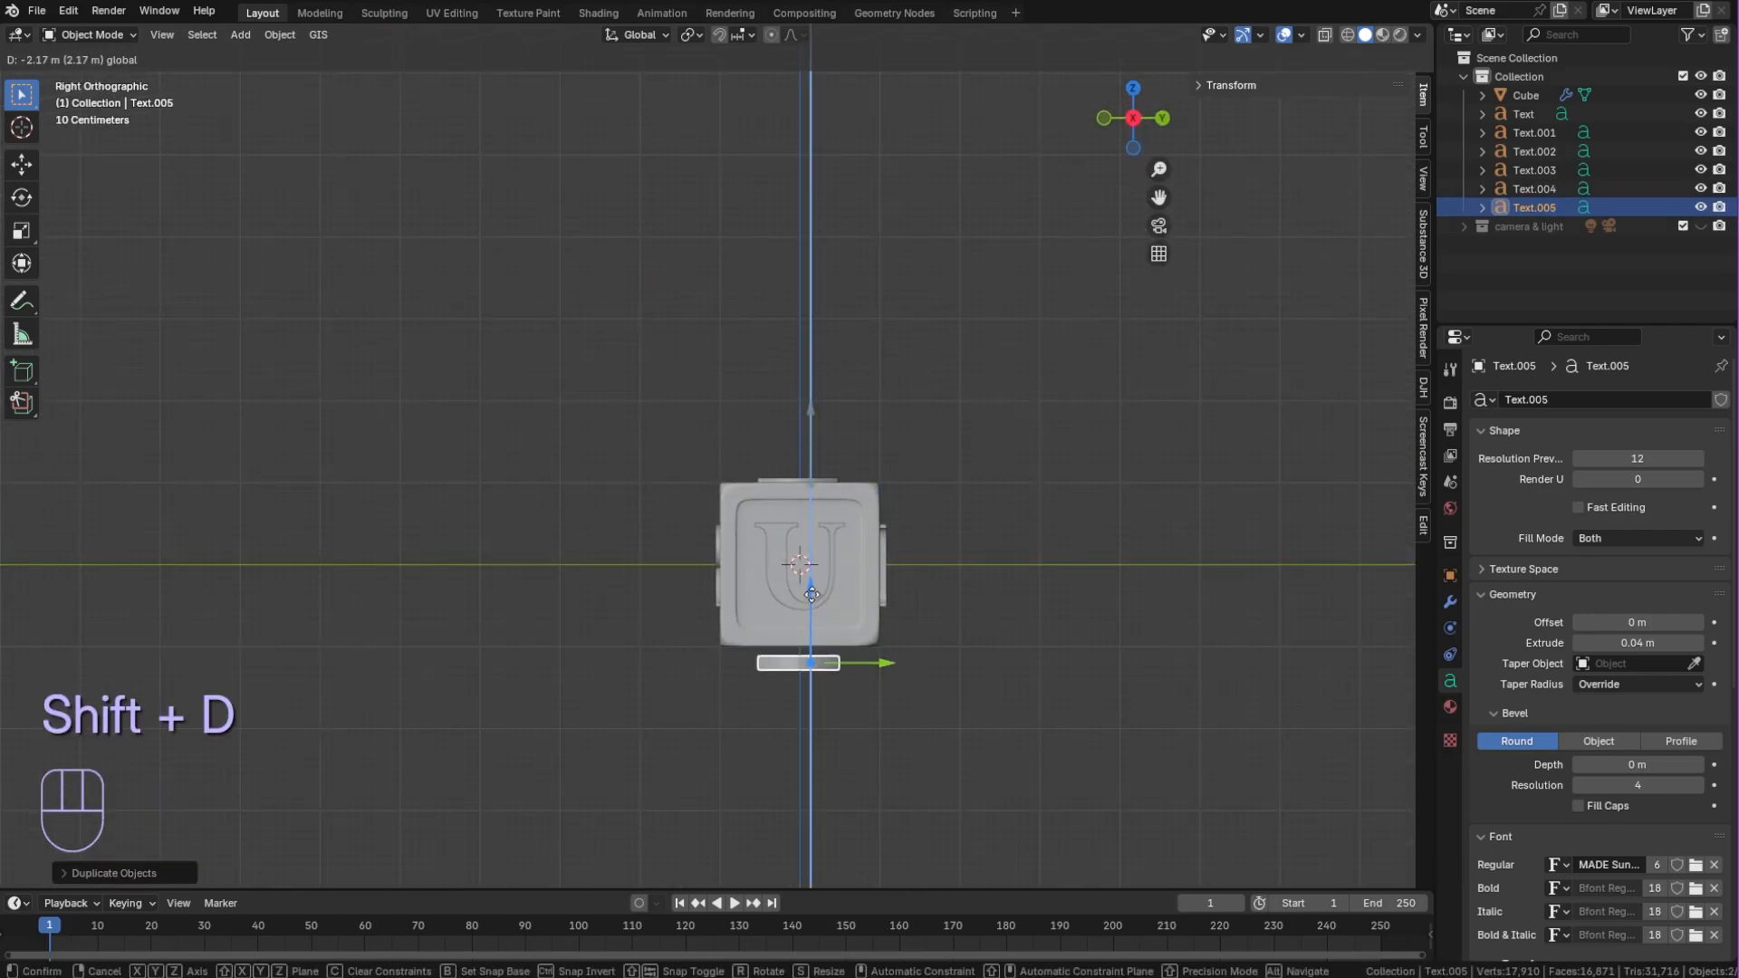
{"action": "left_click_drag", "start_coordinate": [814, 575], "coordinate": [813, 571]}
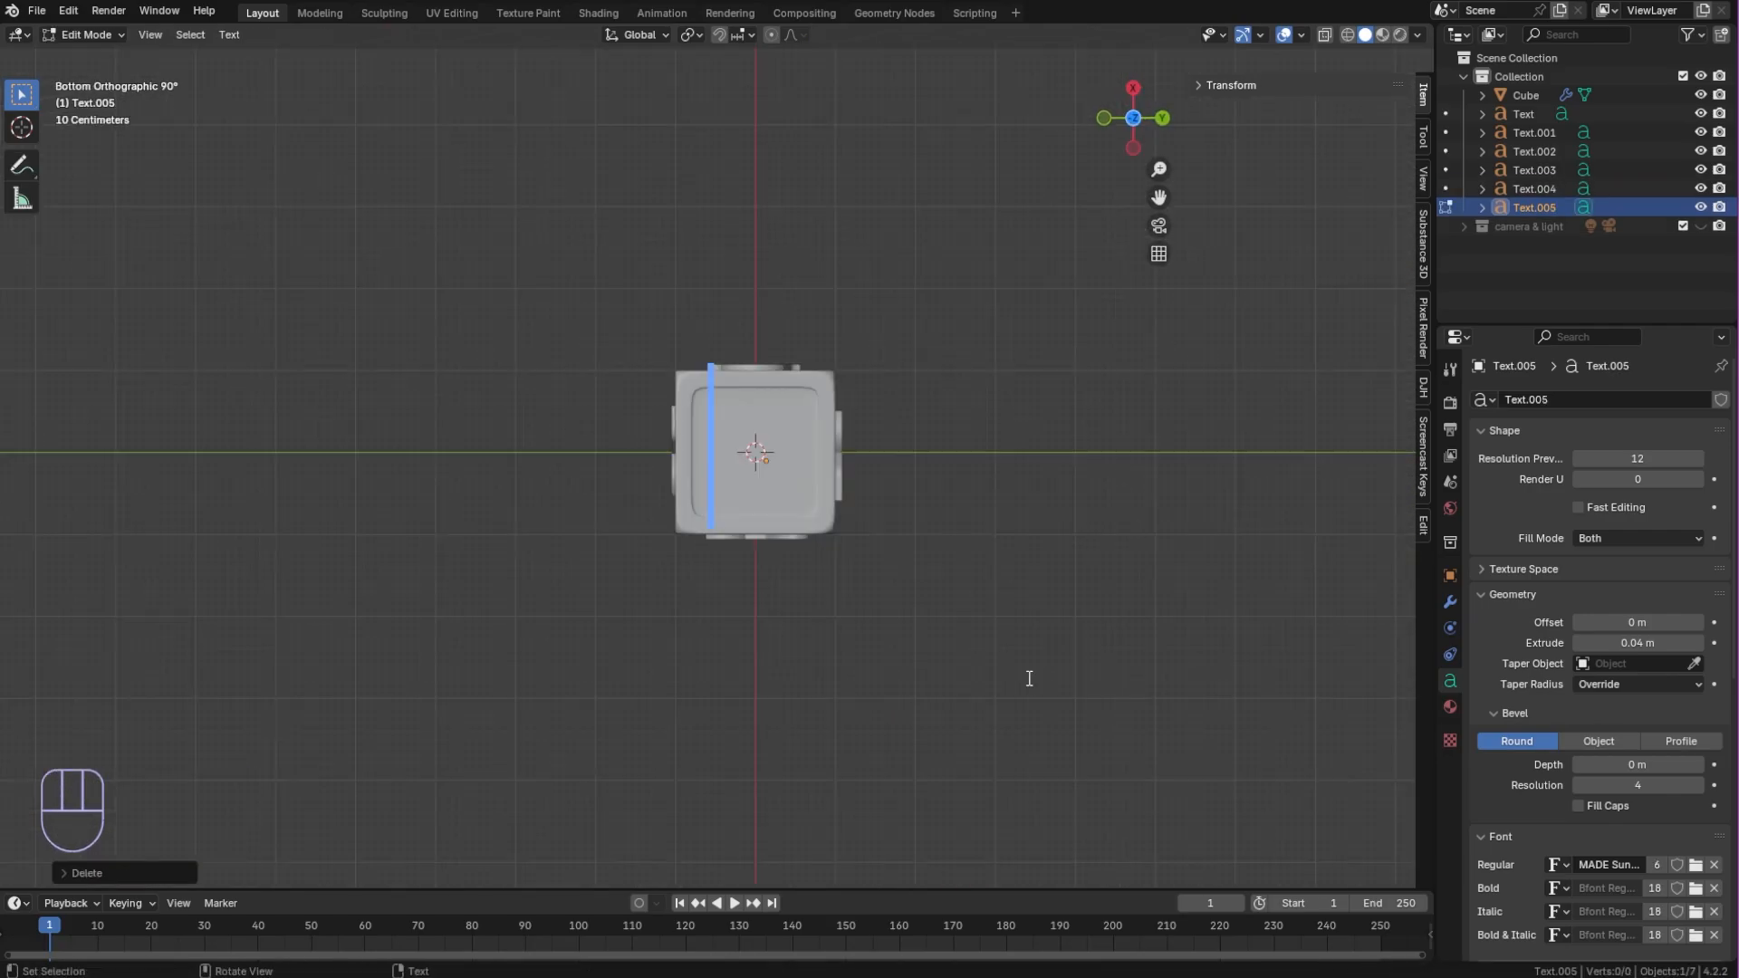
Change the bottom letter to D, adjust its position and rotate it -180° about Y
{"action": "type", "text": "D"}
{"action": "key", "text": "Tab"}
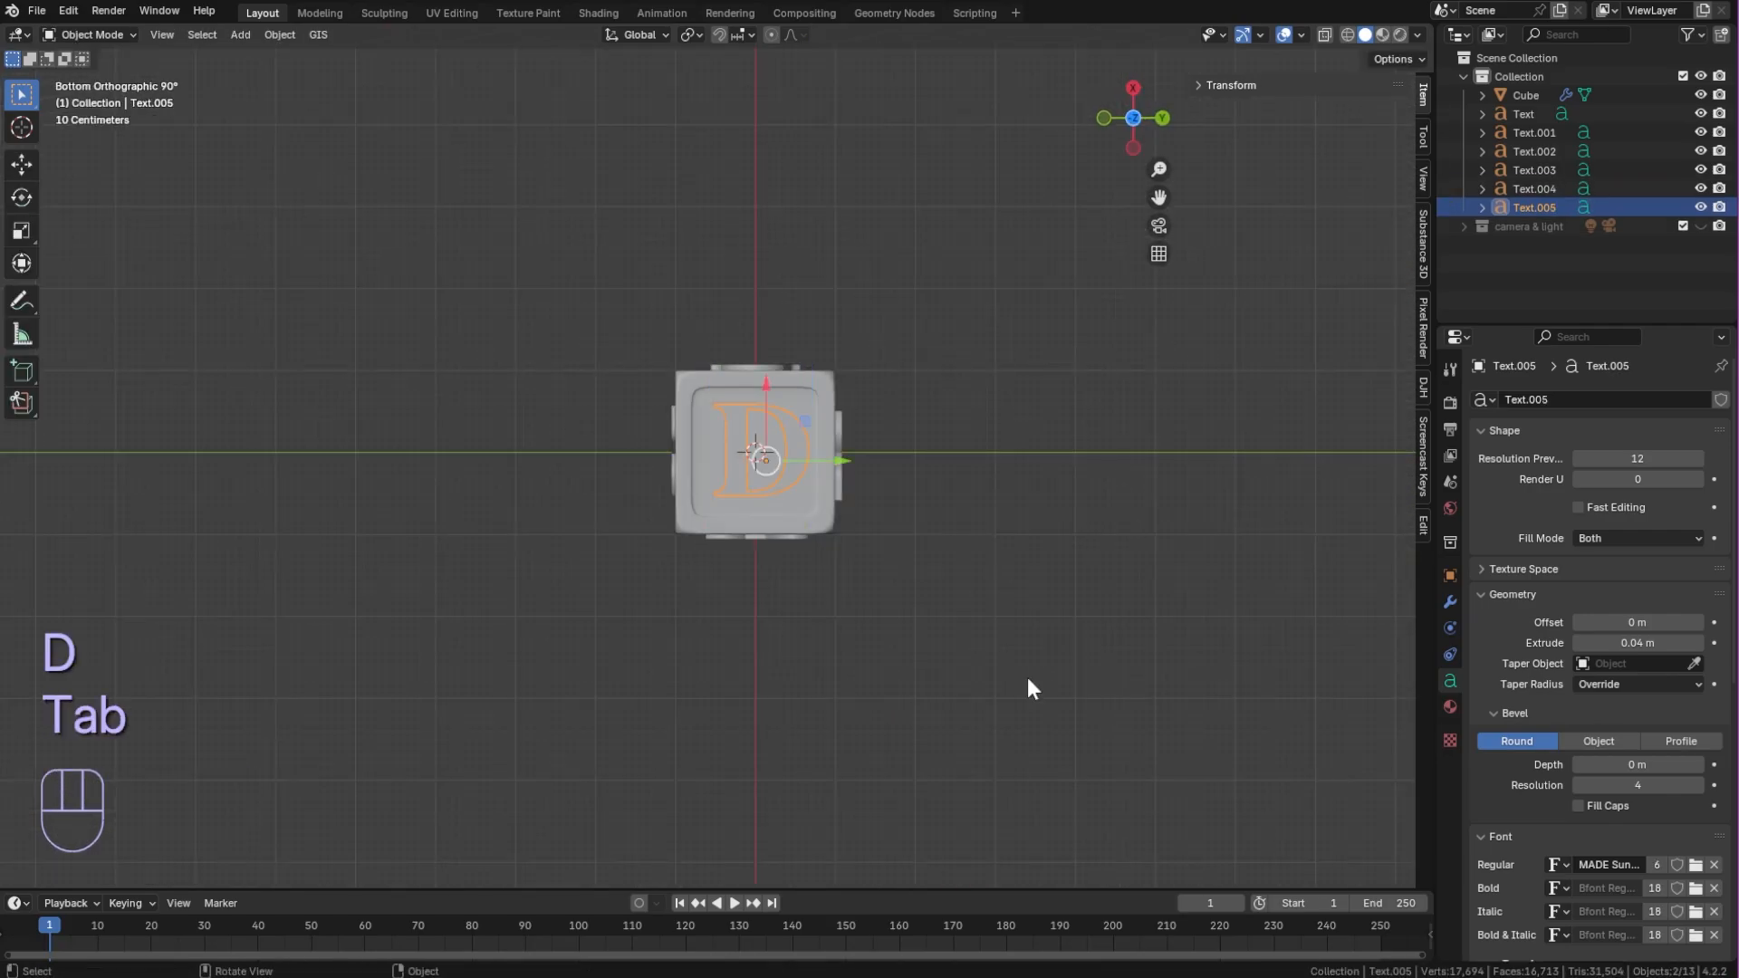
{"action": "left_click", "coordinate": [1027, 677]}
{"action": "left_click", "coordinate": [799, 490]}
{"action": "left_click_drag", "start_coordinate": [769, 428], "coordinate": [769, 431]}
{"action": "left_click", "coordinate": [770, 431]}
{"action": "type", "text": "ry"}
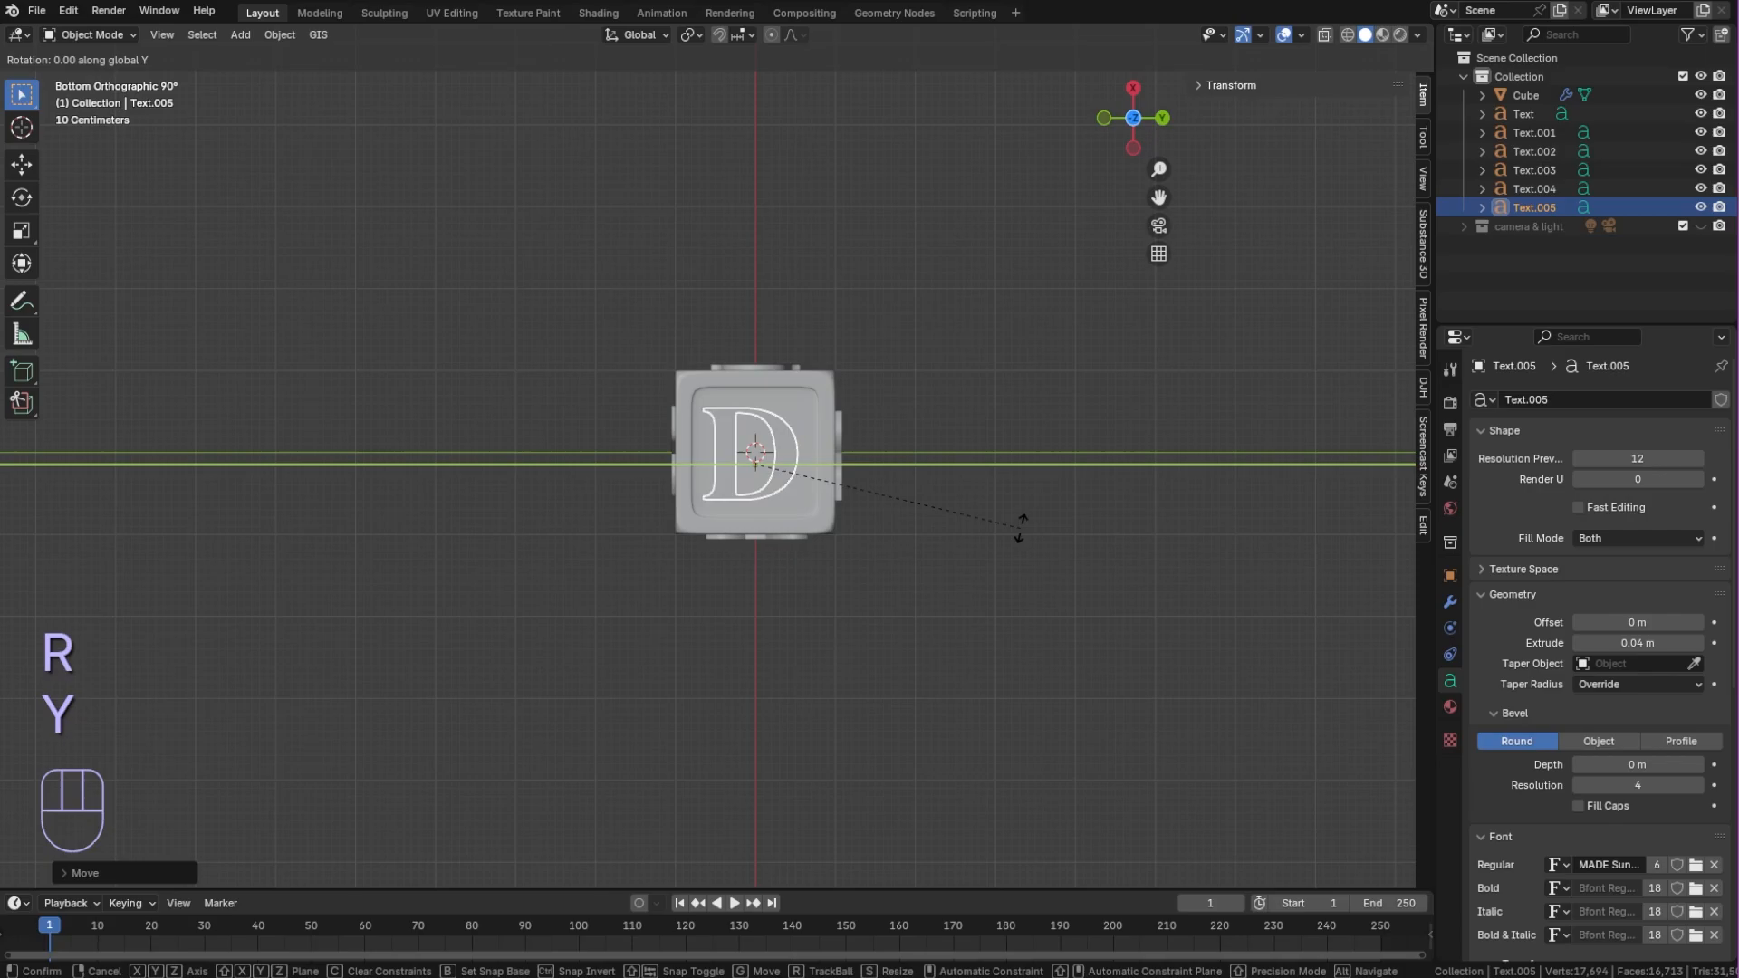
{"action": "type", "text": "-180"}
{"action": "key", "text": "Return"}
Centre the D in the bottom panel along X and Y, then save the file
{"action": "left_click_drag", "start_coordinate": [753, 395], "coordinate": [753, 371]}
{"action": "left_click_drag", "start_coordinate": [826, 442], "coordinate": [832, 443]}
{"action": "left_click", "coordinate": [948, 525]}
{"action": "scroll", "coordinate": [959, 531], "scroll_direction": "down", "scroll_amount": 1}
{"action": "scroll", "coordinate": [809, 539], "scroll_direction": "up", "scroll_amount": 2}
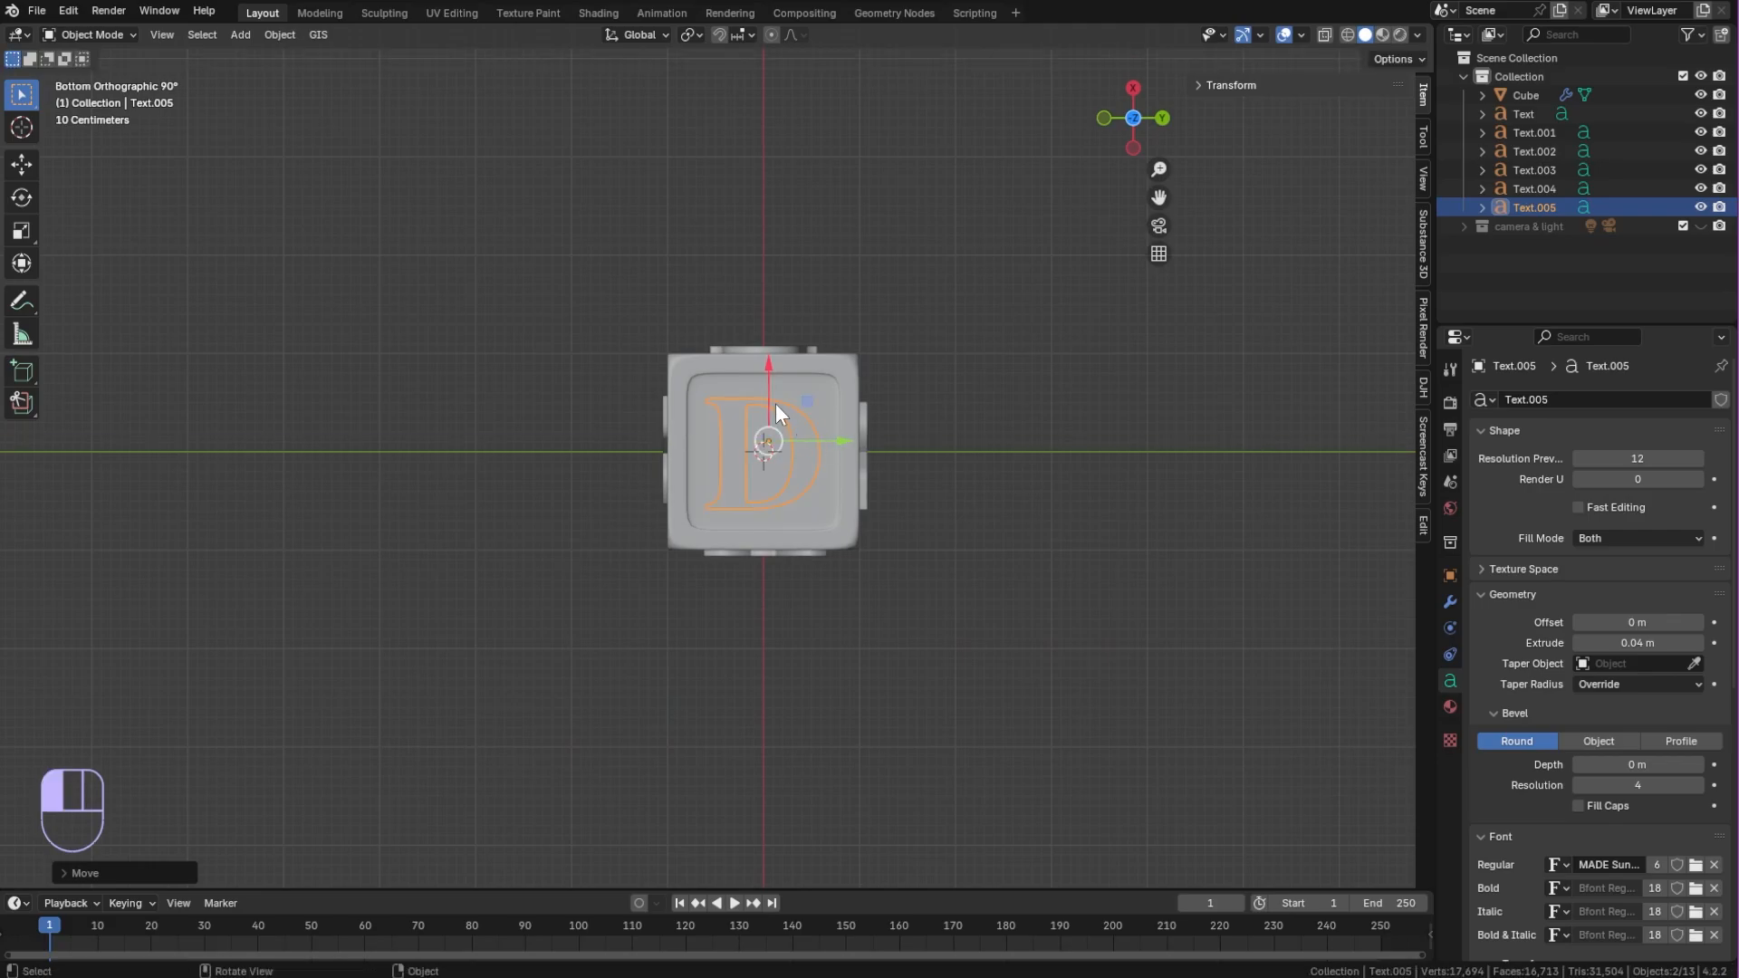
{"action": "left_click", "coordinate": [1018, 502]}
{"action": "key", "text": "ctrl+s"}
Select all six letters and the cube last, then parent the letters to the cube
{"action": "middle_click_drag", "start_coordinate": [1018, 502], "coordinate": [660, 521]}
{"action": "left_click", "coordinate": [775, 463]}
{"action": "left_click", "coordinate": [656, 524], "text": "shift"}
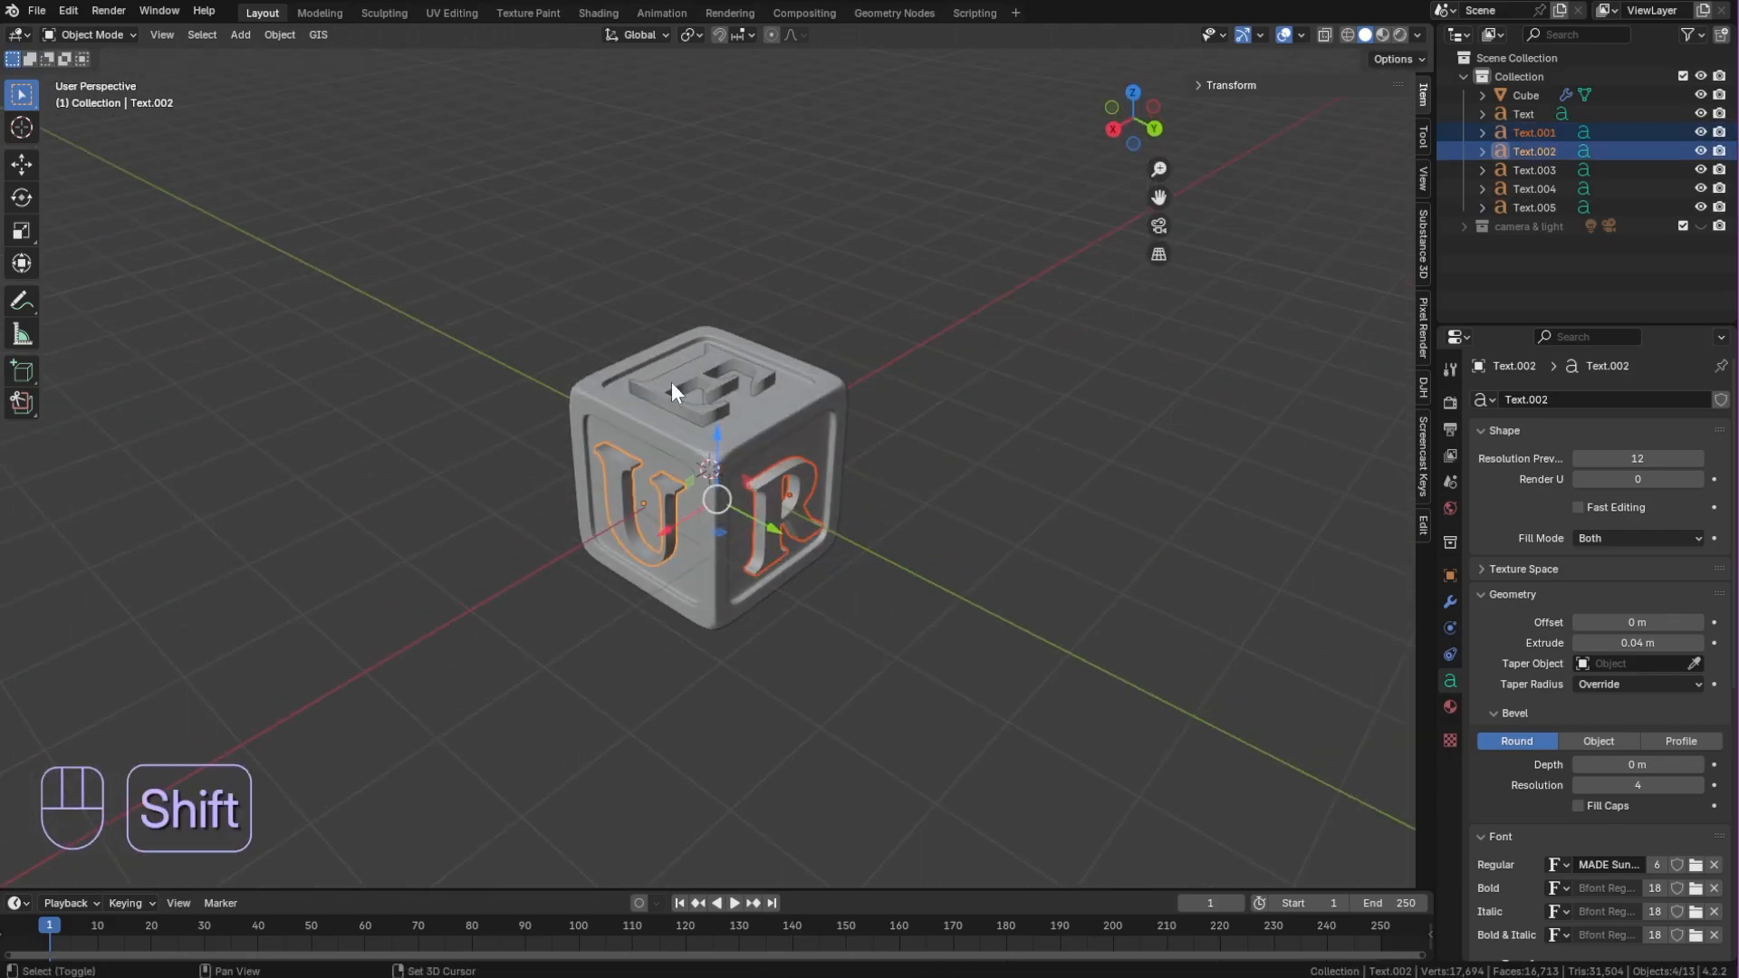
{"action": "left_click", "coordinate": [671, 382], "text": "shift"}
{"action": "middle_click_drag", "start_coordinate": [797, 480], "coordinate": [787, 308]}
{"action": "left_click", "coordinate": [753, 481], "text": "shift"}
{"action": "middle_click_drag", "start_coordinate": [753, 481], "coordinate": [724, 561]}
{"action": "left_click", "coordinate": [821, 569], "text": "shift"}
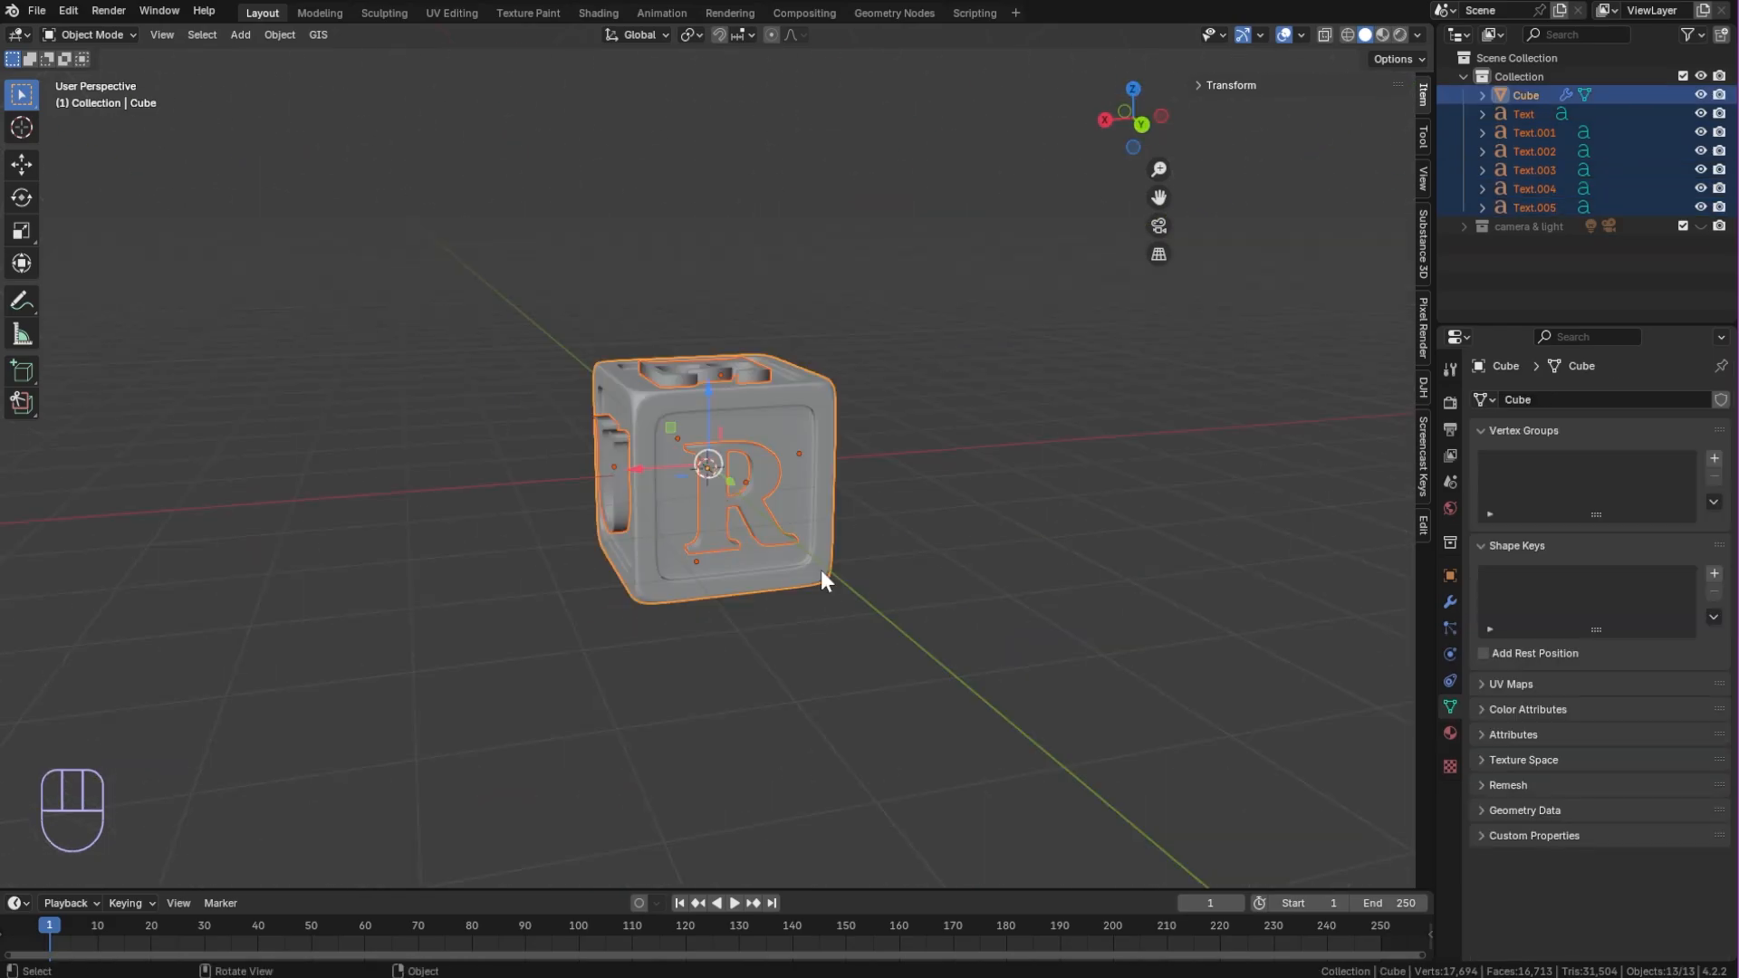
{"action": "right_click", "coordinate": [821, 568]}
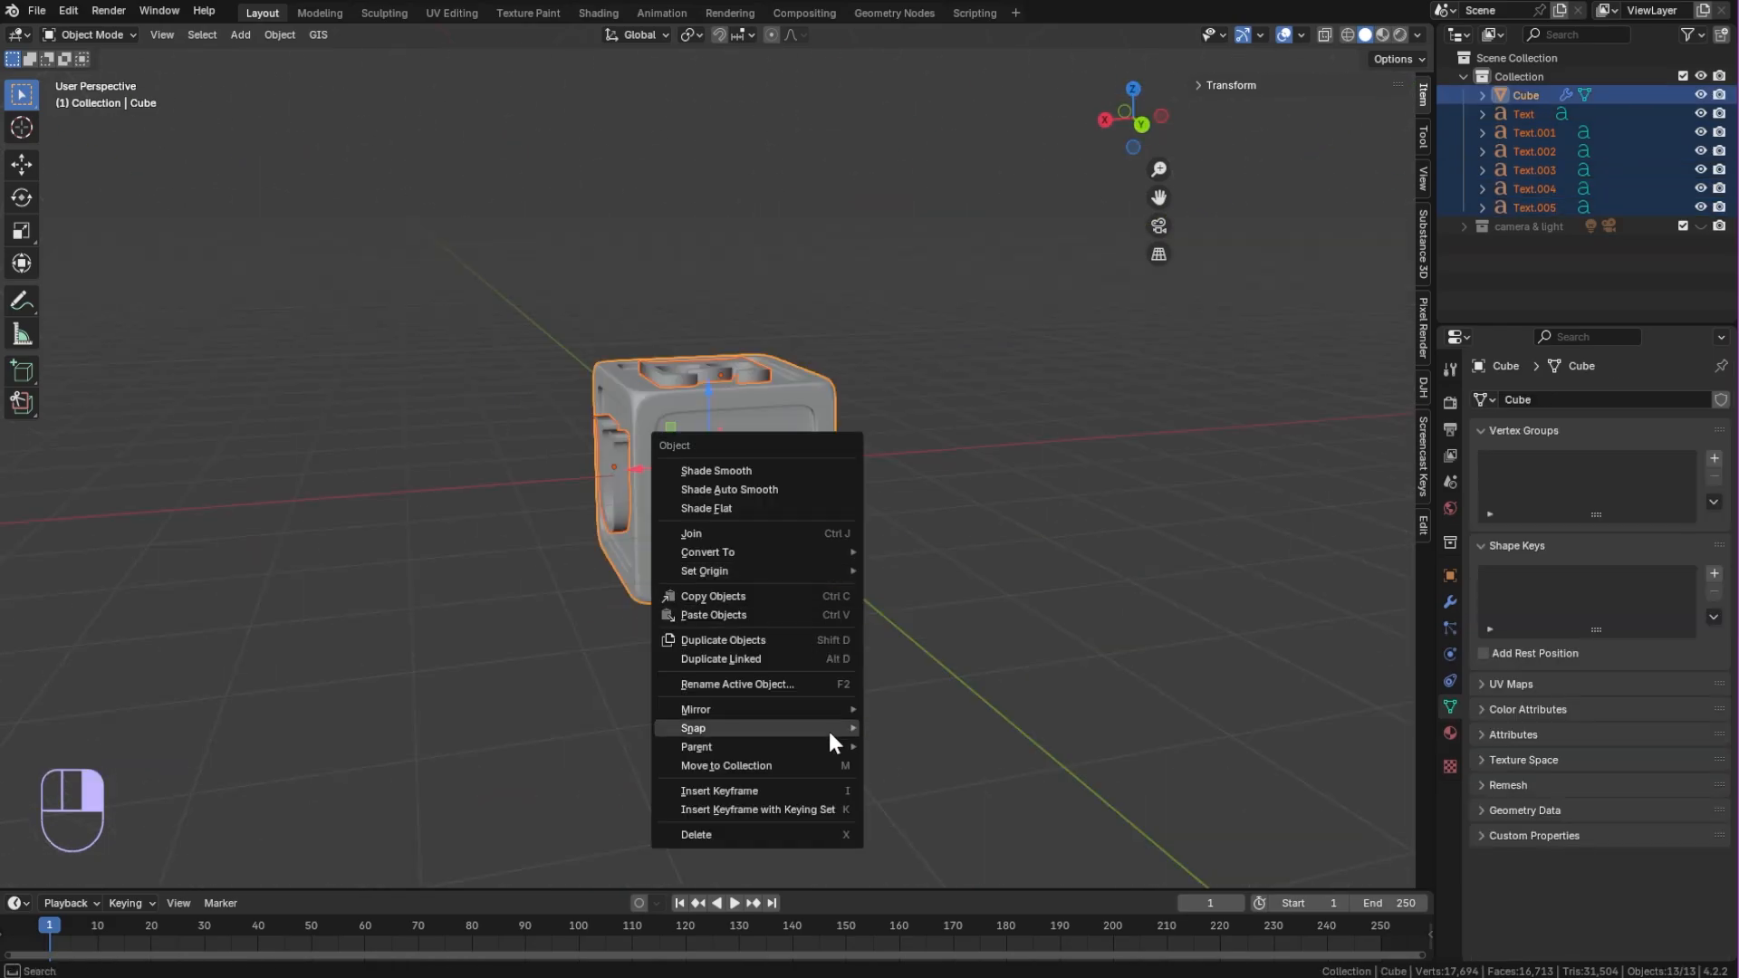
{"action": "mouse_move", "coordinate": [833, 746]}
{"action": "left_click", "coordinate": [931, 387]}
Switch to the Shading workspace and bring the letter block up close in the preview
{"action": "left_click", "coordinate": [597, 13]}
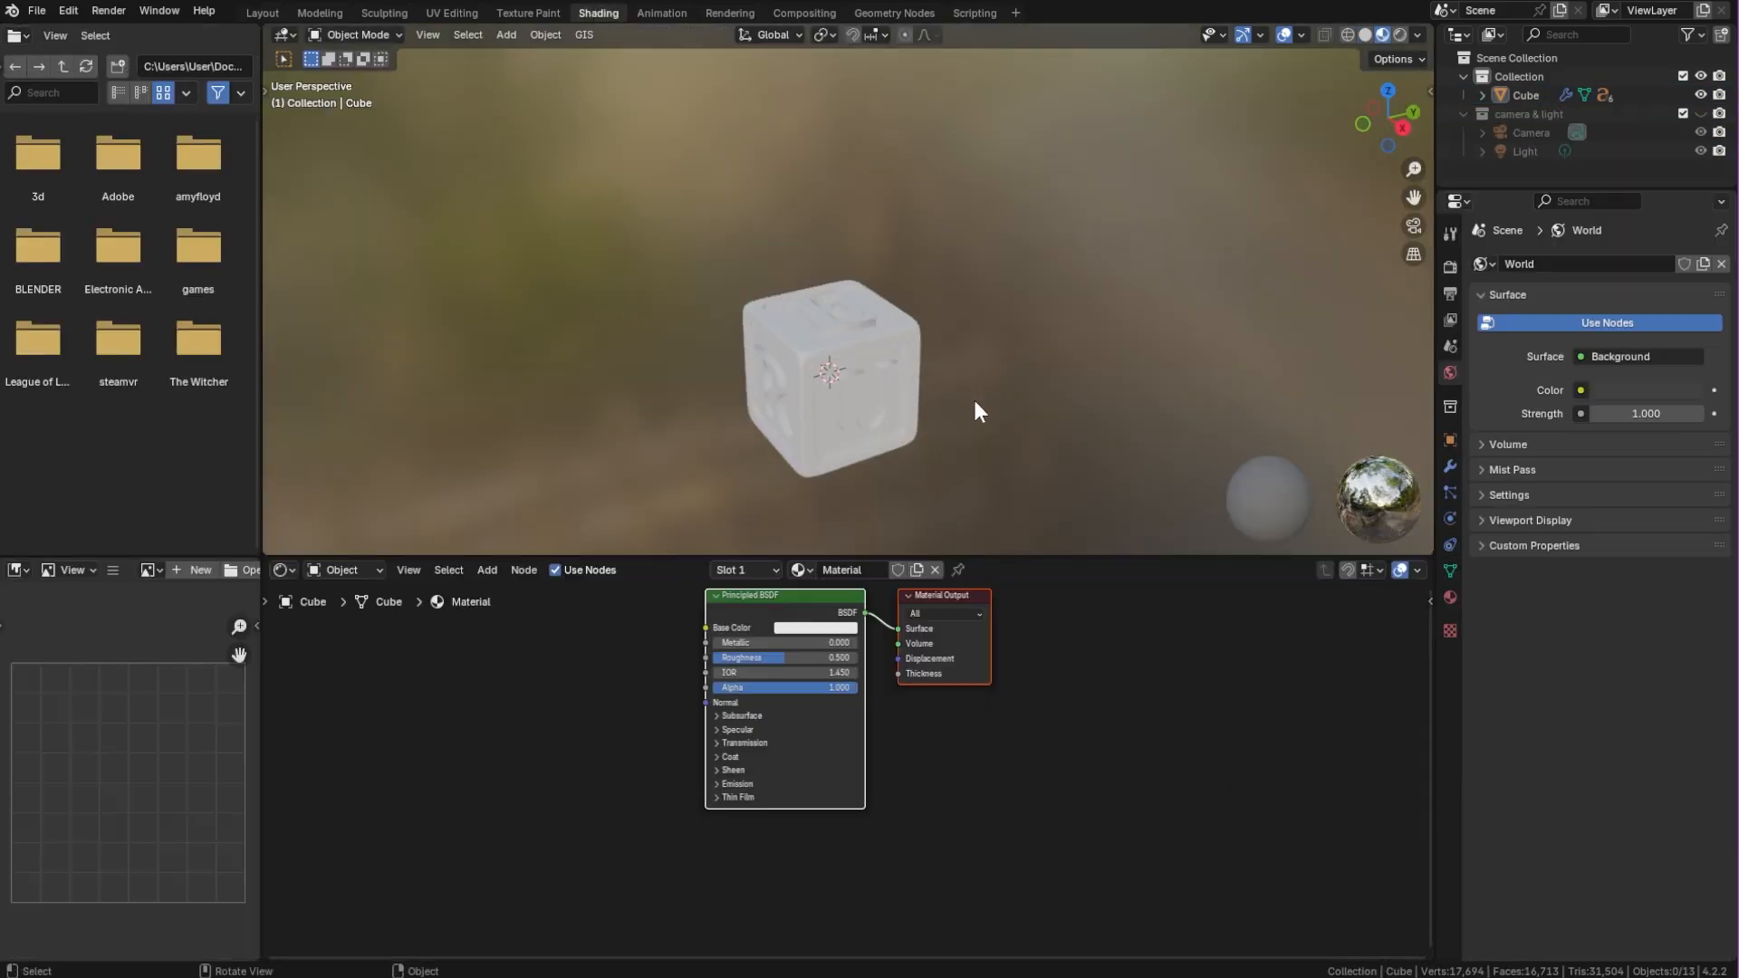
{"action": "scroll", "coordinate": [954, 260], "scroll_direction": "up", "scroll_amount": 2}
{"action": "middle_click_drag", "start_coordinate": [974, 400], "coordinate": [914, 235], "text": "shift"}
{"action": "middle_click_drag", "start_coordinate": [915, 236], "coordinate": [983, 328], "text": "shift"}
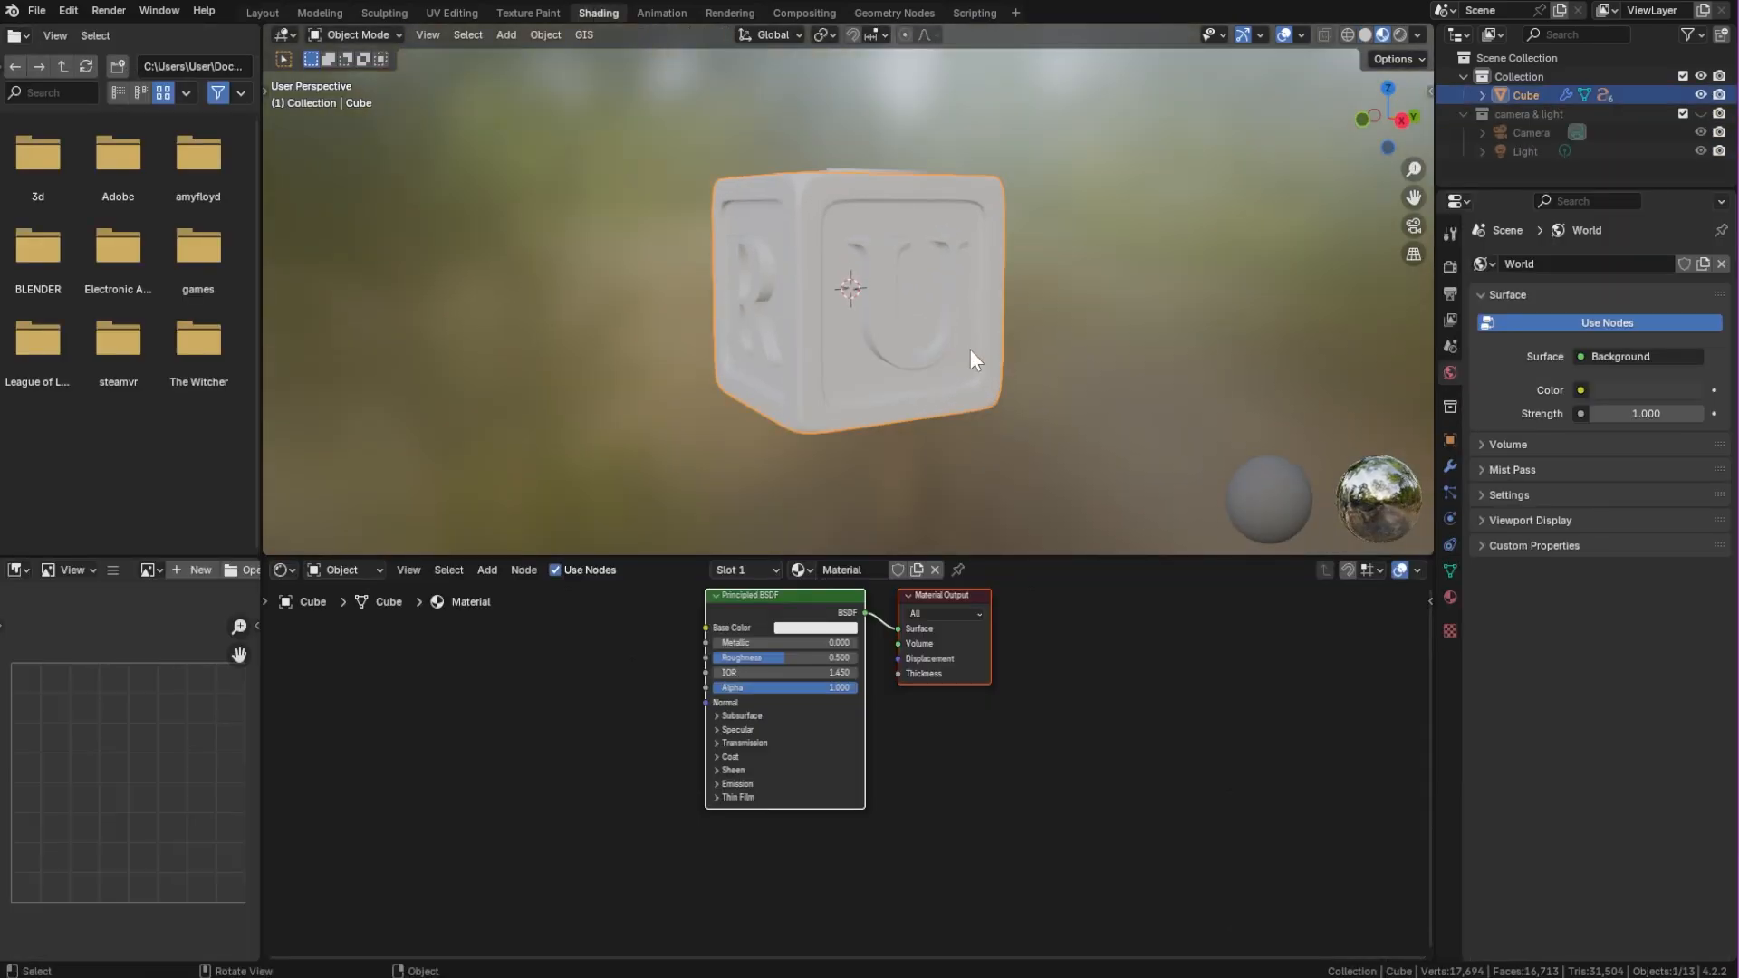
Try a different base colour on the cube's existing material
{"action": "left_click", "coordinate": [1450, 597]}
{"action": "left_click", "coordinate": [1628, 487]}
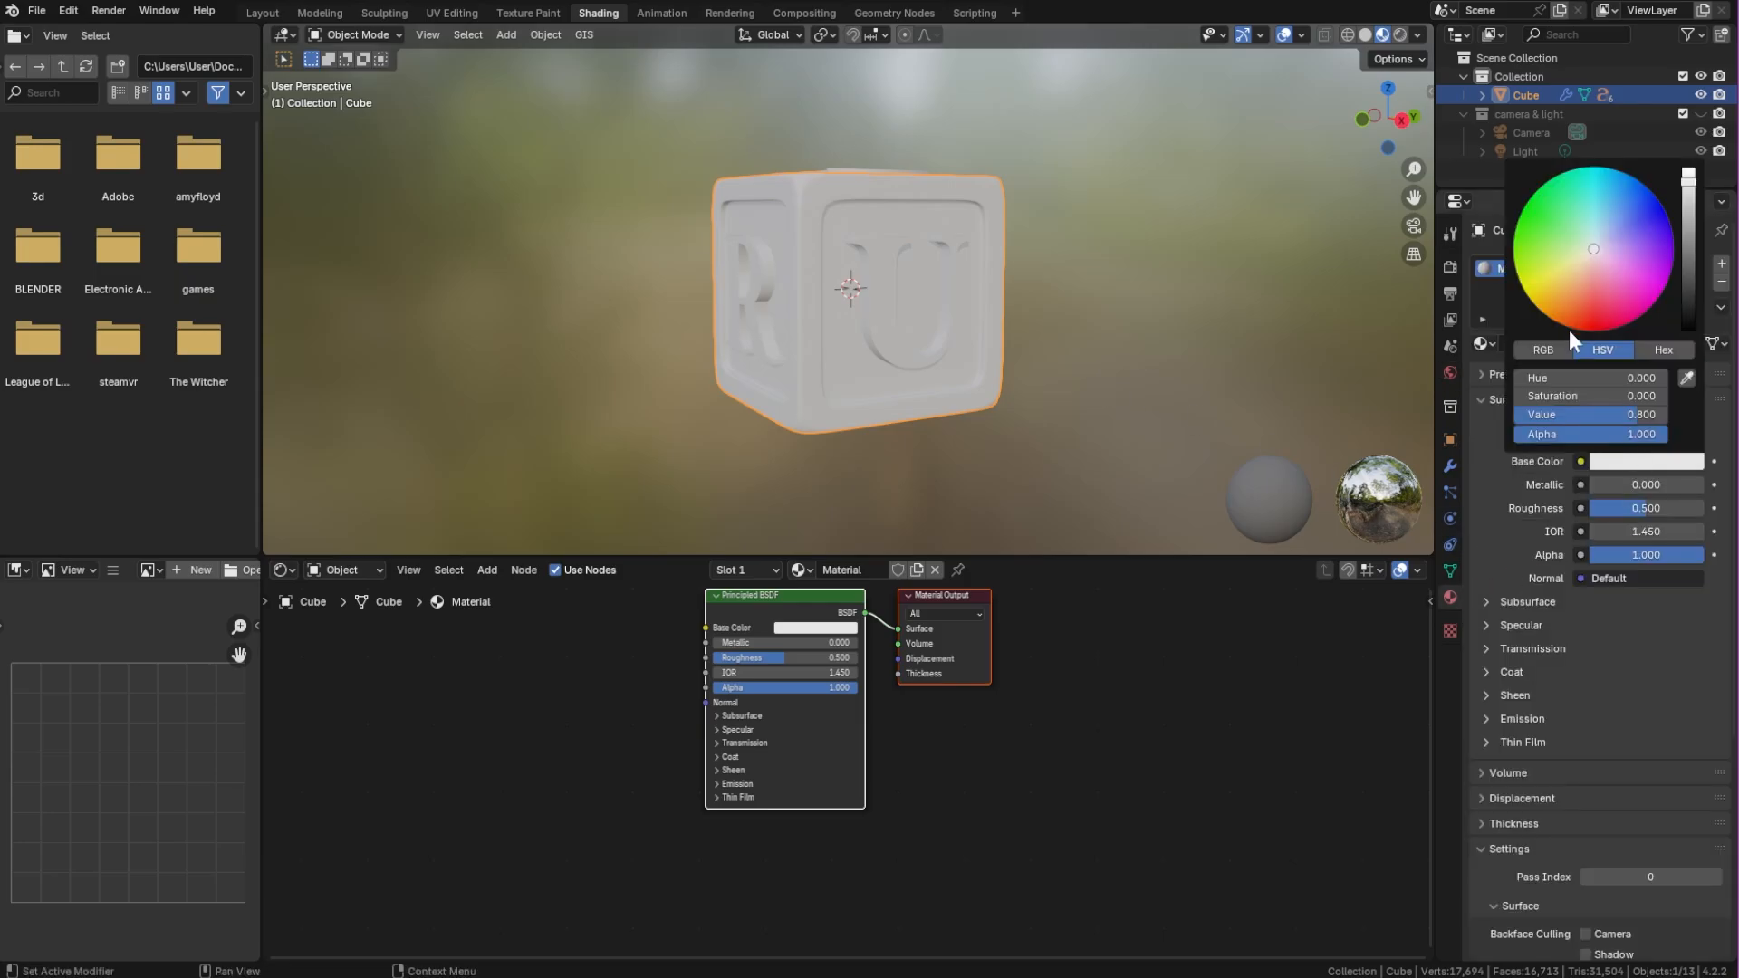
{"action": "left_click_drag", "start_coordinate": [1569, 329], "coordinate": [1554, 279]}
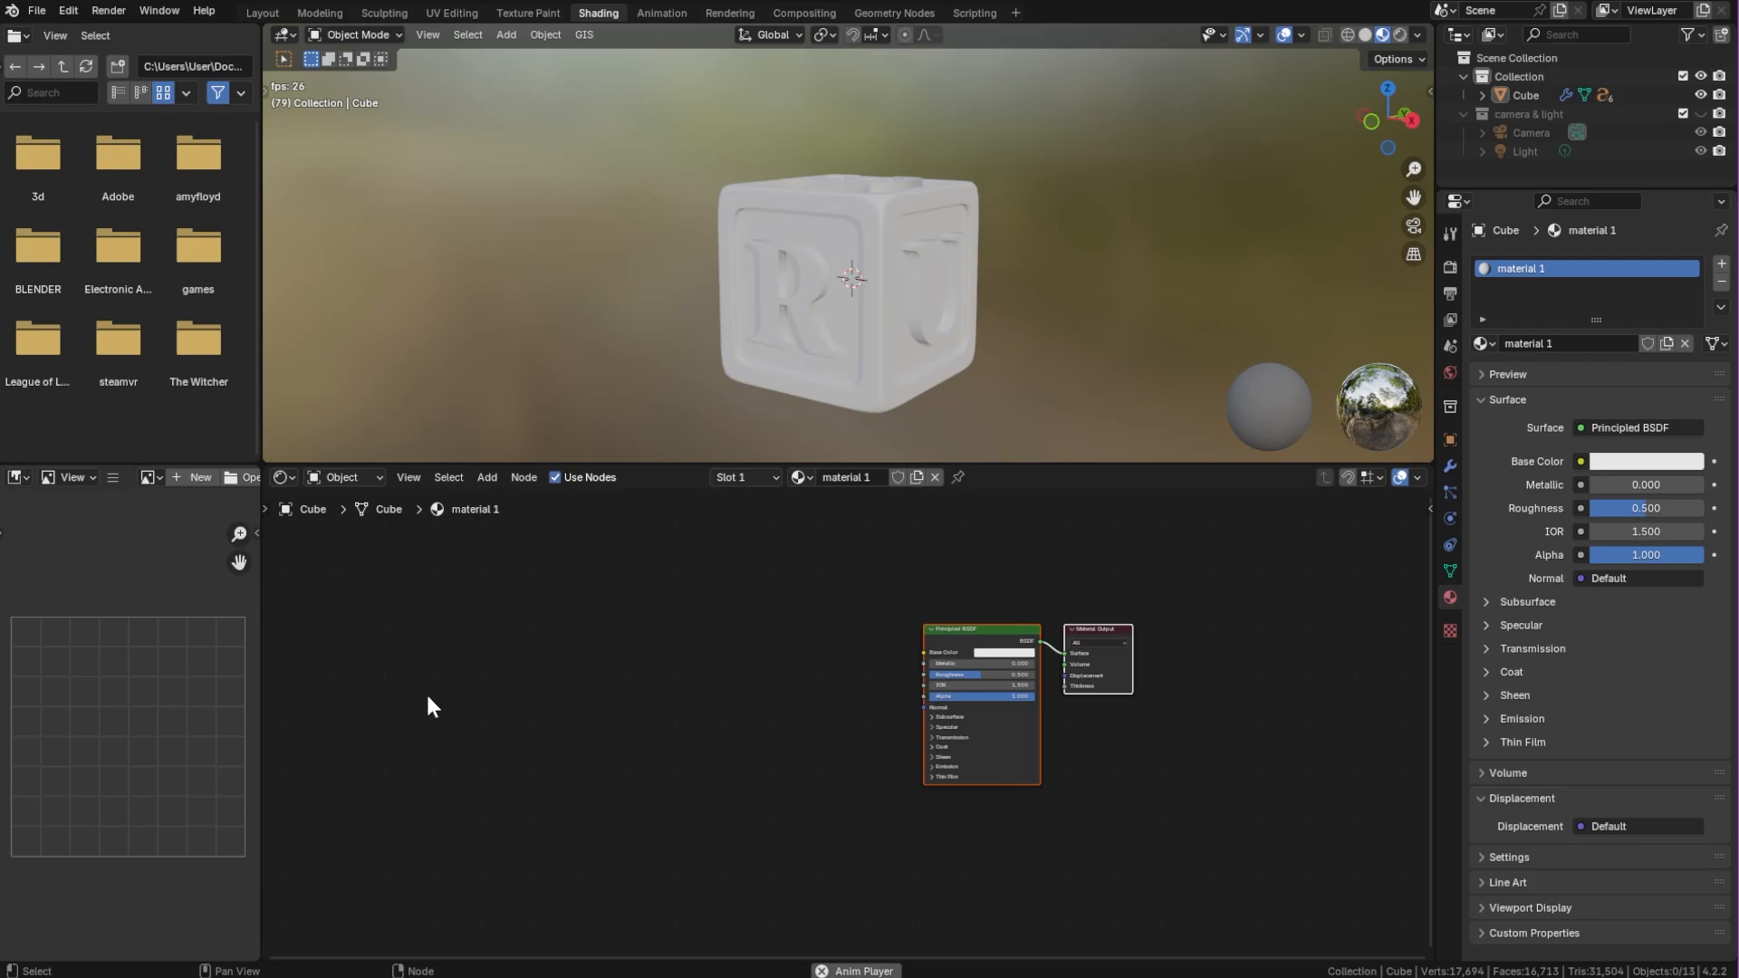
Add a Color Ramp node before the Principled BSDF of material 1 and a Bump node below it
{"action": "key", "text": "shift+a"}
{"action": "type", "text": "color"}
{"action": "left_click", "coordinate": [594, 738]}
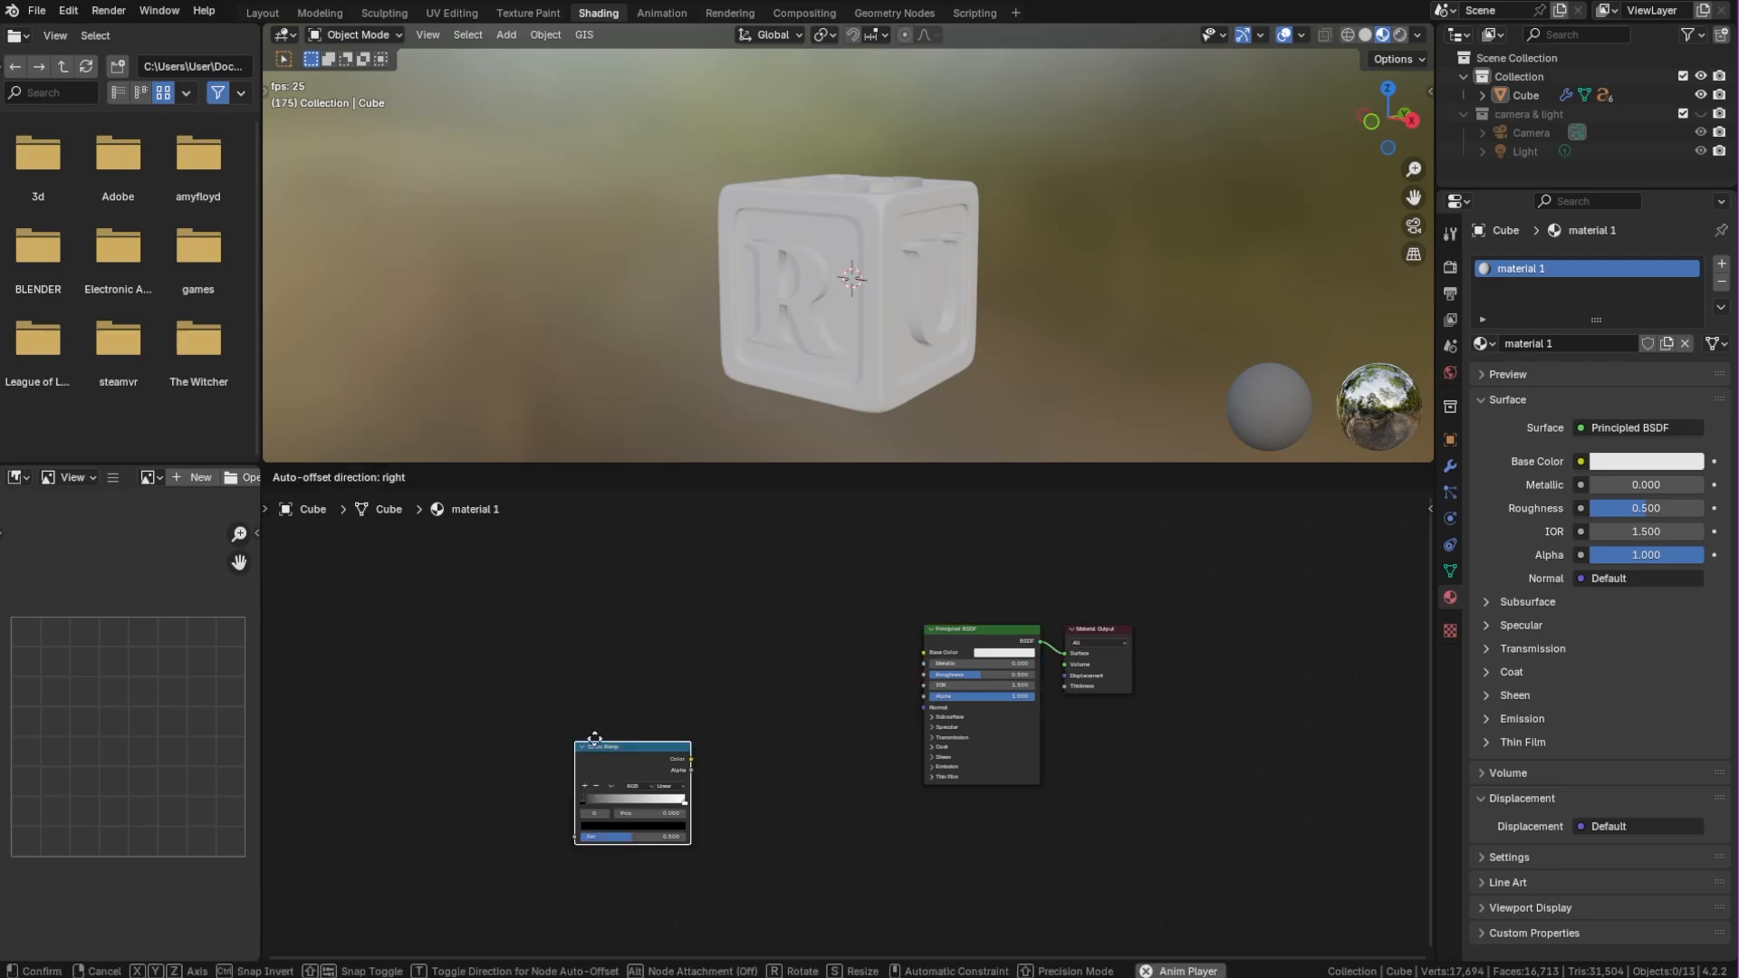
{"action": "left_click", "coordinate": [753, 622]}
{"action": "key", "text": "shift+a"}
{"action": "type", "text": "bum"}
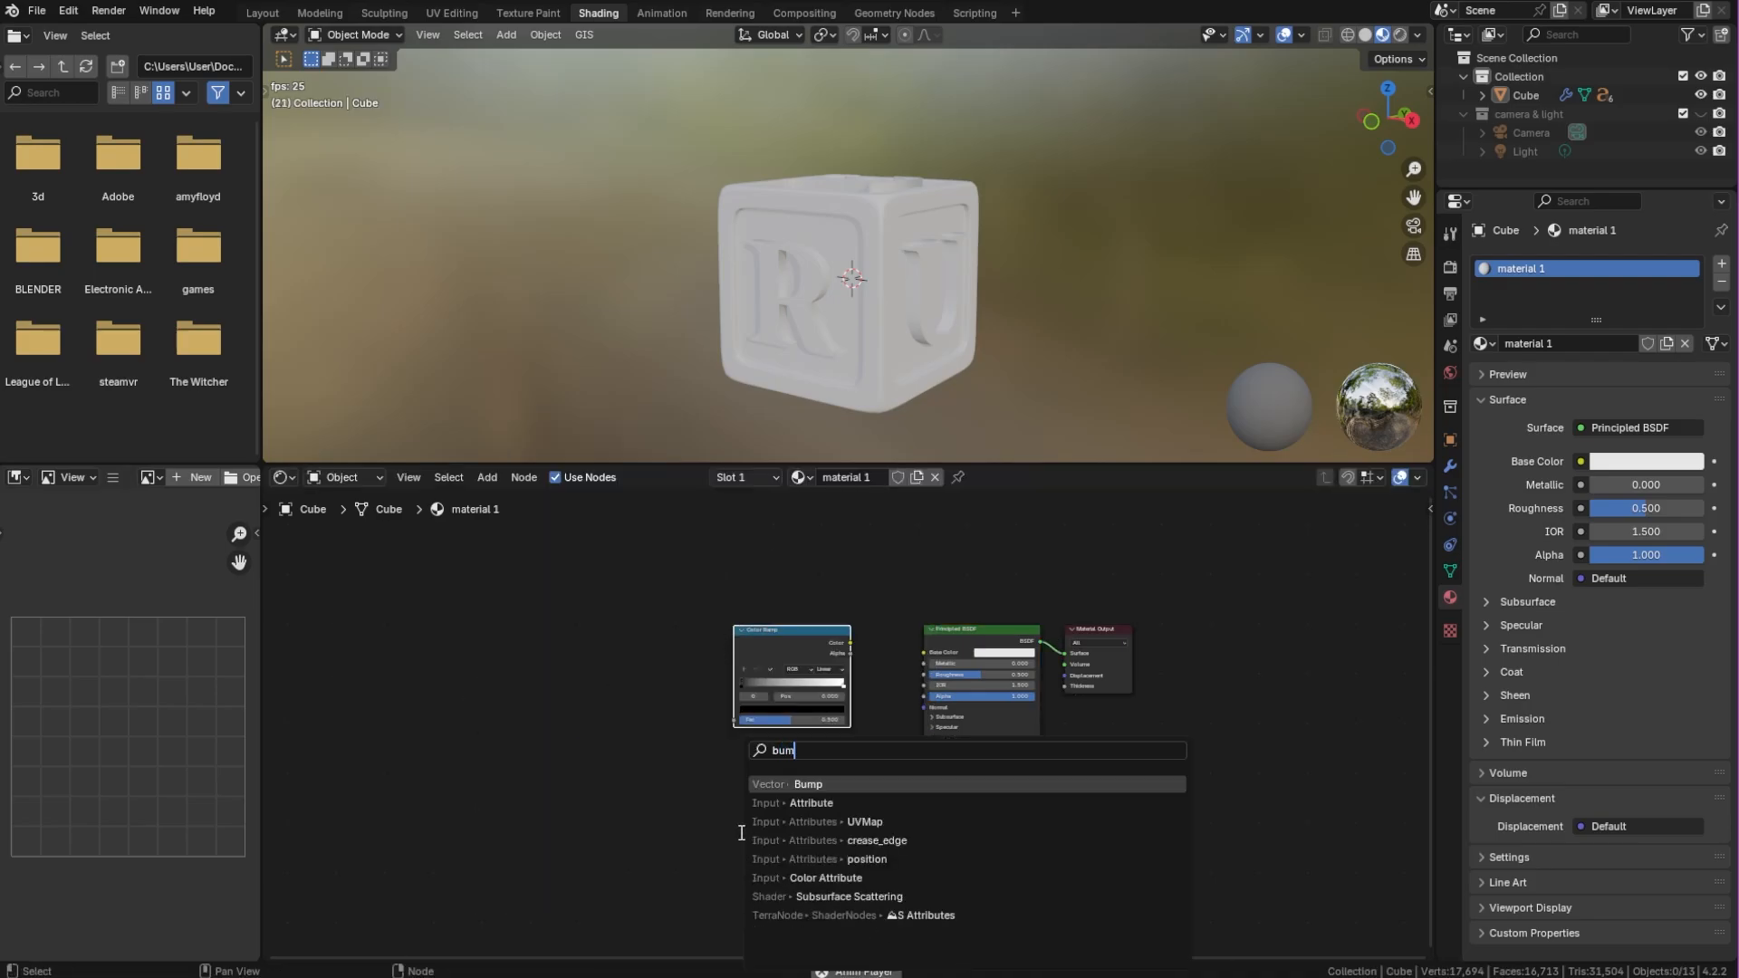
{"action": "key", "text": "Return"}
{"action": "left_click", "coordinate": [839, 782]}
Add a Mix node and place it just before the Color Ramp
{"action": "key", "text": "shift+a"}
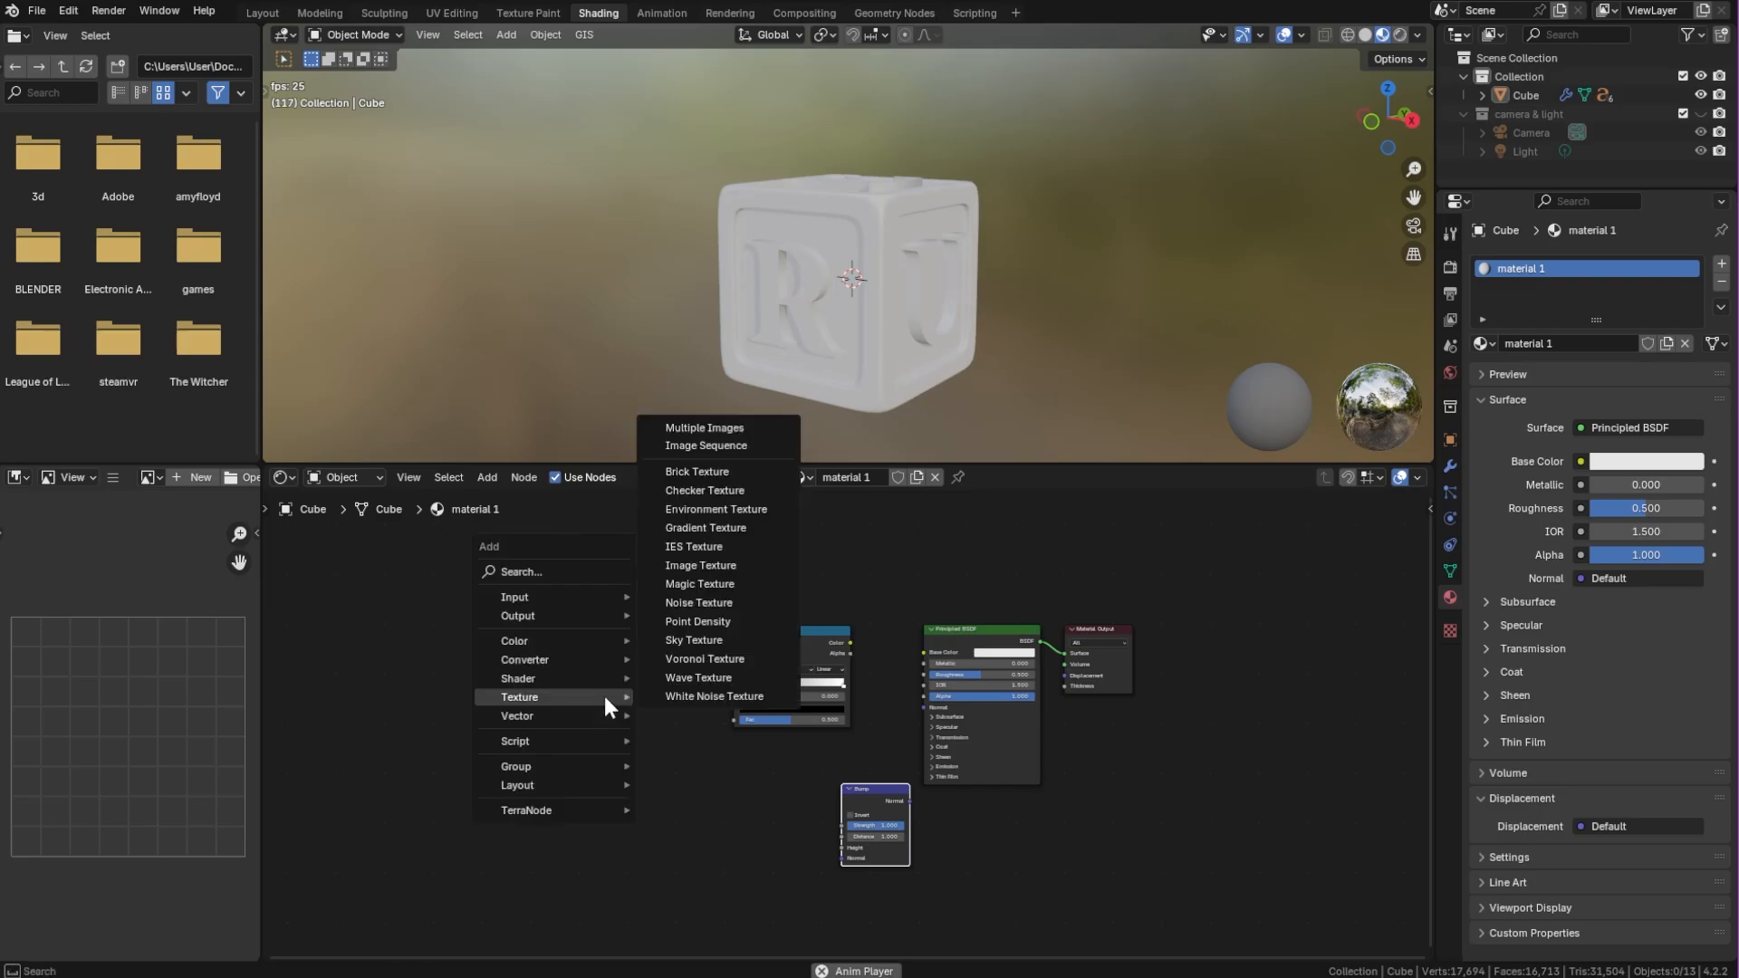
{"action": "type", "text": "mix"}
{"action": "key", "text": "Return"}
{"action": "left_click", "coordinate": [651, 626]}
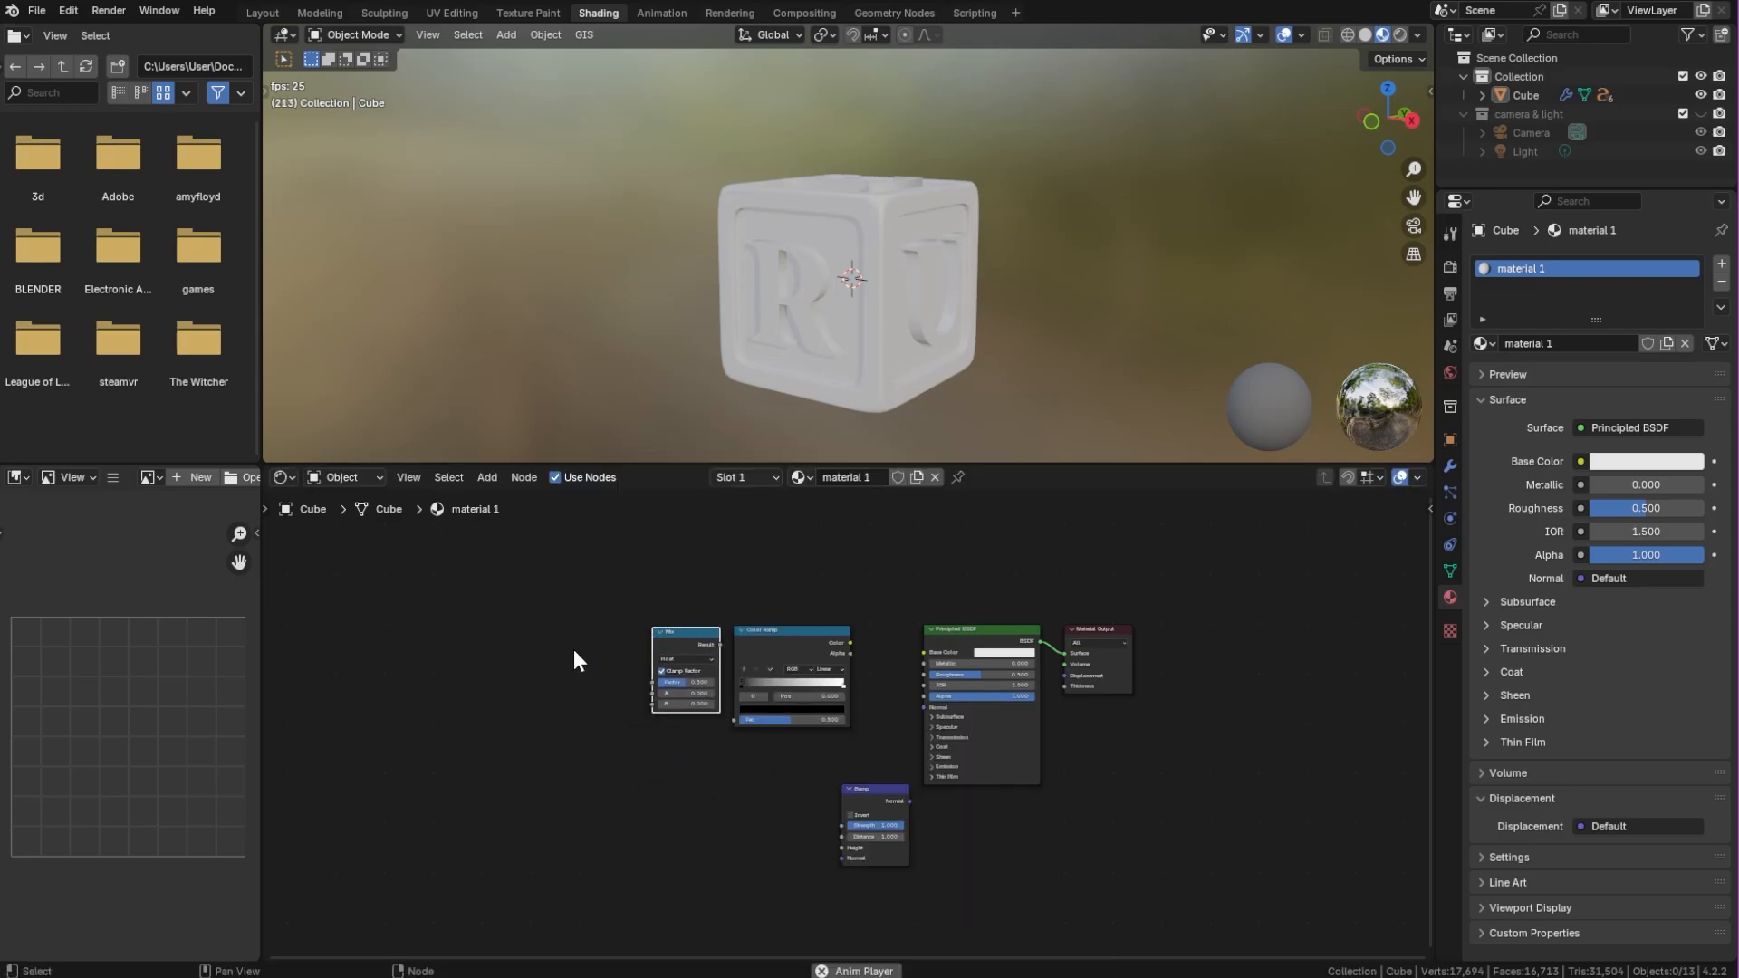
Add a Noise Texture node before the Mix node and place a duplicate of it alongside
{"action": "key", "text": "shift+a"}
{"action": "type", "text": "noise"}
{"action": "key", "text": "Return"}
{"action": "left_click", "coordinate": [573, 638]}
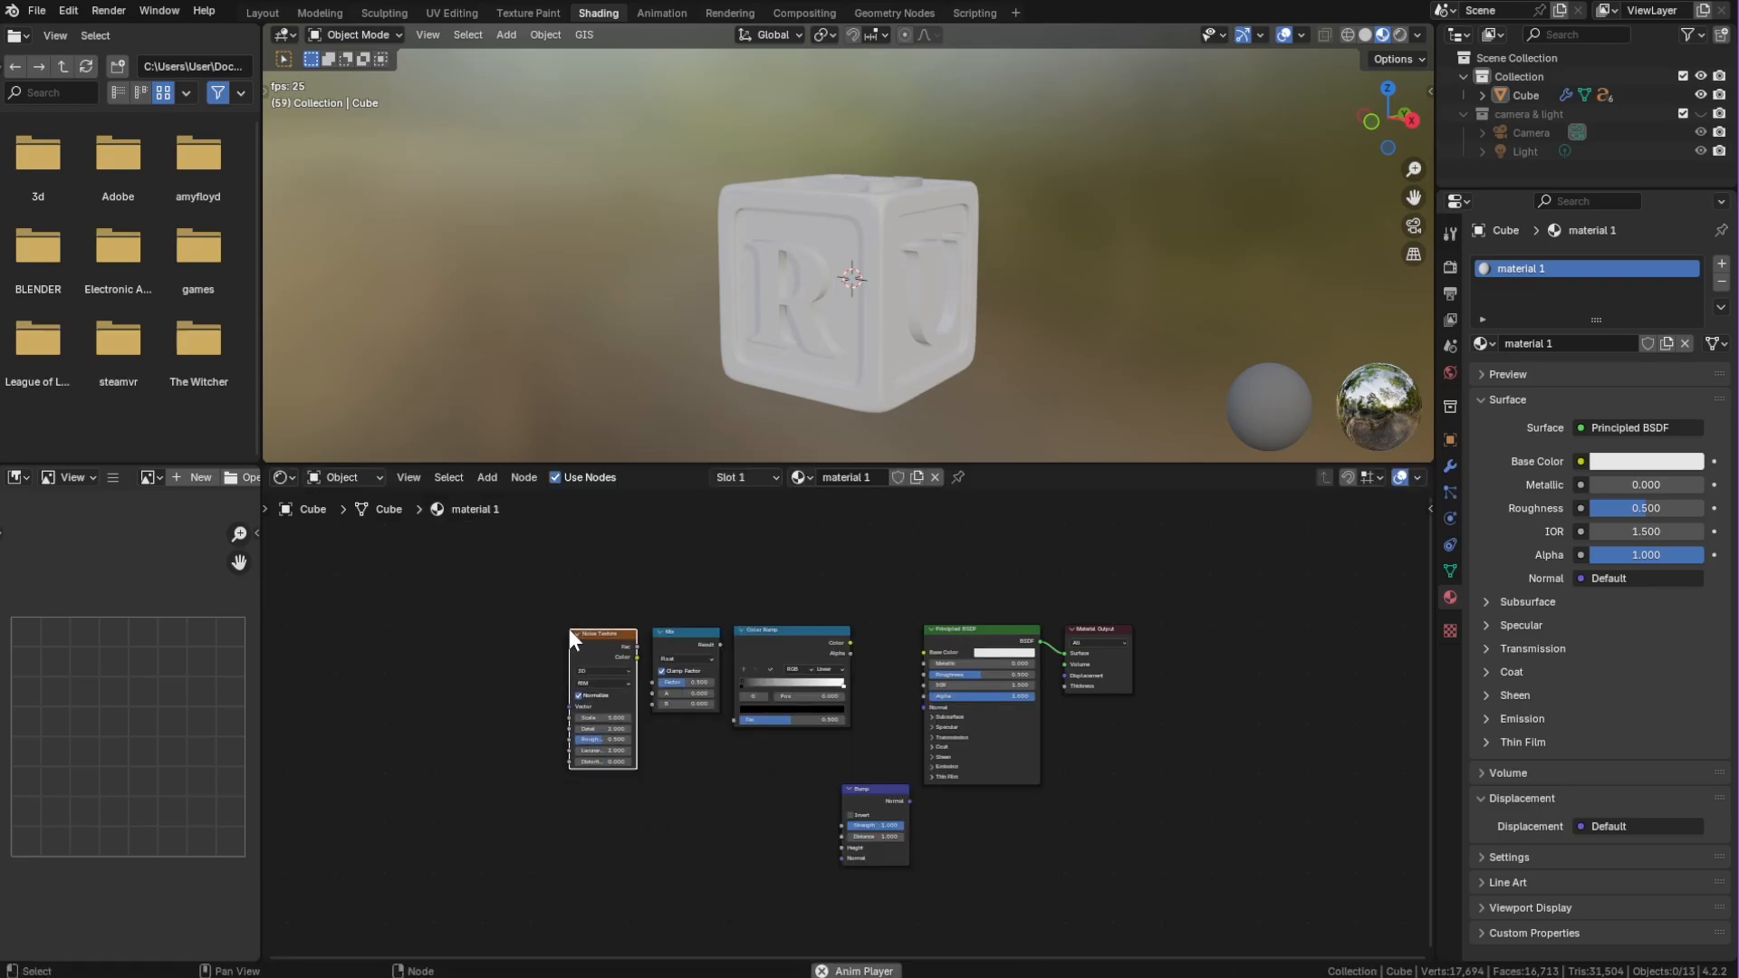
{"action": "key", "text": "shift+d"}
{"action": "left_click", "coordinate": [521, 661]}
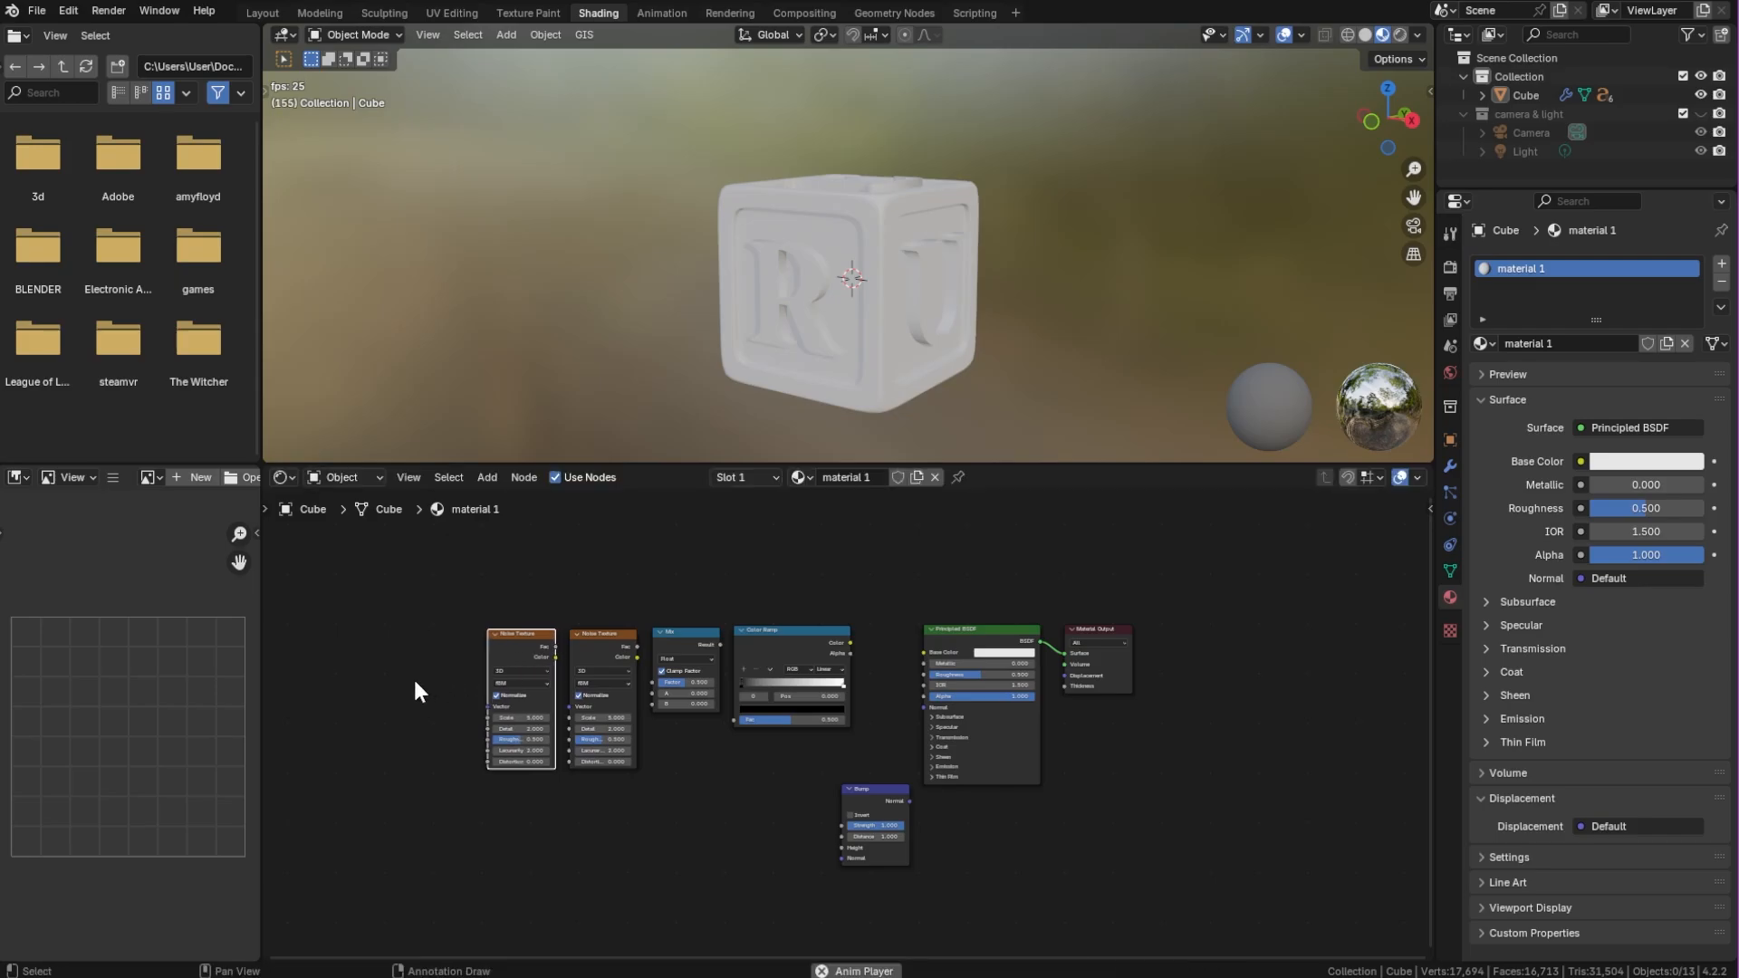
Add a Mapping node before the two Noise Textures and a Texture Coordinate node in front of it
{"action": "key", "text": "shift+a"}
{"action": "type", "text": "mapping"}
{"action": "key", "text": "Return"}
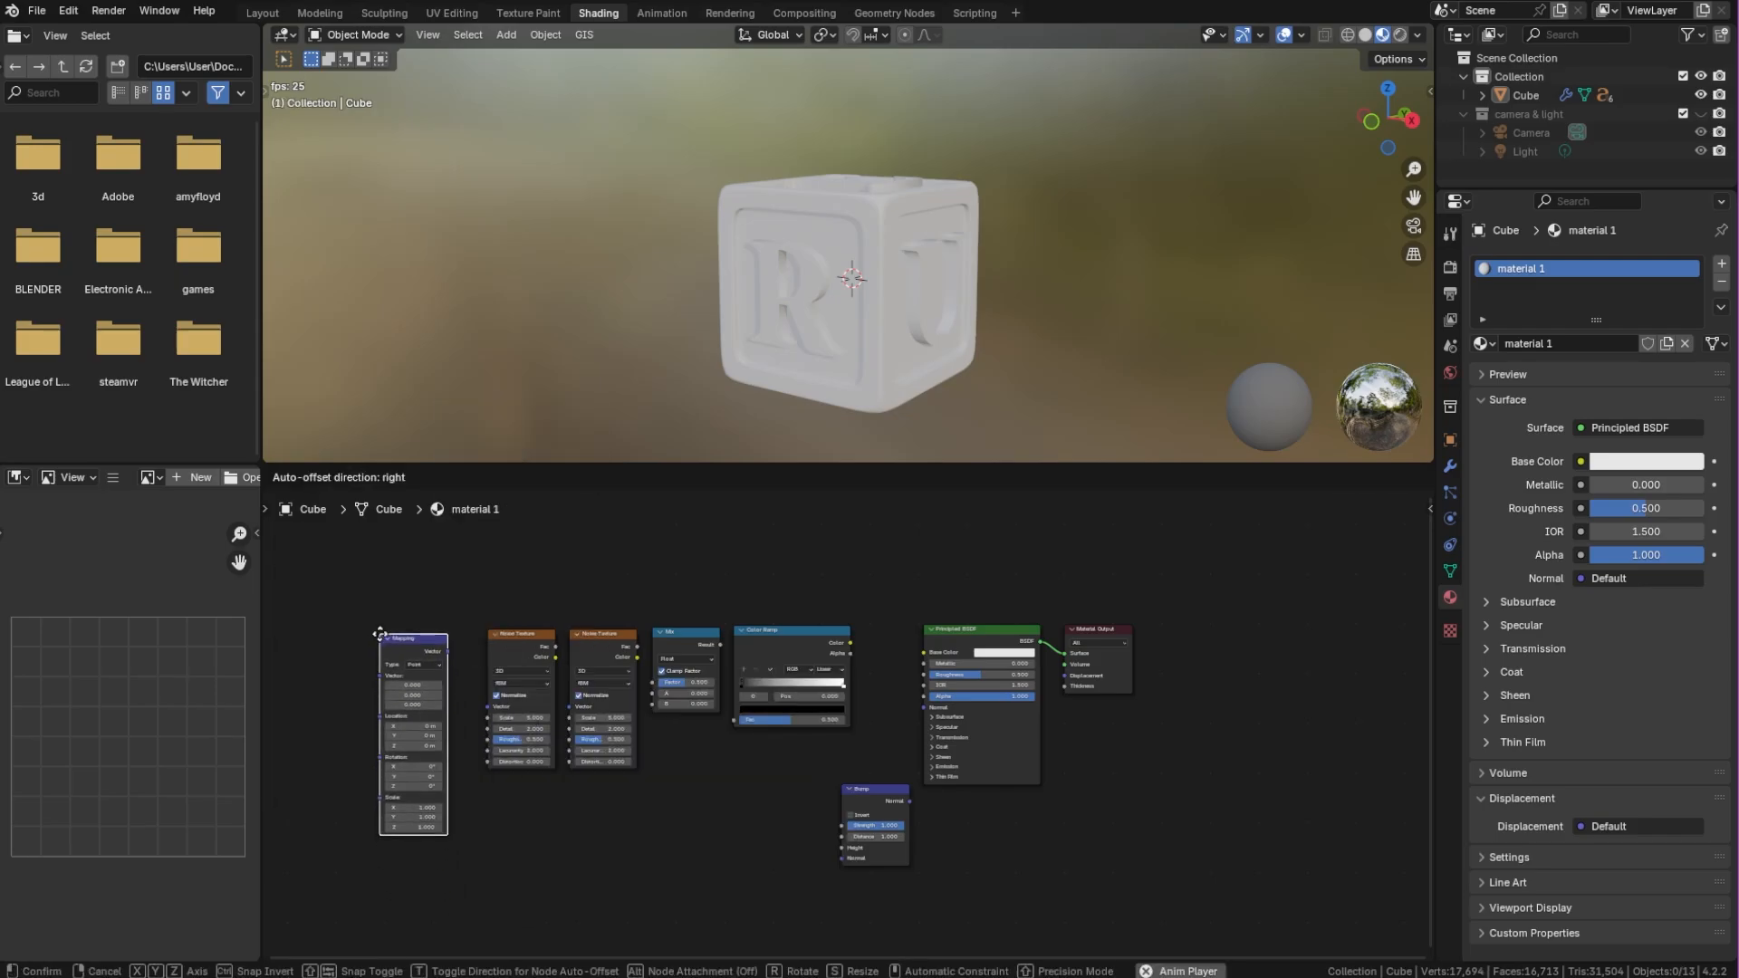
{"action": "left_click", "coordinate": [380, 634]}
{"action": "key", "text": "shift+a"}
{"action": "type", "text": "coo"}
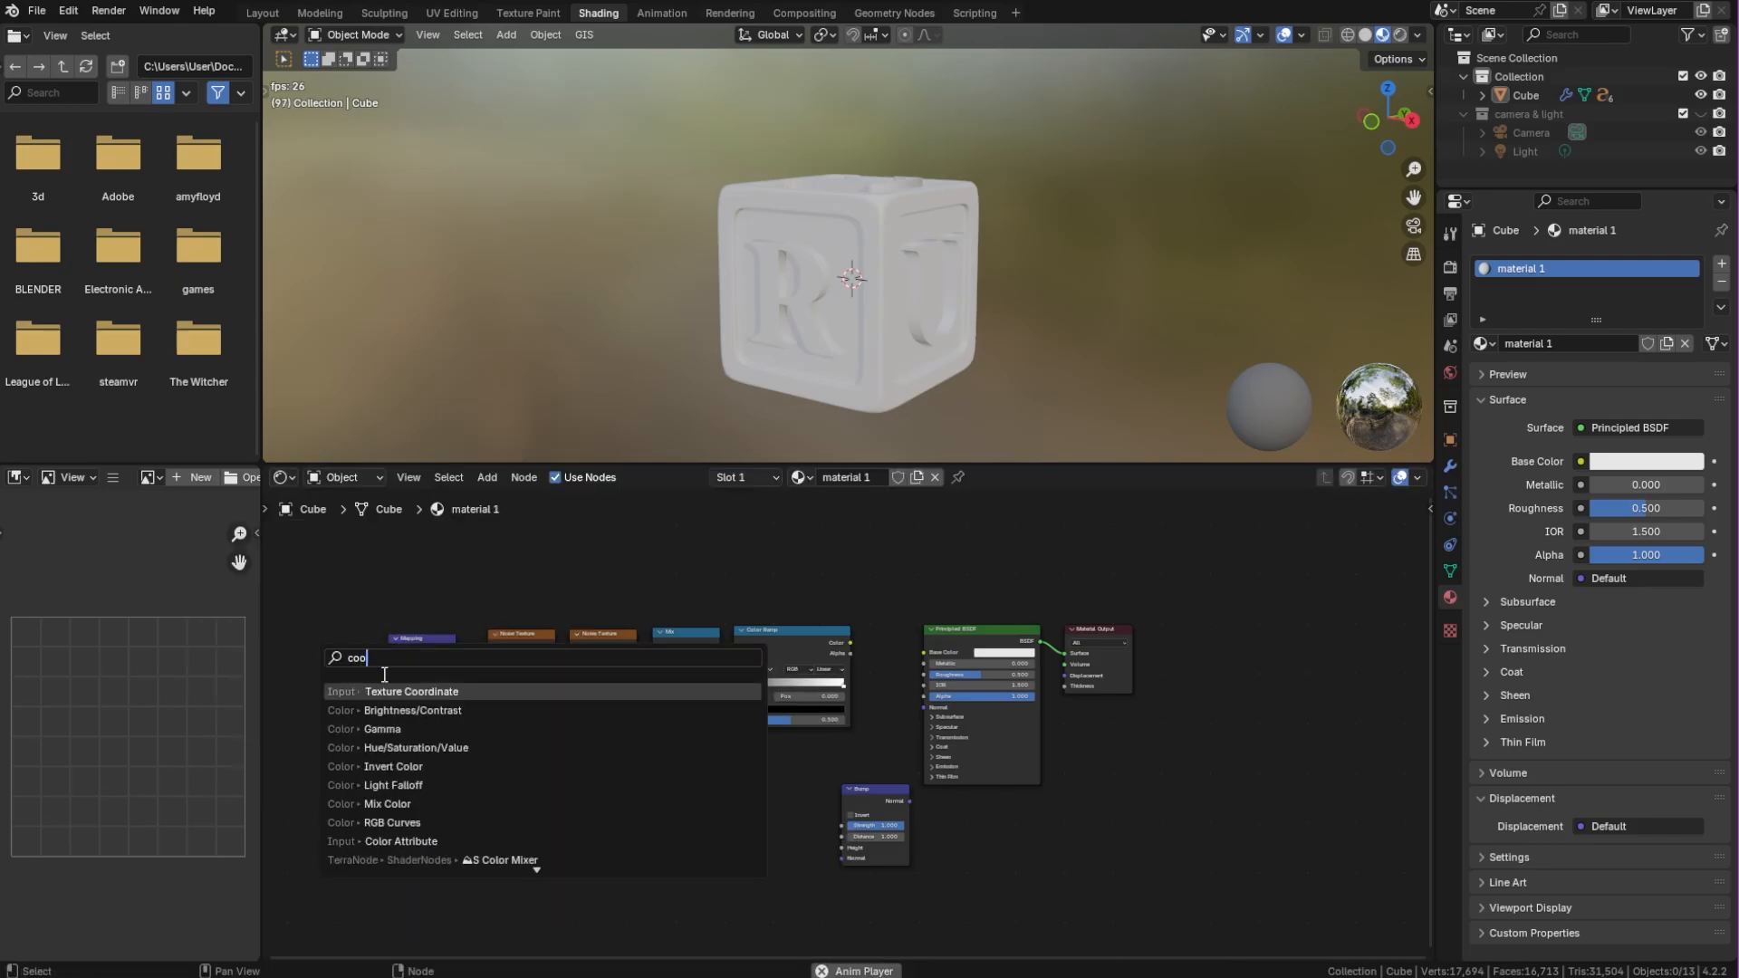
{"action": "key", "text": "Return"}
{"action": "left_click", "coordinate": [348, 659]}
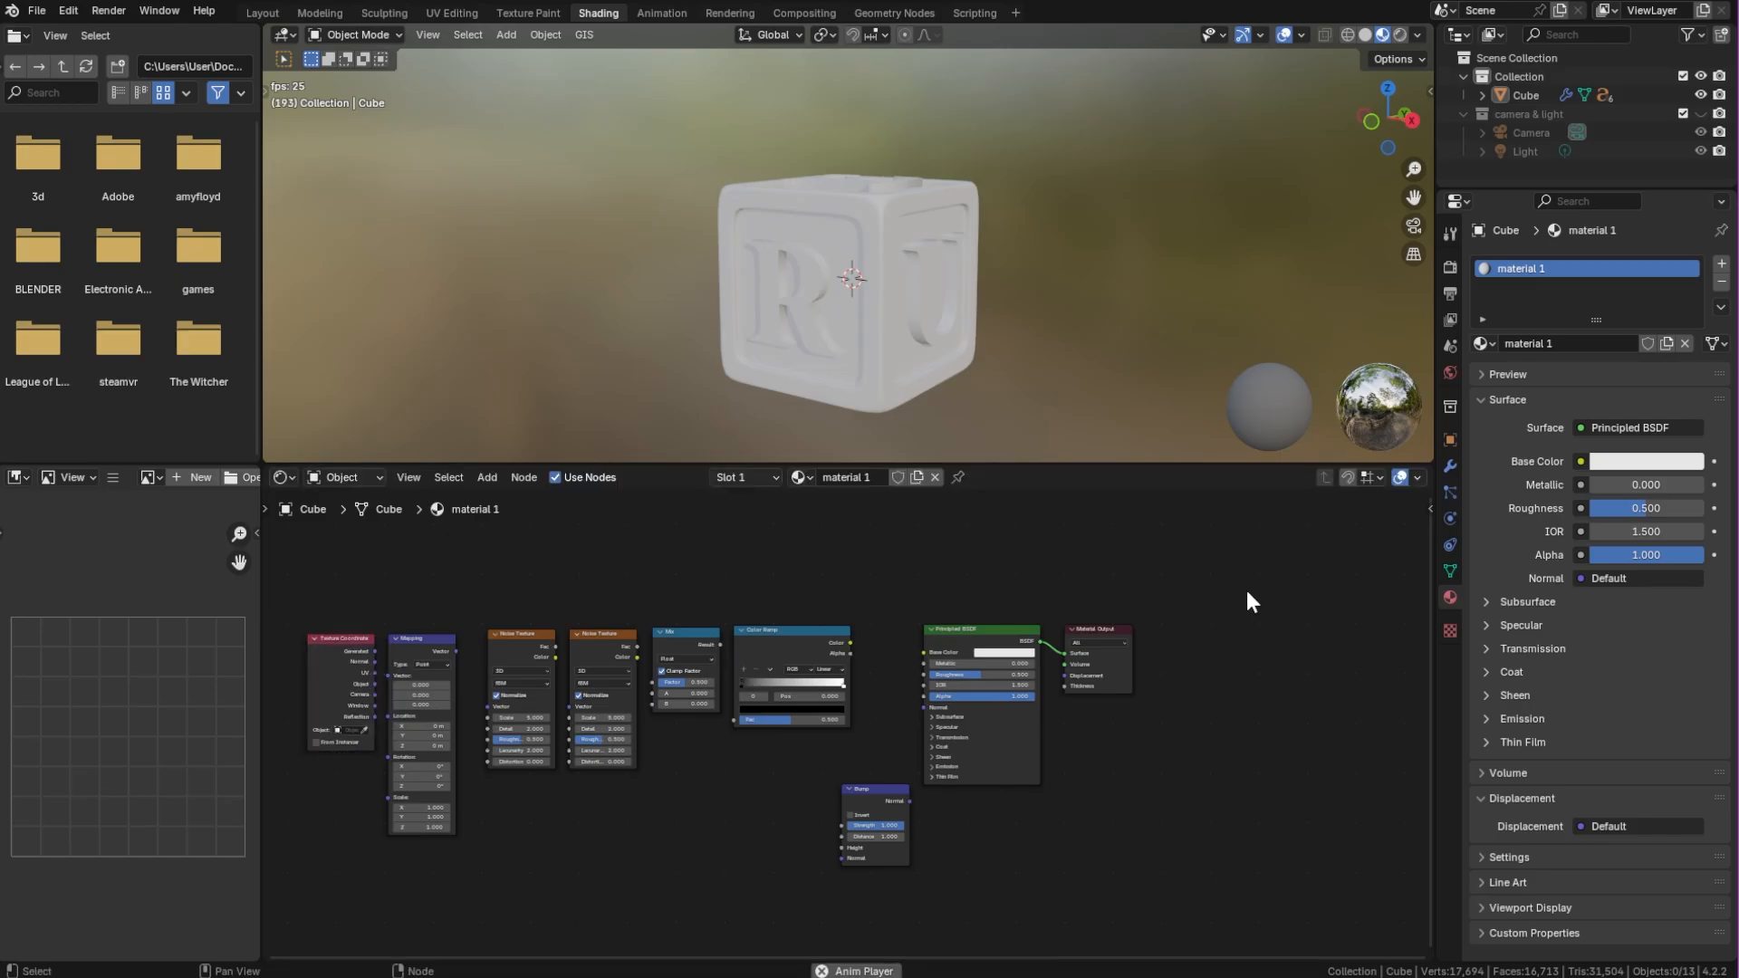
Link the Color Ramp to Base Color and the Bump's Height, and connect the Bump to Normal with Strength 0.192
{"action": "middle_click_drag", "start_coordinate": [1250, 602], "coordinate": [1311, 589]}
{"action": "scroll", "coordinate": [1312, 585], "scroll_direction": "up", "scroll_amount": 2}
{"action": "left_click_drag", "start_coordinate": [637, 553], "coordinate": [742, 573]}
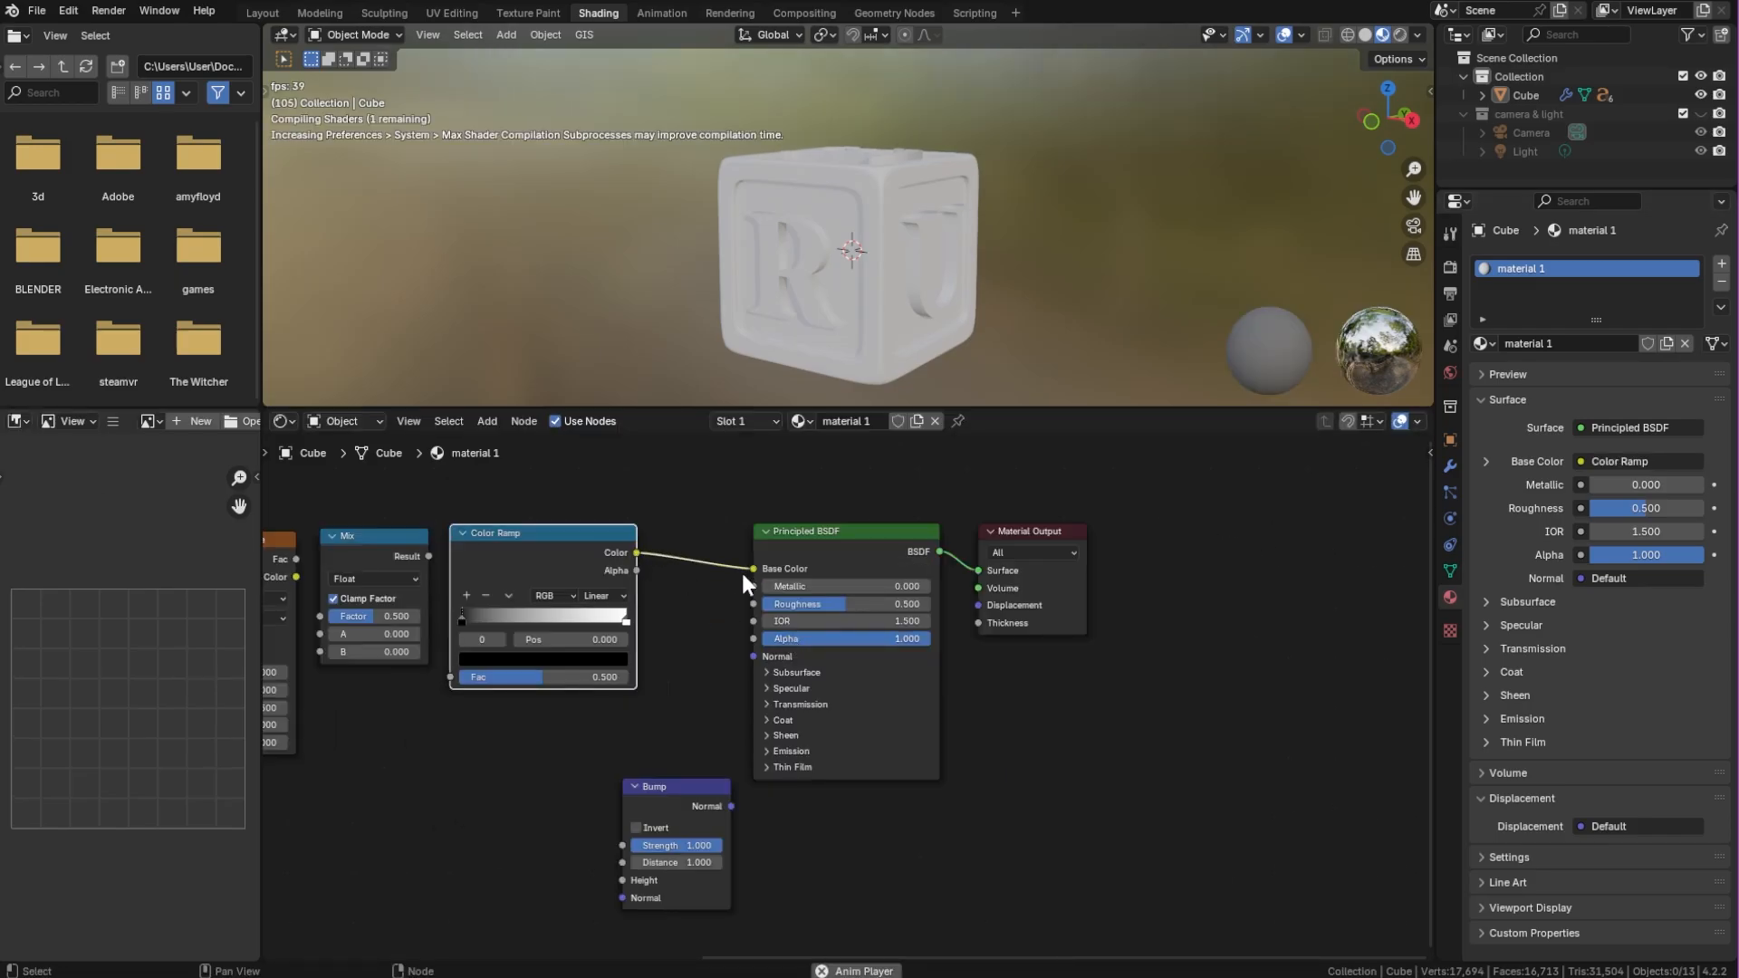
{"action": "left_click", "coordinate": [1055, 707]}
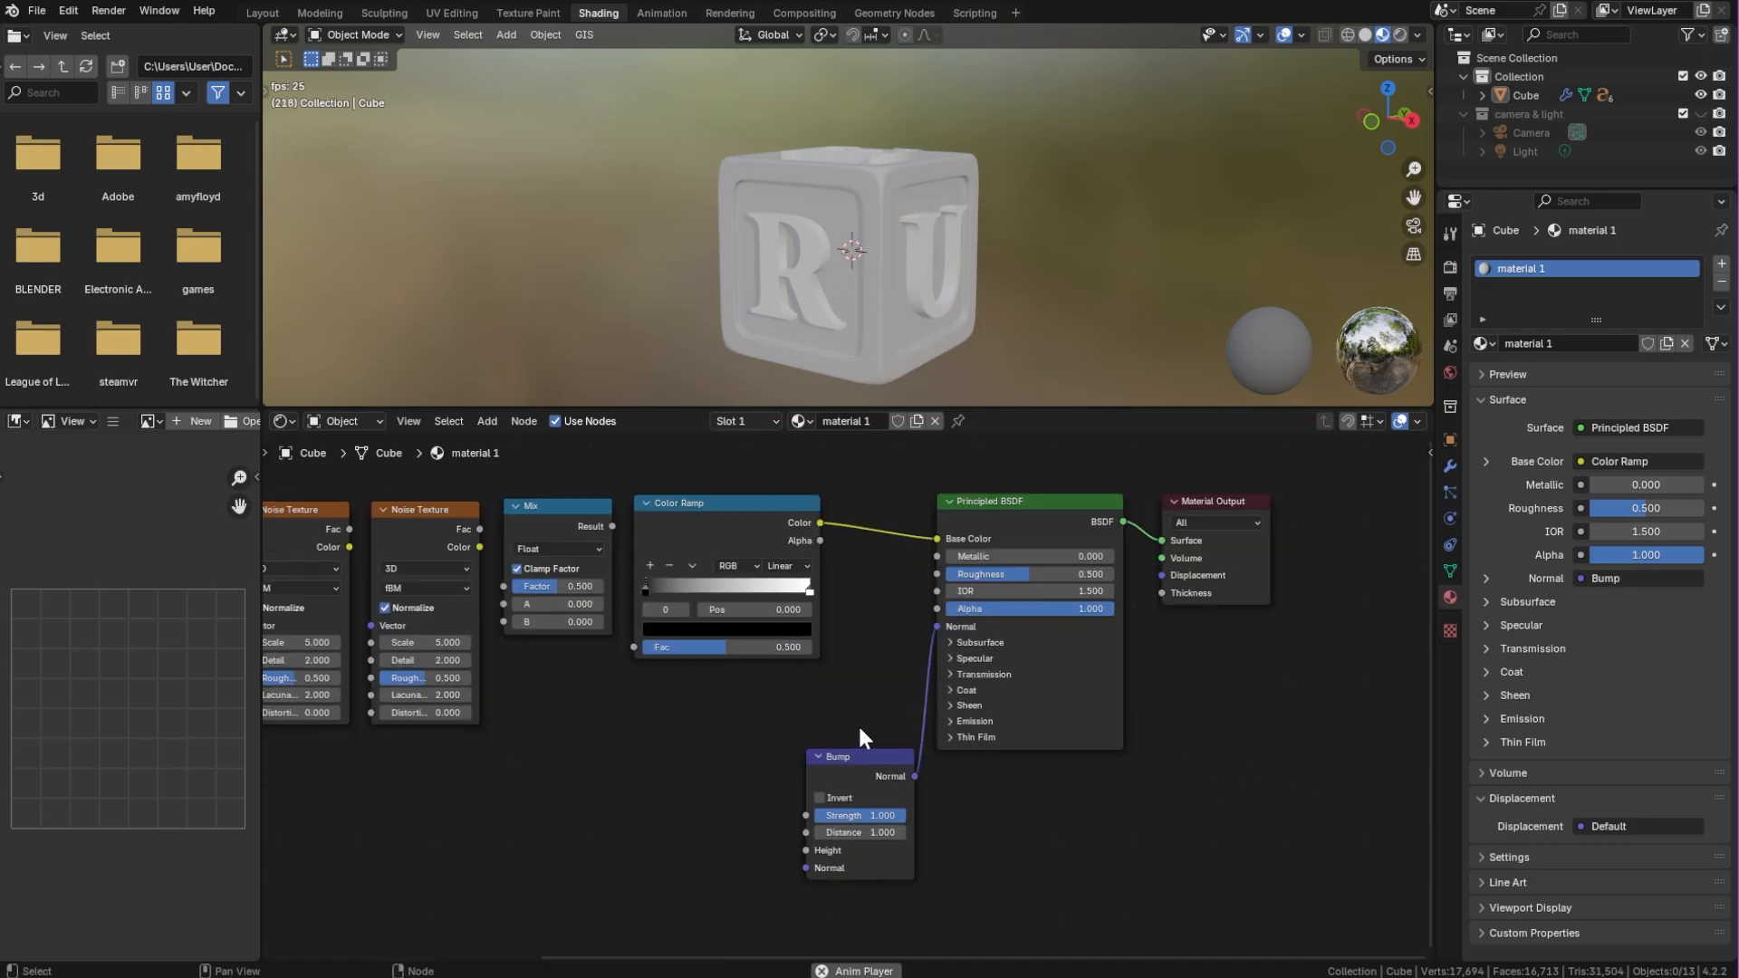
{"action": "left_click_drag", "start_coordinate": [800, 852], "coordinate": [802, 851]}
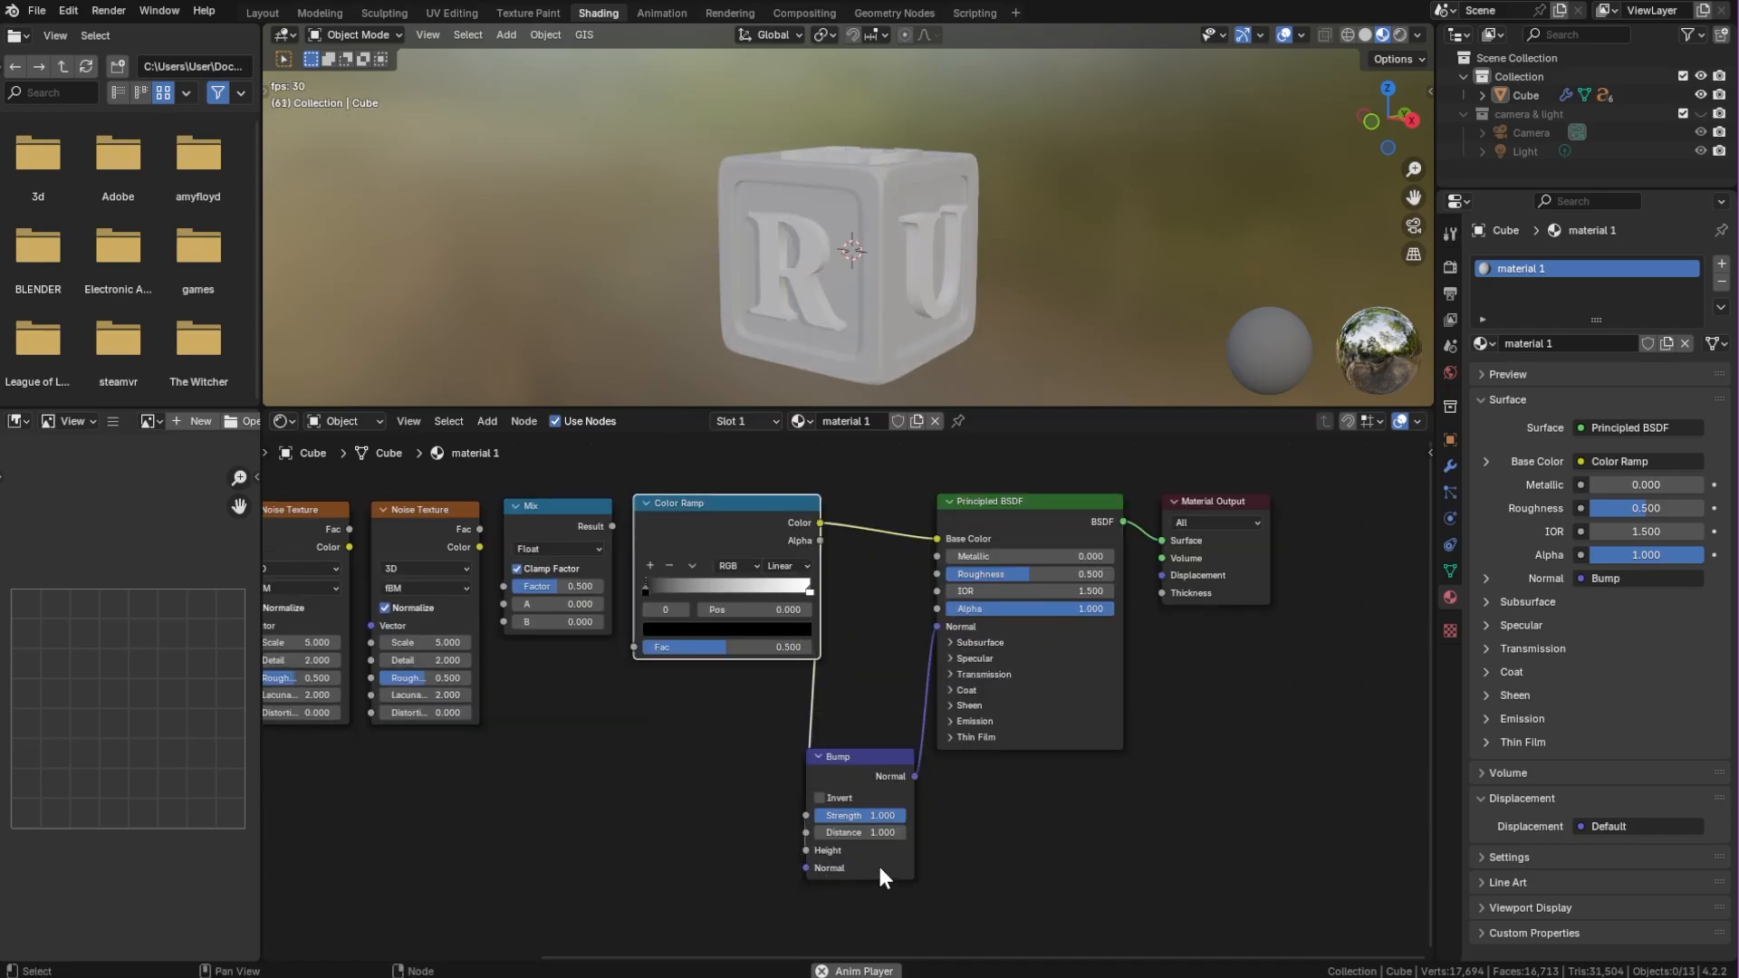
{"action": "left_click", "coordinate": [878, 815]}
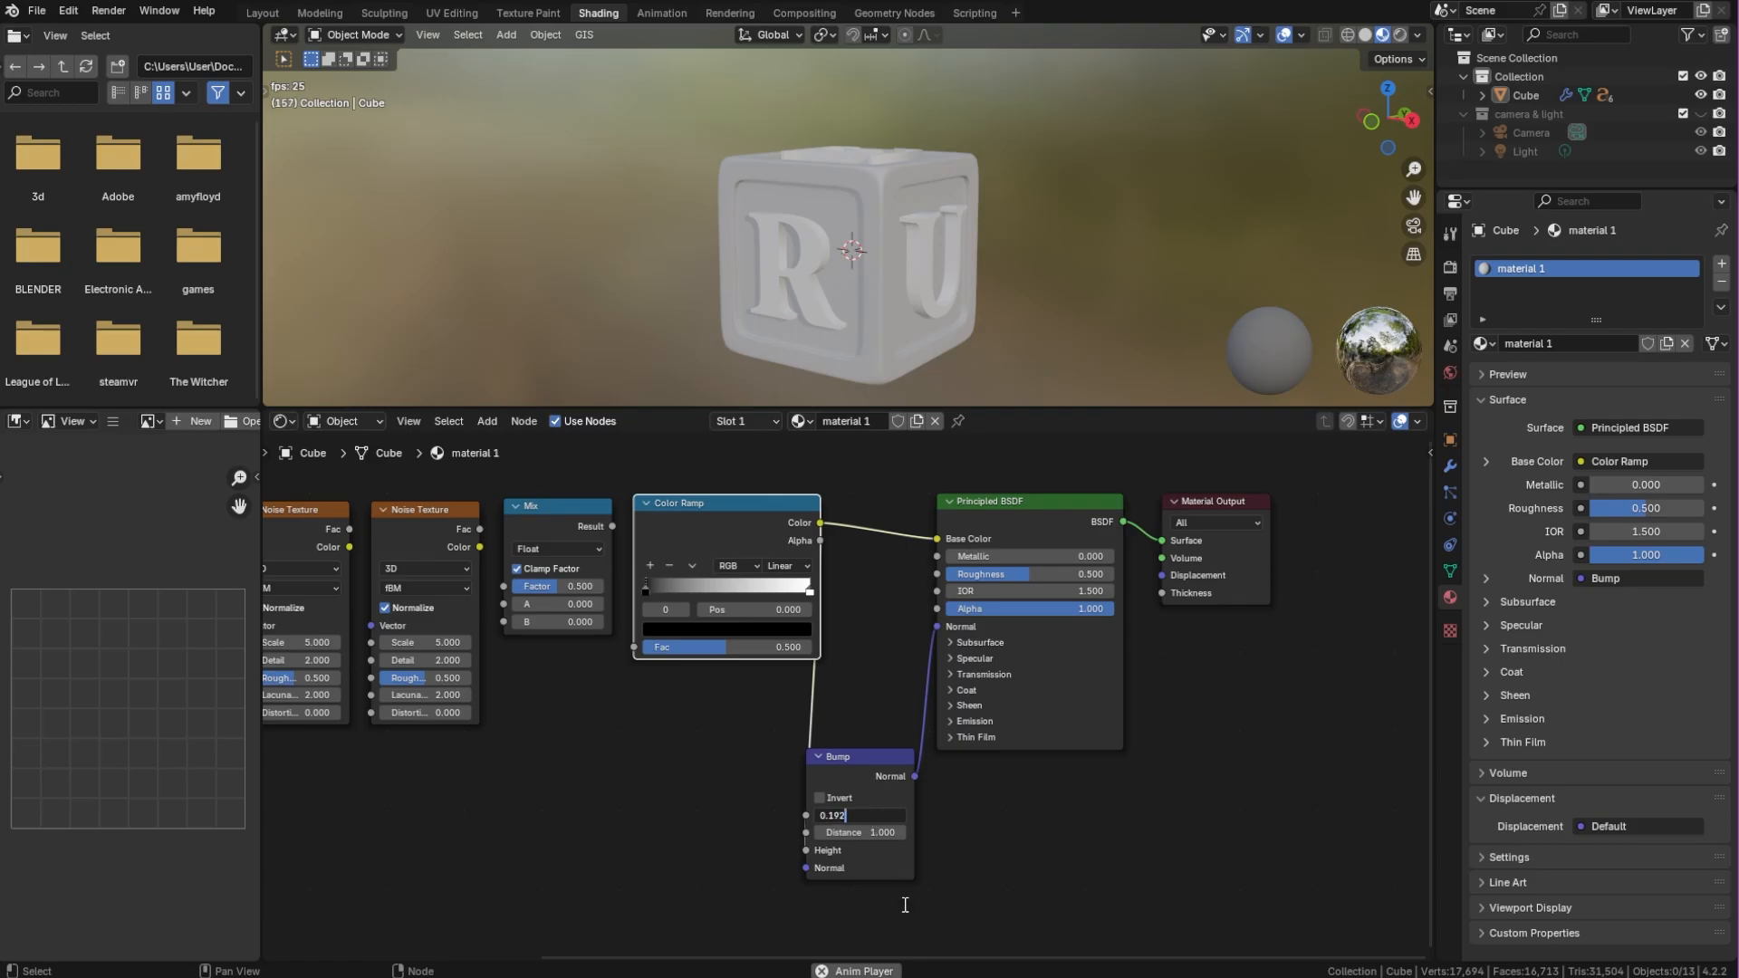
Set the Color Ramp to Ease interpolation with an added middle stop, and link the Mix result to its Fac input
{"action": "middle_click_drag", "start_coordinate": [701, 731], "coordinate": [713, 732], "text": "shift"}
{"action": "left_click_drag", "start_coordinate": [959, 505], "coordinate": [945, 509]}
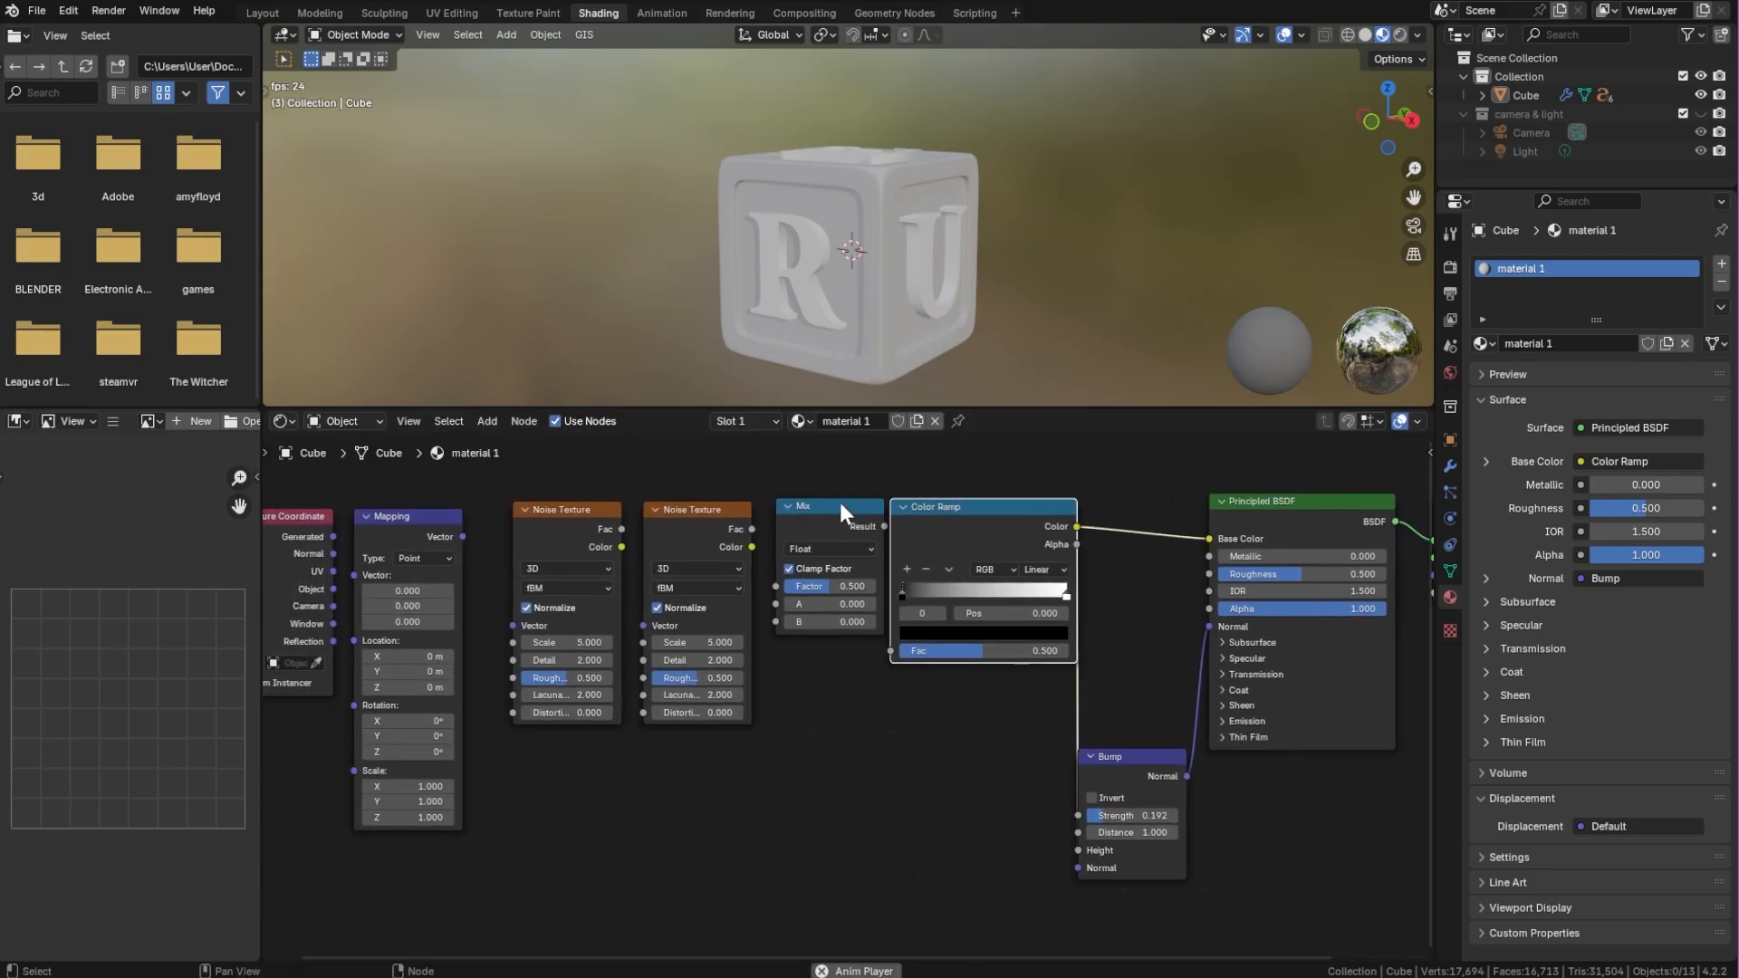
{"action": "left_click_drag", "start_coordinate": [838, 501], "coordinate": [832, 504]}
{"action": "scroll", "coordinate": [941, 666], "scroll_direction": "down", "scroll_amount": 1}
{"action": "left_click", "coordinate": [972, 695]}
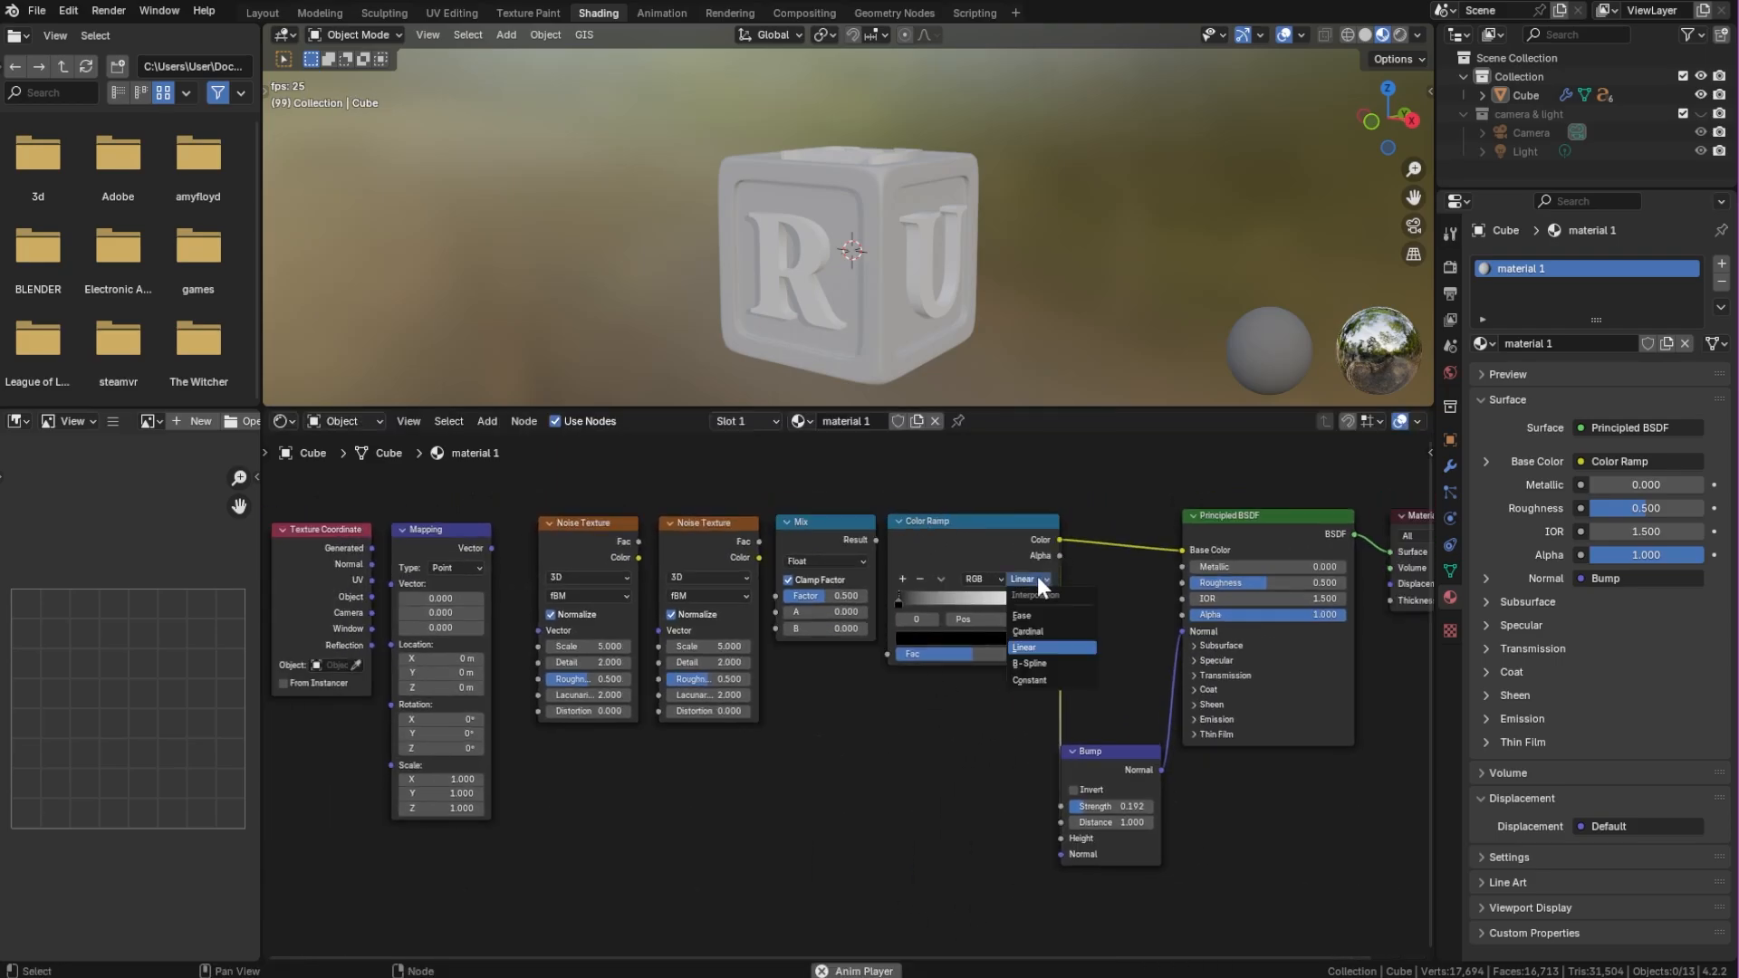
{"action": "left_click", "coordinate": [1021, 615]}
{"action": "left_click", "coordinate": [902, 579]}
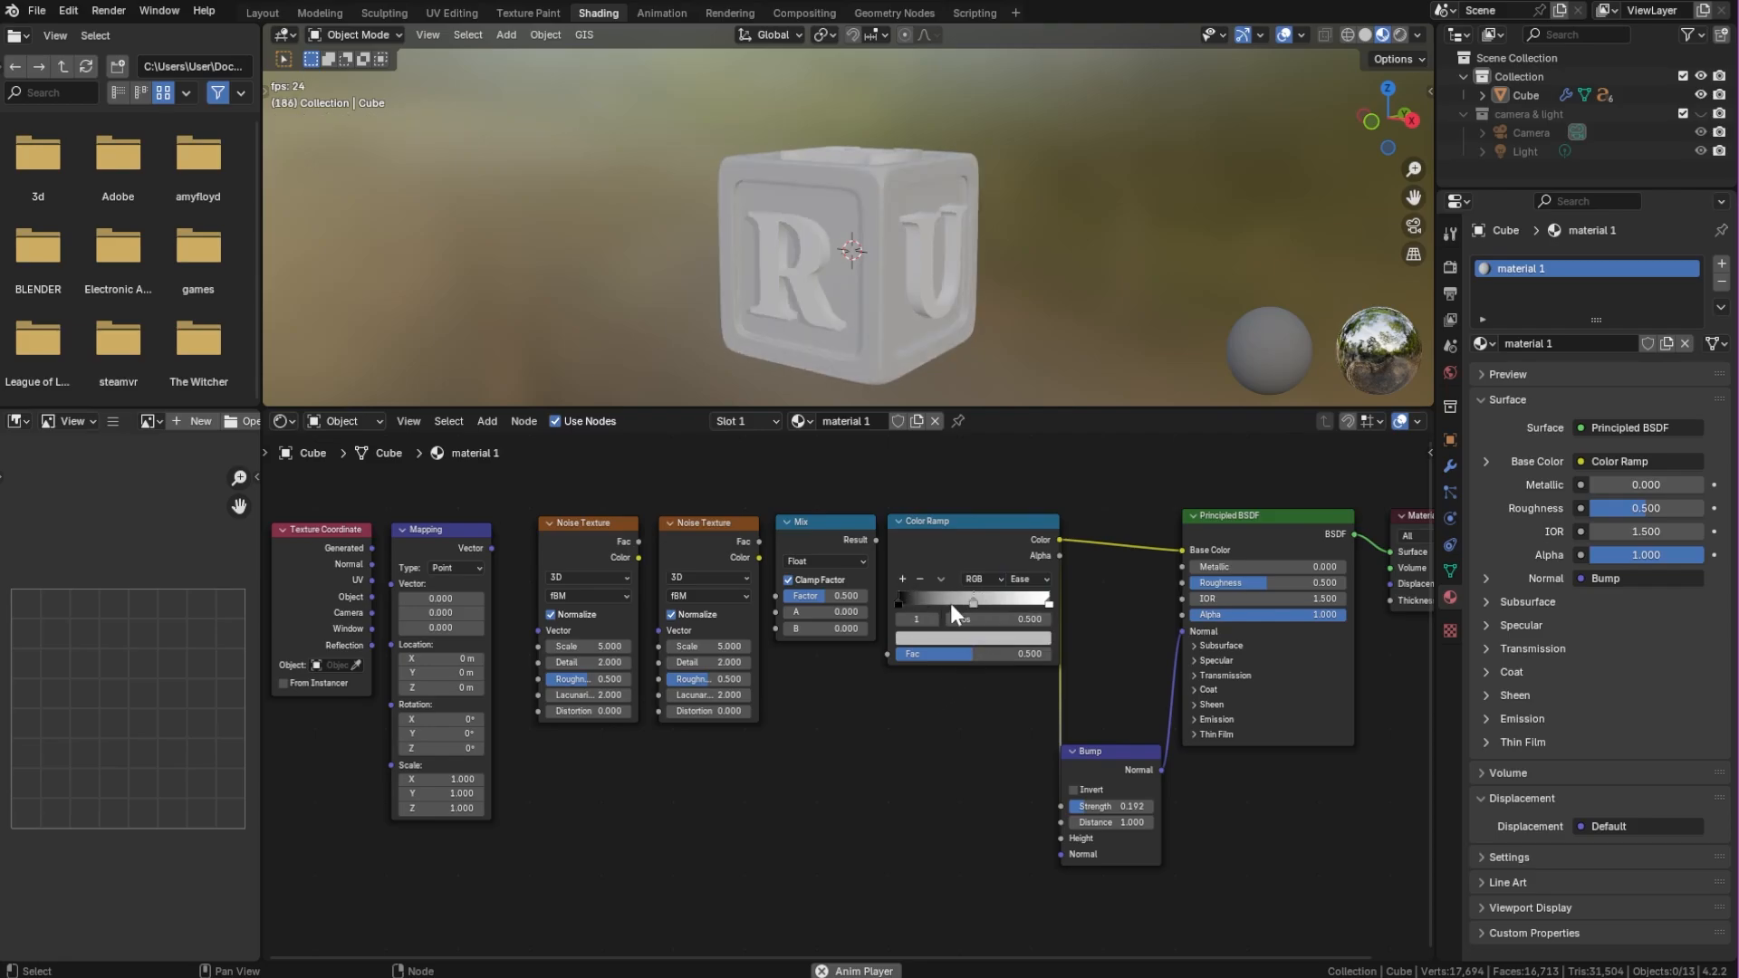
{"action": "left_click", "coordinate": [971, 606]}
{"action": "mouse_move", "coordinate": [971, 606]}
{"action": "left_mouse_down"}
{"action": "mouse_move", "coordinate": [1009, 608]}
{"action": "mouse_move", "coordinate": [914, 612]}
{"action": "mouse_move", "coordinate": [943, 607]}
{"action": "left_mouse_up"}
{"action": "left_click_drag", "start_coordinate": [876, 540], "coordinate": [898, 659]}
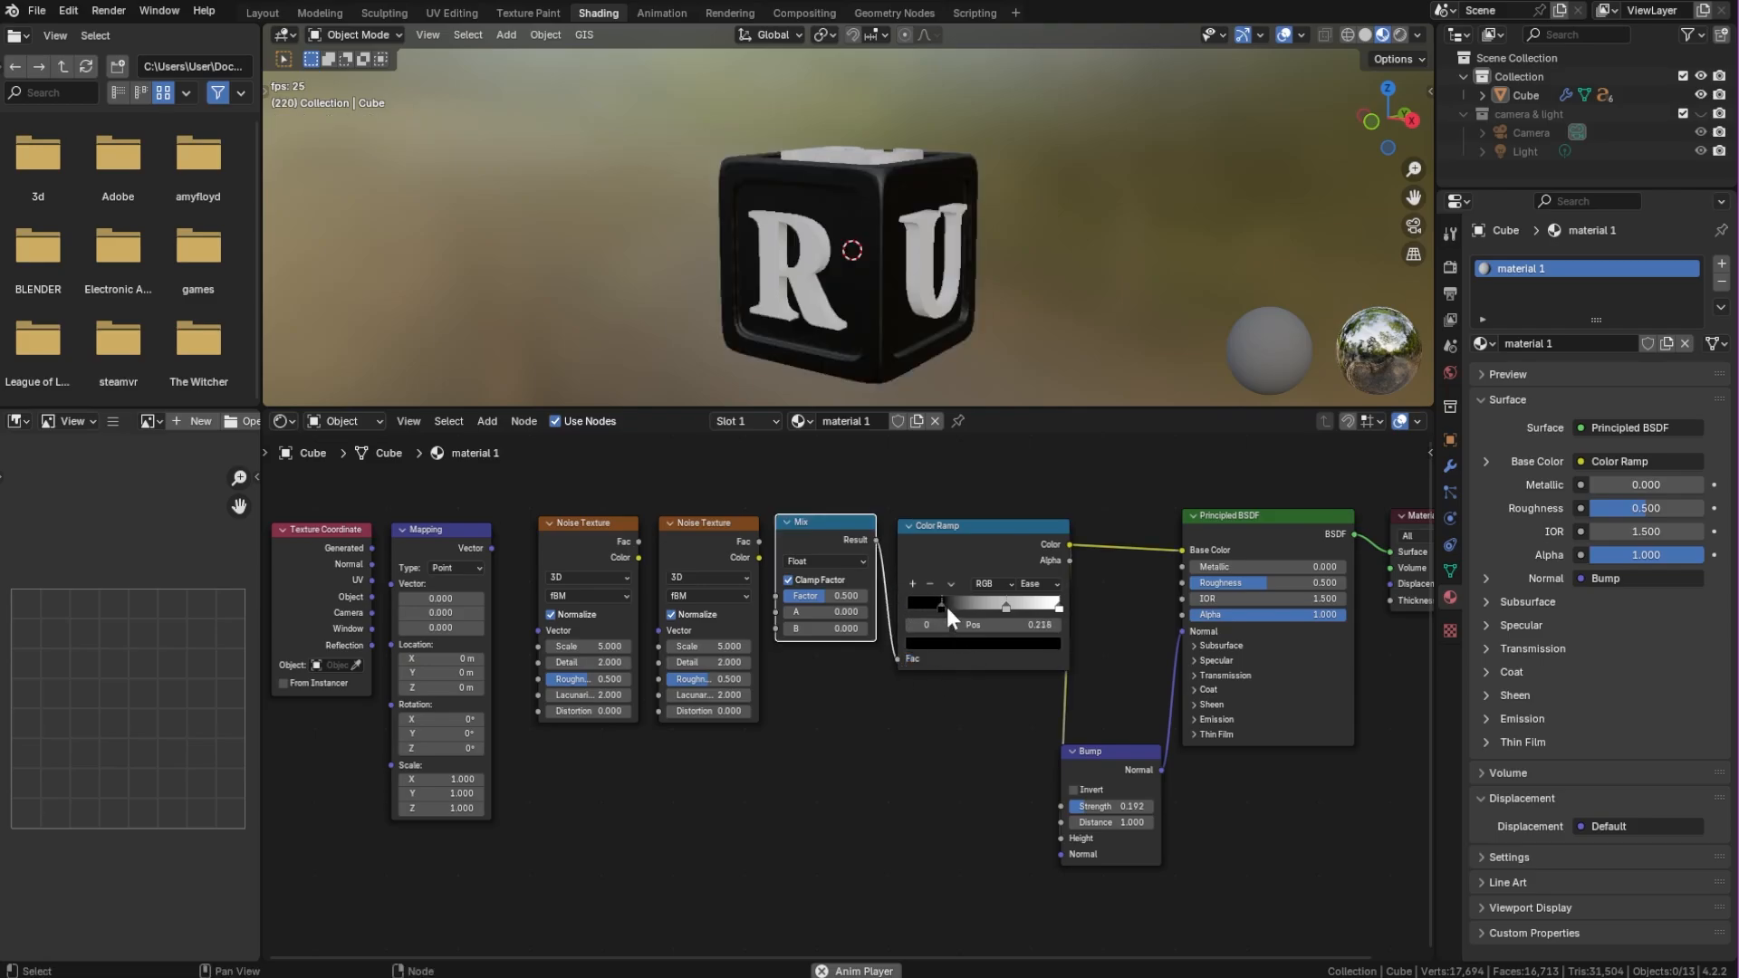
Color the Color Ramp's first, middle and last stops with hex values C29850, 94733C and 6B482B
{"action": "left_click", "coordinate": [956, 643]}
{"action": "type", "text": "C29850"}
{"action": "key", "text": "Return"}
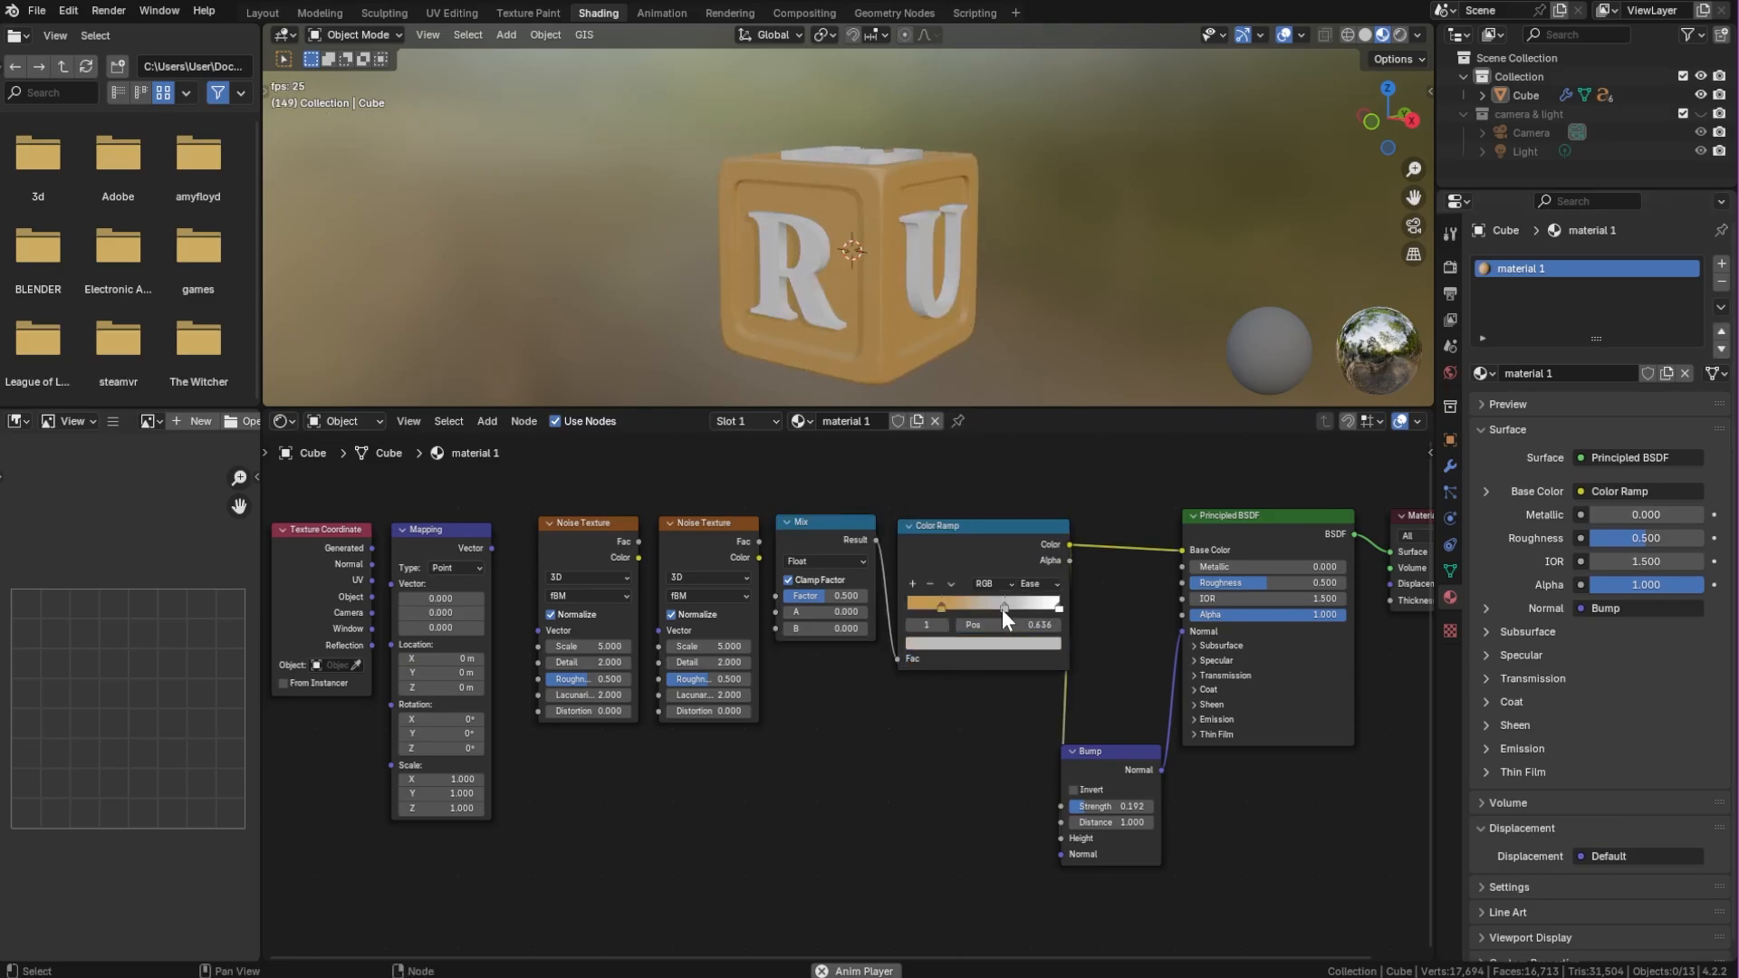
{"action": "left_click", "coordinate": [1002, 611]}
{"action": "left_click", "coordinate": [992, 643]}
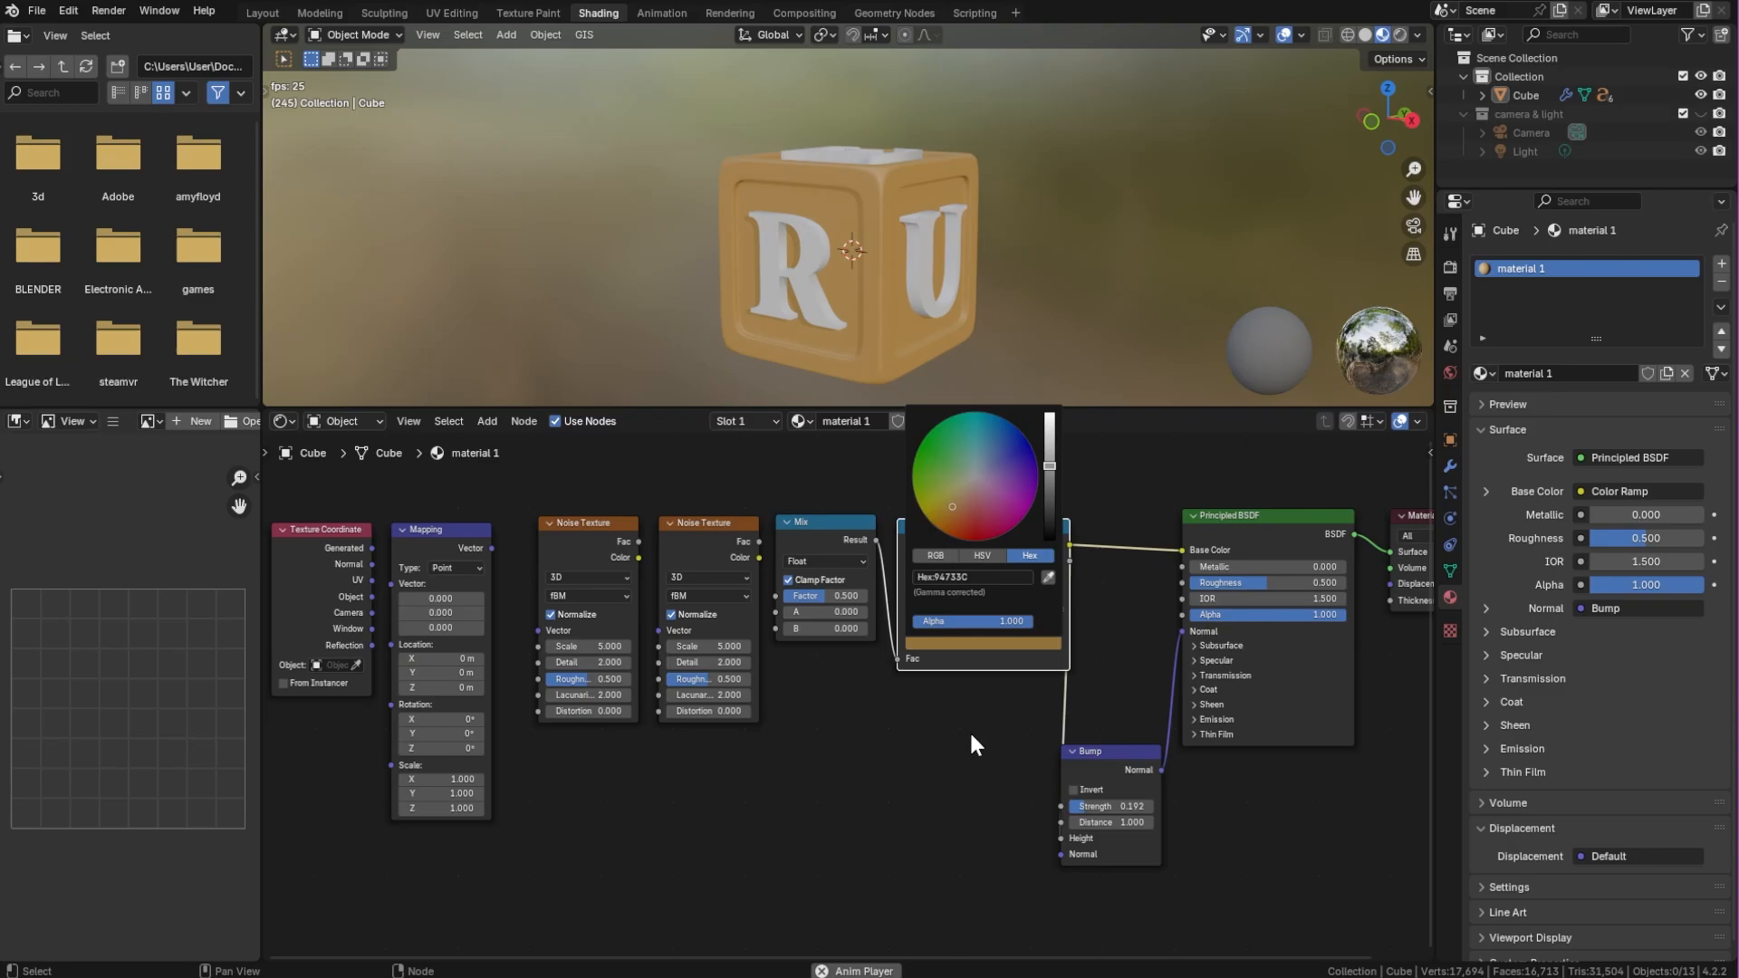
{"action": "left_click", "coordinate": [1022, 648]}
{"action": "left_click", "coordinate": [970, 577]}
{"action": "type", "text": "6B482B"}
{"action": "key", "text": "Return"}
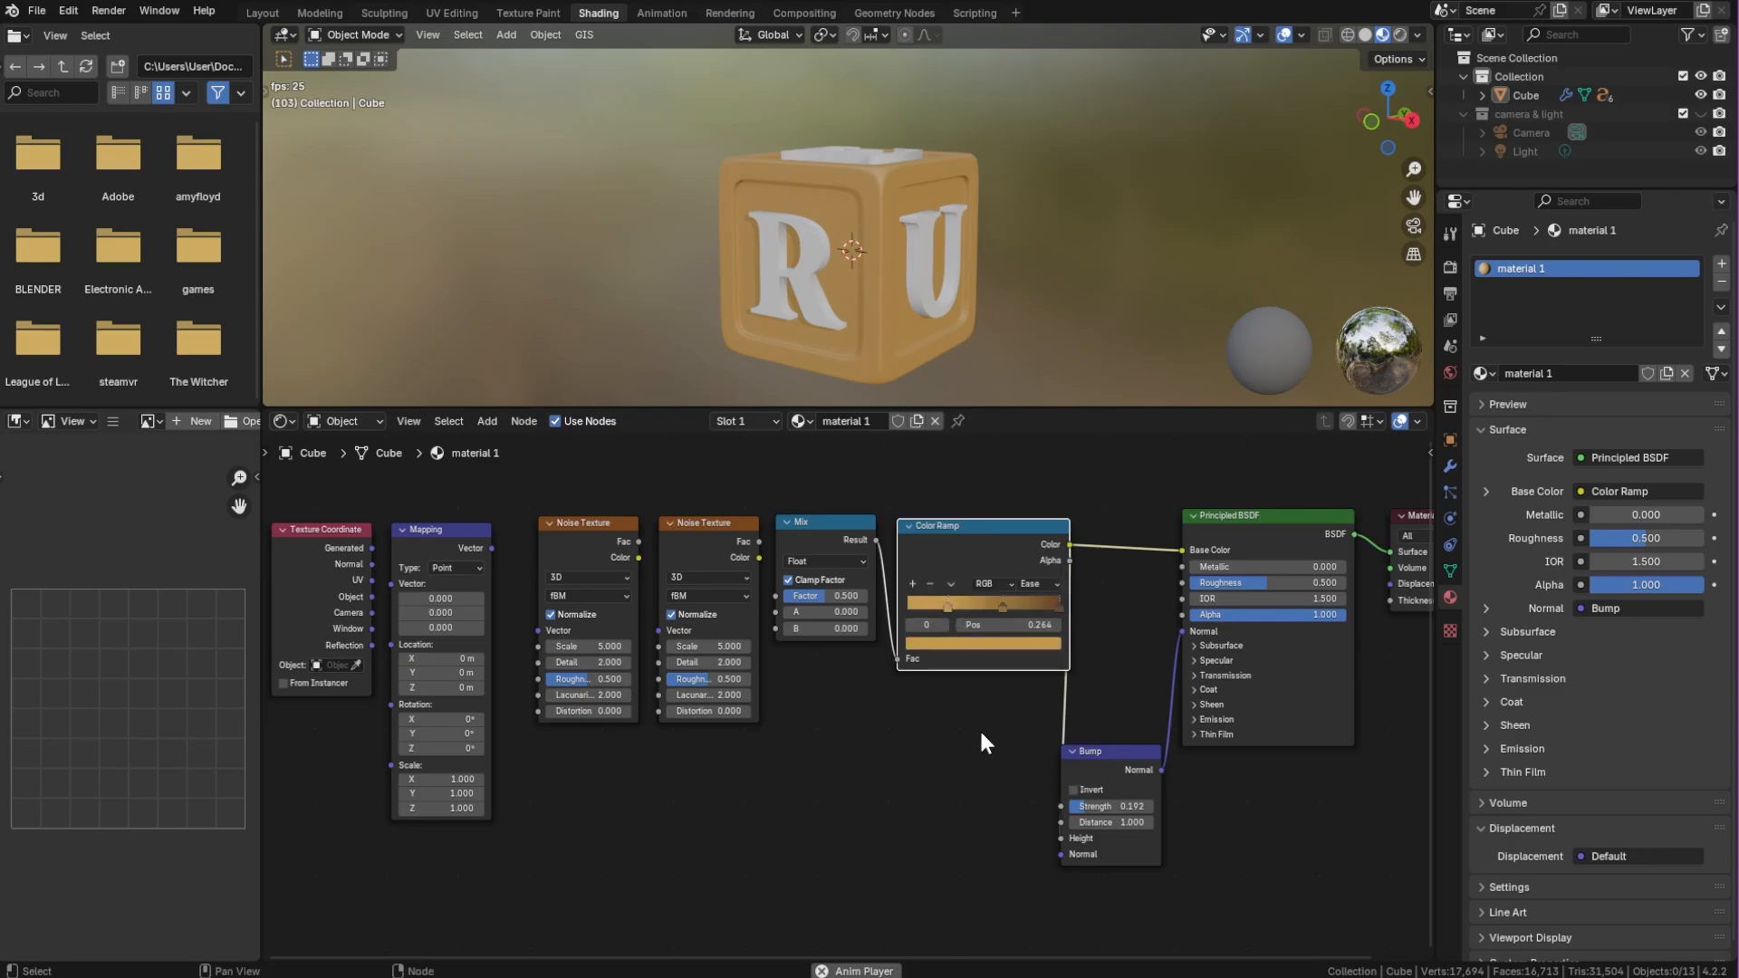
Link the two Noise Textures into the Mix node's A and B inputs, and set its Factor to 0.8
{"action": "left_click", "coordinate": [958, 699]}
{"action": "middle_click_drag", "start_coordinate": [894, 695], "coordinate": [1074, 694]}
{"action": "left_click_drag", "start_coordinate": [938, 541], "coordinate": [957, 626]}
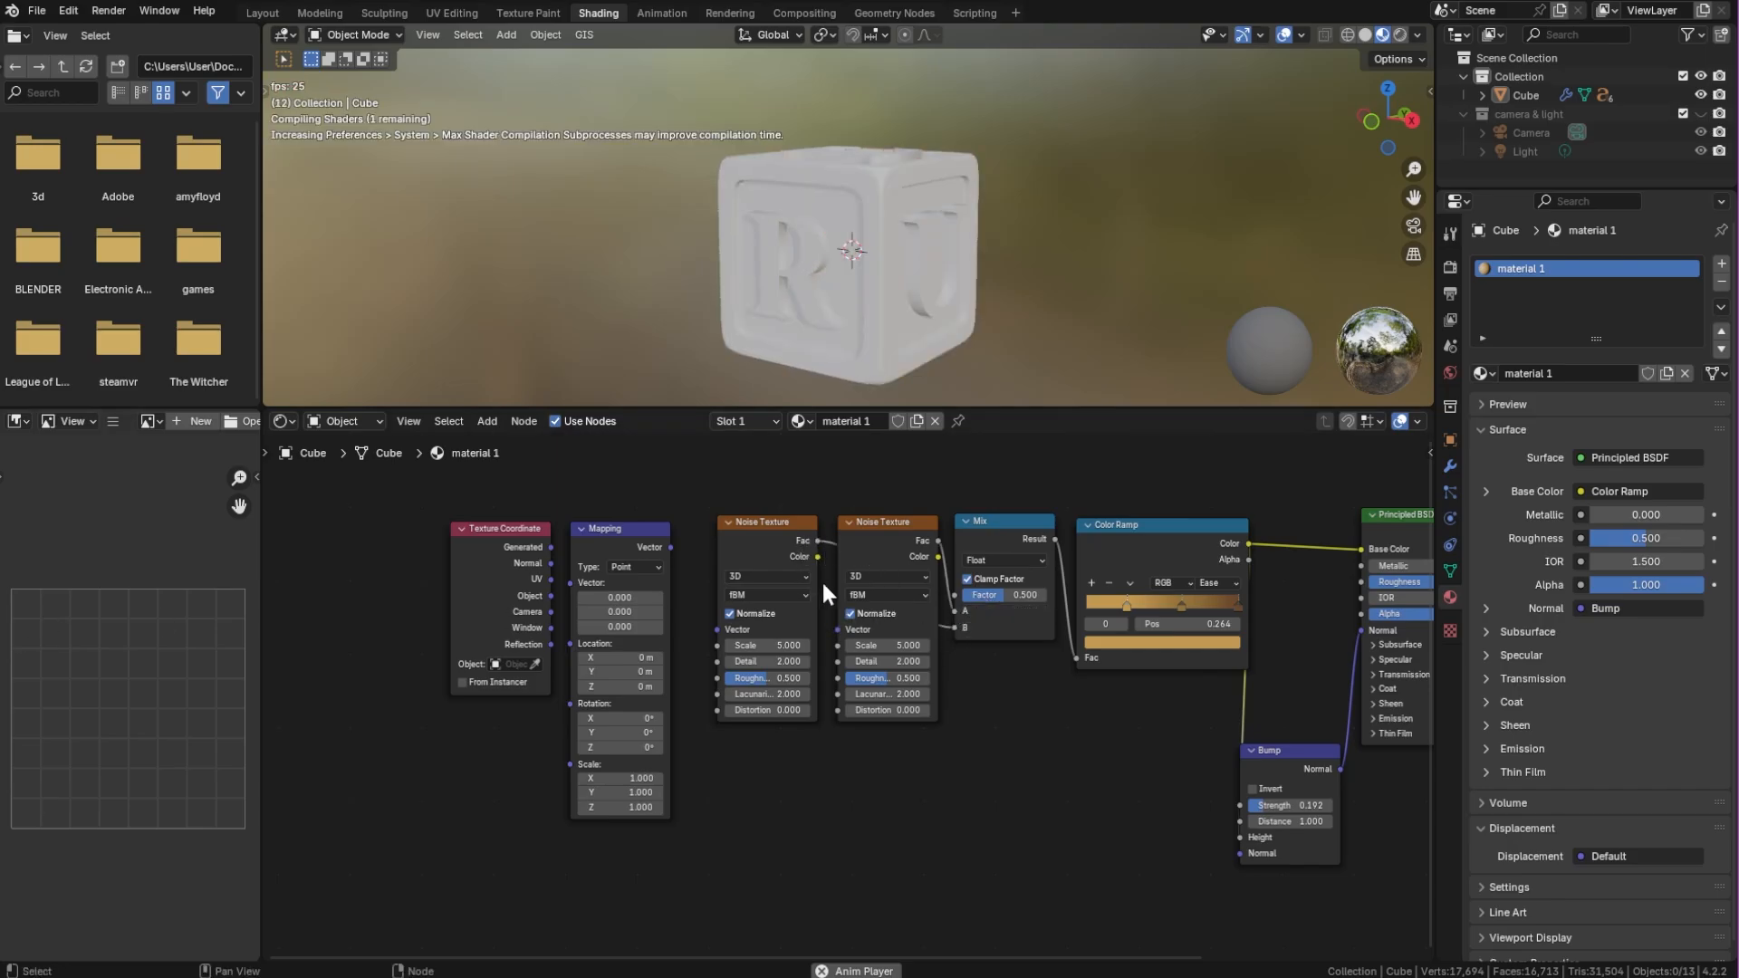
{"action": "left_click", "coordinate": [1024, 600]}
{"action": "type", "text": "0.8"}
{"action": "key", "text": "Return"}
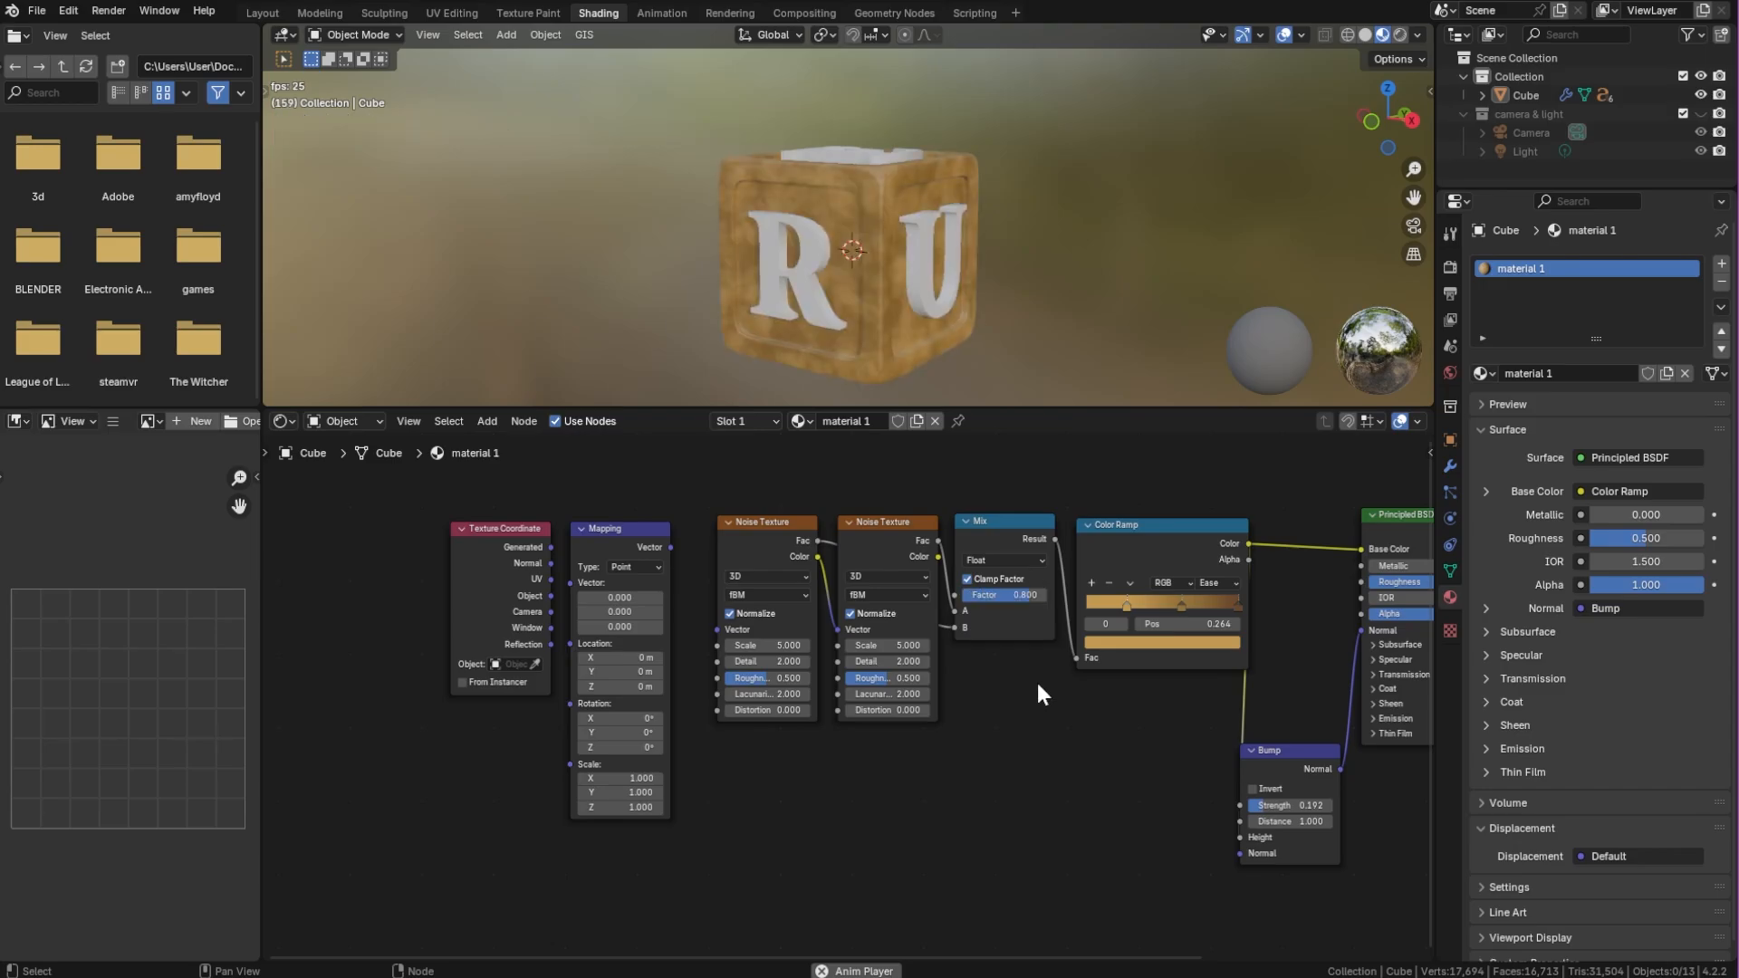
Set the second Noise Texture to Scale 2, Detail 10, Roughness 0.9 and Distortion 1.1, and the first one's Distortion to 1.1
{"action": "left_click", "coordinate": [899, 646]}
{"action": "left_click", "coordinate": [906, 662]}
{"action": "type", "text": "10"}
{"action": "left_click", "coordinate": [774, 711]}
{"action": "type", "text": "1"}
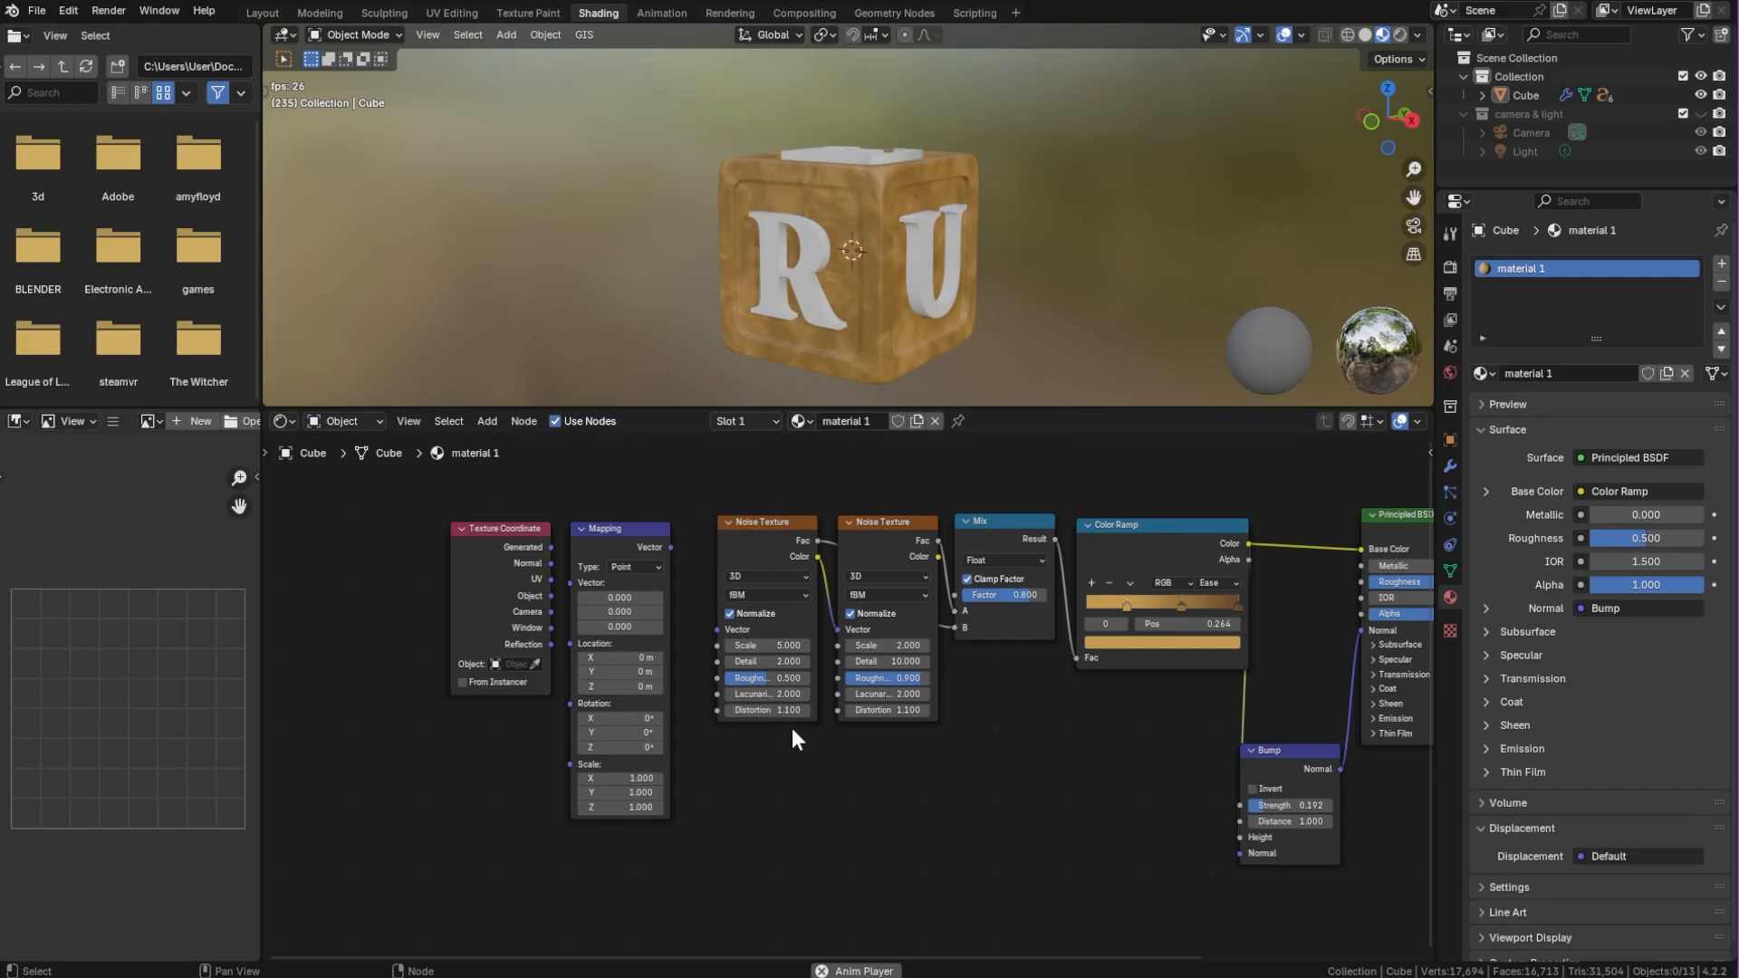
Set the first Noise Texture to Scale 1 and Detail 10, and feed it Generated coordinates through the Mapping node
{"action": "left_click", "coordinate": [768, 646]}
{"action": "type", "text": "1"}
{"action": "key", "text": "Return"}
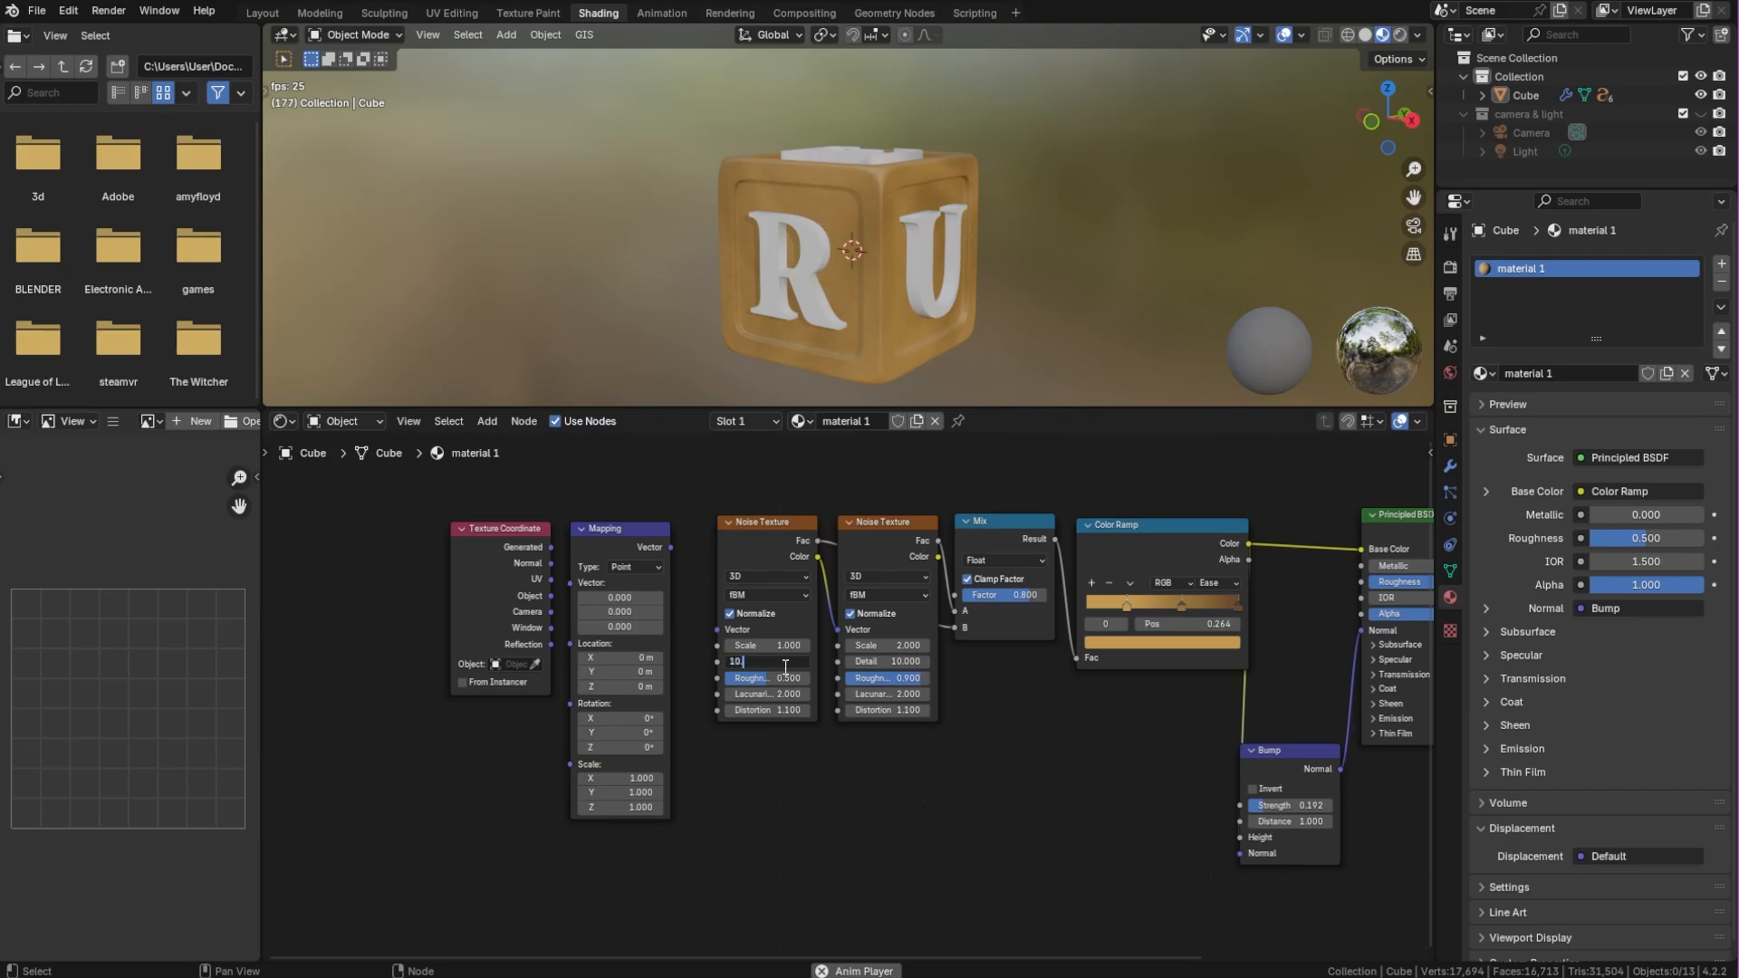
{"action": "left_click_drag", "start_coordinate": [670, 547], "coordinate": [717, 630]}
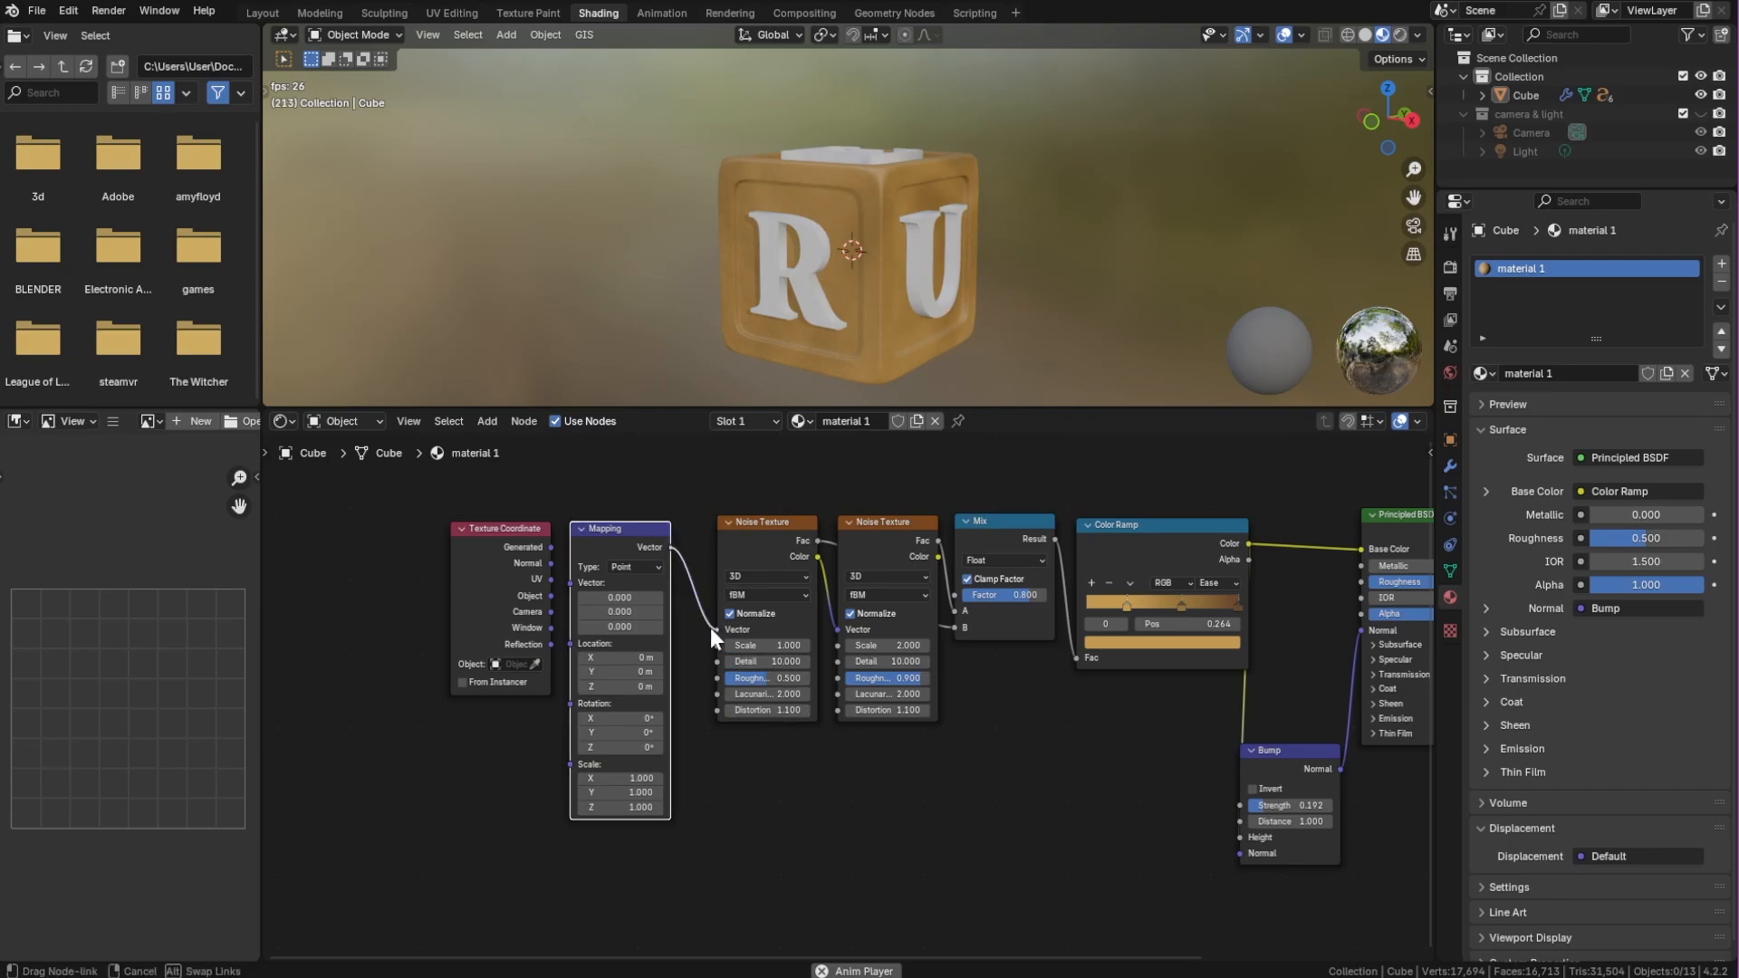
{"action": "left_click_drag", "start_coordinate": [551, 547], "coordinate": [570, 582]}
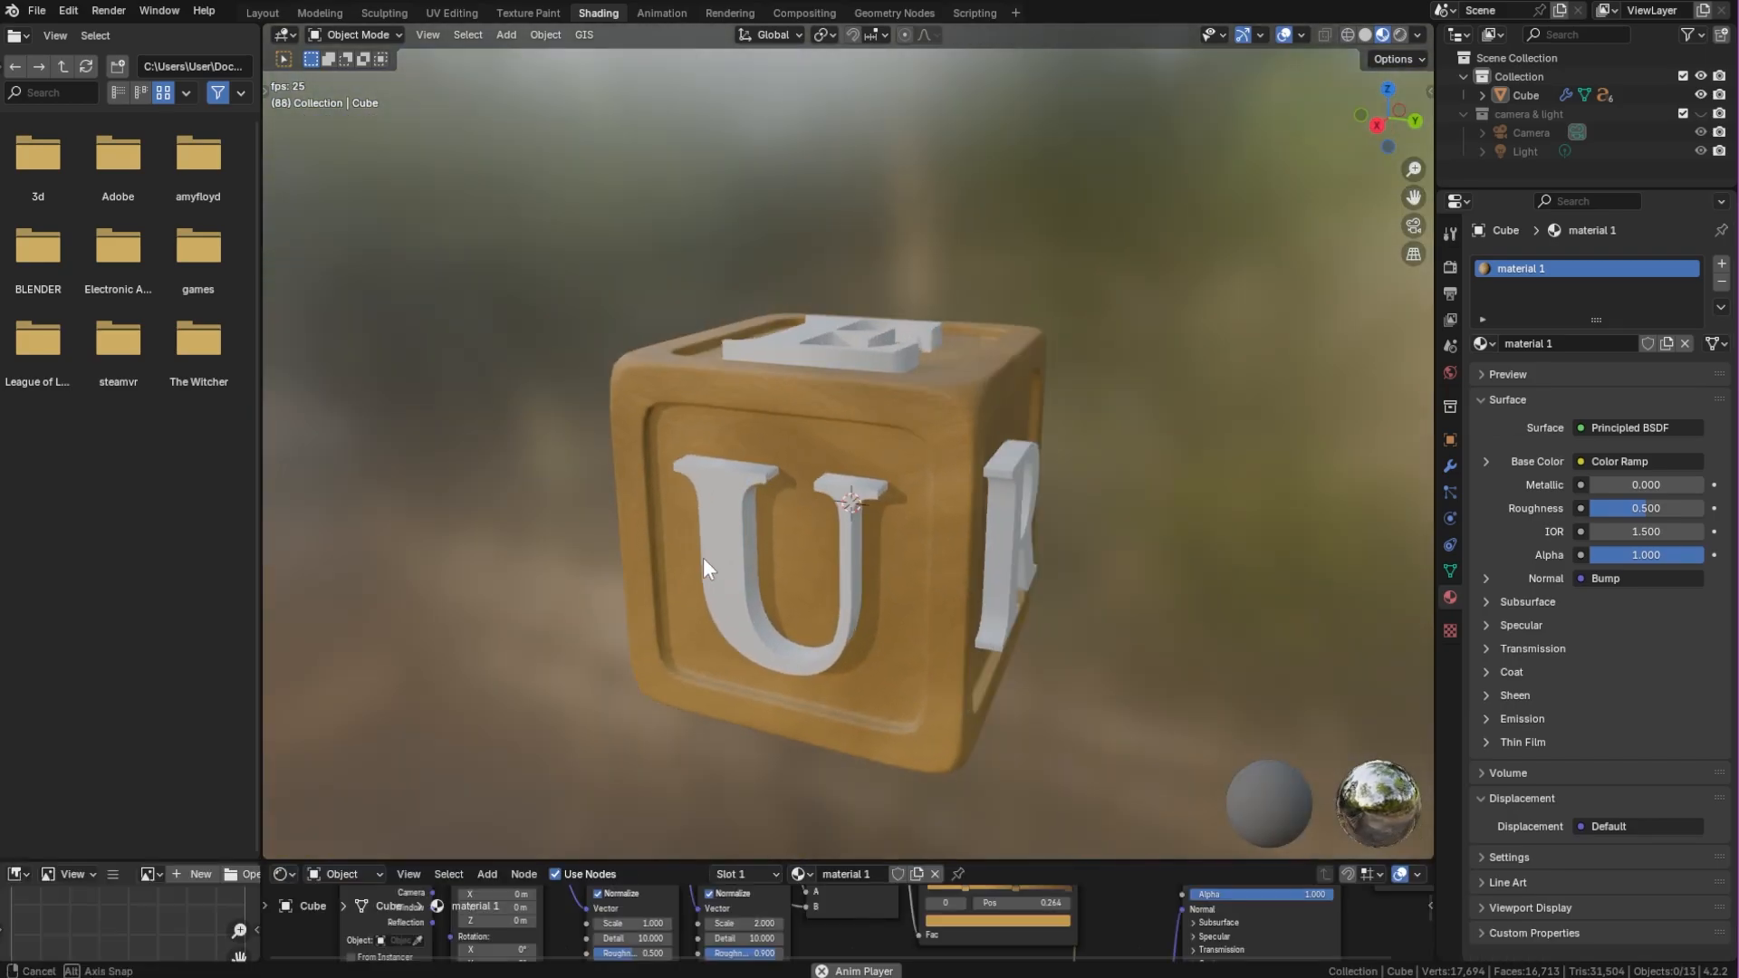
Give the raised letter U a new material with a red base color and Roughness 0.159
{"action": "middle_click_drag", "start_coordinate": [703, 557], "coordinate": [930, 534]}
{"action": "left_click", "coordinate": [938, 520]}
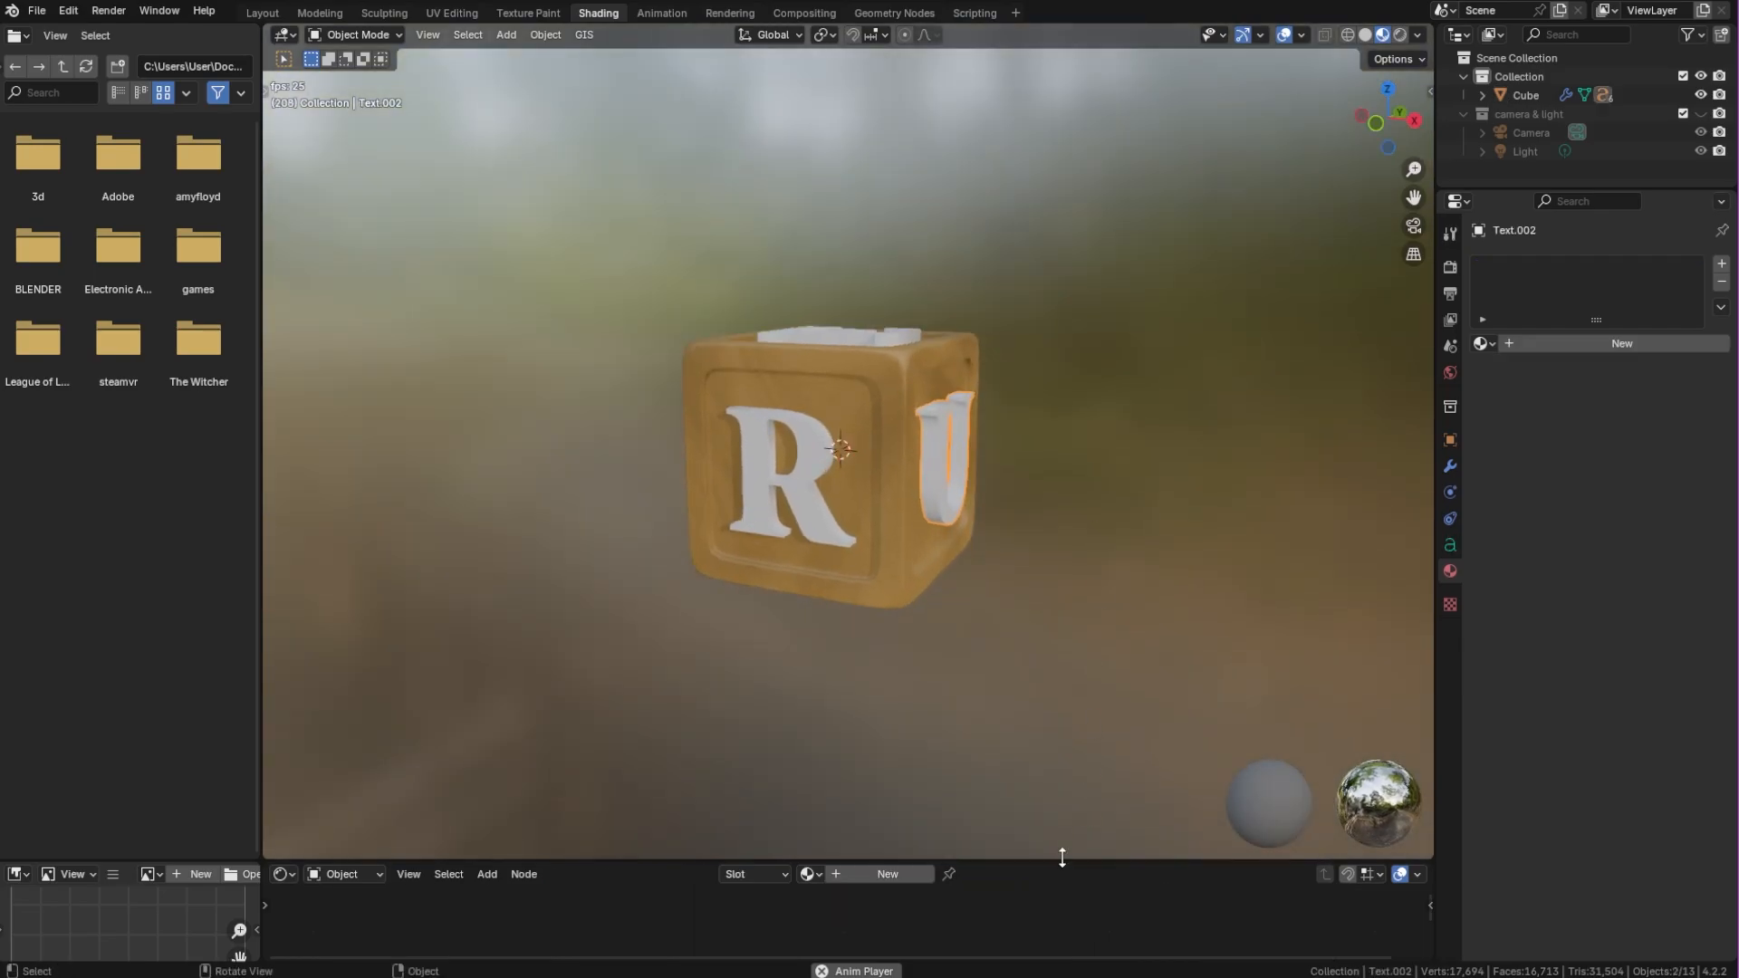
{"action": "left_click_drag", "start_coordinate": [1060, 859], "coordinate": [1048, 765]}
{"action": "left_click", "coordinate": [1622, 343]}
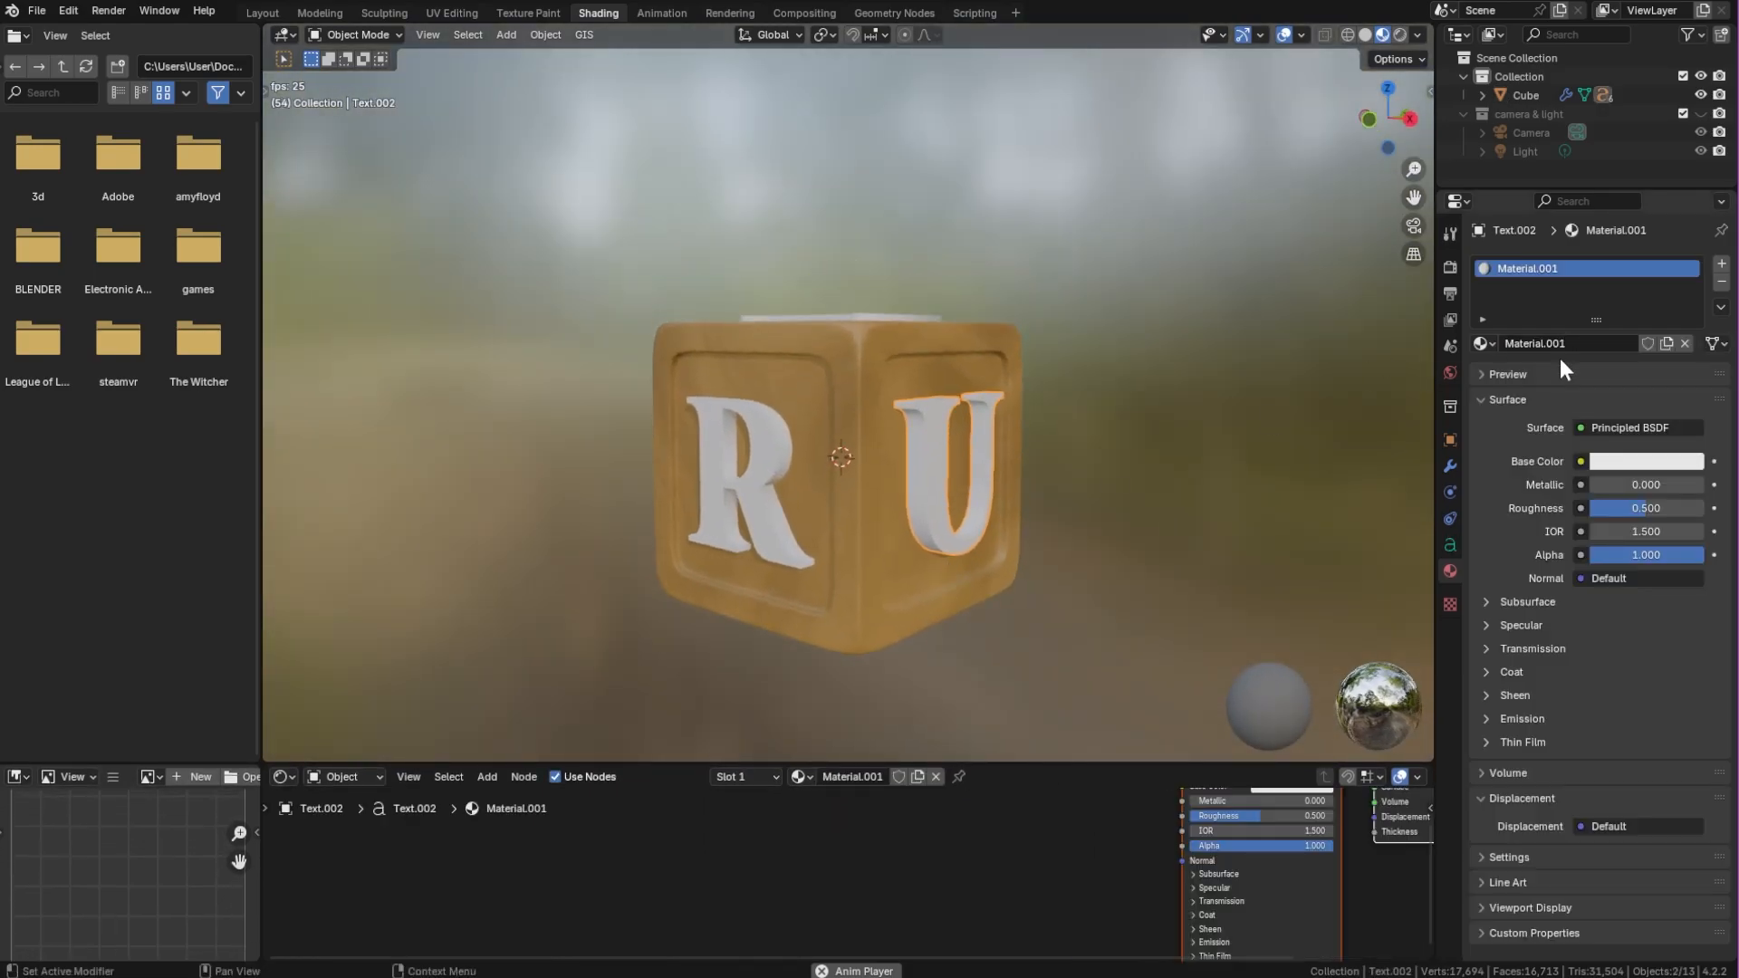
{"action": "left_click", "coordinate": [1647, 461]}
{"action": "left_click_drag", "start_coordinate": [1567, 328], "coordinate": [1599, 314]}
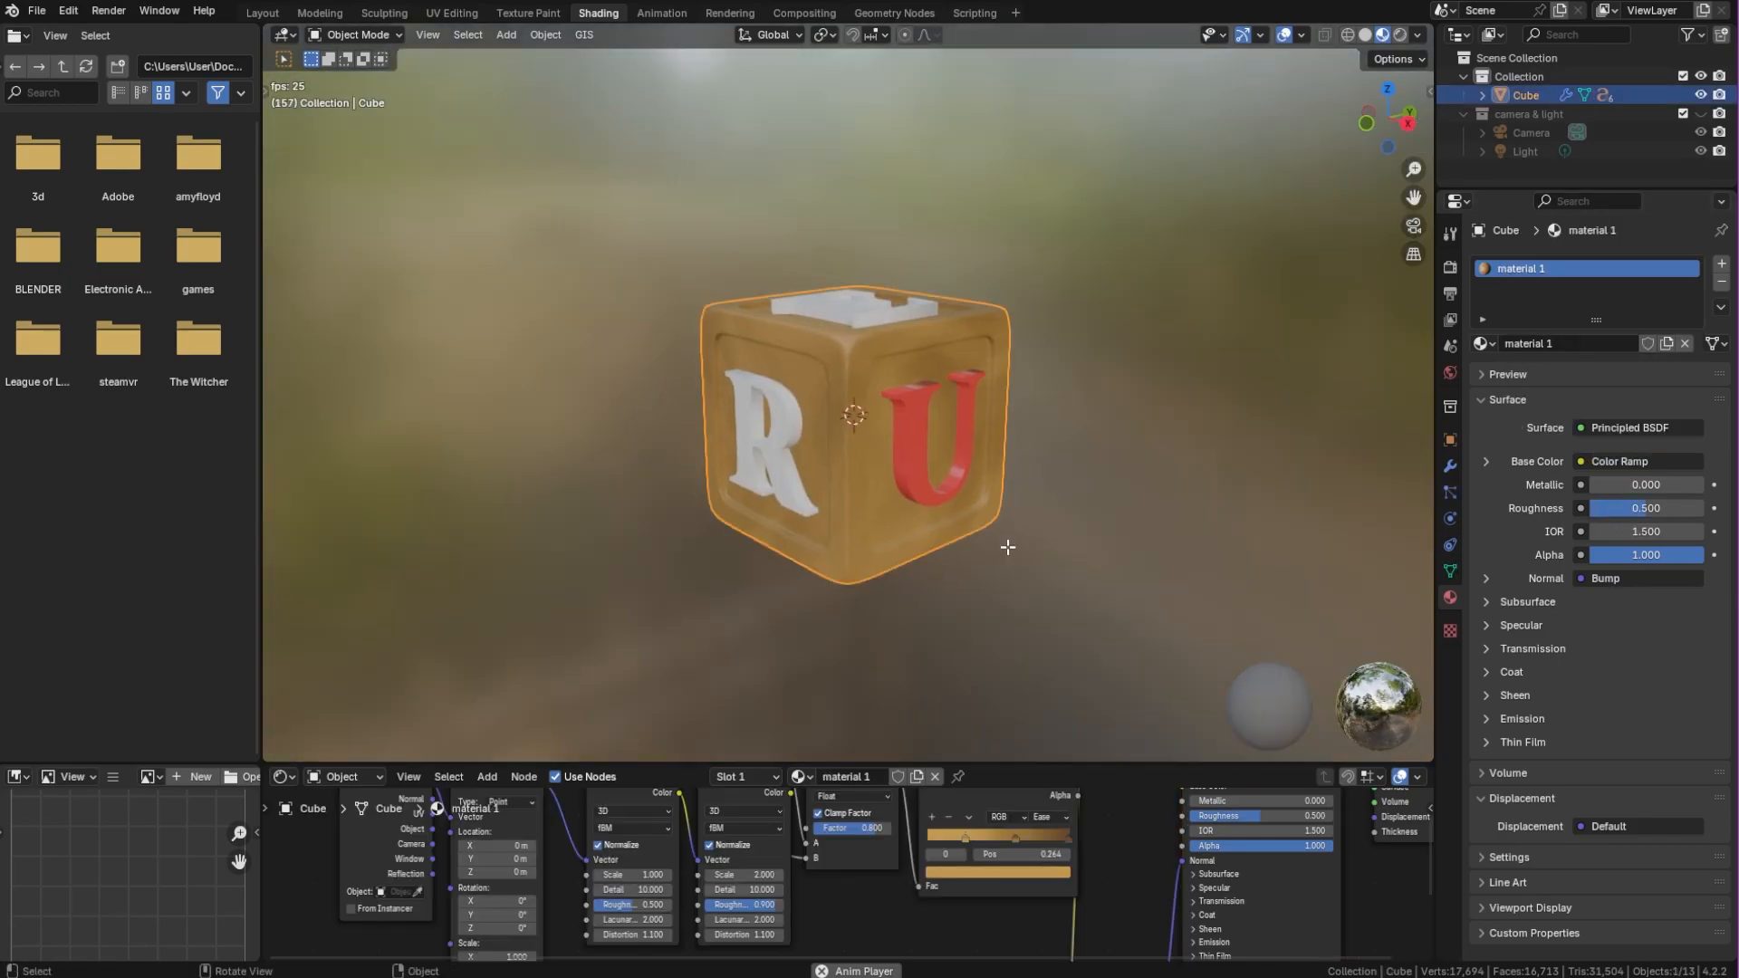
Select the border face loops around all six sides of the cube in Edit Mode
{"action": "key", "text": "Tab"}
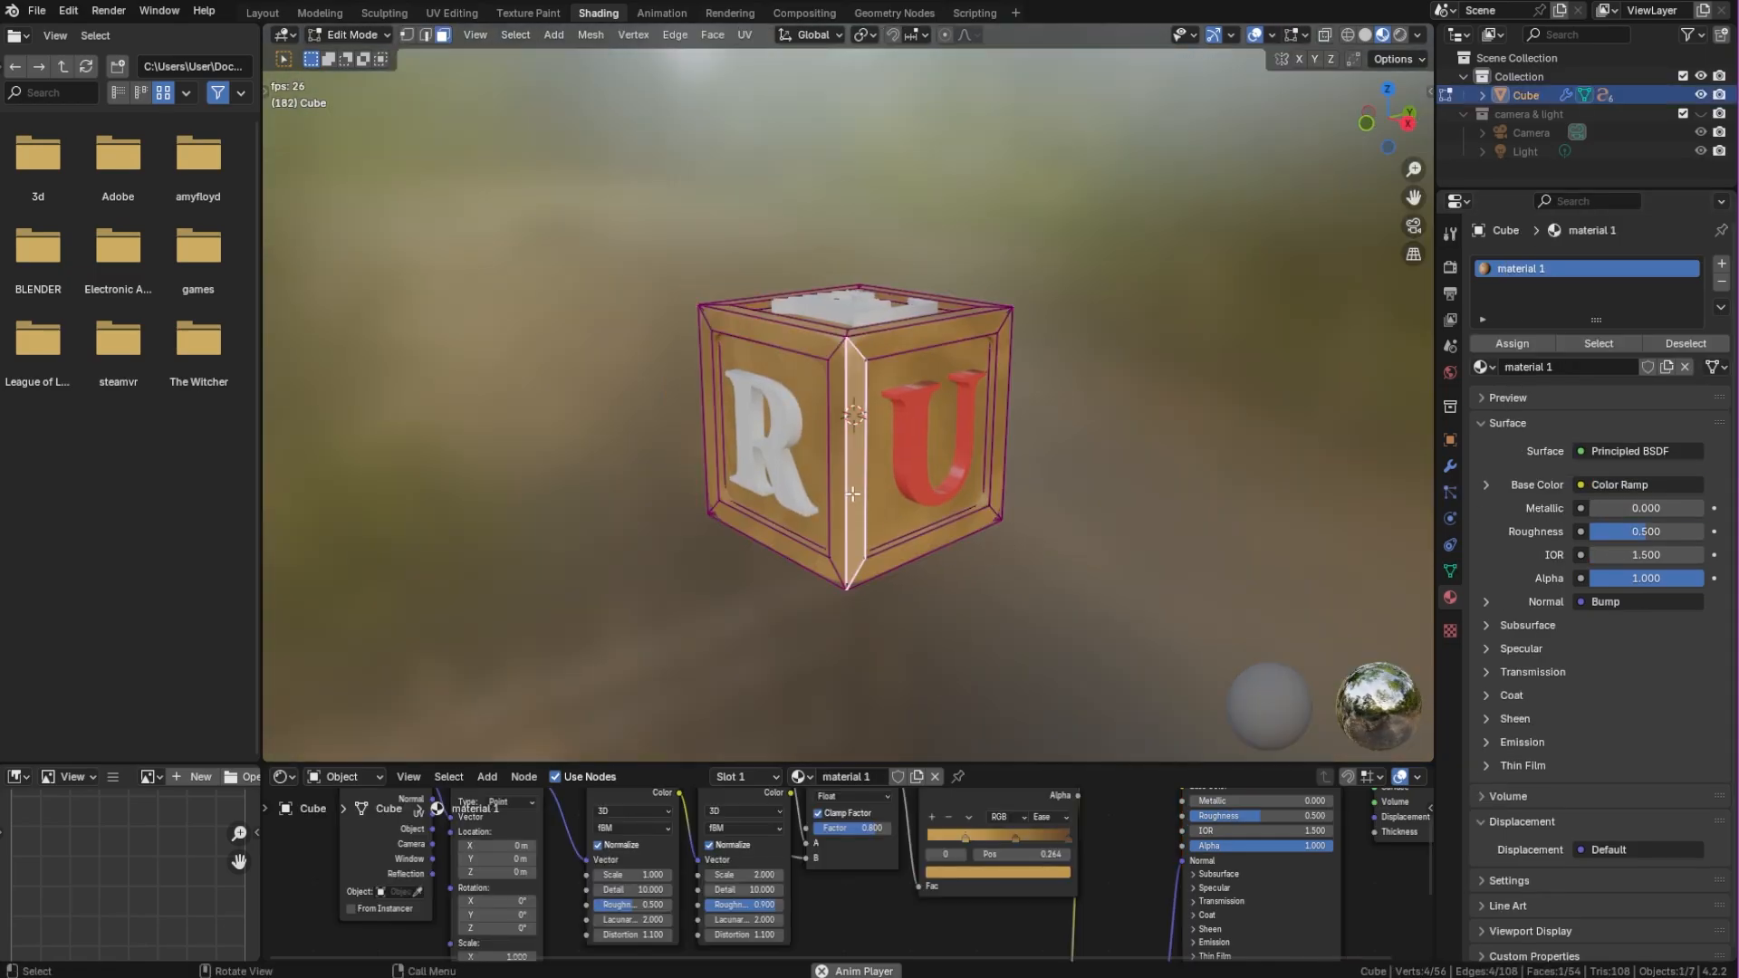
{"action": "left_click", "coordinate": [841, 347], "text": "alt"}
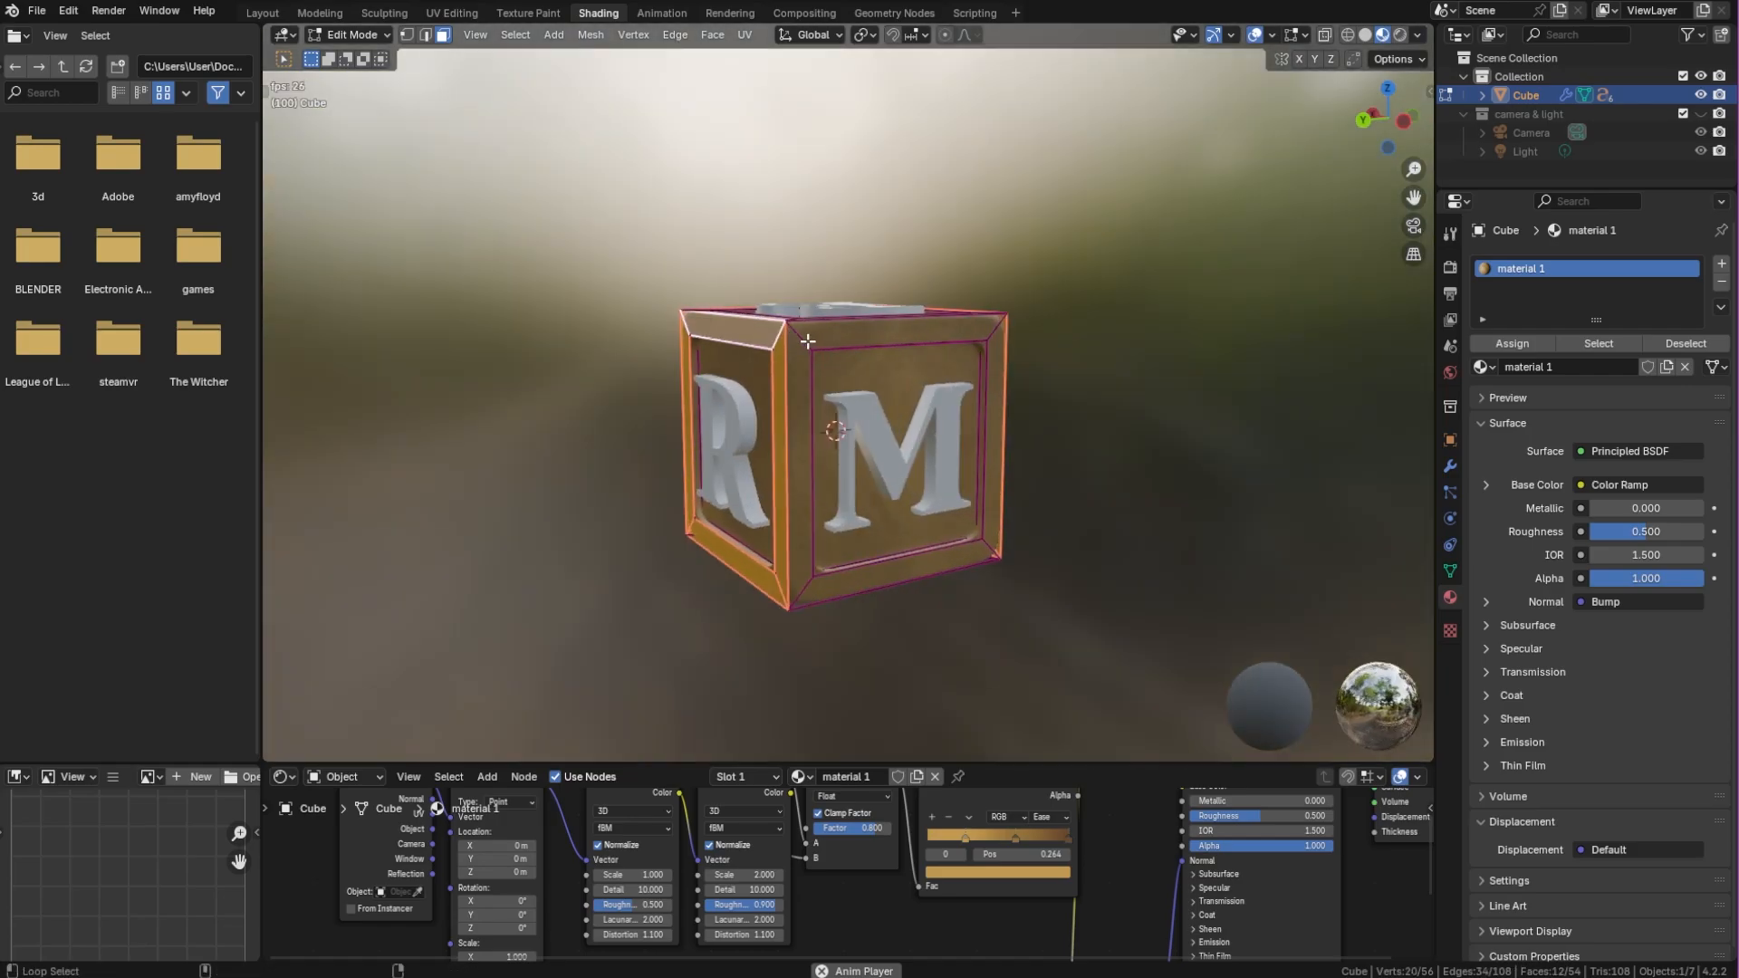
{"action": "left_click", "coordinate": [808, 341], "text": "alt+shift"}
{"action": "middle_click_drag", "start_coordinate": [808, 342], "coordinate": [851, 218]}
{"action": "left_click", "coordinate": [760, 450], "text": "alt+shift"}
{"action": "left_click", "coordinate": [897, 349], "text": "alt+shift"}
{"action": "middle_click_drag", "start_coordinate": [896, 349], "coordinate": [1111, 600]}
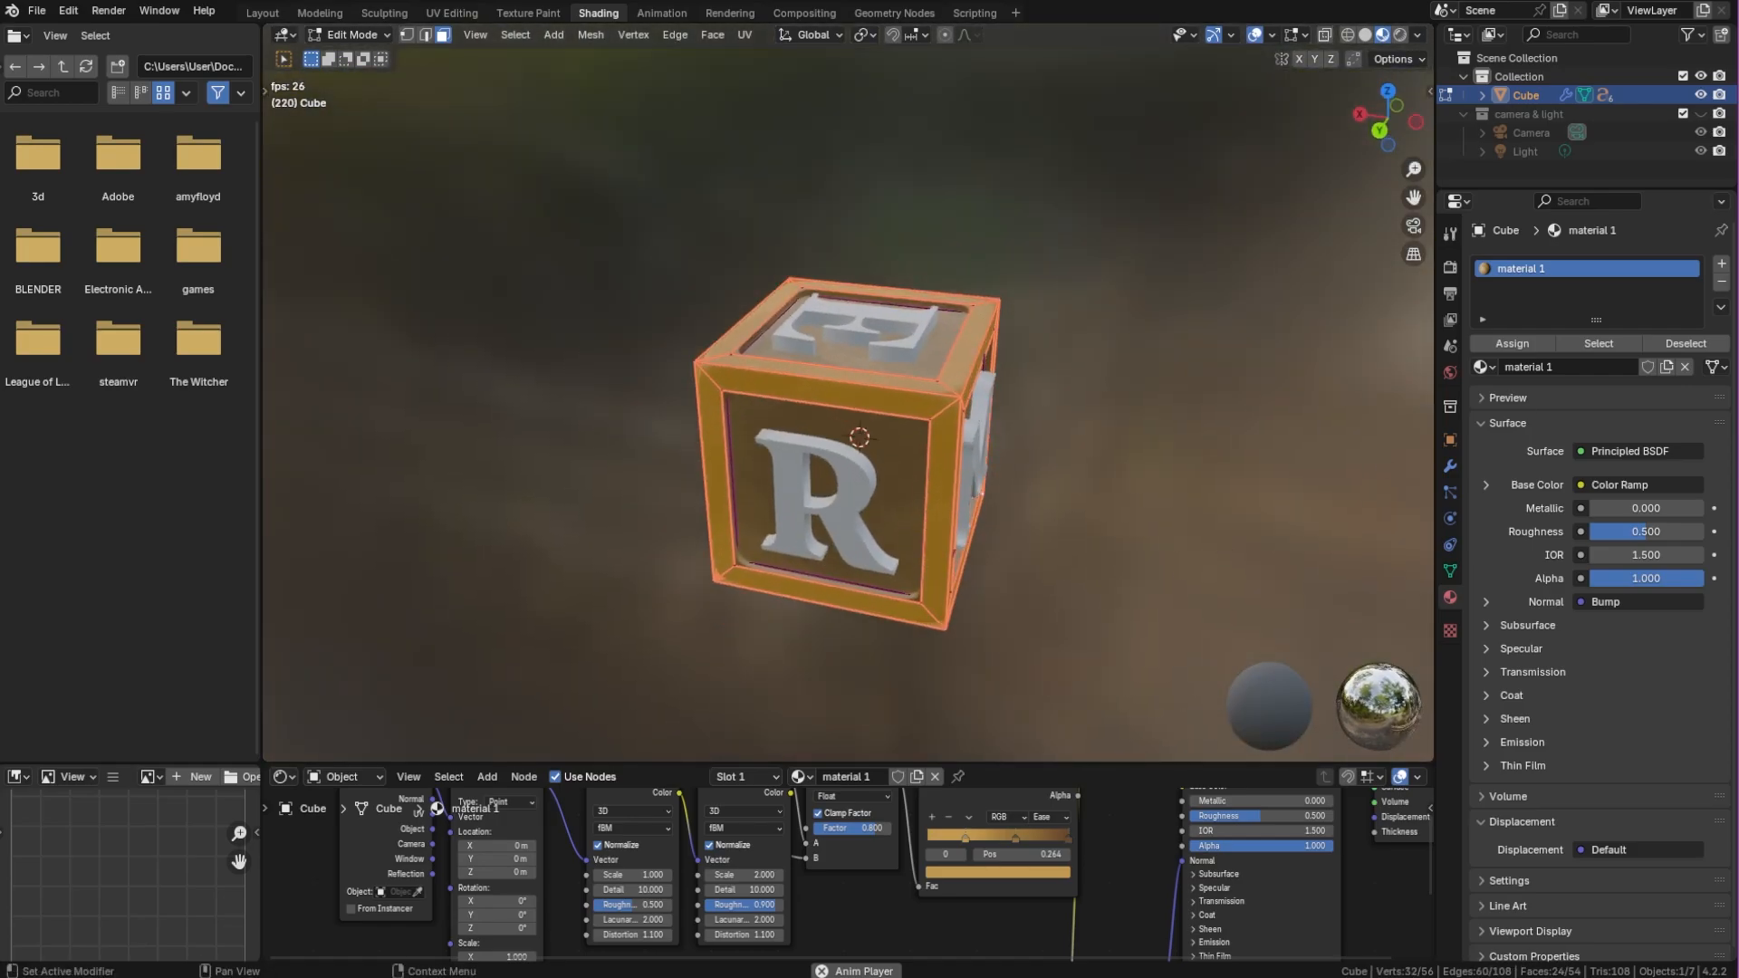
Add a second material slot to the cube and assign the red Material.001 to the selected border faces
{"action": "left_click", "coordinate": [1718, 264]}
{"action": "left_click", "coordinate": [1483, 397]}
{"action": "left_click", "coordinate": [1522, 458]}
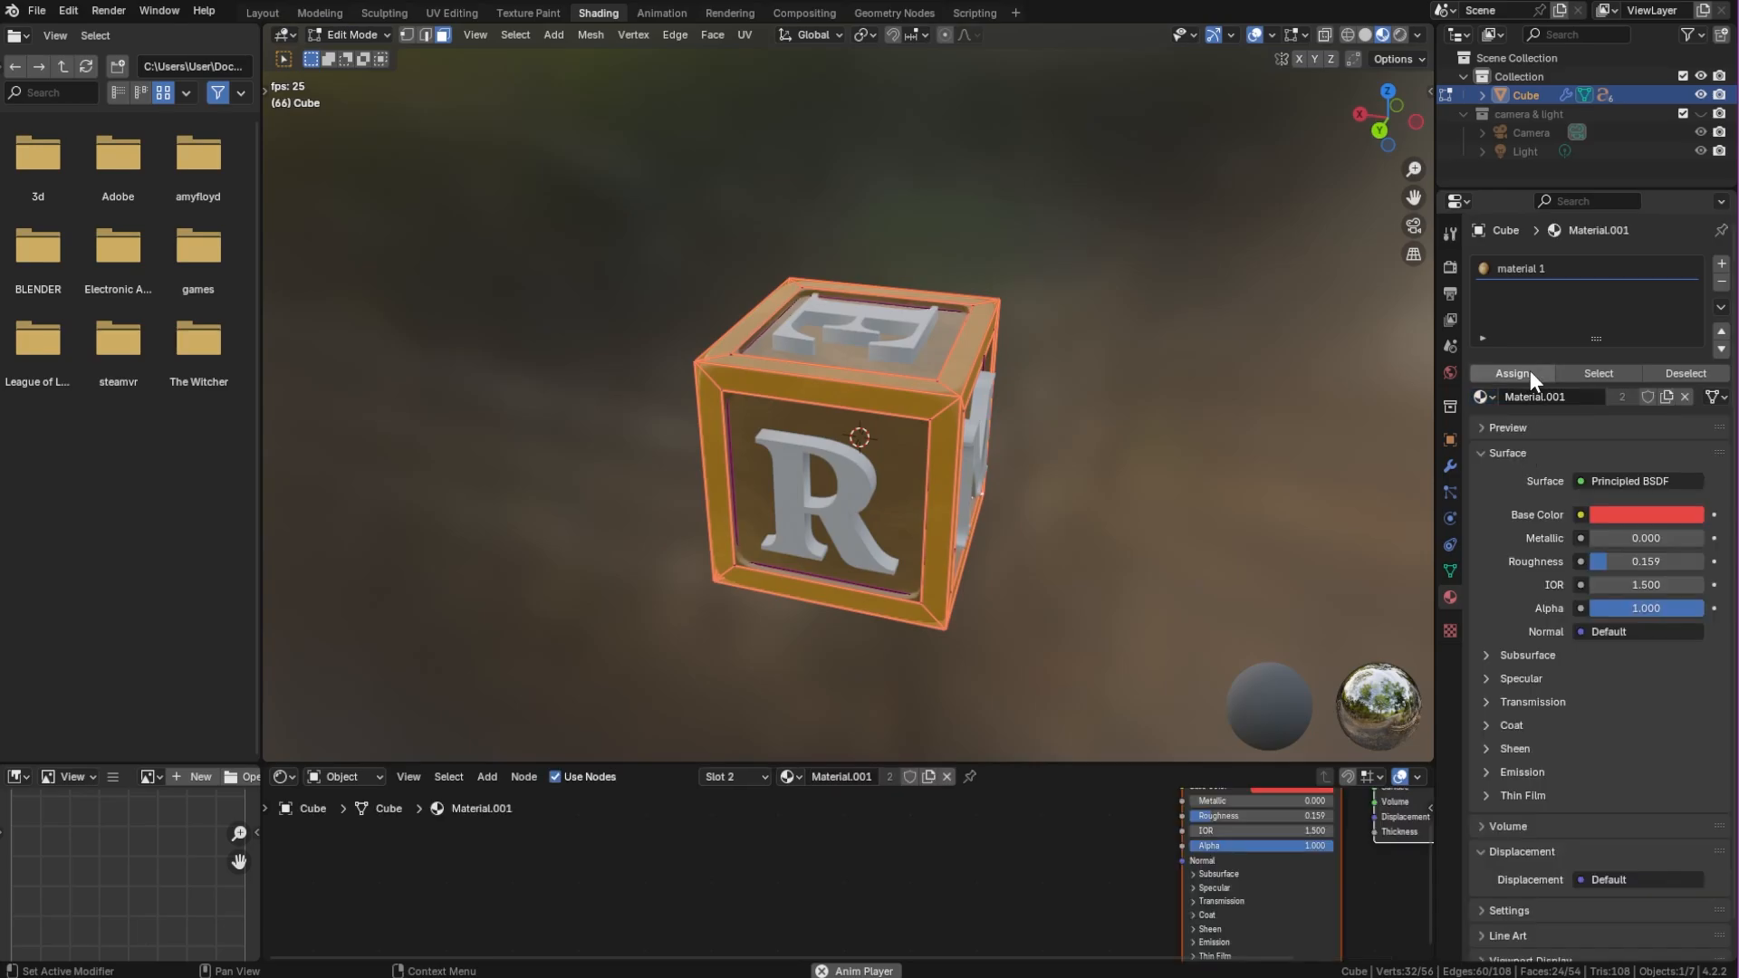
Move Material.001 above material 1 in the cube's slot list and leave Edit Mode
{"action": "left_click", "coordinate": [1559, 270]}
{"action": "left_click", "coordinate": [1721, 281]}
{"action": "left_click", "coordinate": [1614, 295]}
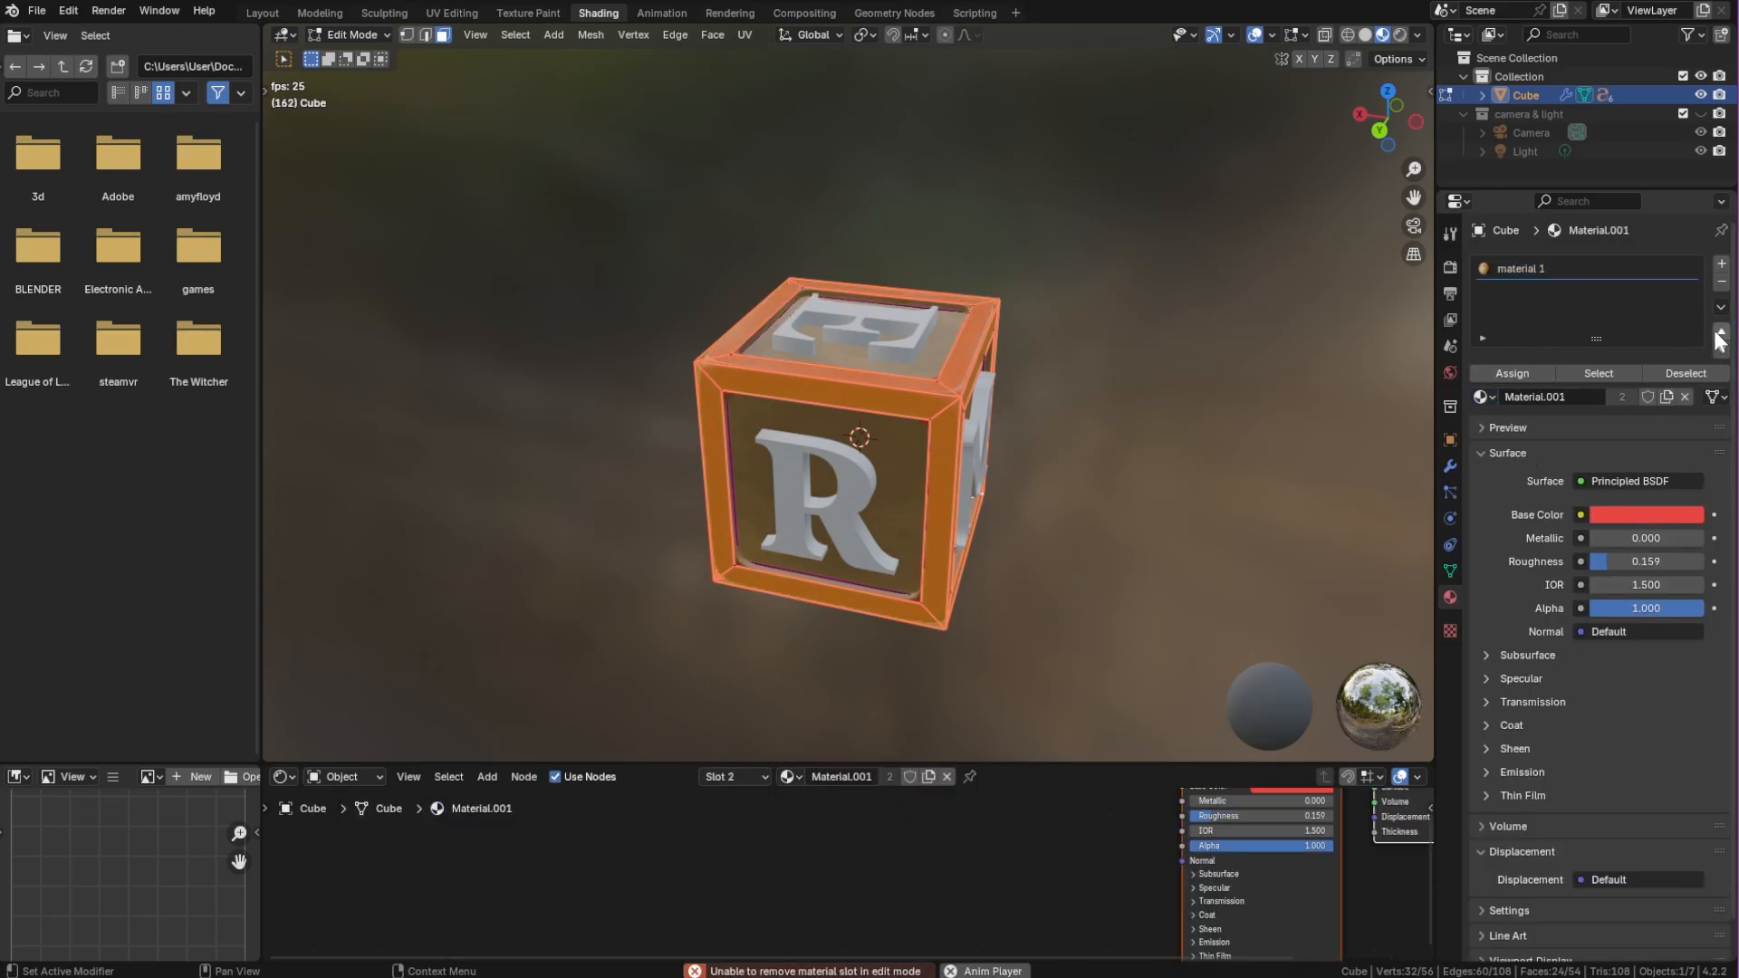
{"action": "left_click", "coordinate": [1719, 331]}
{"action": "left_click", "coordinate": [1576, 292]}
{"action": "key", "text": "Tab"}
Apply the red Material.001 to the remaining raised letters of the block
{"action": "left_click", "coordinate": [1188, 561]}
{"action": "middle_click_drag", "start_coordinate": [1188, 561], "coordinate": [918, 438]}
{"action": "left_click", "coordinate": [918, 438]}
{"action": "middle_click_drag", "start_coordinate": [953, 561], "coordinate": [1157, 459]}
{"action": "left_click", "coordinate": [919, 470], "text": "shift"}
{"action": "left_click", "coordinate": [827, 409], "text": "shift"}
{"action": "left_click", "coordinate": [848, 471], "text": "shift"}
{"action": "left_click", "coordinate": [1482, 362]}
{"action": "left_click", "coordinate": [1539, 426]}
{"action": "left_click", "coordinate": [1719, 307]}
{"action": "left_click", "coordinate": [1702, 345]}
{"action": "left_click", "coordinate": [1143, 457]}
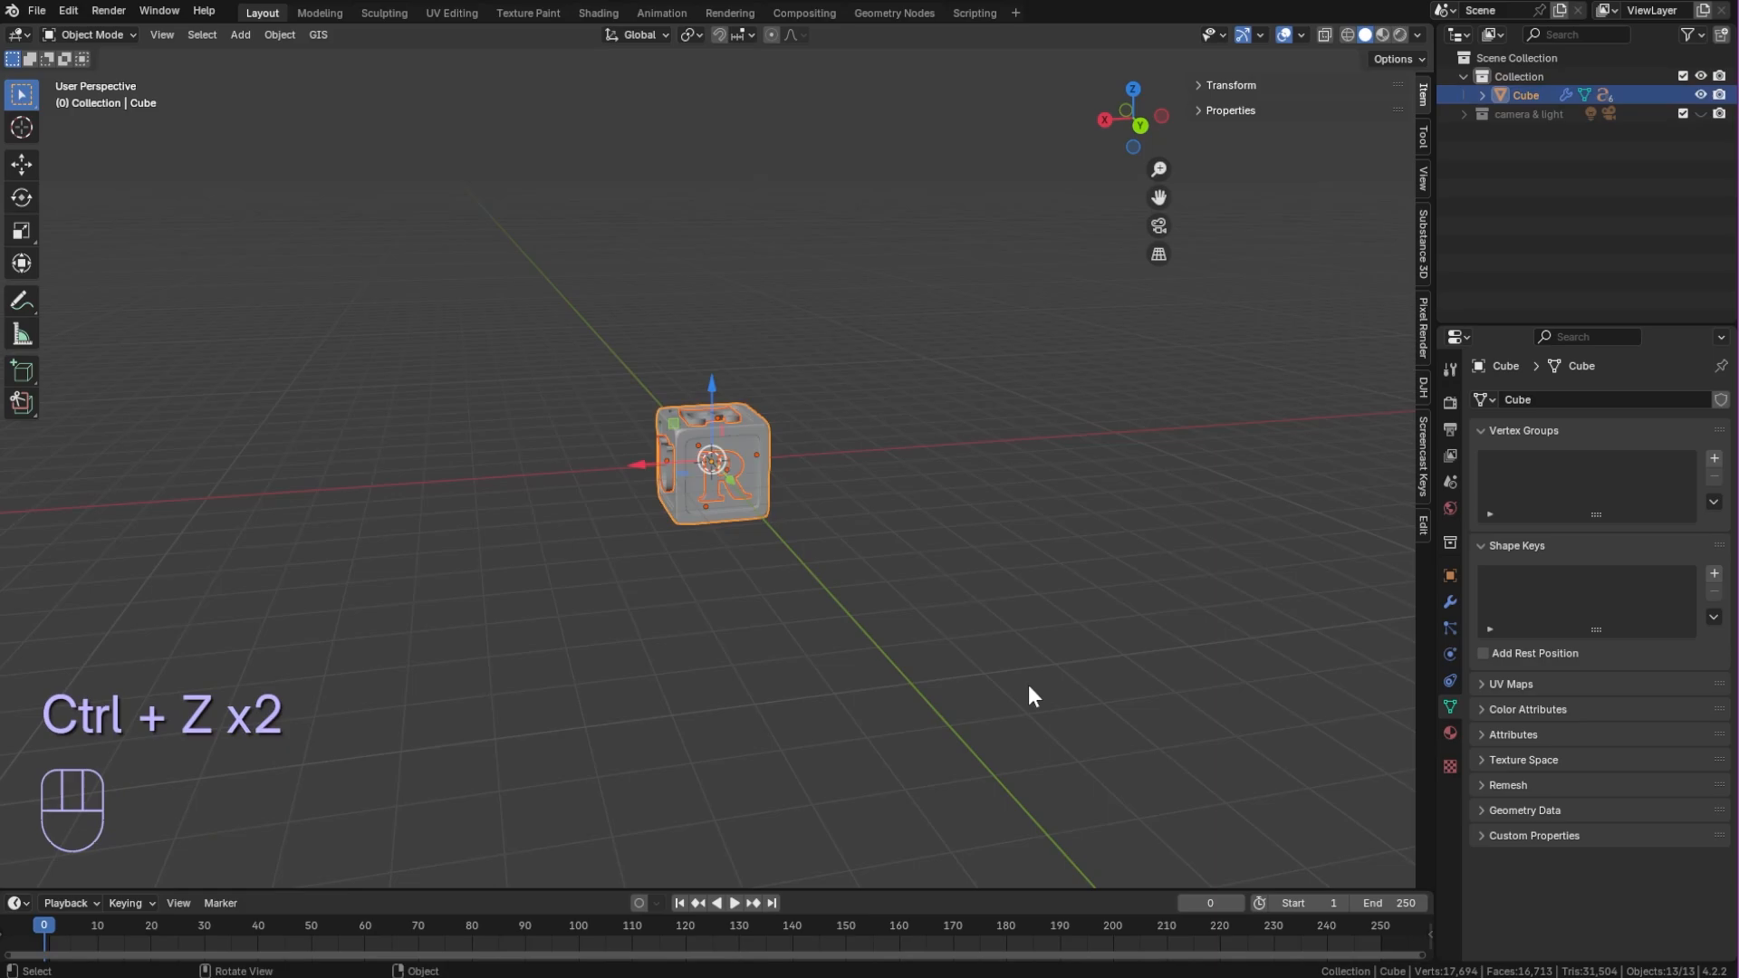
Duplicate the complete letter block and place the copy beside the original along the X axis
{"action": "key", "text": "shift+d"}
{"action": "key", "text": "x"}
{"action": "left_click_drag", "start_coordinate": [491, 472], "coordinate": [480, 478]}
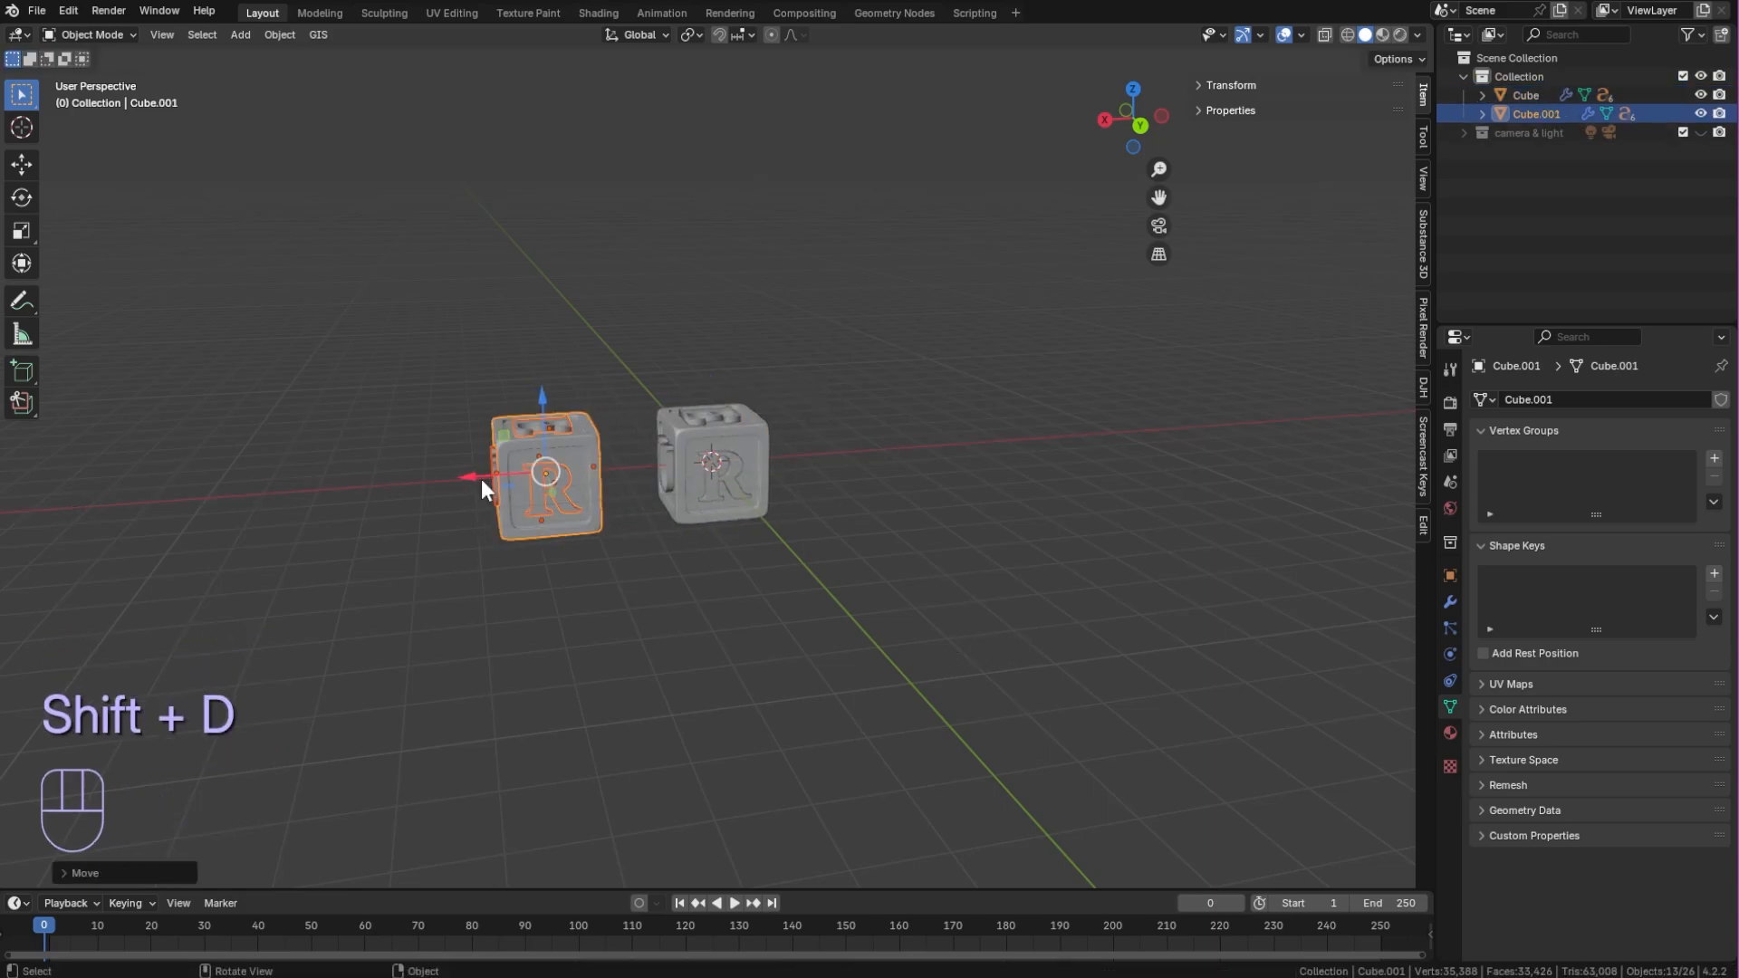
{"action": "middle_click_drag", "start_coordinate": [632, 536], "coordinate": [584, 358]}
{"action": "scroll", "coordinate": [584, 358], "scroll_direction": "down", "scroll_amount": 3}
{"action": "left_click_drag", "start_coordinate": [582, 353], "coordinate": [720, 534]}
{"action": "middle_click_drag", "start_coordinate": [720, 534], "coordinate": [758, 555]}
Duplicate the block four more times along the X axis to make a row of six
{"action": "key", "text": "shift+d"}
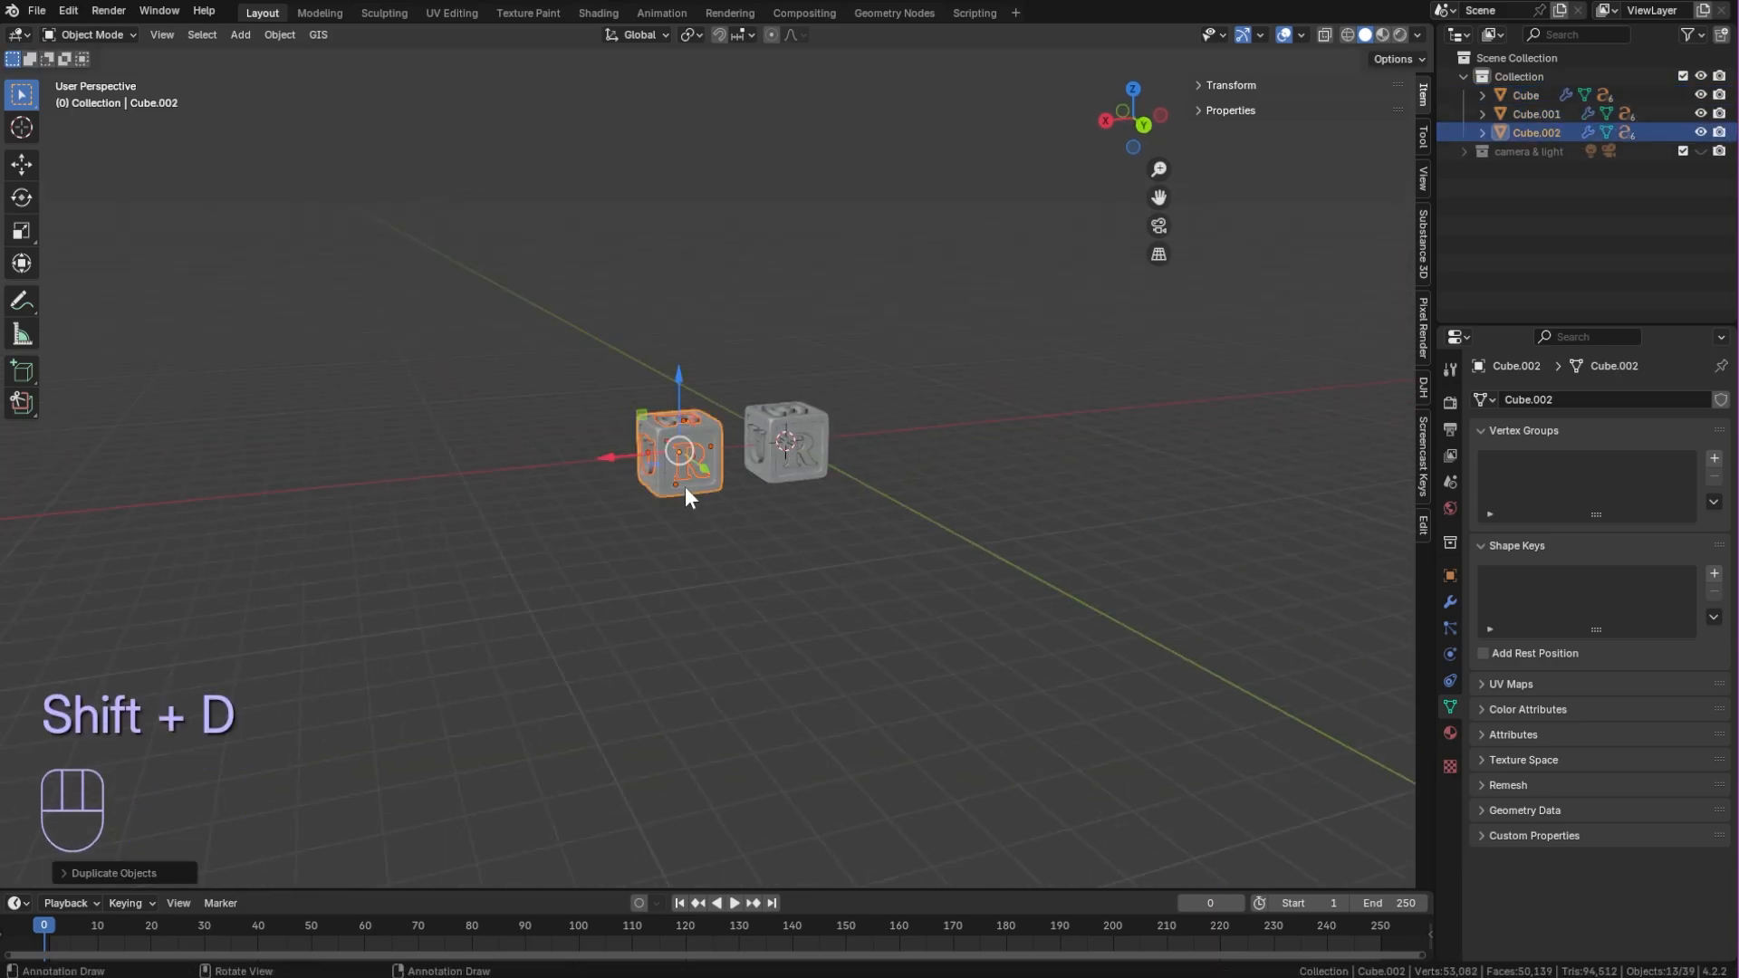
{"action": "key", "text": "x"}
{"action": "left_click", "coordinate": [534, 478]}
{"action": "key", "text": "shift+d"}
{"action": "key", "text": "x"}
{"action": "left_click_drag", "start_coordinate": [480, 470], "coordinate": [241, 495]}
{"action": "key", "text": "shift+d"}
{"action": "right_click", "coordinate": [438, 485]}
{"action": "key", "text": "shift+d"}
{"action": "right_click", "coordinate": [354, 481]}
Deselect the blocks and switch to the Shading workspace with the whole row of six in view
{"action": "left_click", "coordinate": [678, 567]}
{"action": "scroll", "coordinate": [677, 567], "scroll_direction": "down", "scroll_amount": 1}
{"action": "middle_click_drag", "start_coordinate": [678, 567], "coordinate": [612, 542]}
{"action": "scroll", "coordinate": [612, 542], "scroll_direction": "up", "scroll_amount": 2}
{"action": "left_click", "coordinate": [585, 13]}
{"action": "middle_click_drag", "start_coordinate": [921, 427], "coordinate": [970, 436]}
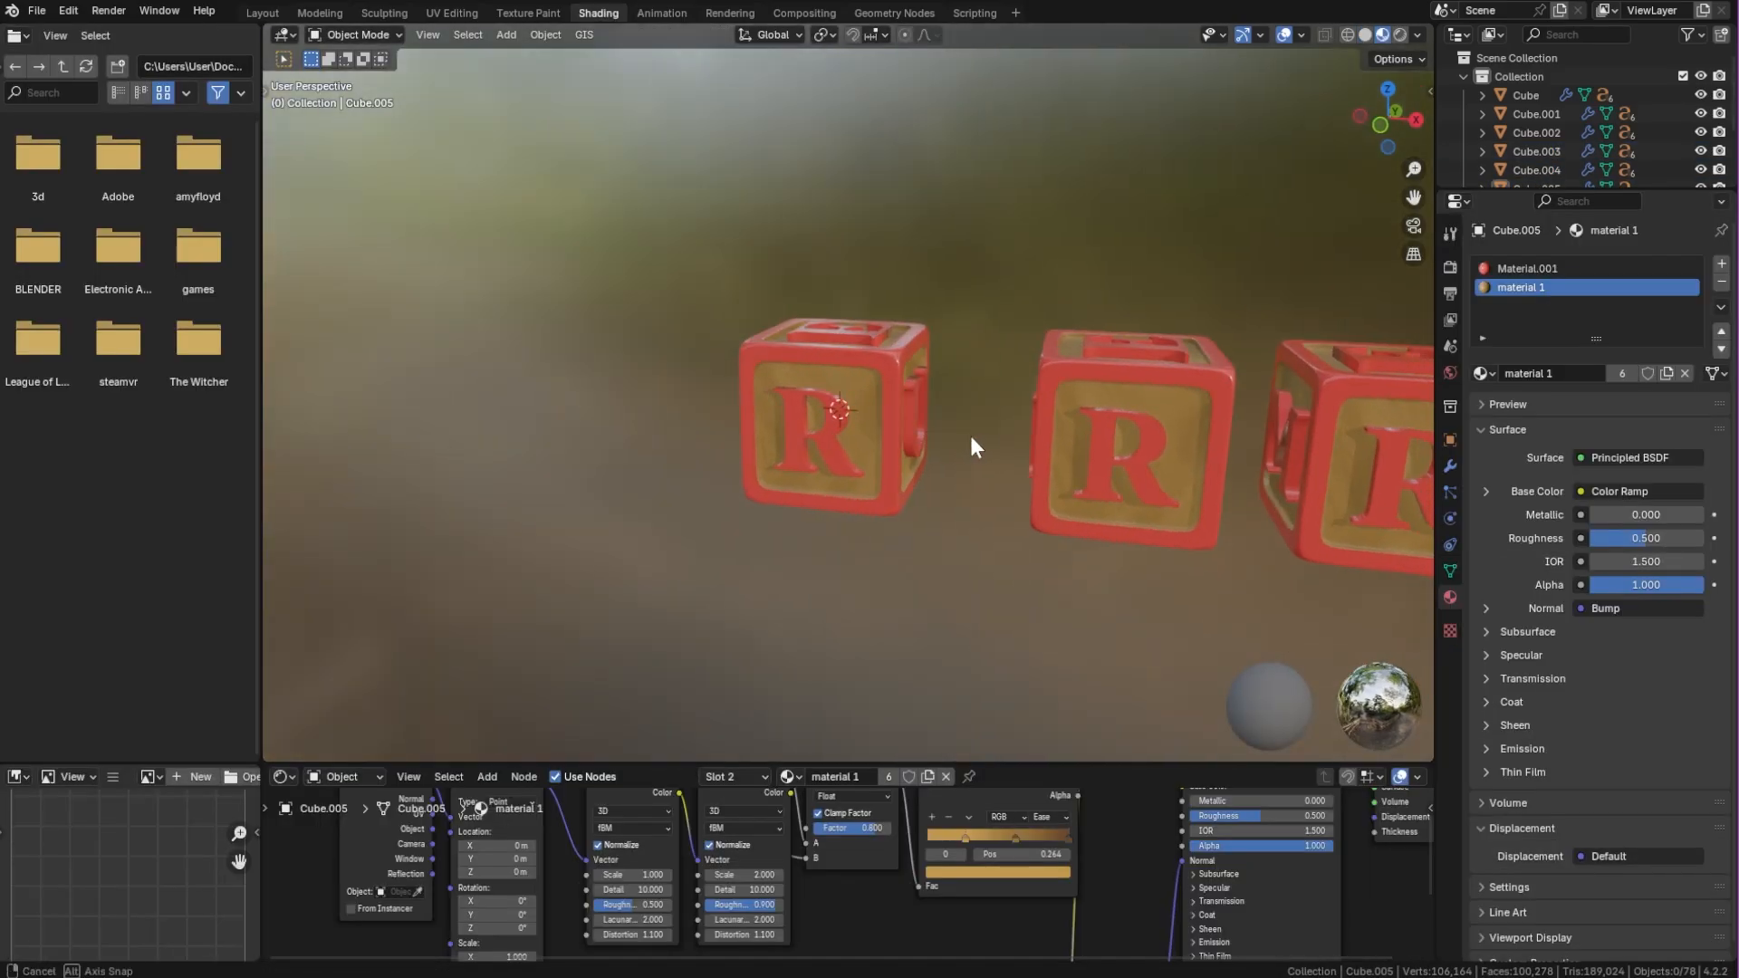
{"action": "scroll", "coordinate": [970, 436], "scroll_direction": "down", "scroll_amount": 2}
{"action": "middle_click_drag", "start_coordinate": [1177, 467], "coordinate": [840, 458], "text": "shift"}
{"action": "mouse_move", "coordinate": [1148, 563]}
{"action": "middle_mouse_down"}
{"action": "mouse_move", "coordinate": [1208, 546]}
{"action": "mouse_move", "coordinate": [1134, 545]}
{"action": "middle_mouse_up"}
{"action": "scroll", "coordinate": [1134, 545], "scroll_direction": "up", "scroll_amount": 1}
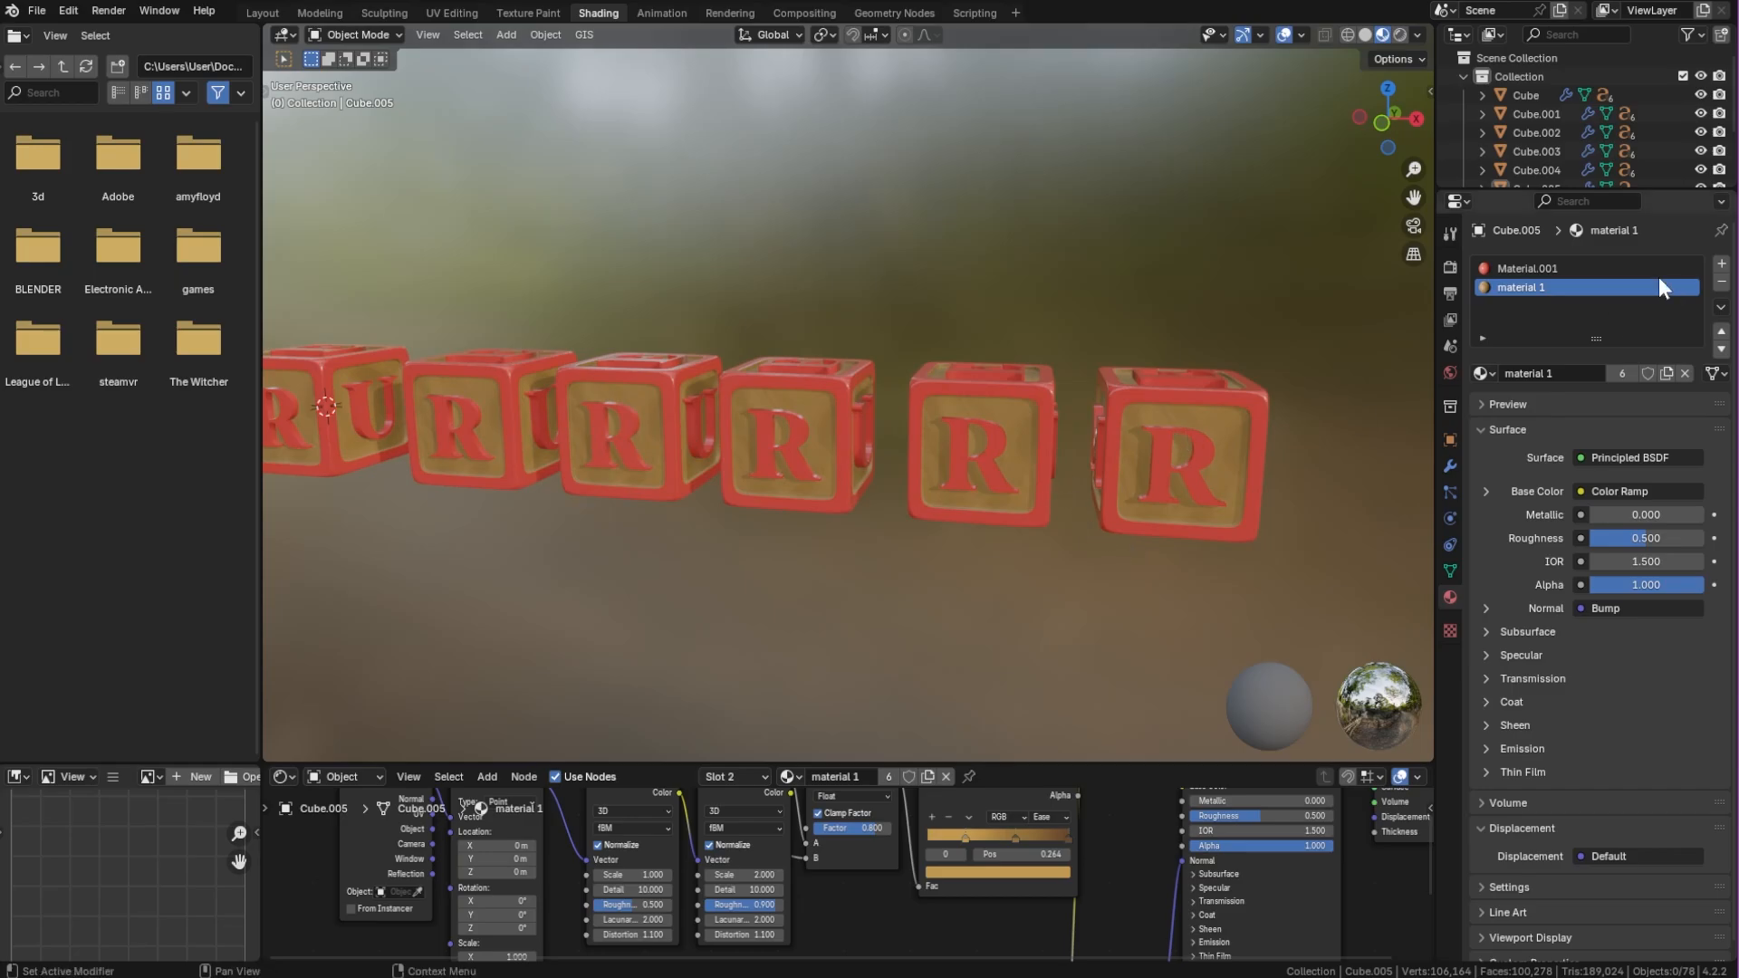
Make Material.001 on Cube.004 a single-user copy, Material.002, and change its base color to blue
{"action": "left_click", "coordinate": [1544, 270]}
{"action": "left_click", "coordinate": [1666, 373]}
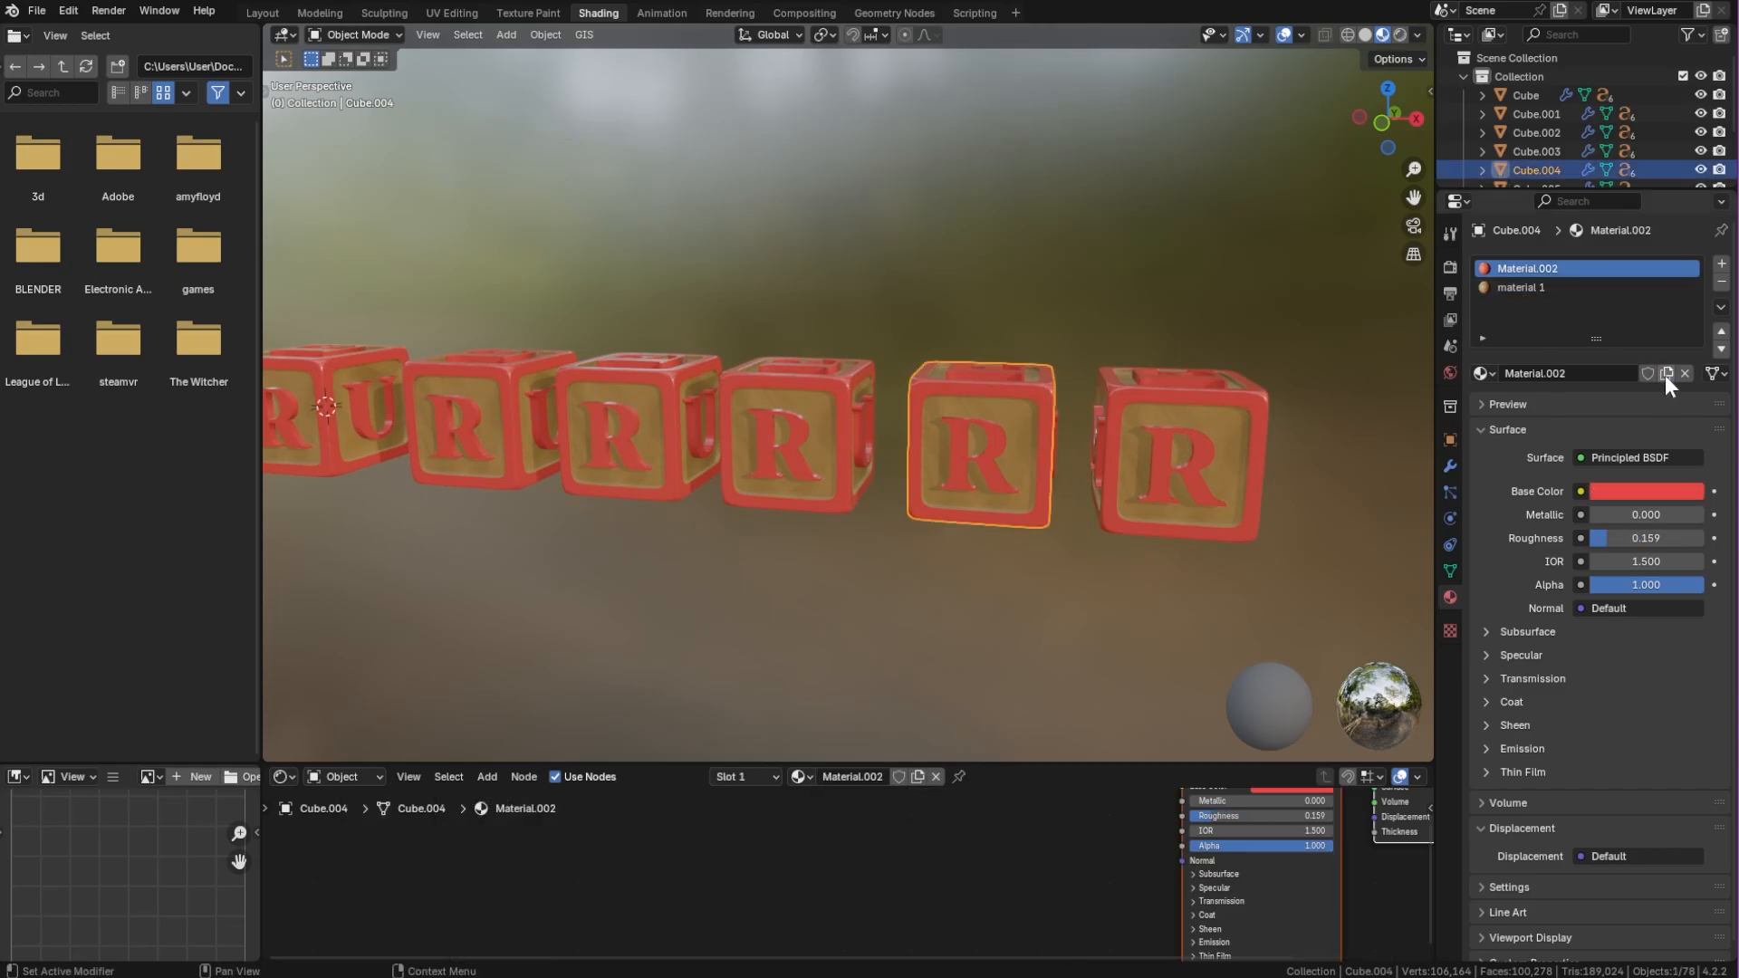
{"action": "left_click", "coordinate": [1640, 490]}
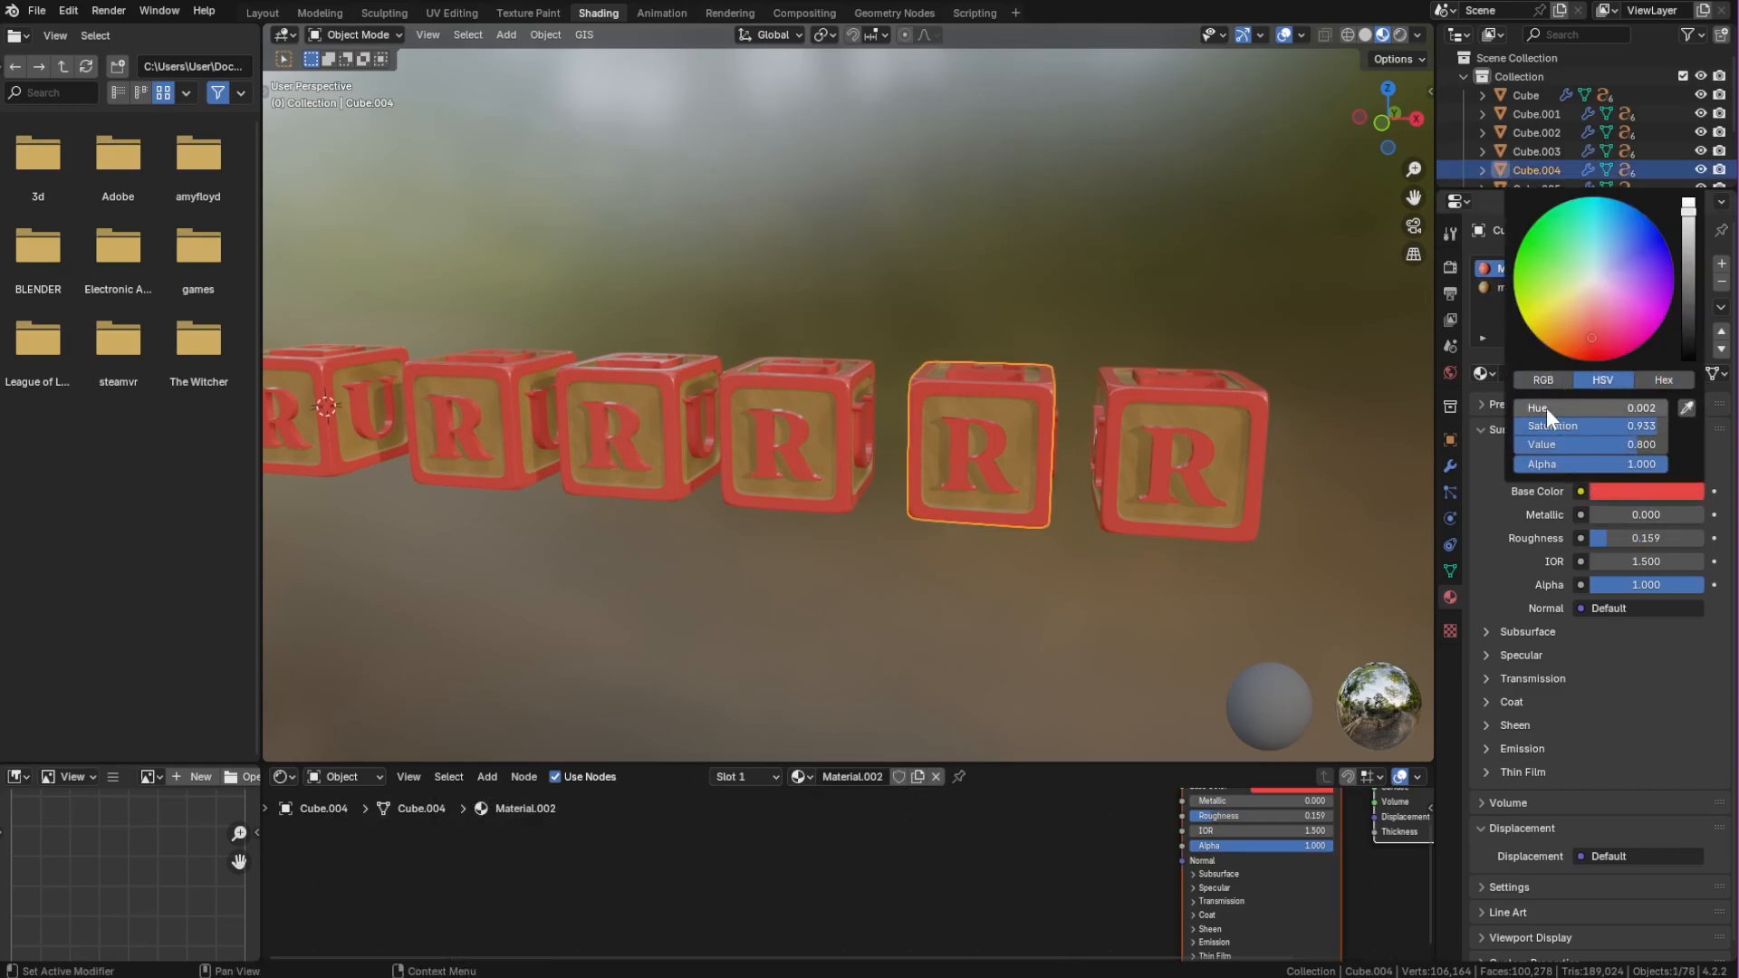
{"action": "left_click_drag", "start_coordinate": [1546, 407], "coordinate": [1614, 408]}
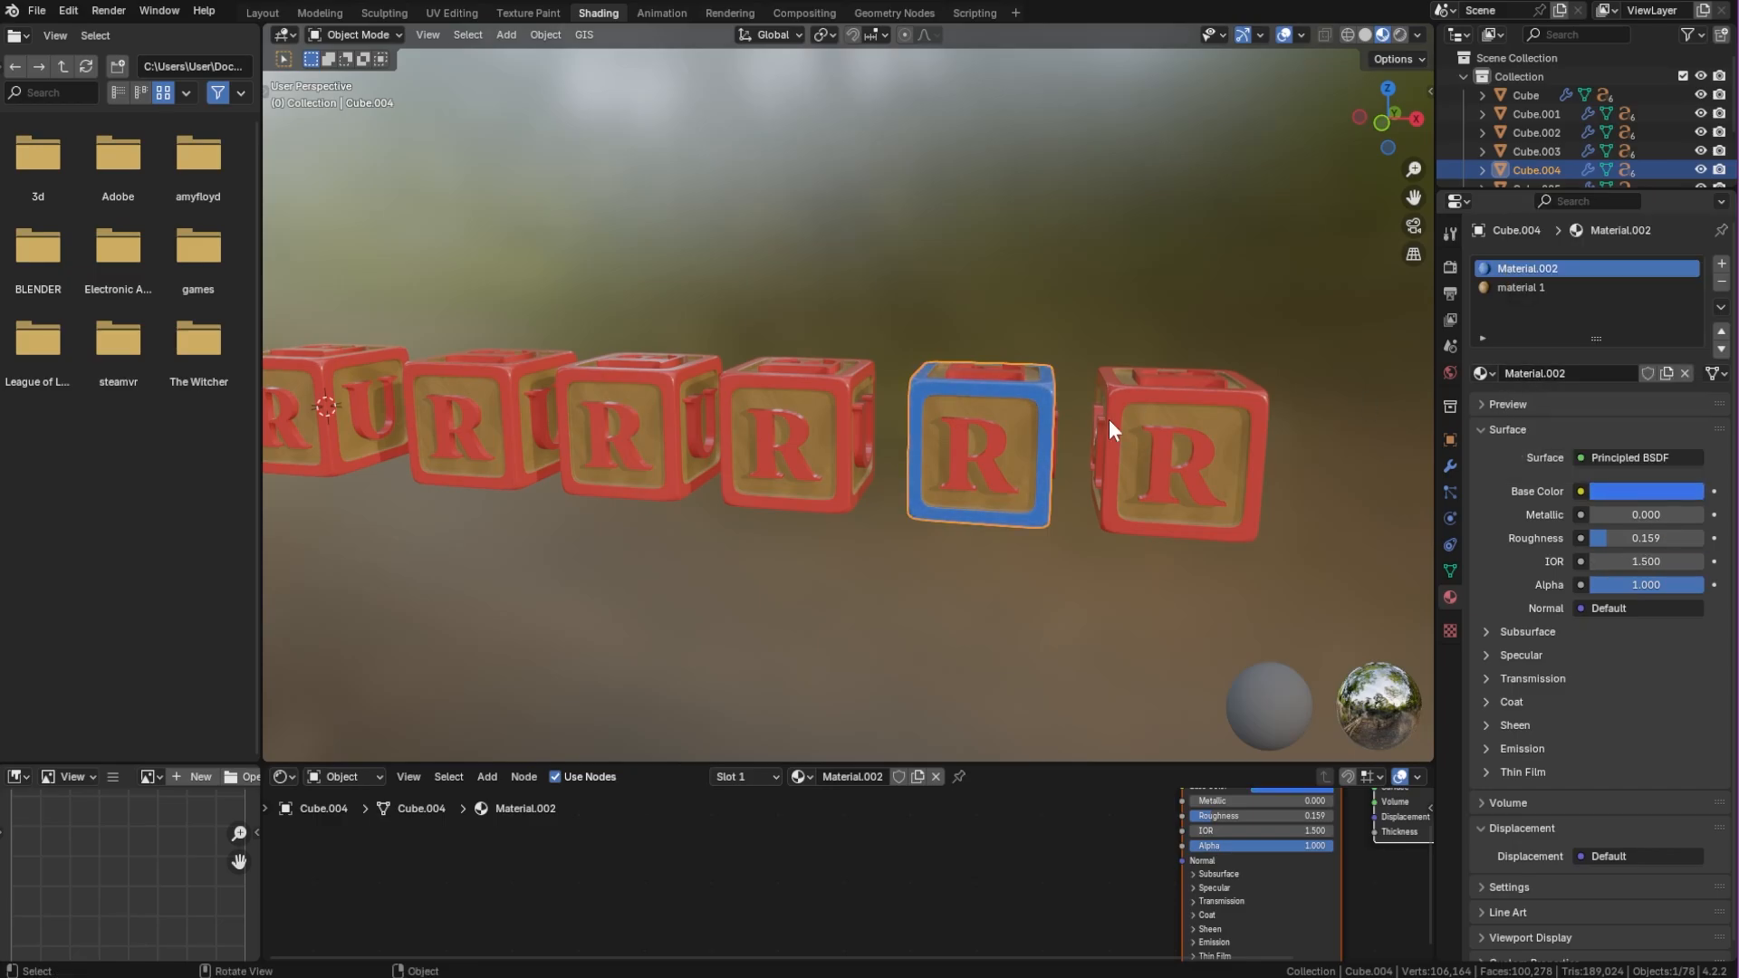
Start recoloring the letters of the blue-bordered block by assigning Material.002 to one of them
{"action": "middle_click_drag", "start_coordinate": [1108, 420], "coordinate": [1041, 431]}
{"action": "left_click", "coordinate": [1041, 431]}
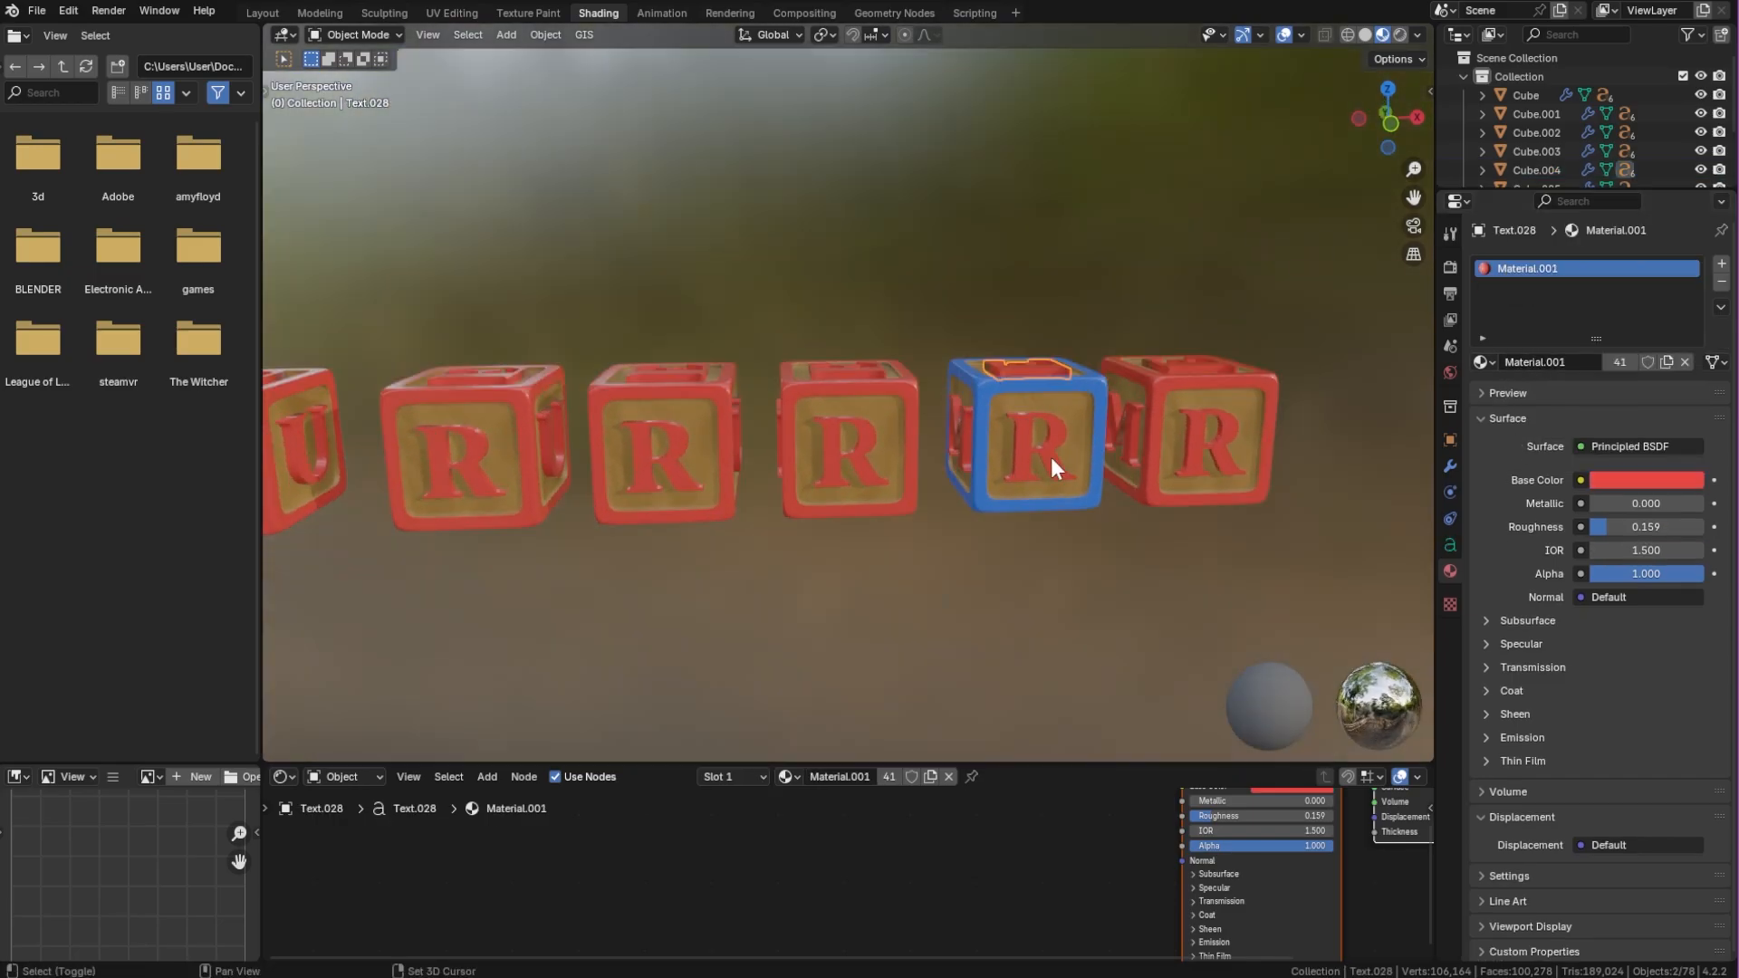
{"action": "left_click", "coordinate": [1018, 436], "text": "shift"}
{"action": "middle_click_drag", "start_coordinate": [1050, 459], "coordinate": [1060, 421]}
{"action": "left_click", "coordinate": [1483, 361]}
{"action": "left_click", "coordinate": [1502, 442]}
Select the remaining raised letters of the blue-bordered block and apply Material.002 to them
{"action": "left_click", "coordinate": [1117, 518]}
{"action": "left_click", "coordinate": [1023, 404], "text": "shift"}
{"action": "left_click", "coordinate": [1038, 500], "text": "shift"}
{"action": "left_click", "coordinate": [942, 306], "text": "shift"}
{"action": "left_click", "coordinate": [805, 232], "text": "shift"}
{"action": "left_click", "coordinate": [710, 415], "text": "shift"}
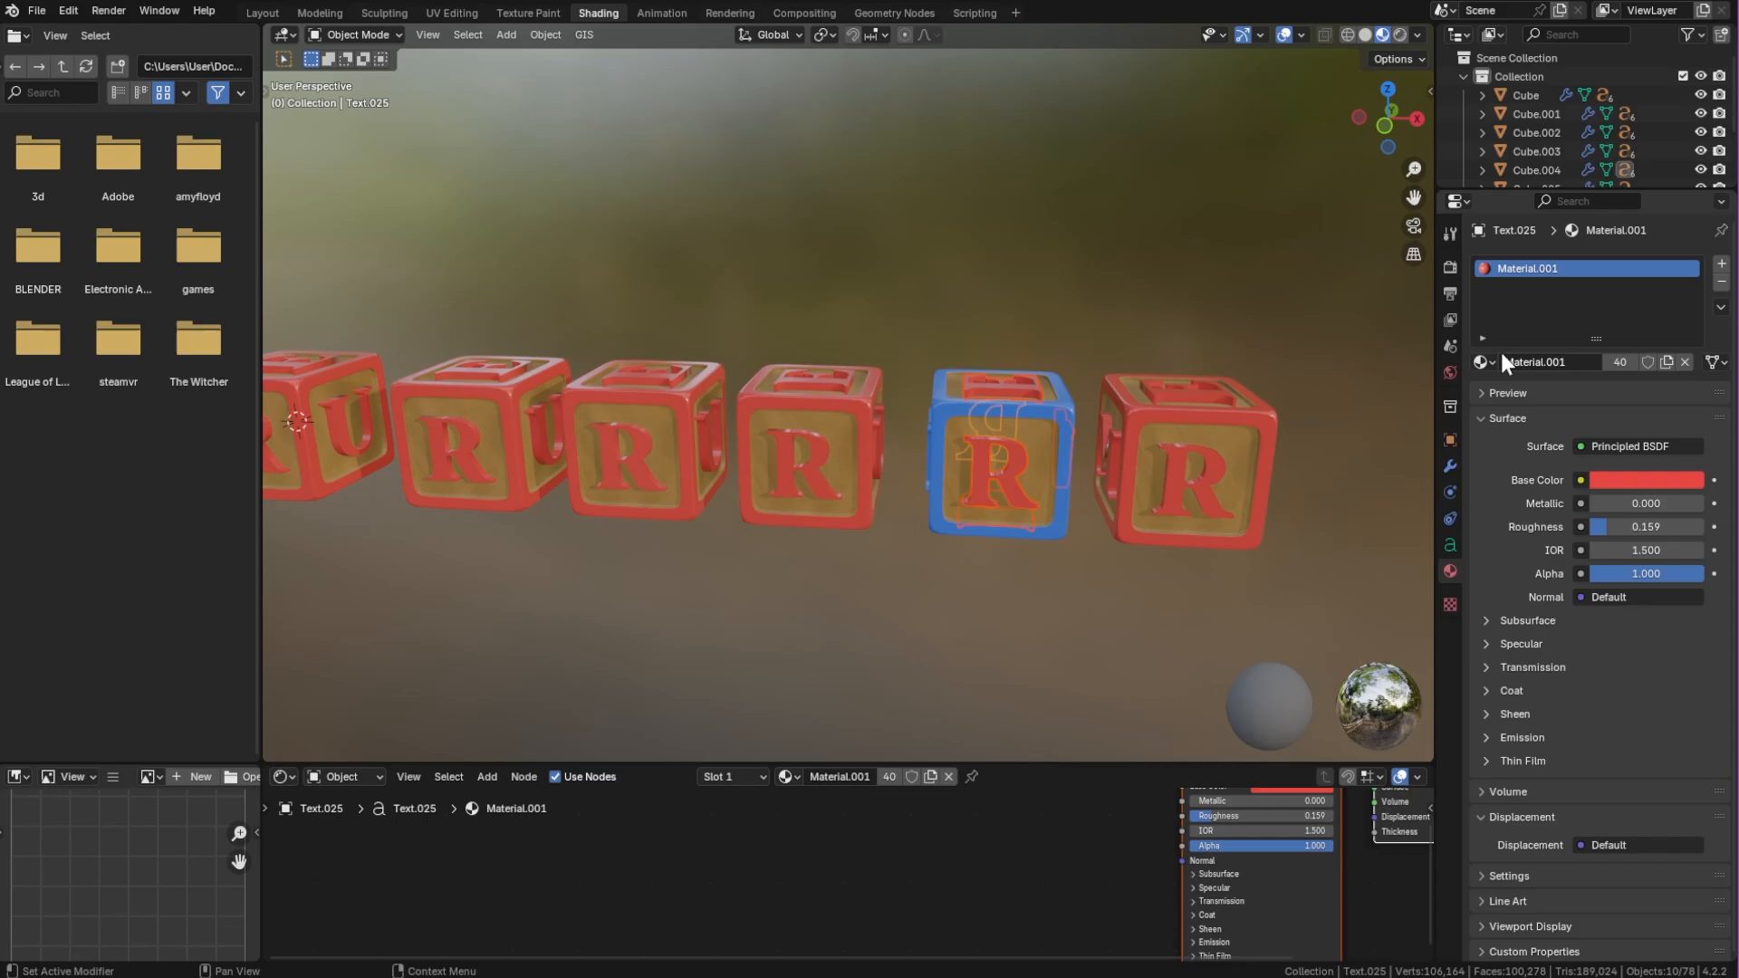
{"action": "left_click", "coordinate": [1485, 361]}
{"action": "left_click", "coordinate": [1502, 442]}
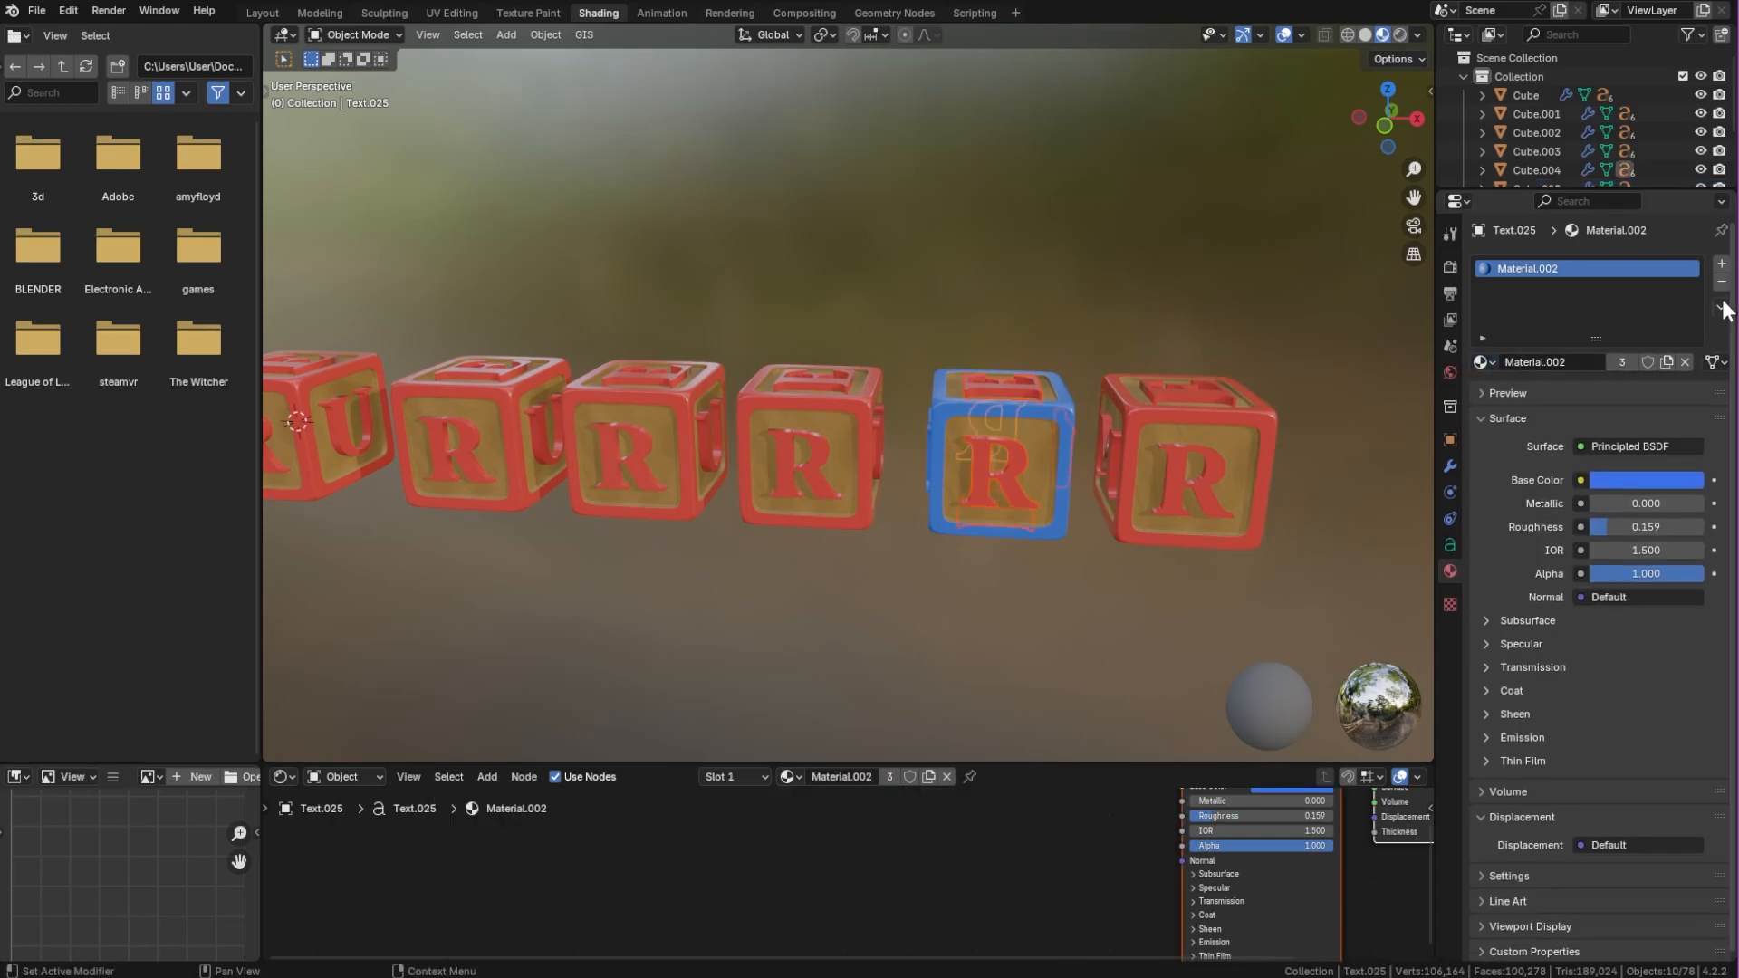
Make Material.001 on Cube.003 a single-user copy, Material.003, and change its base color to green
{"action": "middle_click_drag", "start_coordinate": [1217, 628], "coordinate": [941, 523]}
{"action": "left_click", "coordinate": [910, 453]}
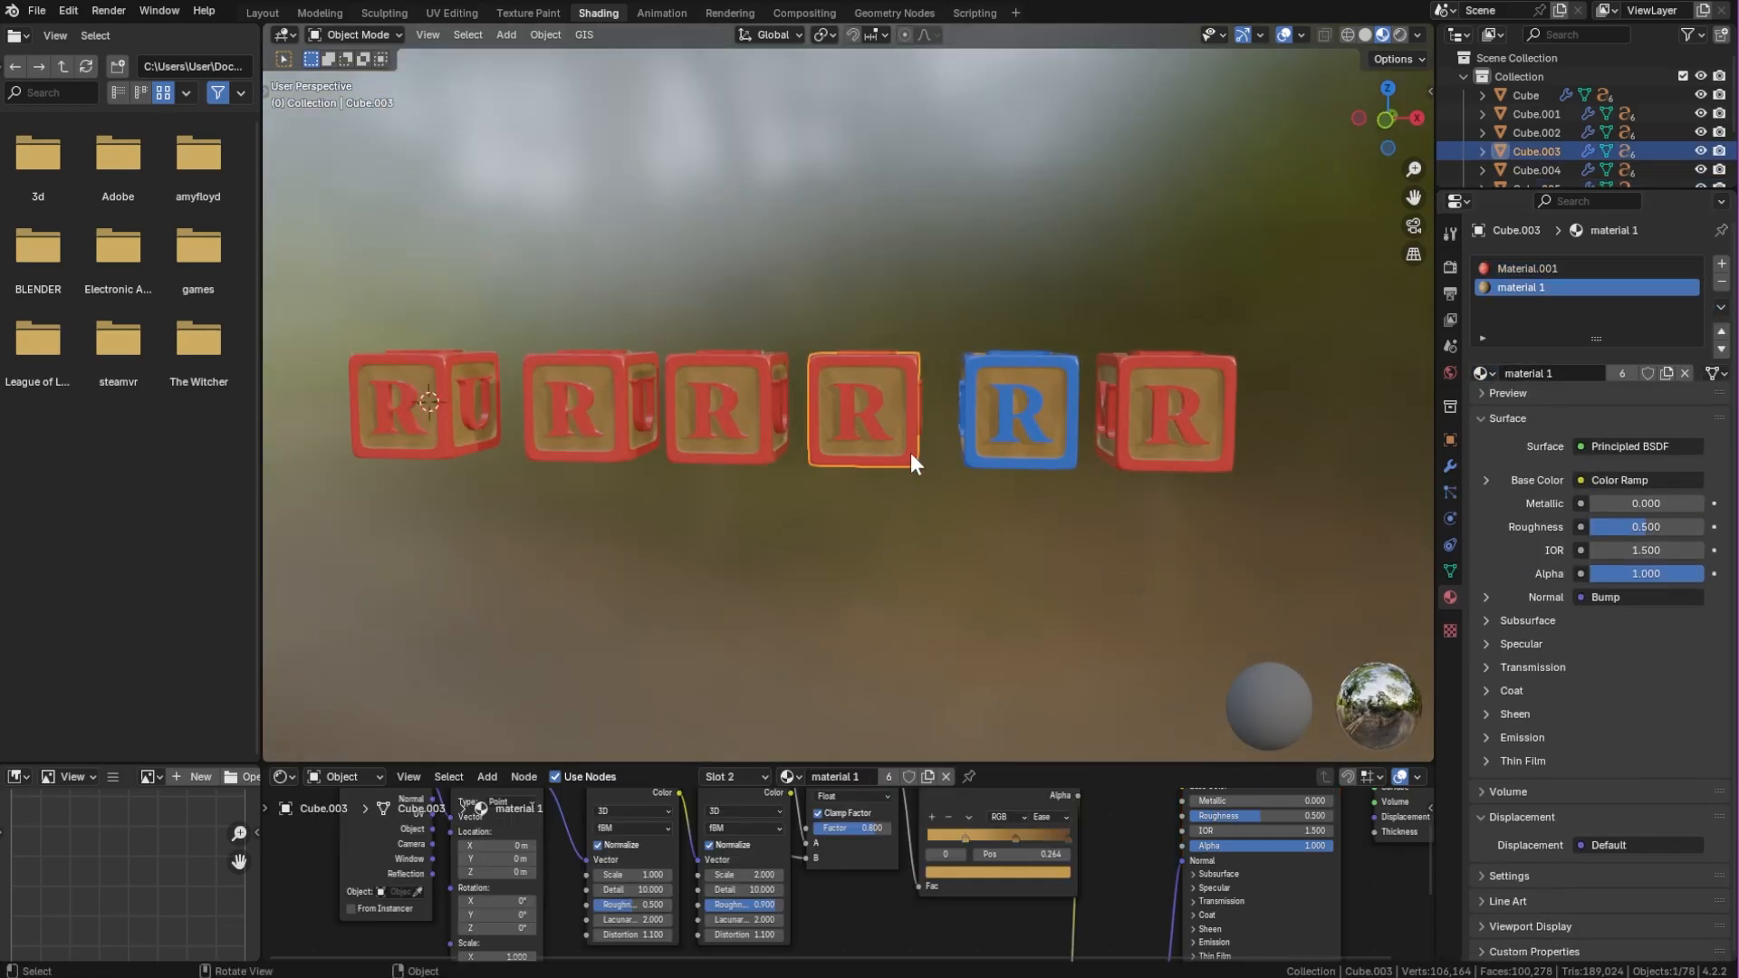
{"action": "scroll", "coordinate": [910, 453], "scroll_direction": "up", "scroll_amount": 1}
{"action": "left_click", "coordinate": [898, 439]}
{"action": "mouse_move", "coordinate": [899, 439]}
{"action": "middle_mouse_down"}
{"action": "mouse_move", "coordinate": [920, 509]}
{"action": "mouse_move", "coordinate": [872, 460]}
{"action": "middle_mouse_up"}
{"action": "left_click", "coordinate": [891, 492]}
{"action": "scroll", "coordinate": [871, 460], "scroll_direction": "down", "scroll_amount": 1}
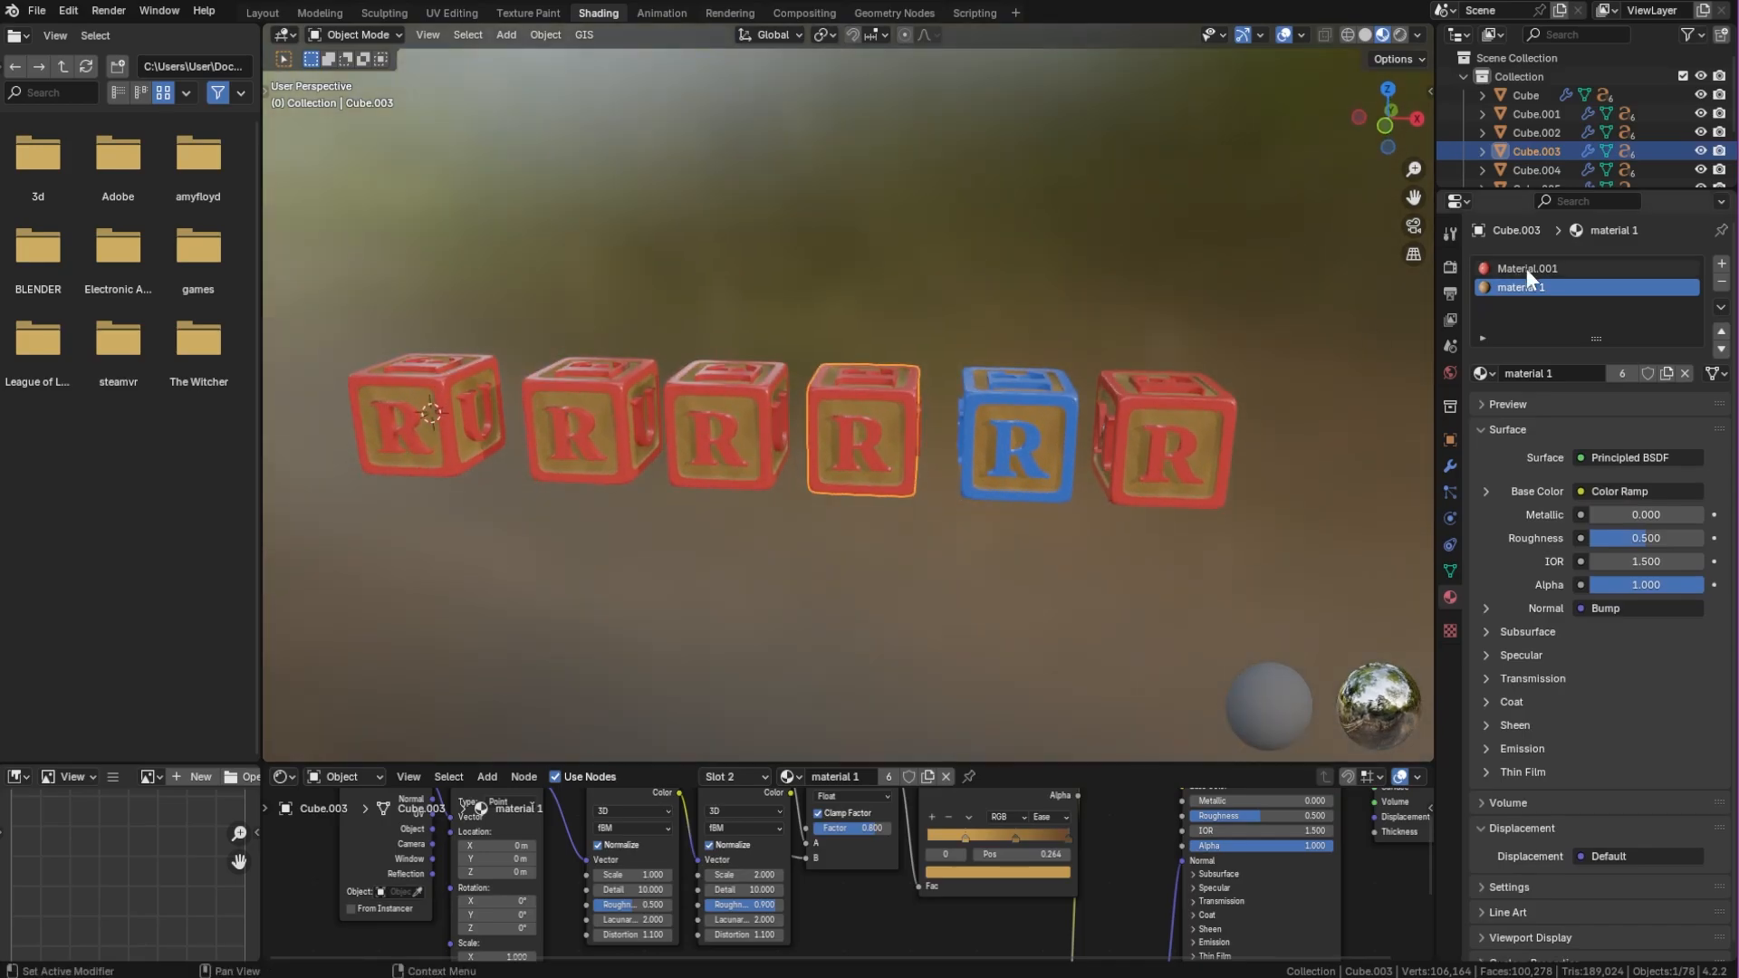
{"action": "left_click", "coordinate": [1525, 268]}
{"action": "scroll", "coordinate": [1168, 514], "scroll_direction": "up", "scroll_amount": 1}
{"action": "left_click", "coordinate": [1636, 494]}
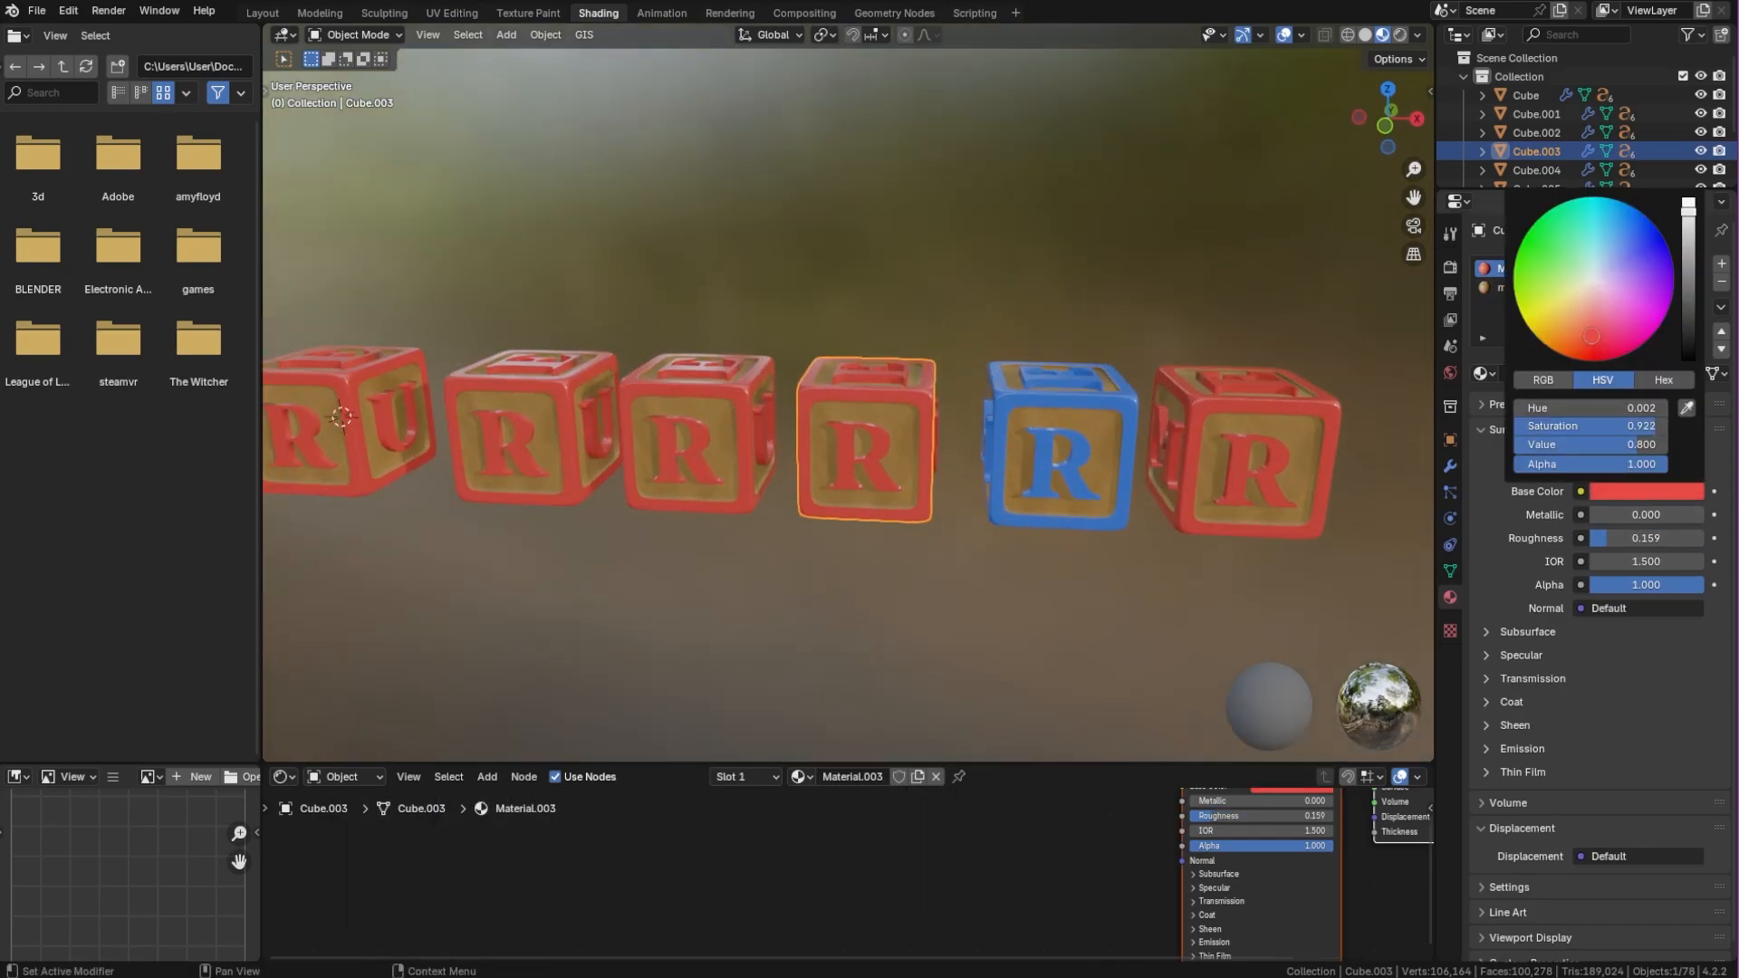
{"action": "left_click_drag", "start_coordinate": [1591, 336], "coordinate": [1580, 243]}
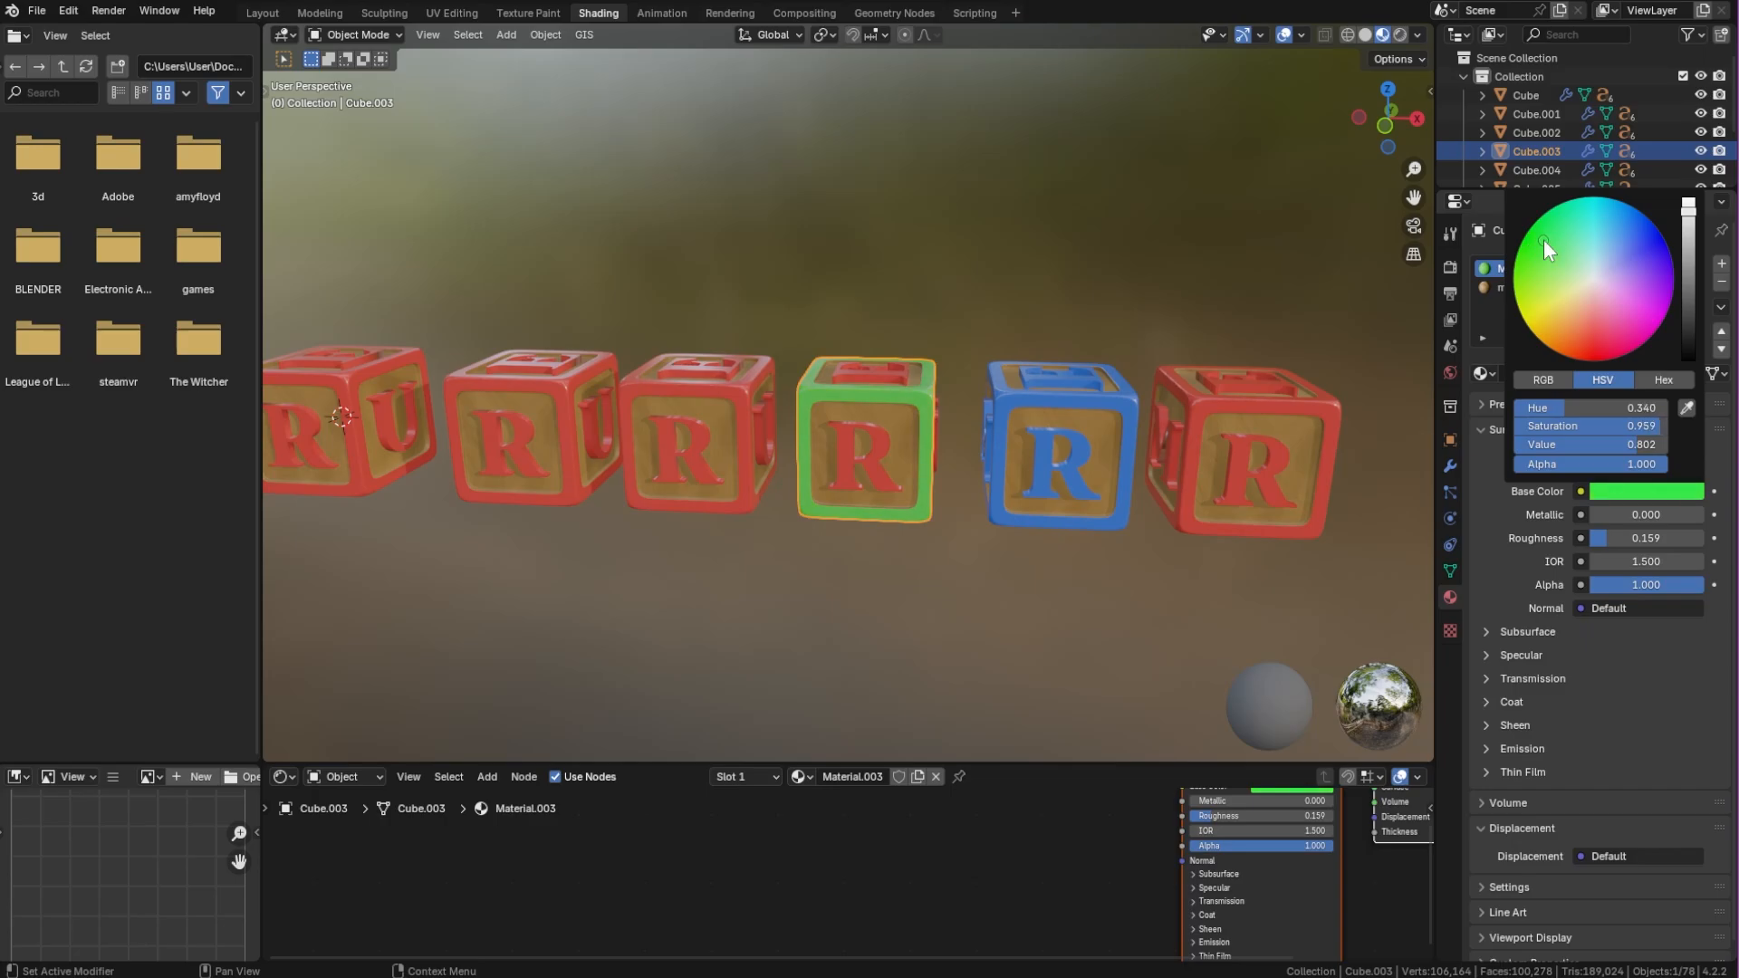
Select all raised letters of the green-bordered block and apply Material.003 to them
{"action": "scroll", "coordinate": [1164, 571], "scroll_direction": "down", "scroll_amount": 3}
{"action": "scroll", "coordinate": [1177, 556], "scroll_direction": "up", "scroll_amount": 5}
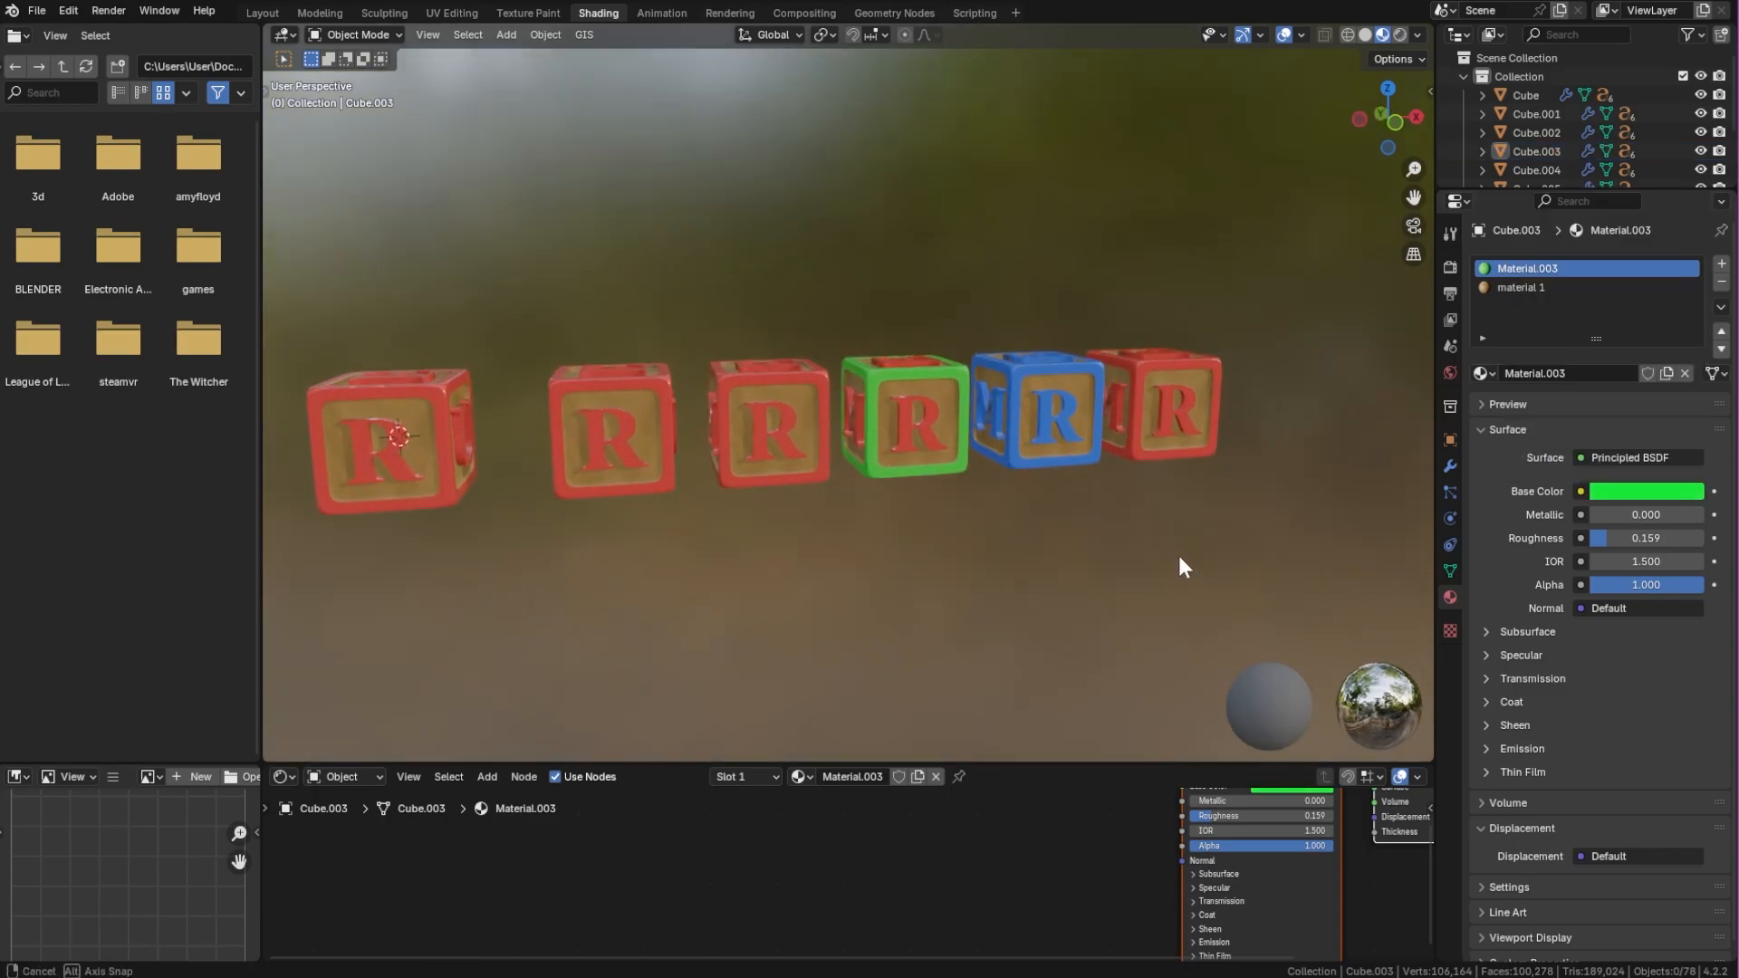
{"action": "middle_click_drag", "start_coordinate": [953, 546], "coordinate": [835, 534]}
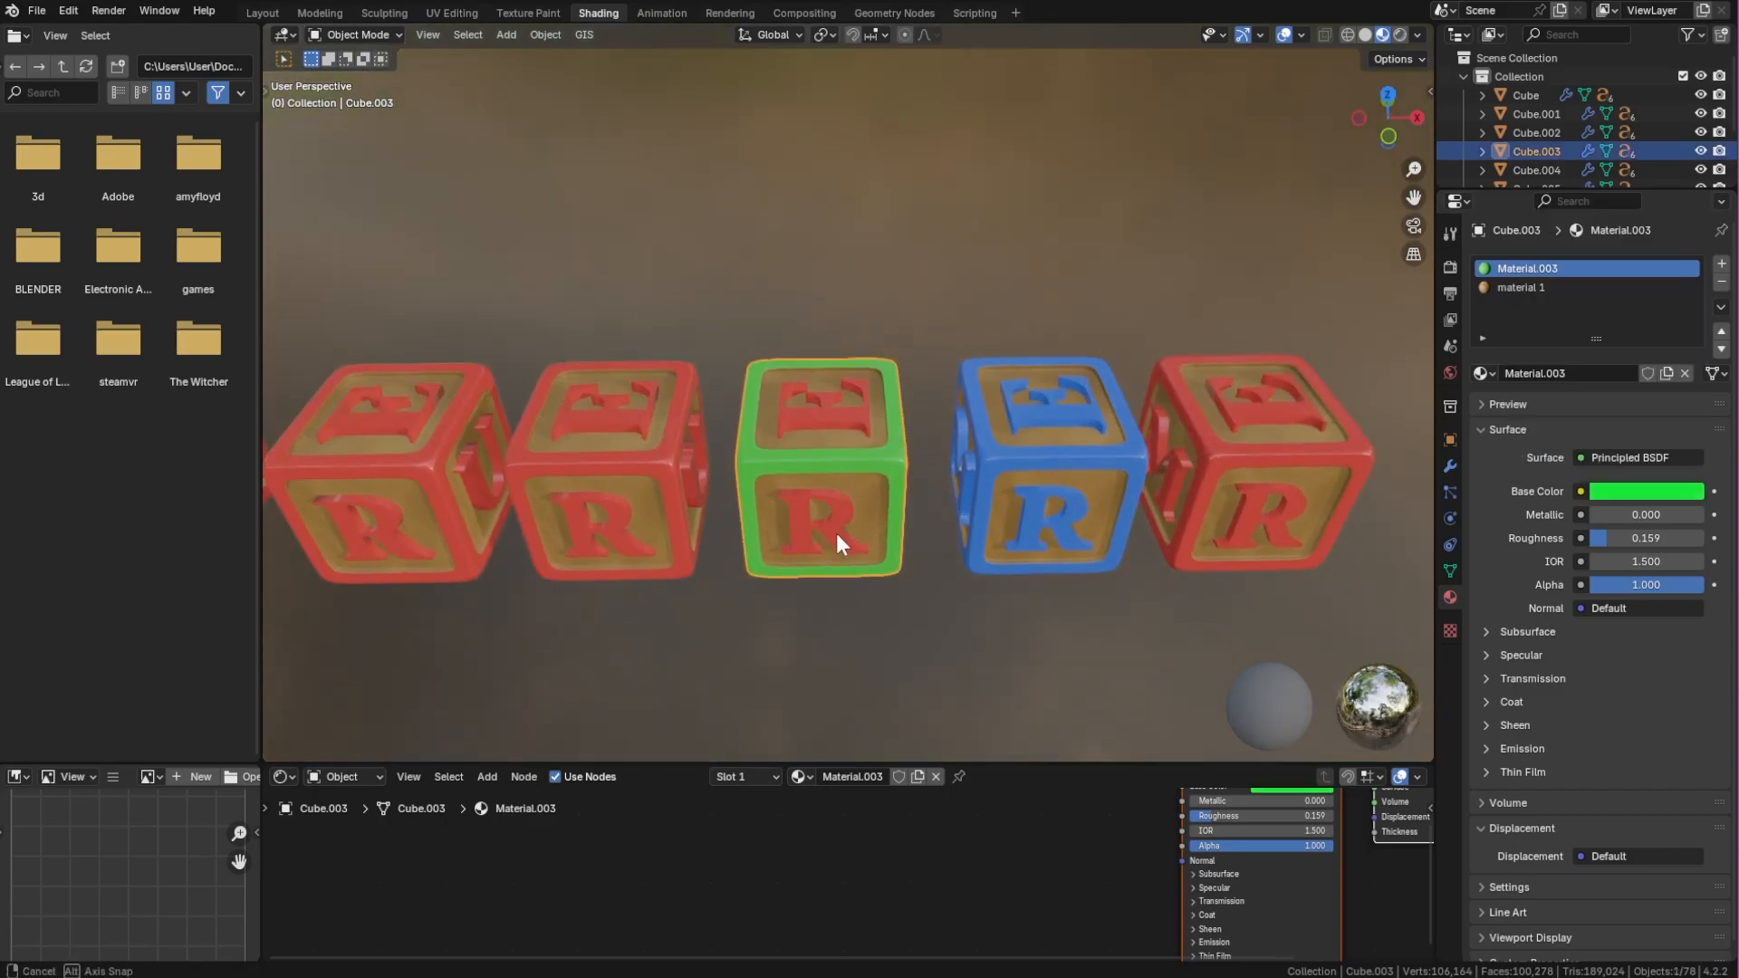
{"action": "left_click", "coordinate": [825, 424]}
{"action": "middle_click_drag", "start_coordinate": [825, 424], "coordinate": [942, 356]}
{"action": "left_click", "coordinate": [850, 351]}
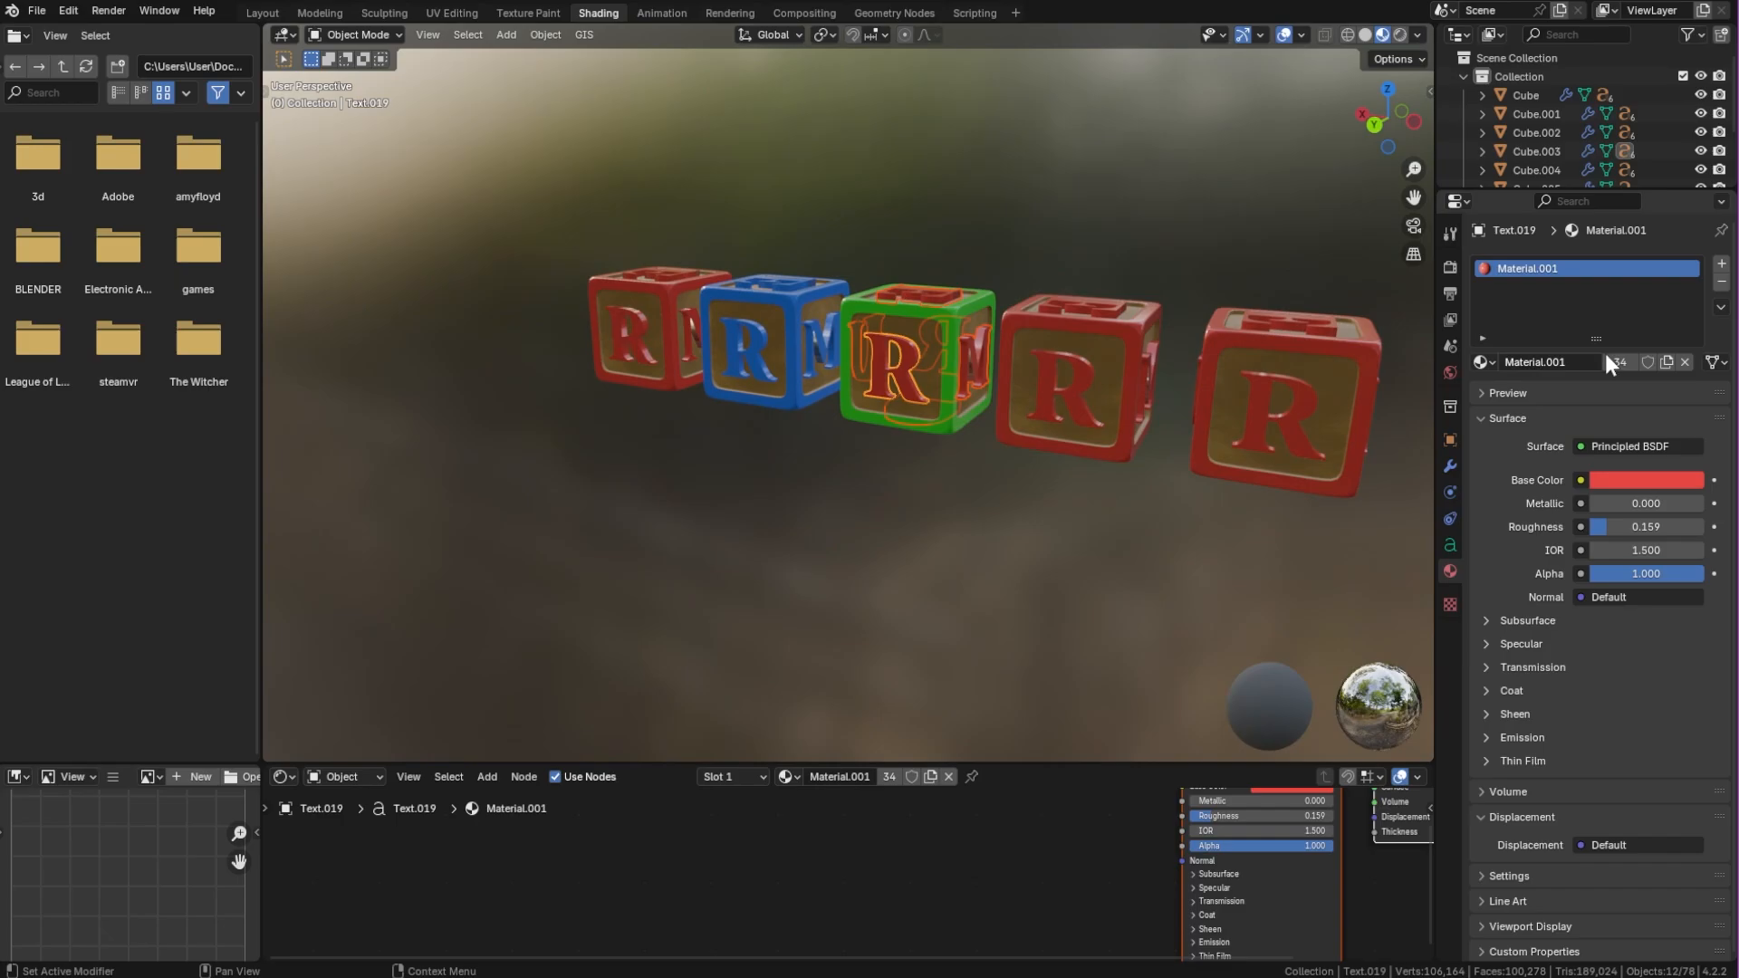
{"action": "left_click", "coordinate": [1480, 361]}
{"action": "left_click", "coordinate": [1539, 457]}
Make Material.001 on Cube.002 a single-user copy, Material.004, and change its base color to yellow
{"action": "middle_click_drag", "start_coordinate": [1209, 525], "coordinate": [942, 547]}
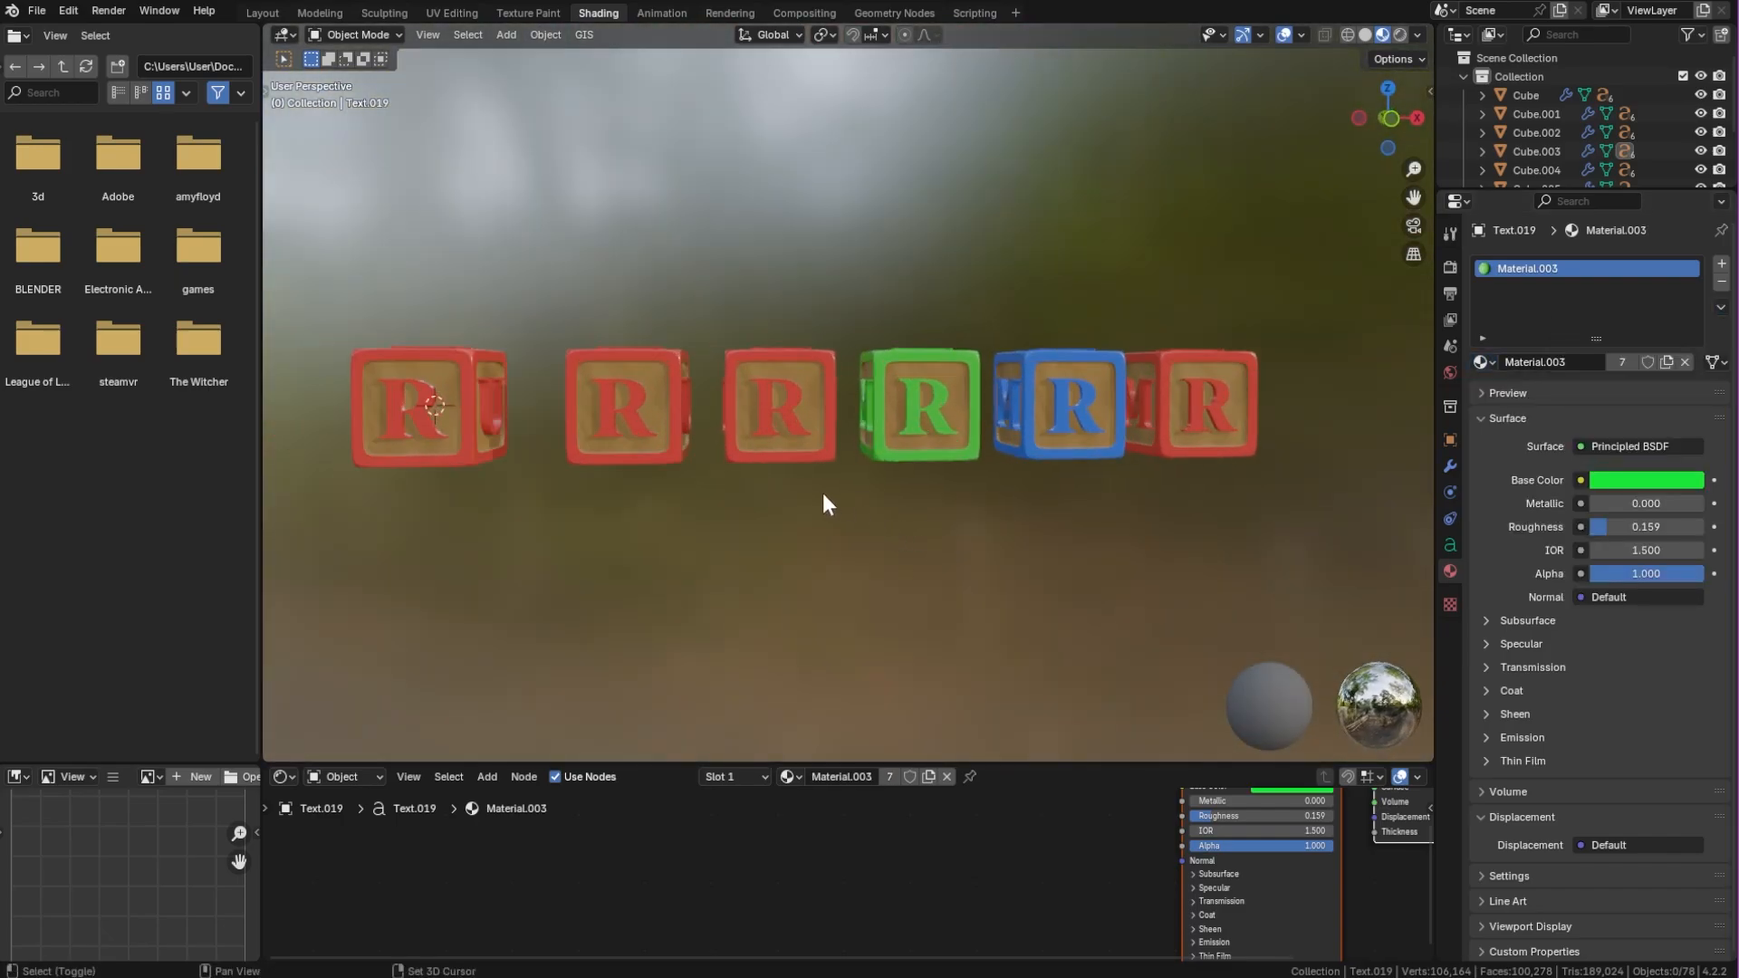
{"action": "middle_click_drag", "start_coordinate": [824, 495], "coordinate": [867, 502]}
{"action": "left_click", "coordinate": [839, 467]}
{"action": "left_click", "coordinate": [1577, 268]}
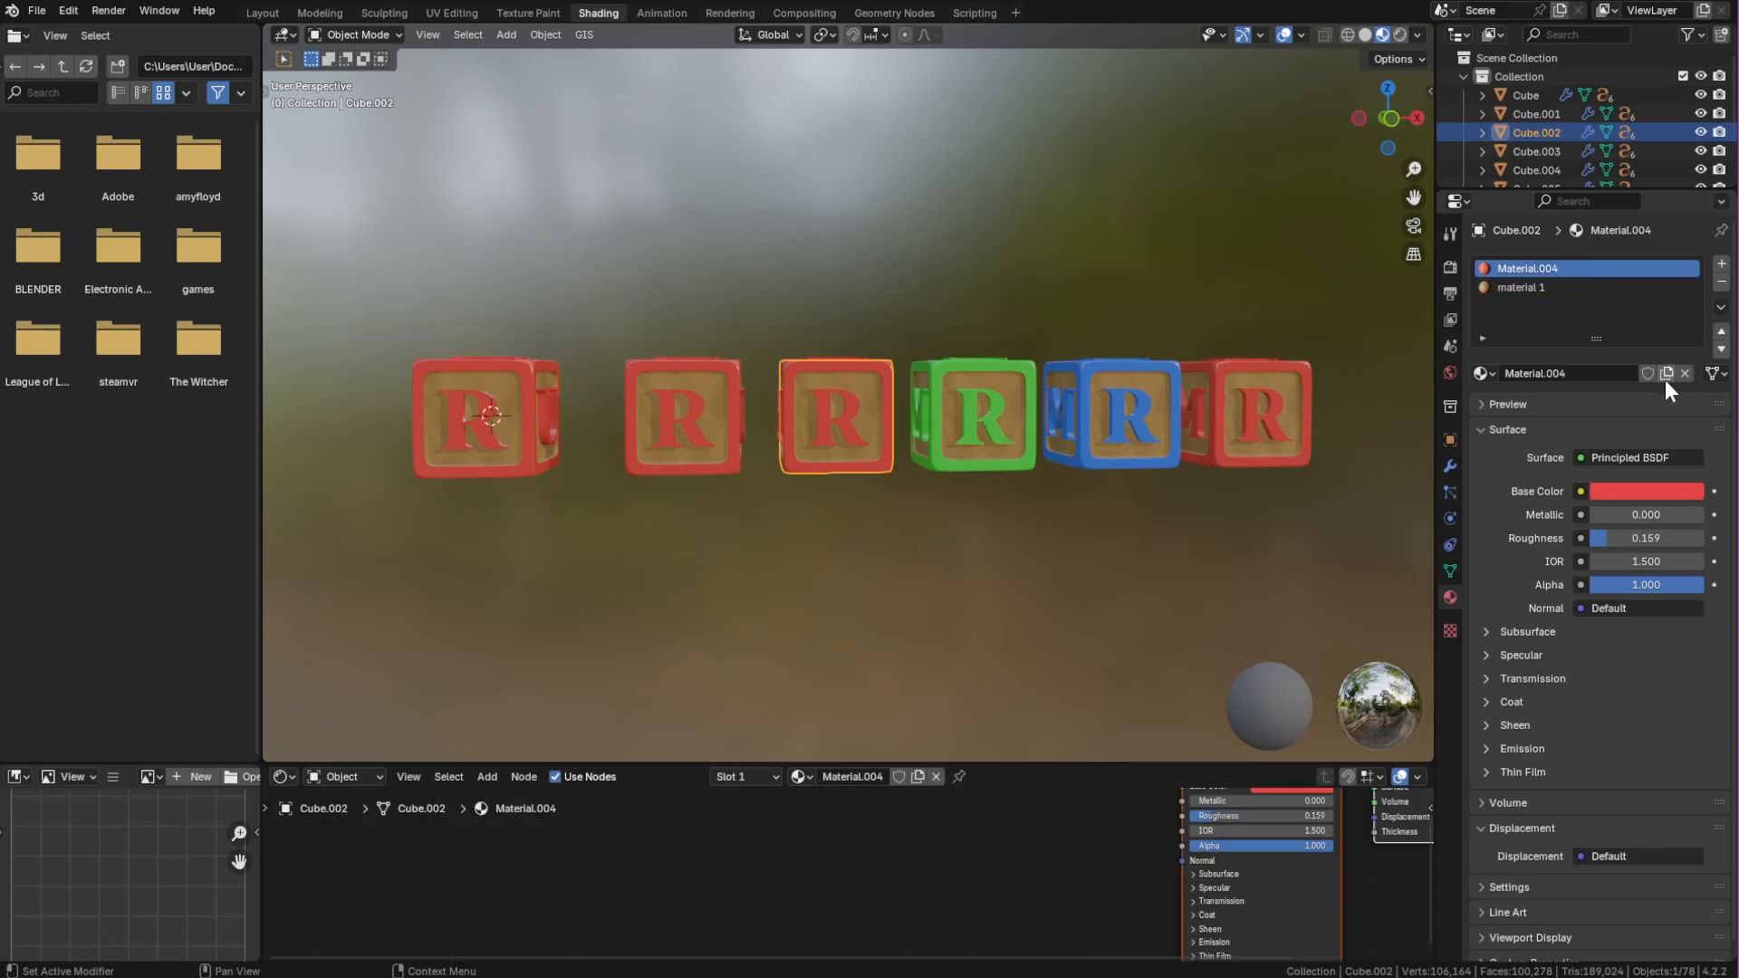
{"action": "left_click", "coordinate": [1645, 491]}
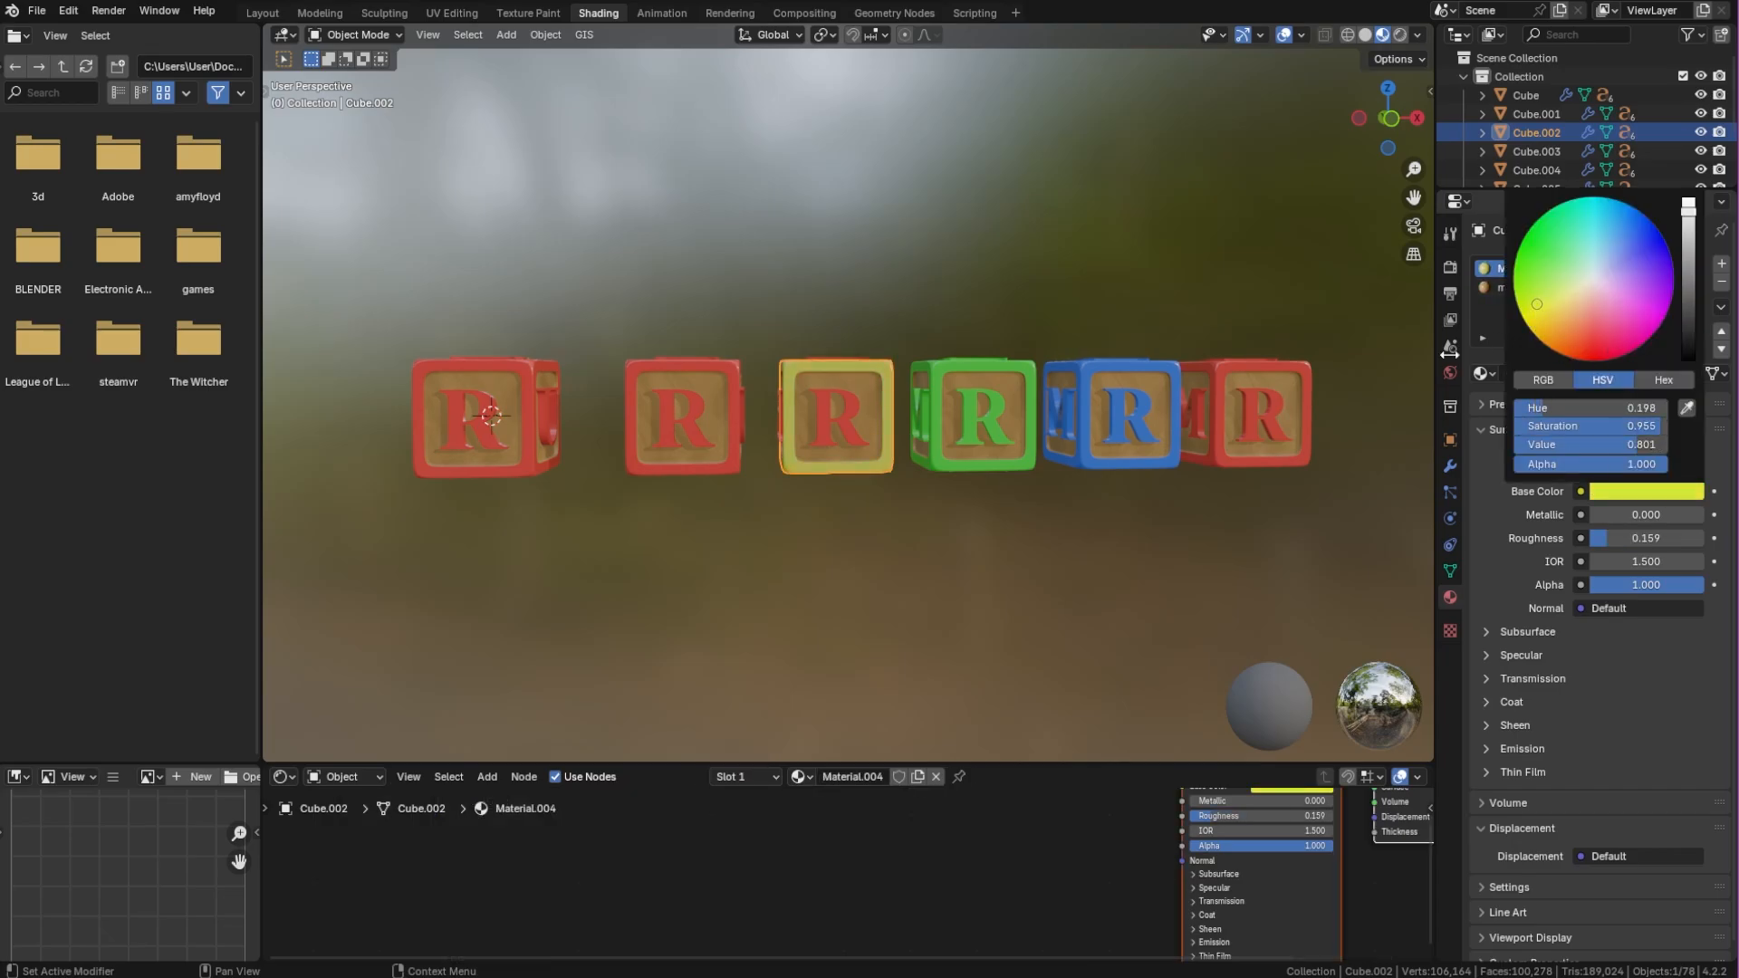
Select the raised letters of the yellow-bordered block, assign Material.004 and copy it to the whole selection
{"action": "middle_click_drag", "start_coordinate": [1196, 428], "coordinate": [1143, 453]}
{"action": "left_click", "coordinate": [851, 433]}
{"action": "left_click", "coordinate": [844, 418], "text": "shift"}
{"action": "middle_click_drag", "start_coordinate": [851, 433], "coordinate": [905, 423]}
{"action": "left_click", "coordinate": [820, 454], "text": "shift"}
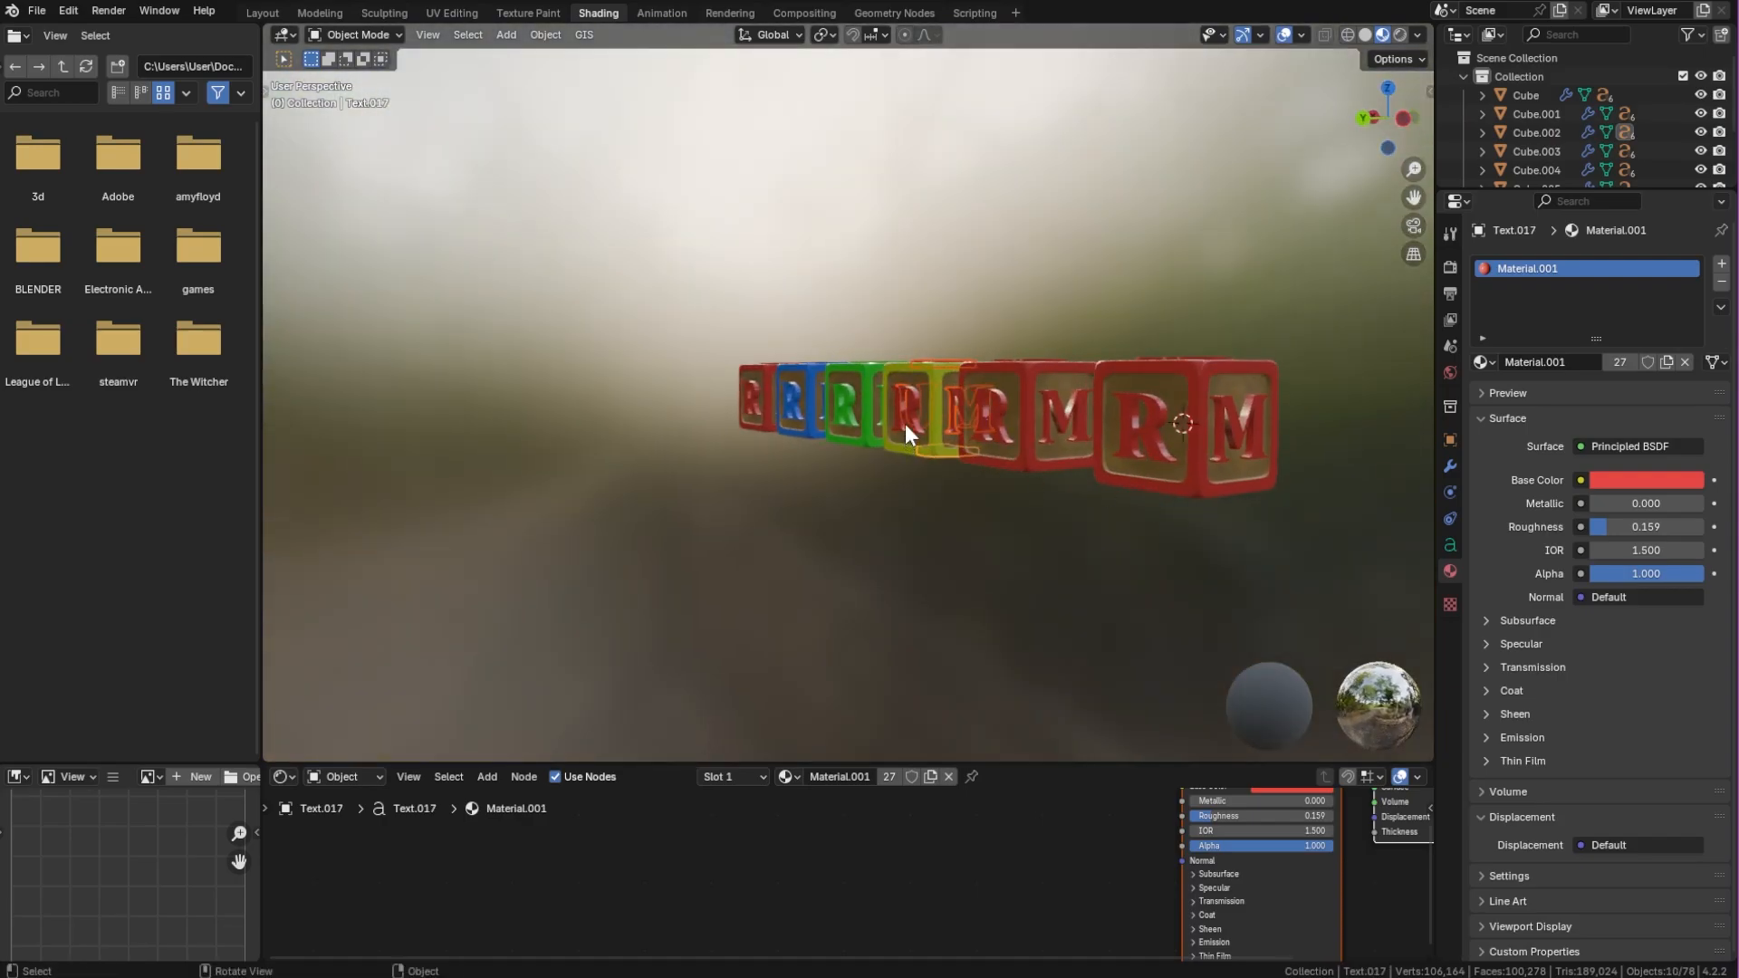
{"action": "left_click", "coordinate": [905, 424], "text": "shift"}
{"action": "middle_click_drag", "start_coordinate": [1055, 444], "coordinate": [693, 404]}
{"action": "left_click", "coordinate": [1483, 361]}
{"action": "left_click", "coordinate": [1533, 479]}
{"action": "left_click", "coordinate": [1719, 307]}
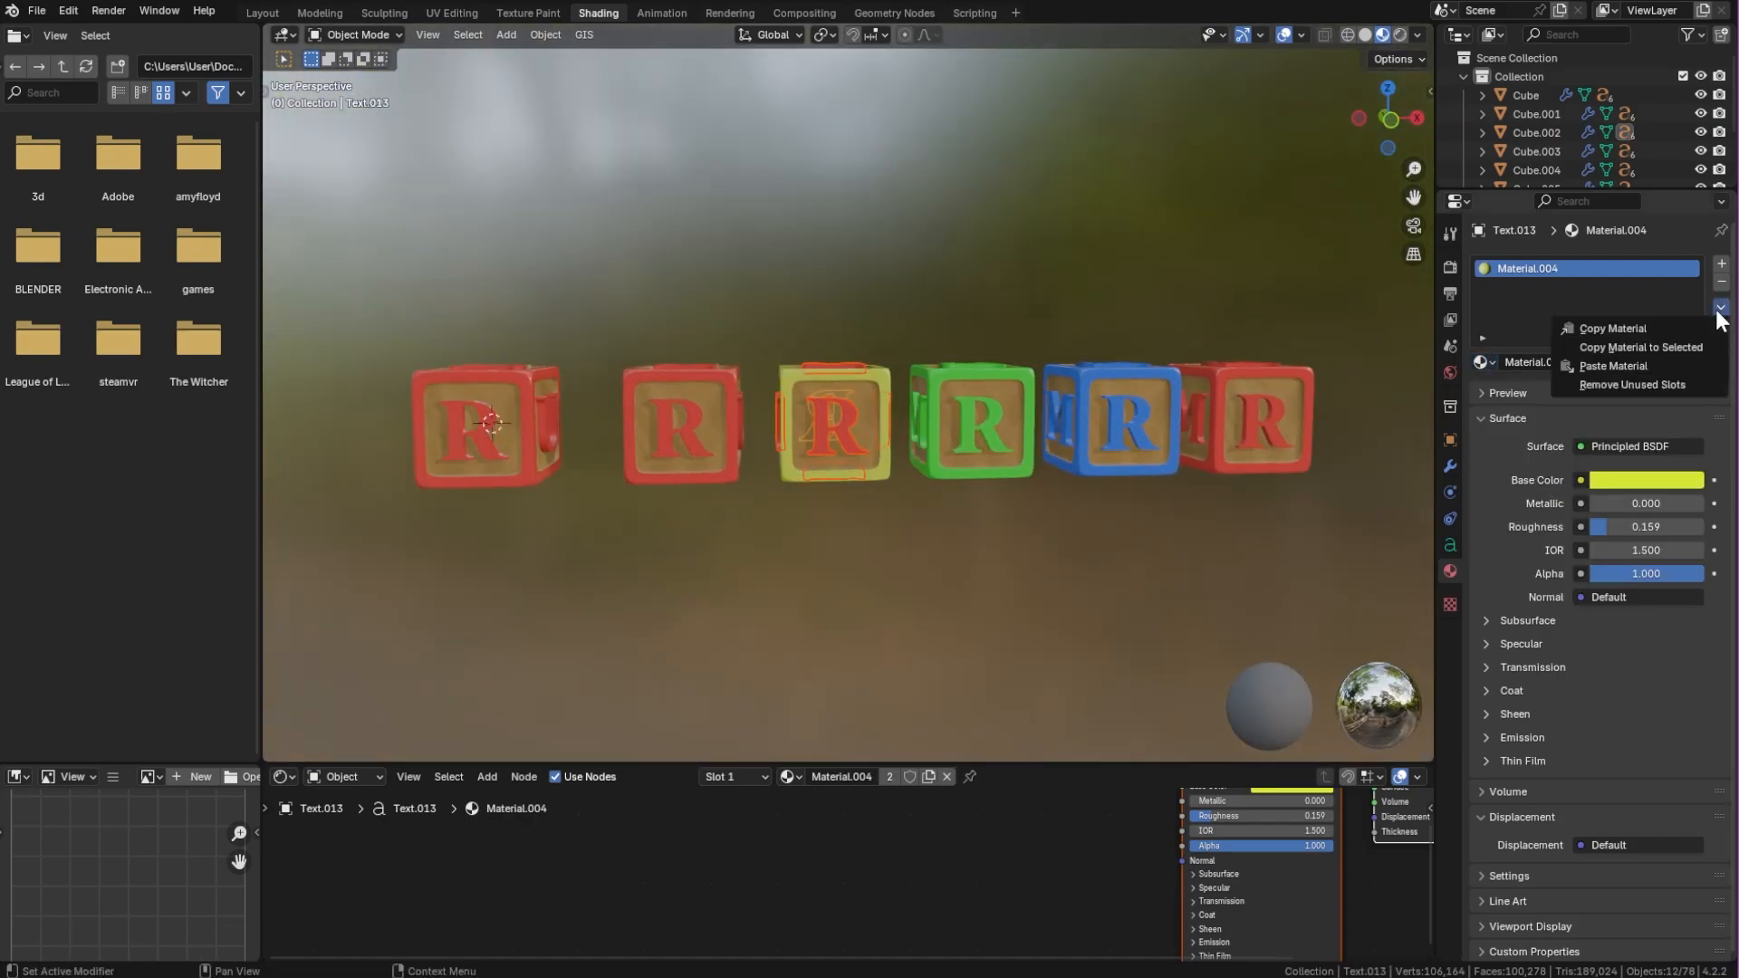
{"action": "left_click", "coordinate": [1621, 349]}
{"action": "left_click", "coordinate": [1014, 568]}
Make Material.001 on Cube.001 a single-user copy, Material.005, and change its base color to orange
{"action": "scroll", "coordinate": [1013, 567], "scroll_direction": "down", "scroll_amount": 1}
{"action": "middle_click_drag", "start_coordinate": [1013, 568], "coordinate": [971, 534]}
{"action": "scroll", "coordinate": [978, 551], "scroll_direction": "up", "scroll_amount": 1}
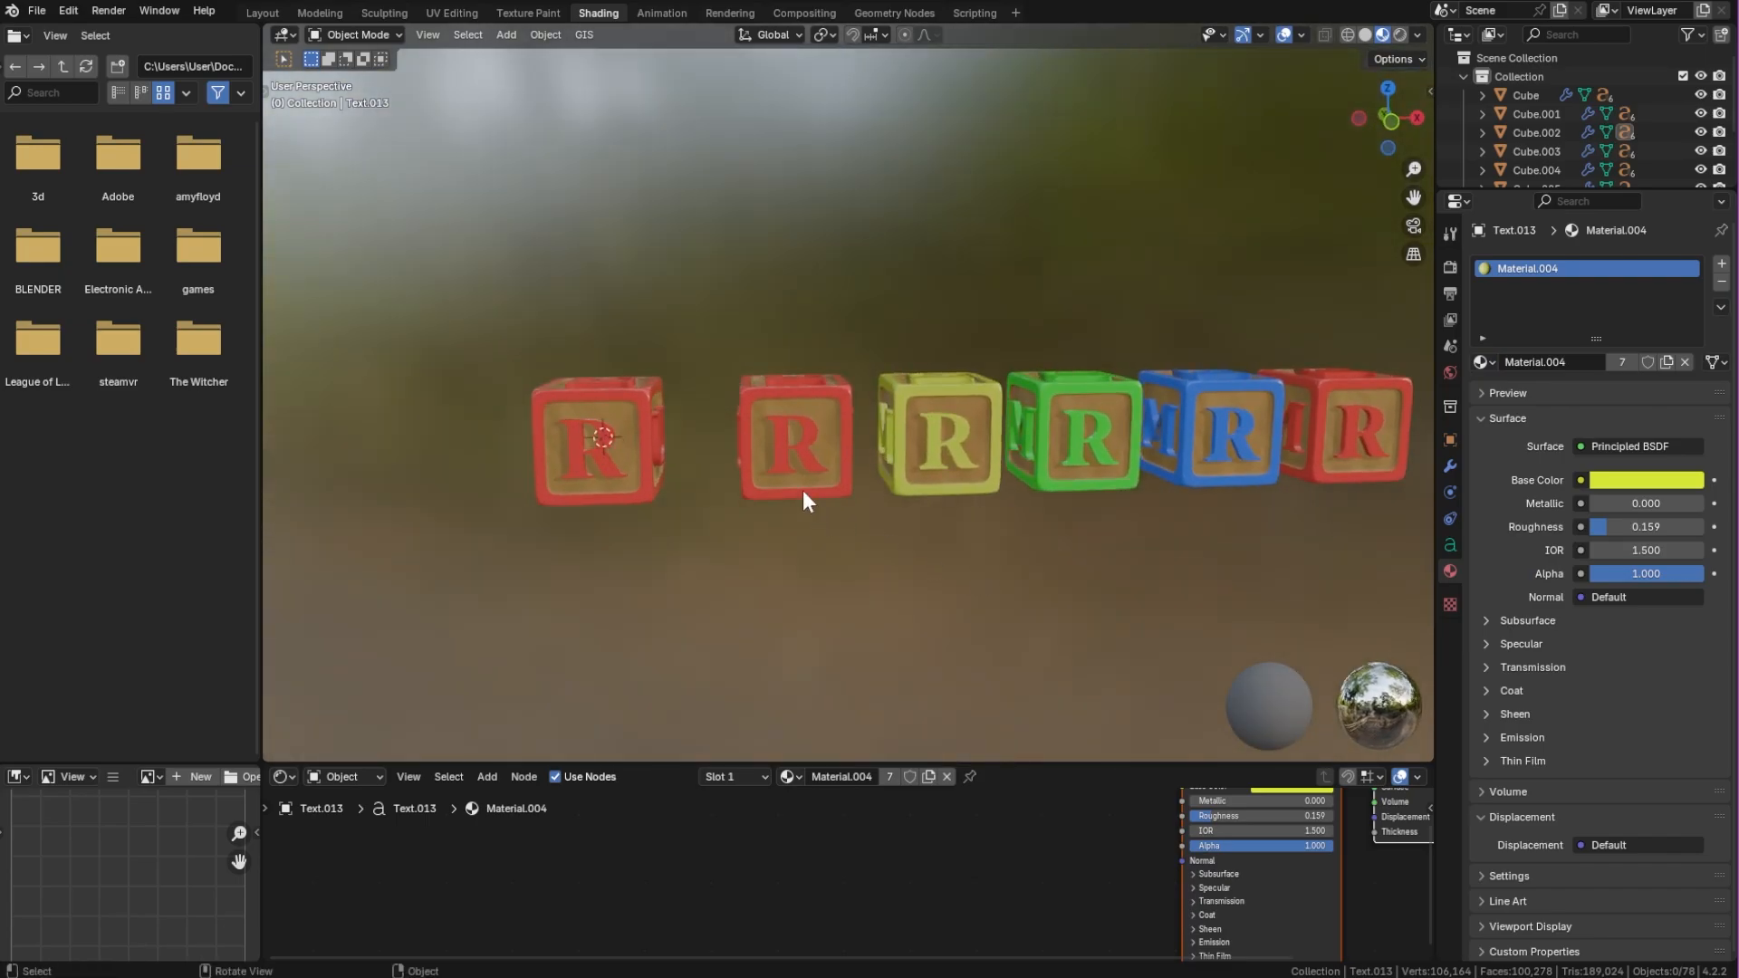
{"action": "left_click", "coordinate": [802, 490]}
{"action": "left_click", "coordinate": [1646, 492]}
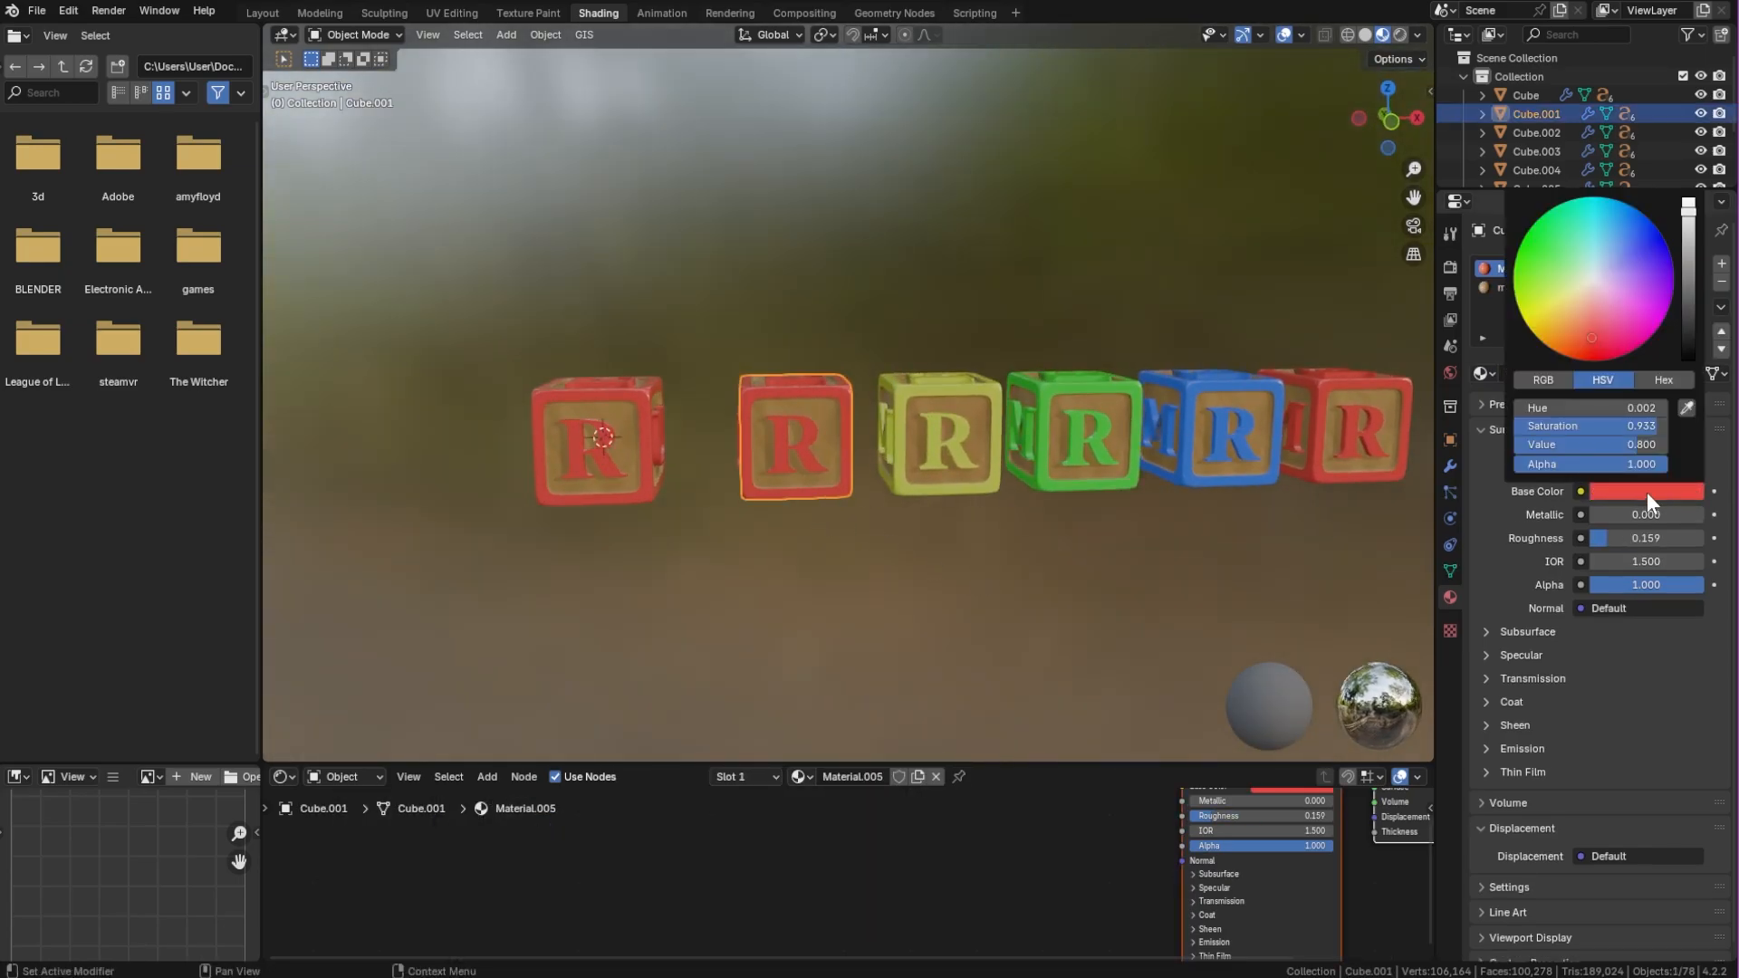
{"action": "left_click_drag", "start_coordinate": [1583, 341], "coordinate": [1573, 346]}
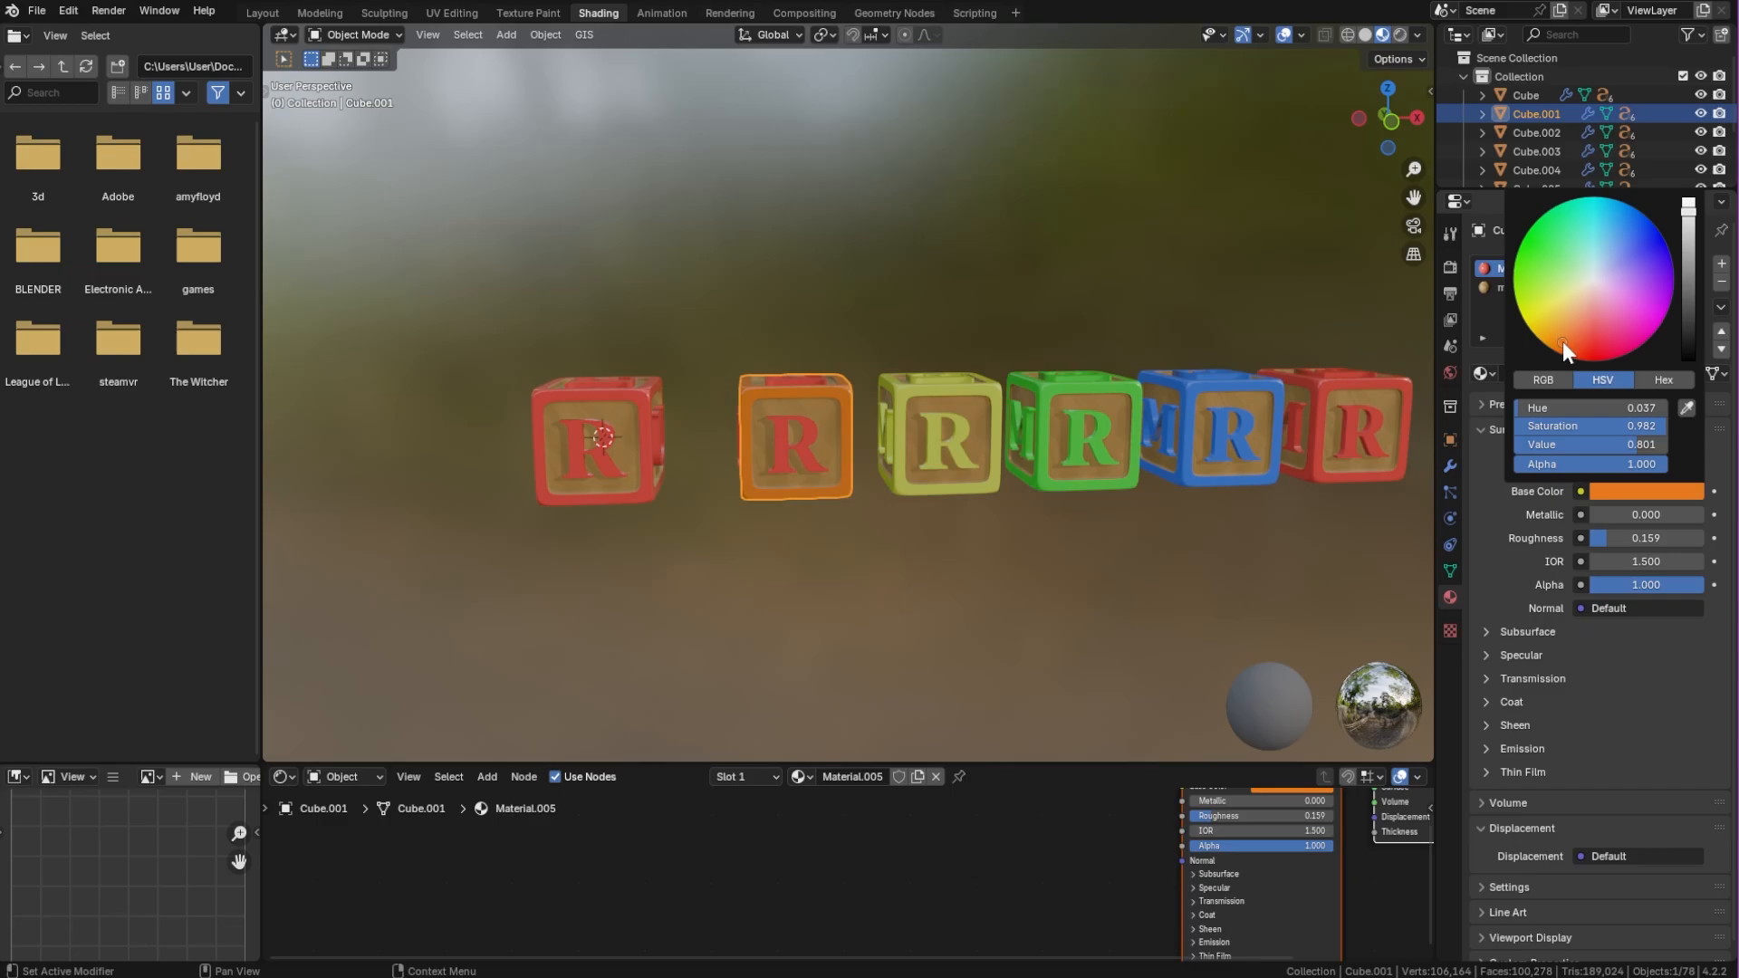
Select the raised letters of the orange-bordered block, assign Material.005 and copy it to the whole selection
{"action": "middle_click_drag", "start_coordinate": [1023, 534], "coordinate": [1002, 567]}
{"action": "scroll", "coordinate": [1001, 566], "scroll_direction": "down", "scroll_amount": 1}
{"action": "scroll", "coordinate": [813, 466], "scroll_direction": "up", "scroll_amount": 2}
{"action": "left_click", "coordinate": [813, 471]}
{"action": "middle_click_drag", "start_coordinate": [827, 475], "coordinate": [876, 439]}
{"action": "left_click", "coordinate": [835, 453], "text": "shift"}
{"action": "left_click", "coordinate": [780, 509], "text": "shift"}
{"action": "left_click", "coordinate": [808, 531], "text": "shift"}
{"action": "middle_click_drag", "start_coordinate": [872, 514], "coordinate": [806, 439]}
{"action": "left_click", "coordinate": [820, 403], "text": "shift"}
{"action": "left_click", "coordinate": [959, 424], "text": "shift"}
{"action": "scroll", "coordinate": [806, 439], "scroll_direction": "down", "scroll_amount": 1}
{"action": "left_click", "coordinate": [1485, 361]}
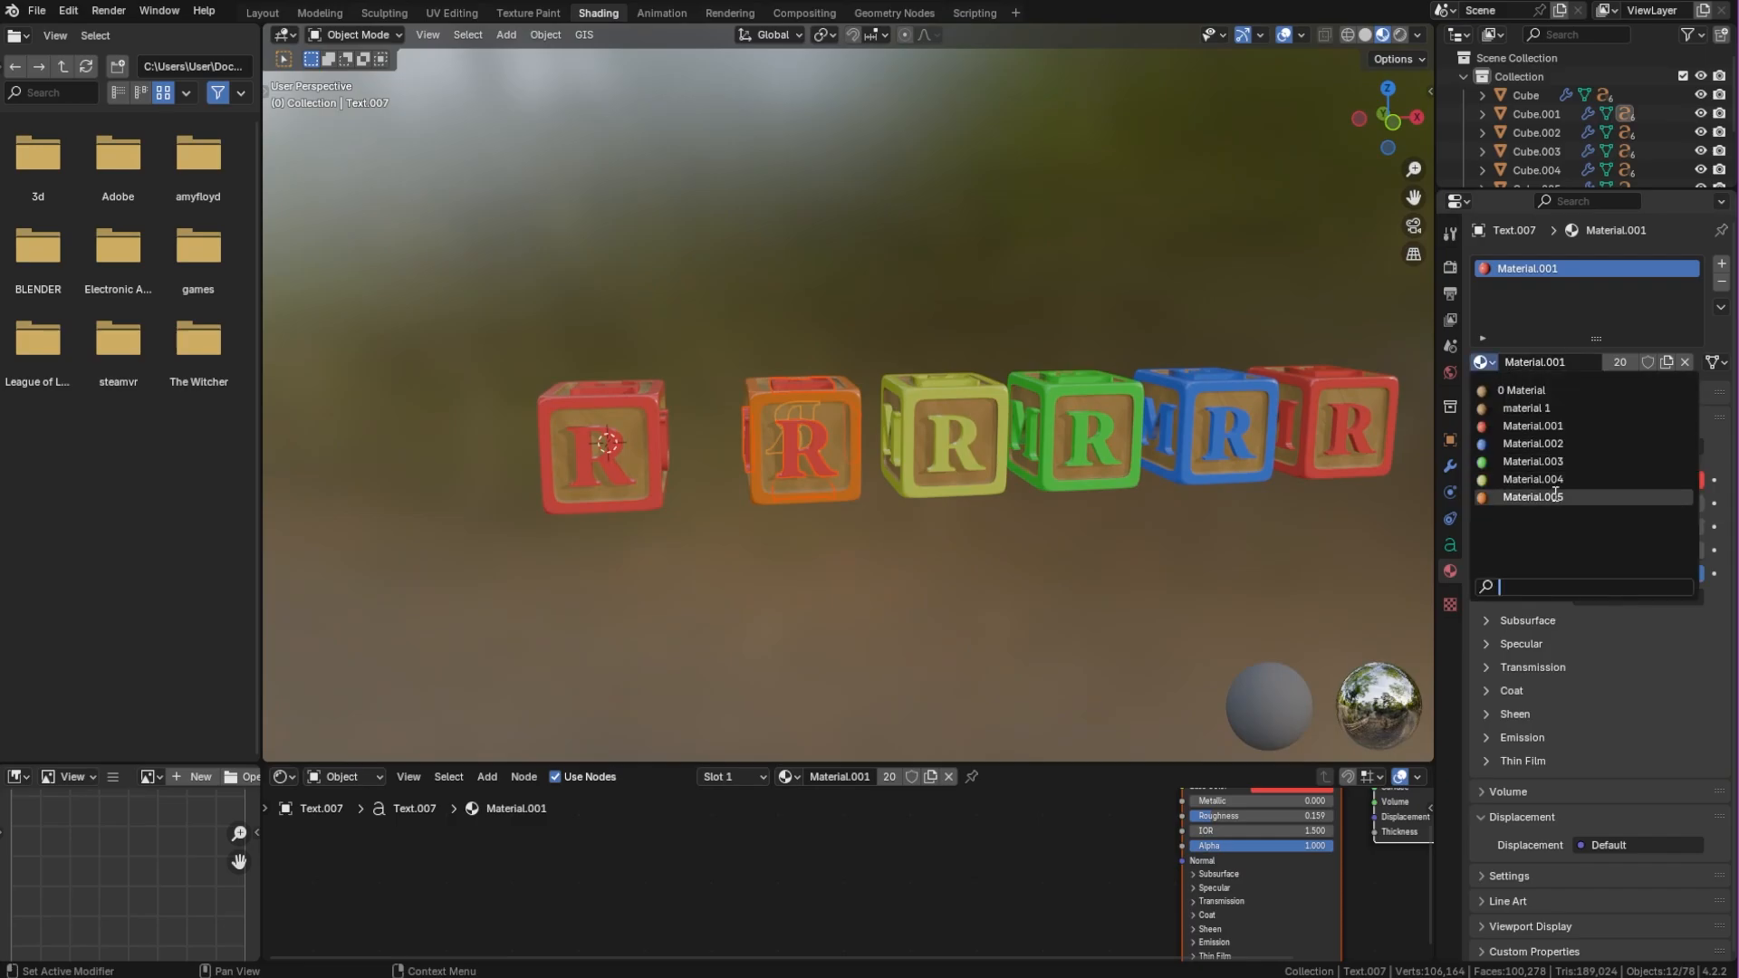
{"action": "left_click", "coordinate": [1554, 497]}
{"action": "left_click", "coordinate": [1720, 307]}
{"action": "left_click", "coordinate": [1696, 347]}
{"action": "left_click", "coordinate": [927, 527]}
Make Material.001 on the original Cube a single-user copy, Material.006, and change its base color to magenta
{"action": "scroll", "coordinate": [915, 527], "scroll_direction": "down", "scroll_amount": 2}
{"action": "middle_click_drag", "start_coordinate": [928, 527], "coordinate": [889, 516]}
{"action": "left_click_drag", "start_coordinate": [525, 331], "coordinate": [682, 513]}
{"action": "scroll", "coordinate": [670, 507], "scroll_direction": "up", "scroll_amount": 3}
{"action": "left_click", "coordinate": [563, 459]}
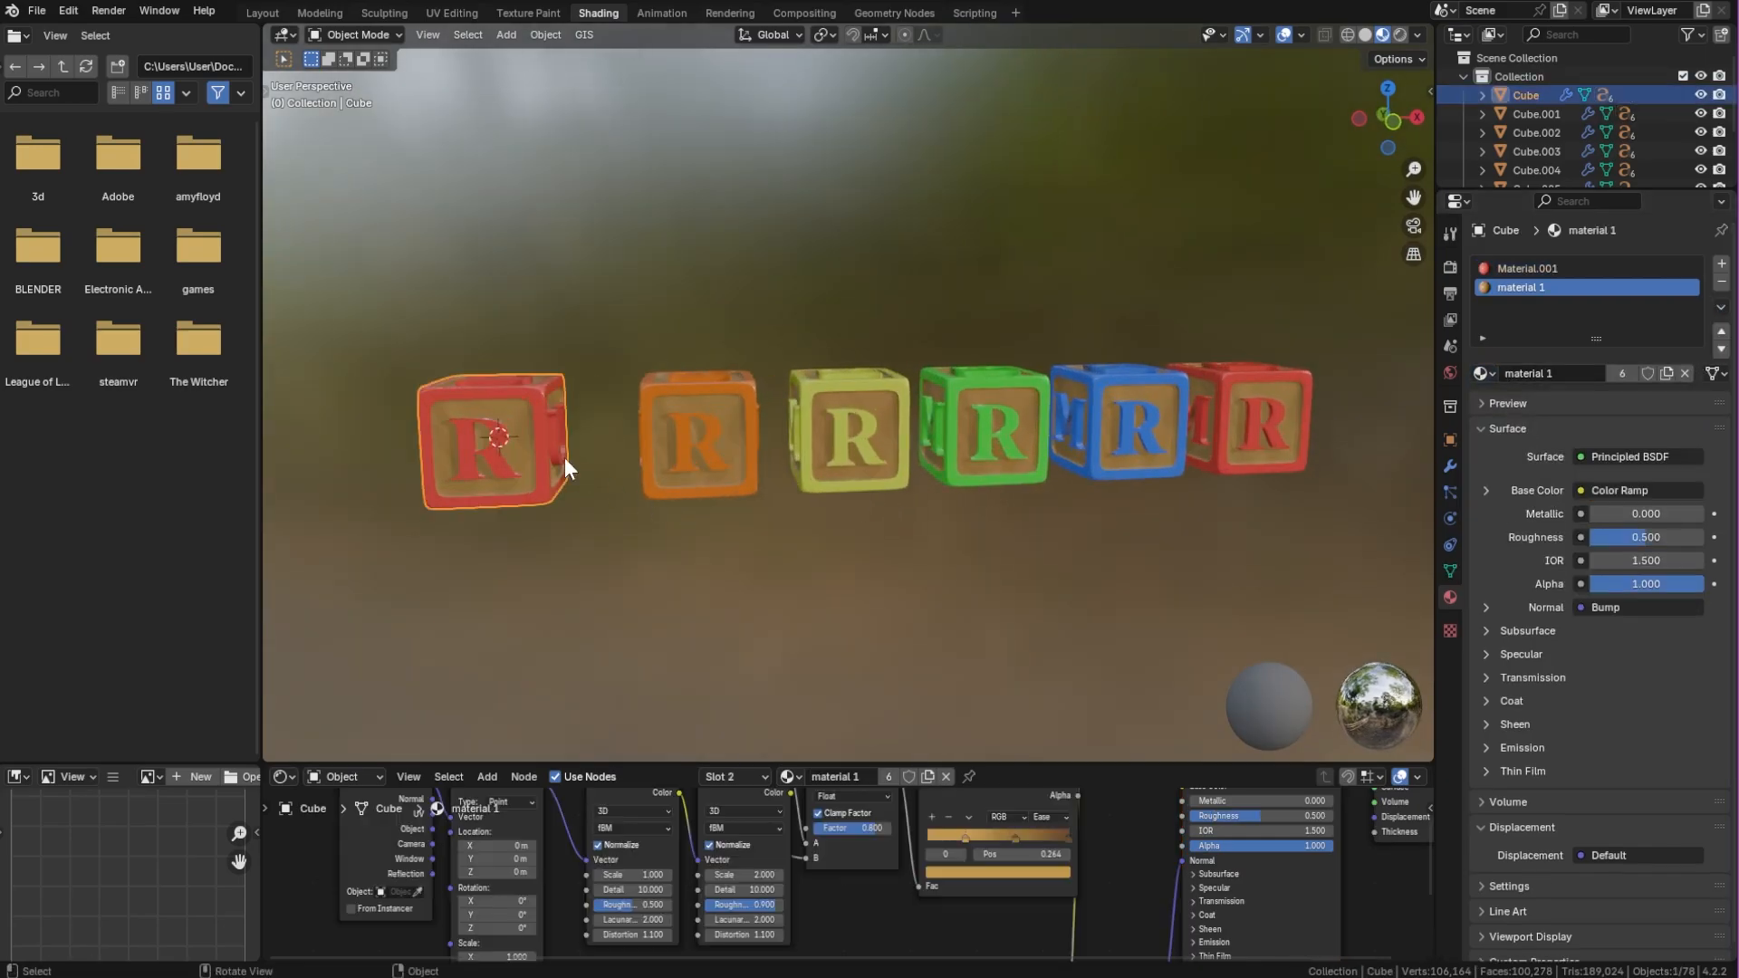
{"action": "left_click", "coordinate": [1593, 268]}
{"action": "left_click", "coordinate": [1675, 490]}
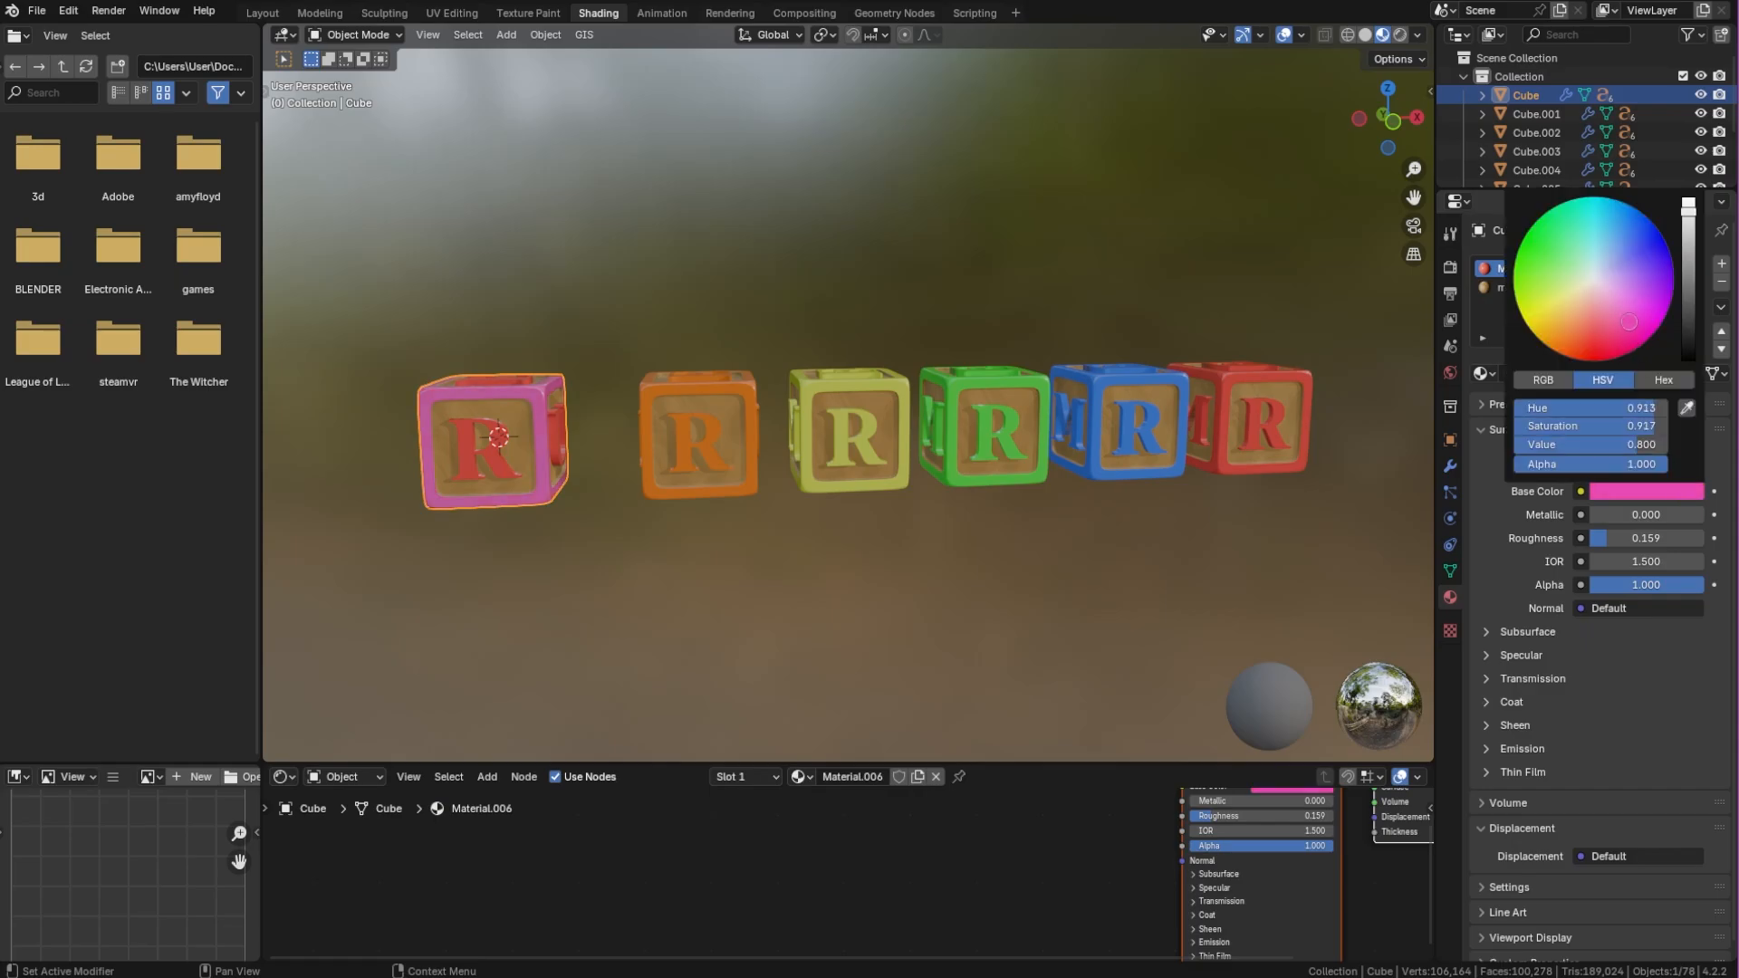
Select the raised letters of the magenta-bordered block, assign Material.006 and copy it to the whole selection
{"action": "scroll", "coordinate": [786, 568], "scroll_direction": "down", "scroll_amount": 1}
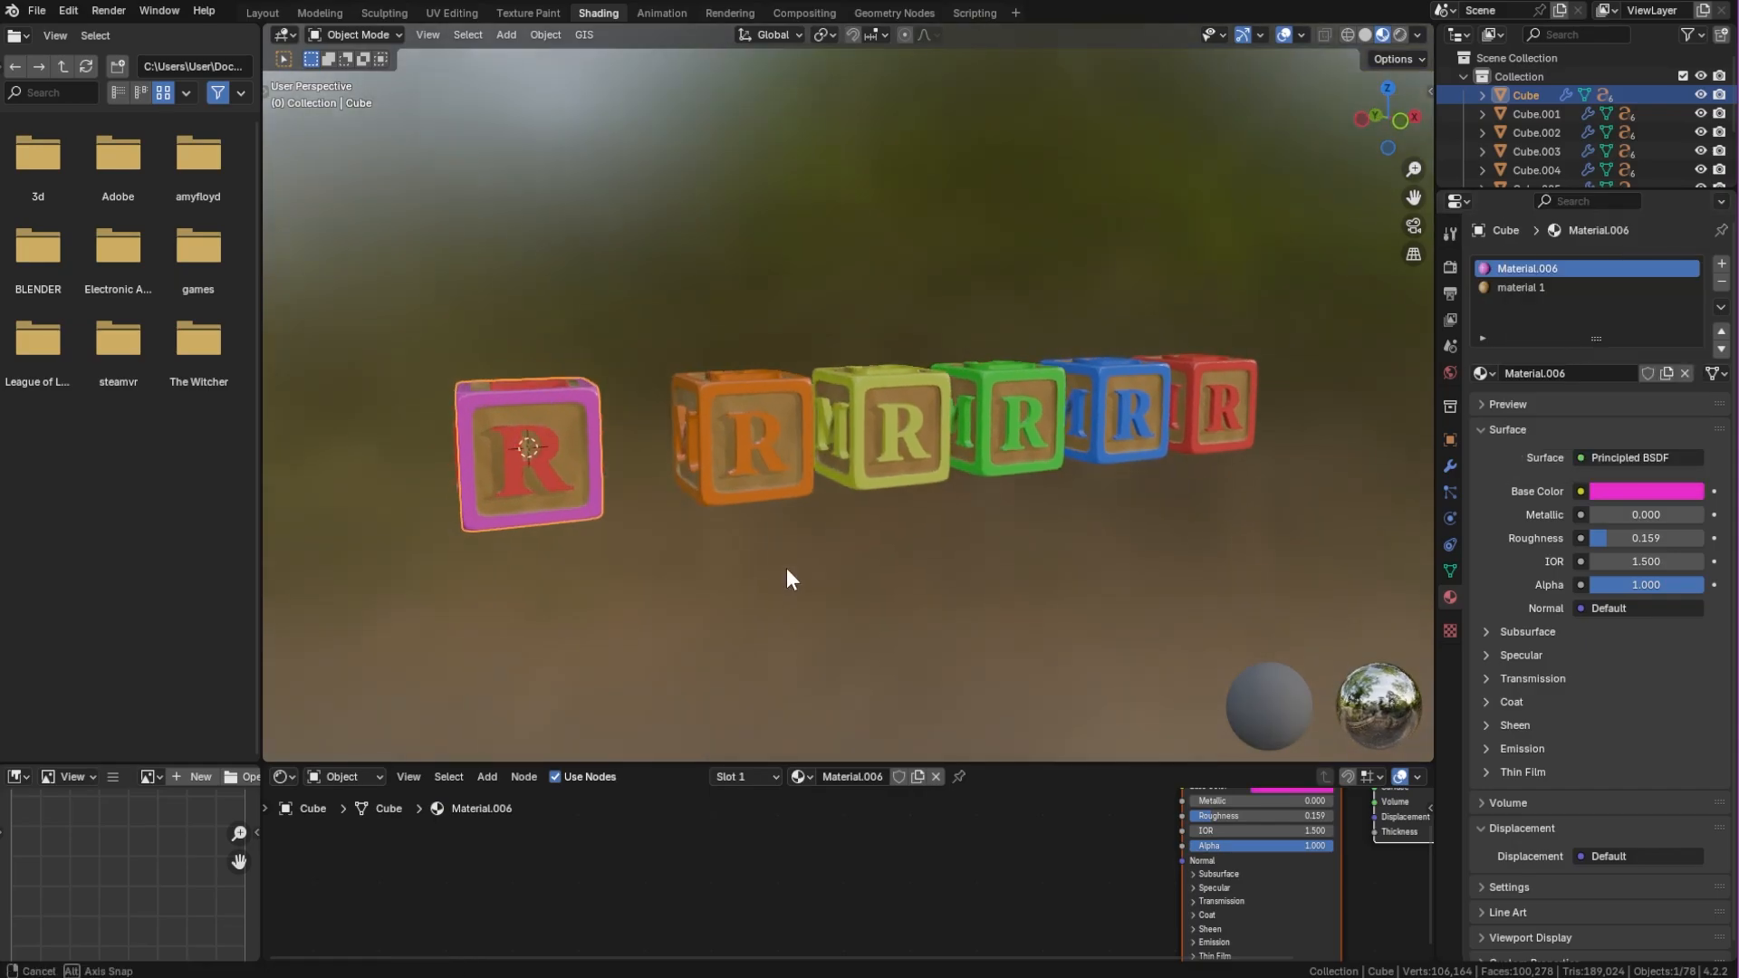
{"action": "middle_click_drag", "start_coordinate": [786, 568], "coordinate": [846, 615]}
{"action": "left_click", "coordinate": [705, 617]}
{"action": "middle_click_drag", "start_coordinate": [705, 617], "coordinate": [824, 434]}
{"action": "left_click", "coordinate": [742, 362]}
{"action": "left_click", "coordinate": [1108, 409], "text": "shift"}
{"action": "left_click", "coordinate": [1483, 361]}
{"action": "left_click", "coordinate": [1533, 515]}
{"action": "left_click", "coordinate": [1718, 307]}
{"action": "left_click", "coordinate": [1686, 350]}
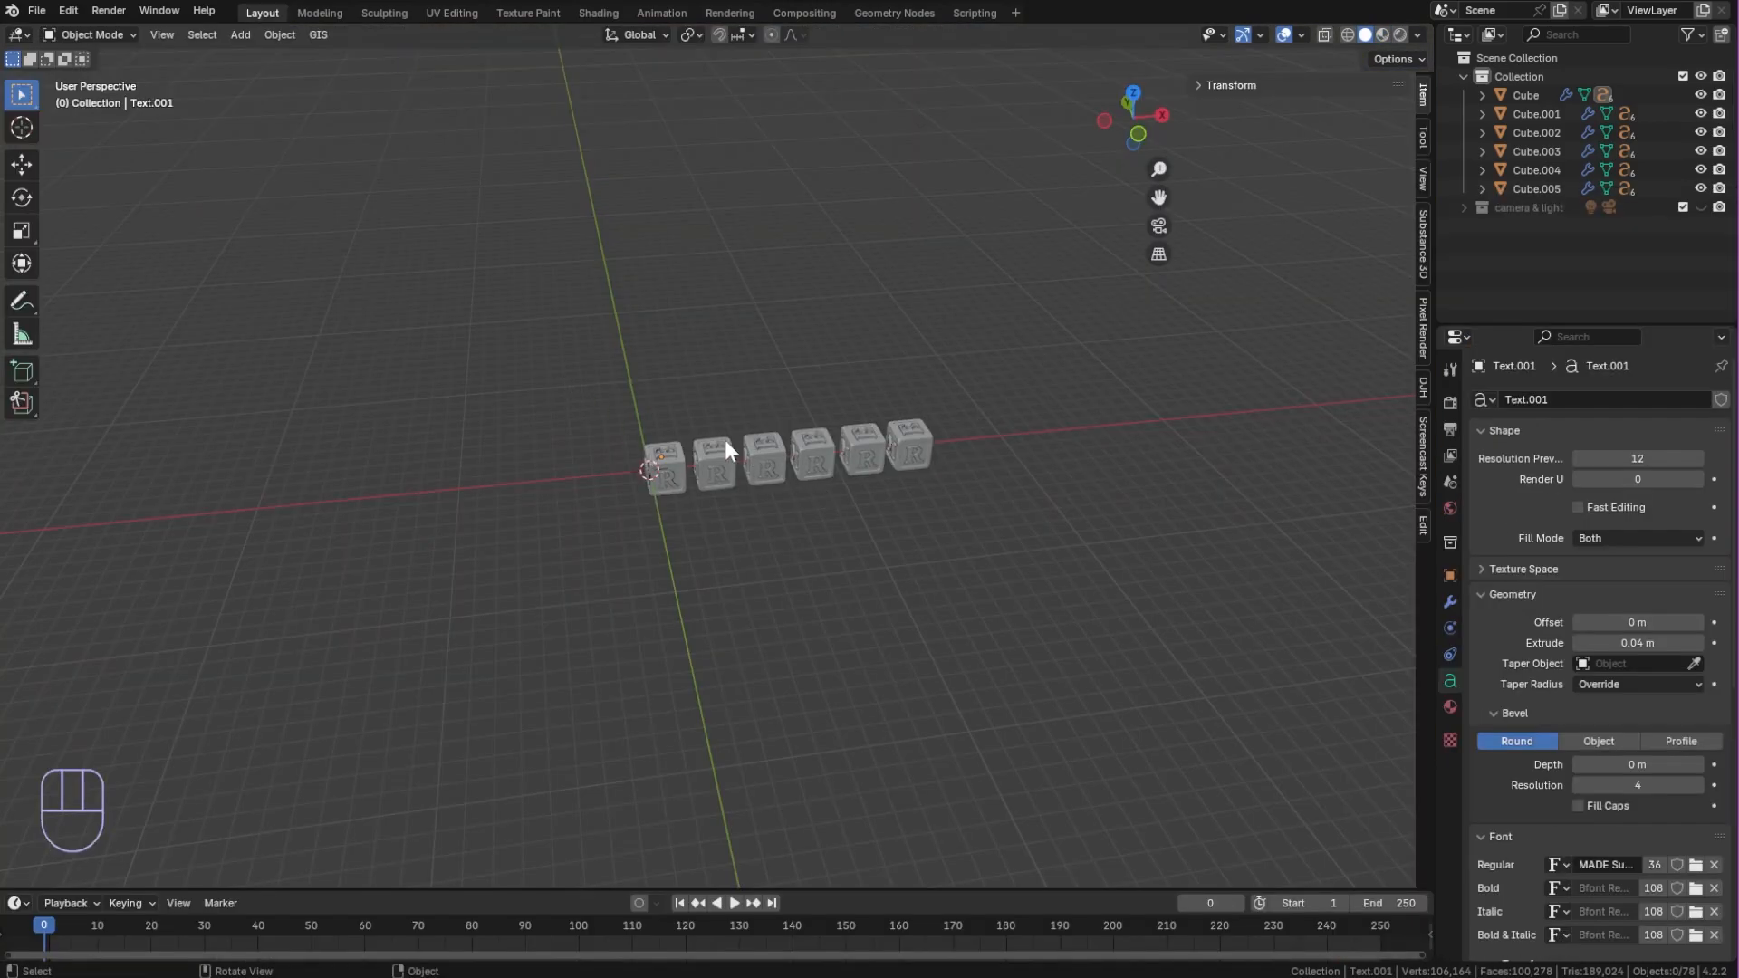
Move the entire row of blocks about 11.5 m along the X axis, away from the origin, and deselect everything
{"action": "key", "text": "a"}
{"action": "key", "text": "g"}
{"action": "key", "text": "x"}
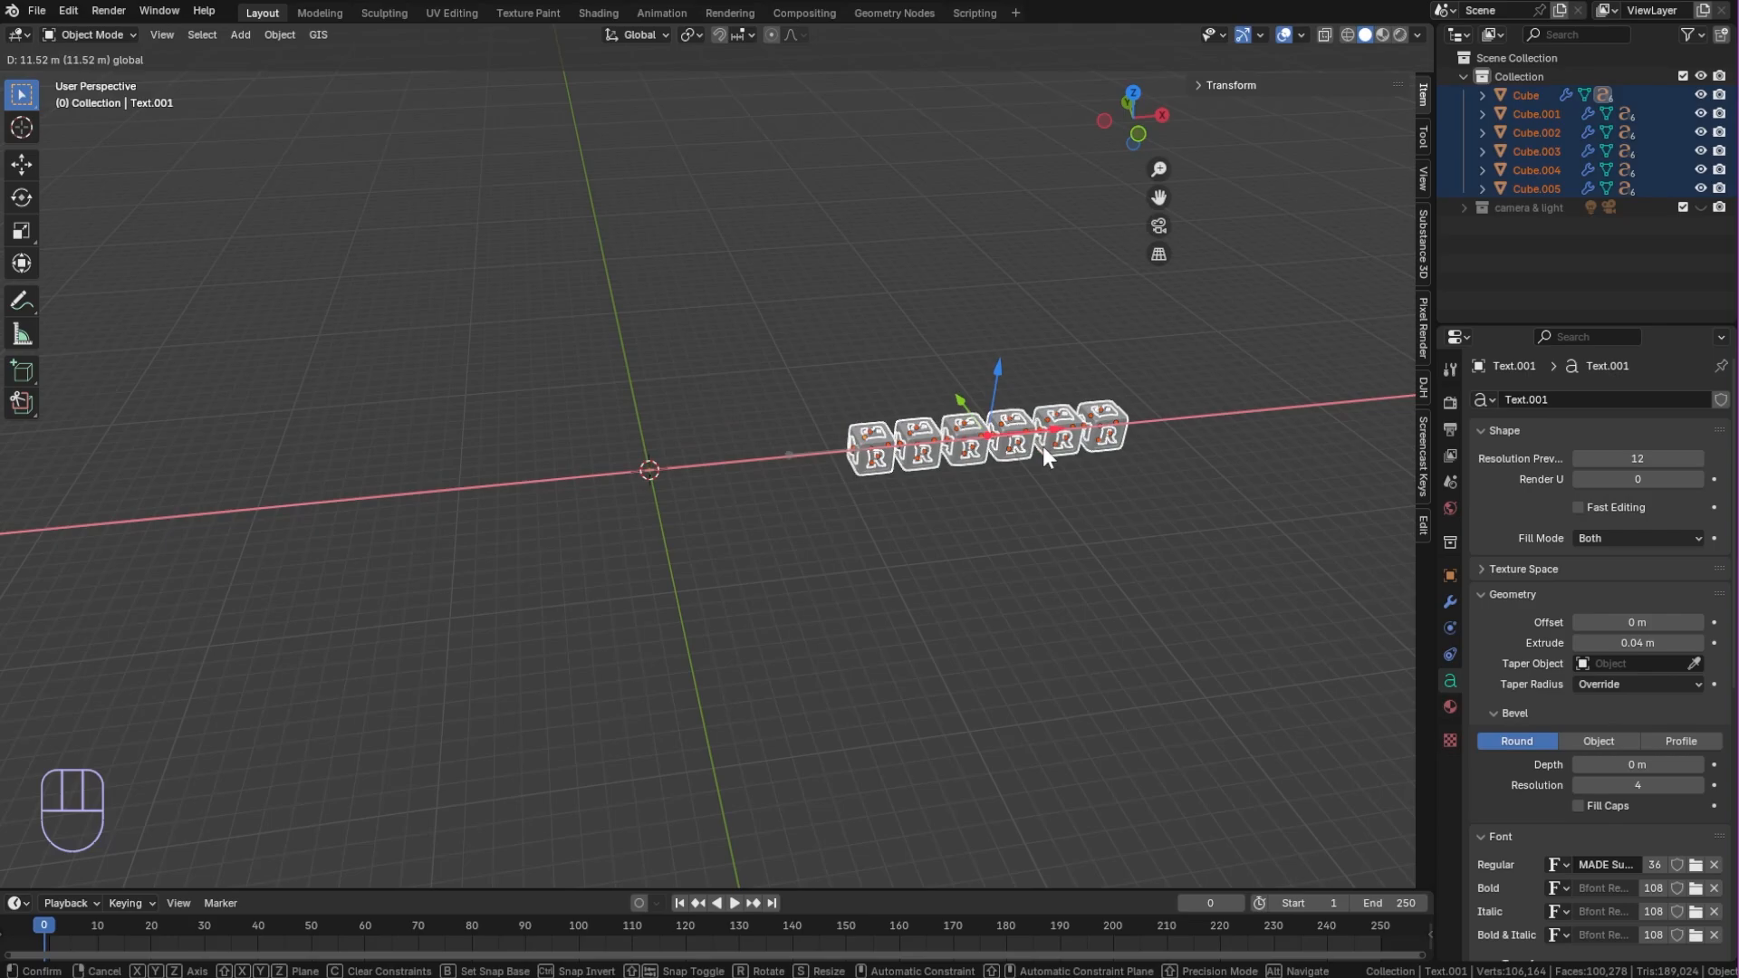
{"action": "left_click", "coordinate": [1041, 445]}
{"action": "key", "text": "alt+a"}
Add a plane at the world origin and scale it up into a large floor beside the blocks
{"action": "key", "text": "shift+a"}
{"action": "mouse_move", "coordinate": [670, 500]}
{"action": "left_click", "coordinate": [753, 502]}
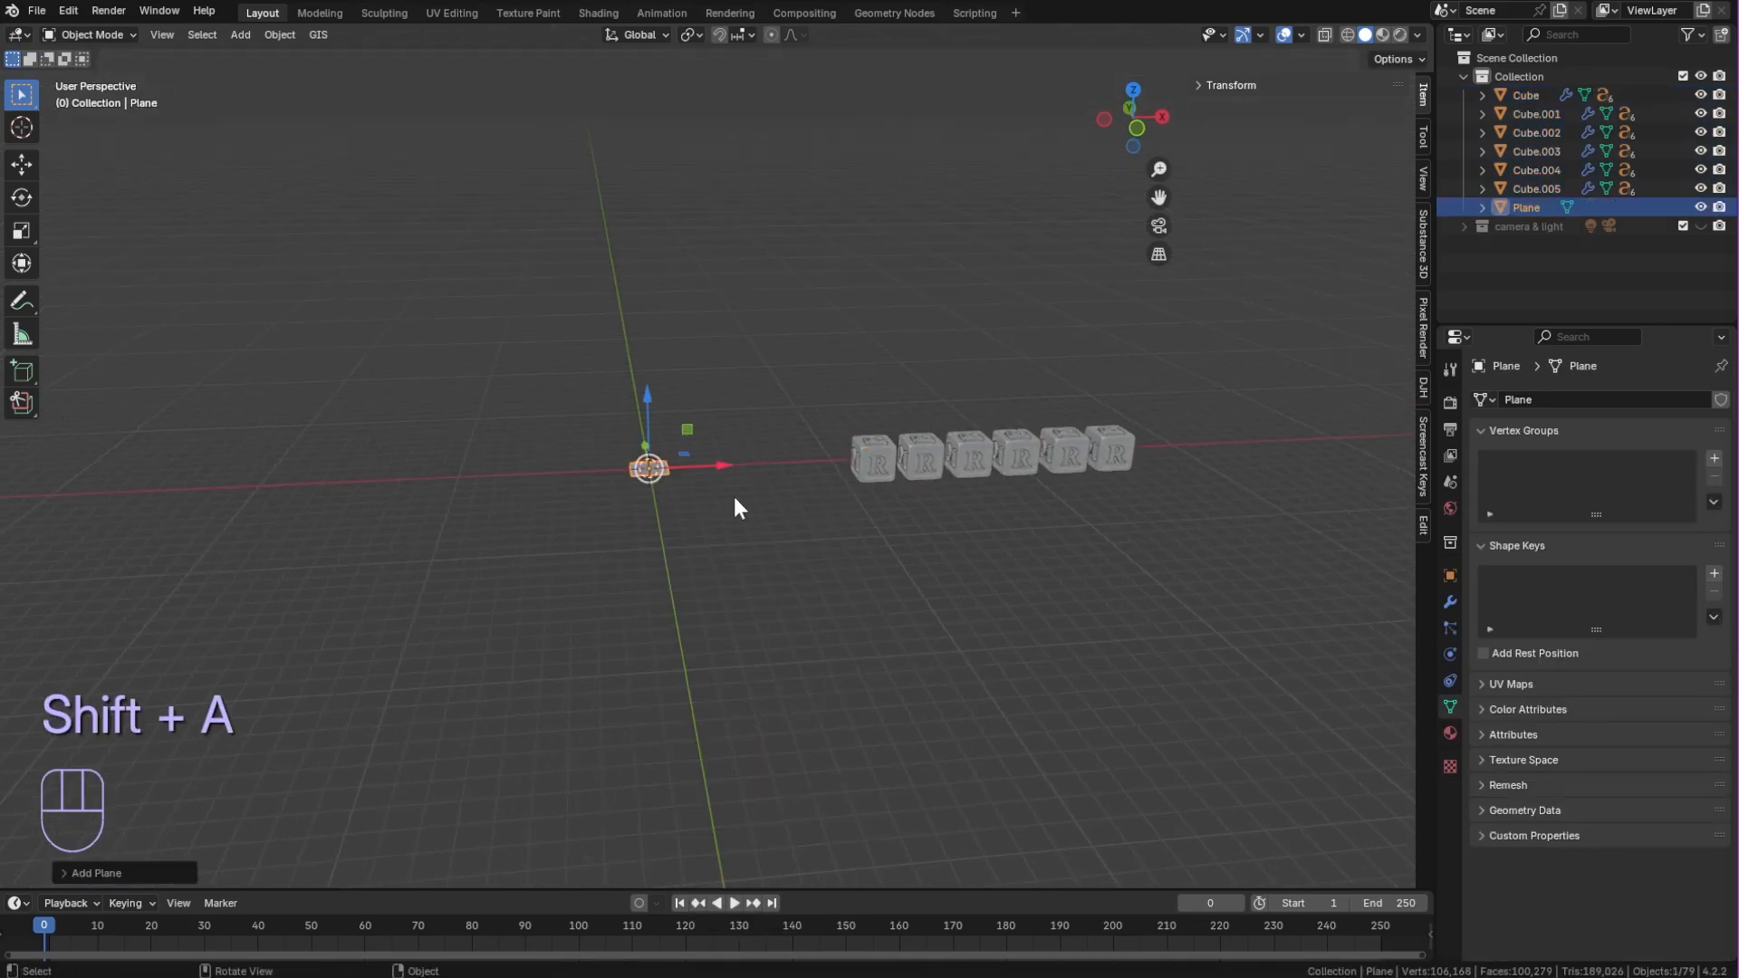
{"action": "key", "text": "s"}
{"action": "left_click", "coordinate": [758, 523]}
{"action": "scroll", "coordinate": [758, 532], "scroll_direction": "down", "scroll_amount": 2}
{"action": "middle_click_drag", "start_coordinate": [833, 502], "coordinate": [884, 551], "text": "shift"}
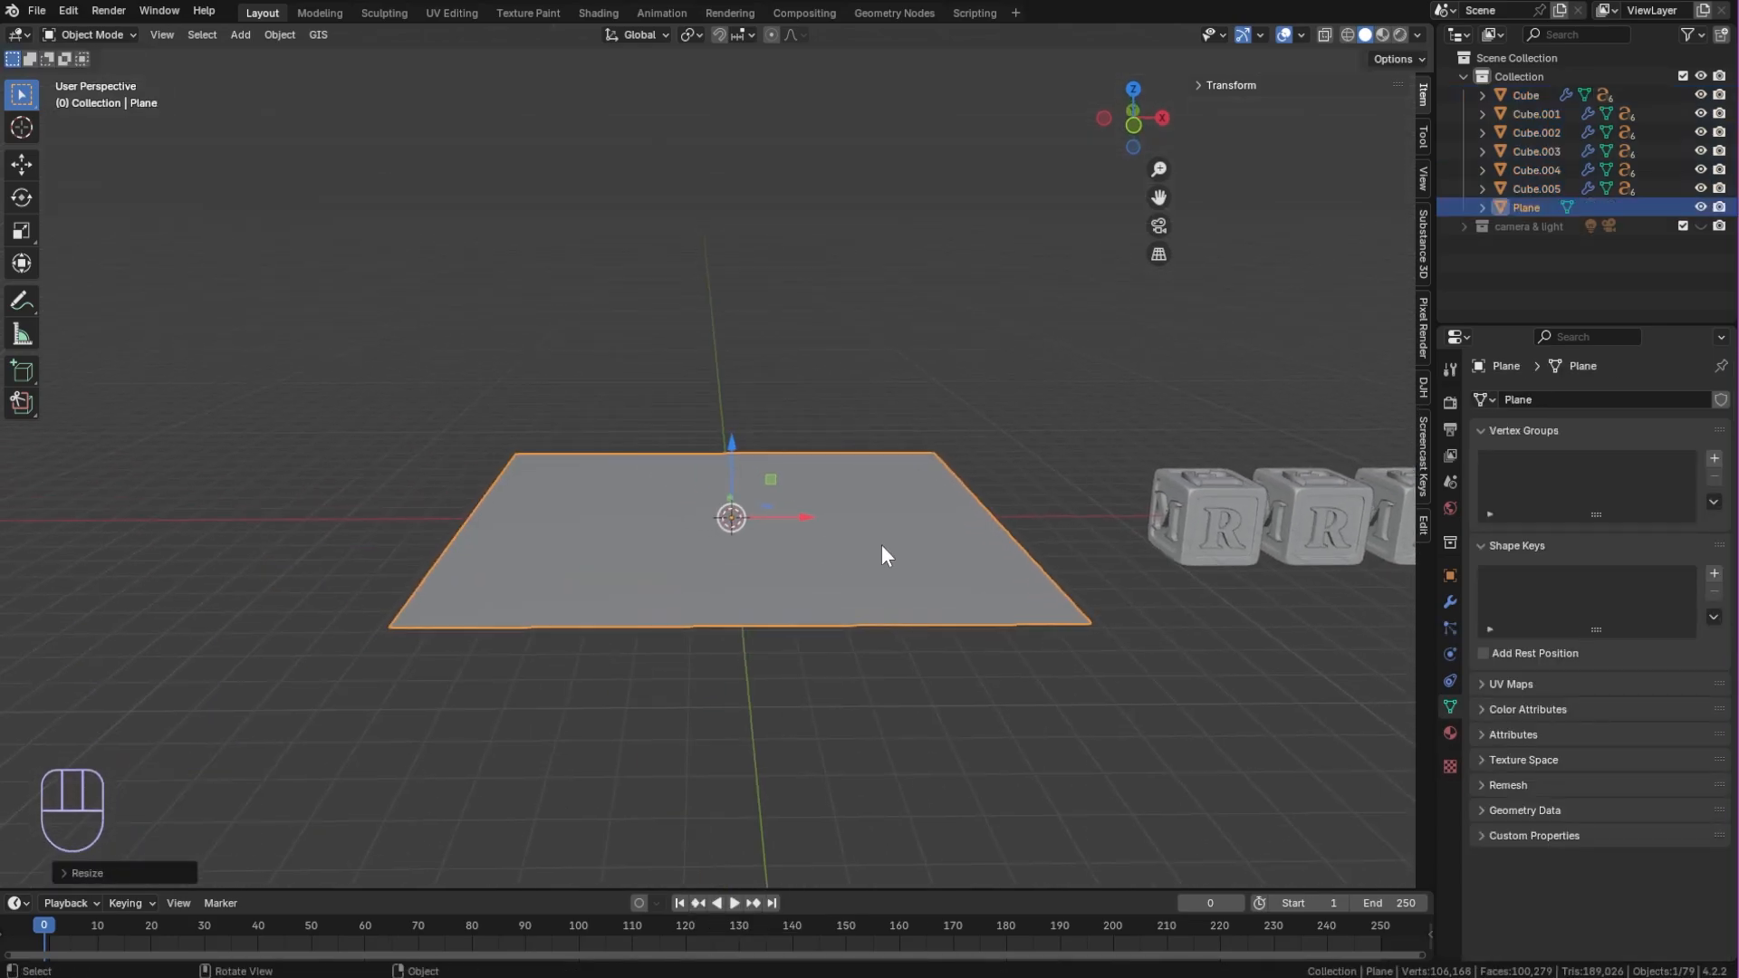
Extrude the plane's back and side edges straight up in Edit Mode to form two backdrop walls
{"action": "key", "text": "Tab"}
{"action": "key", "text": "2"}
{"action": "left_click", "coordinate": [639, 440]}
{"action": "left_click", "coordinate": [504, 470], "text": "shift"}
{"action": "key", "text": "e"}
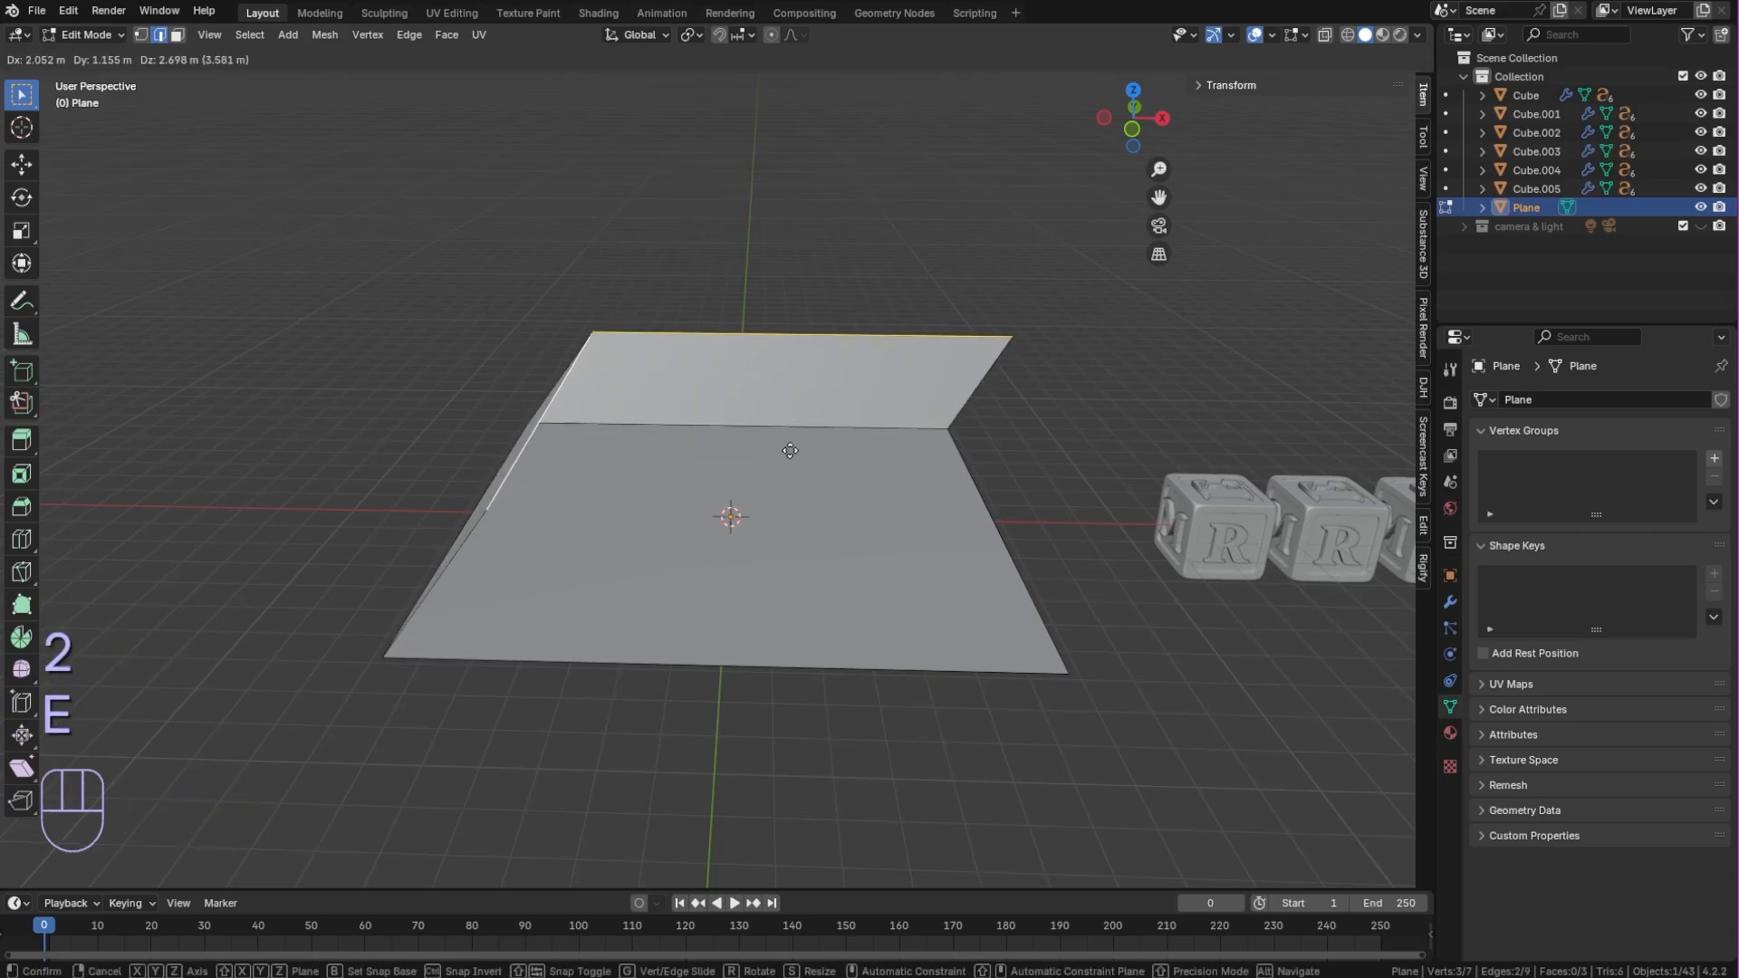
{"action": "right_click", "coordinate": [788, 450]}
{"action": "left_click_drag", "start_coordinate": [652, 413], "coordinate": [671, 163]}
Bevel the backdrop's inner corner edges with multiple segments to round the joins between floor and walls
{"action": "middle_click_drag", "start_coordinate": [670, 163], "coordinate": [640, 319]}
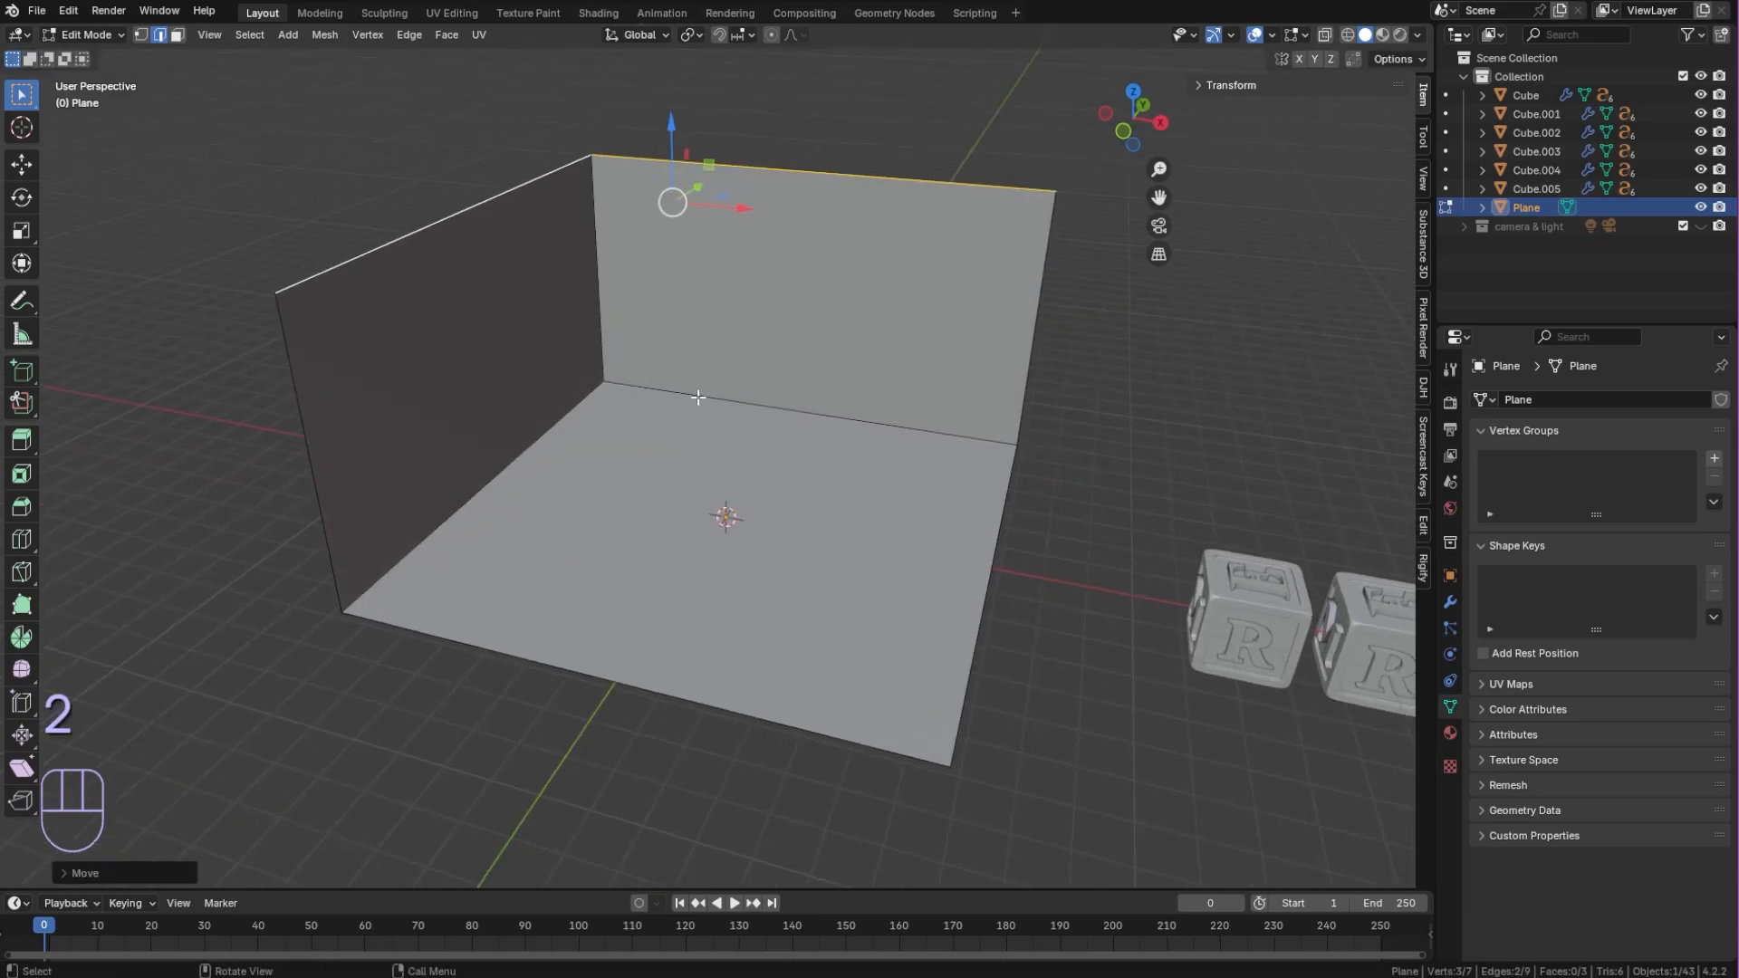
{"action": "key", "text": "ctrl+b"}
{"action": "scroll", "coordinate": [679, 453], "scroll_direction": "up", "scroll_amount": 4}
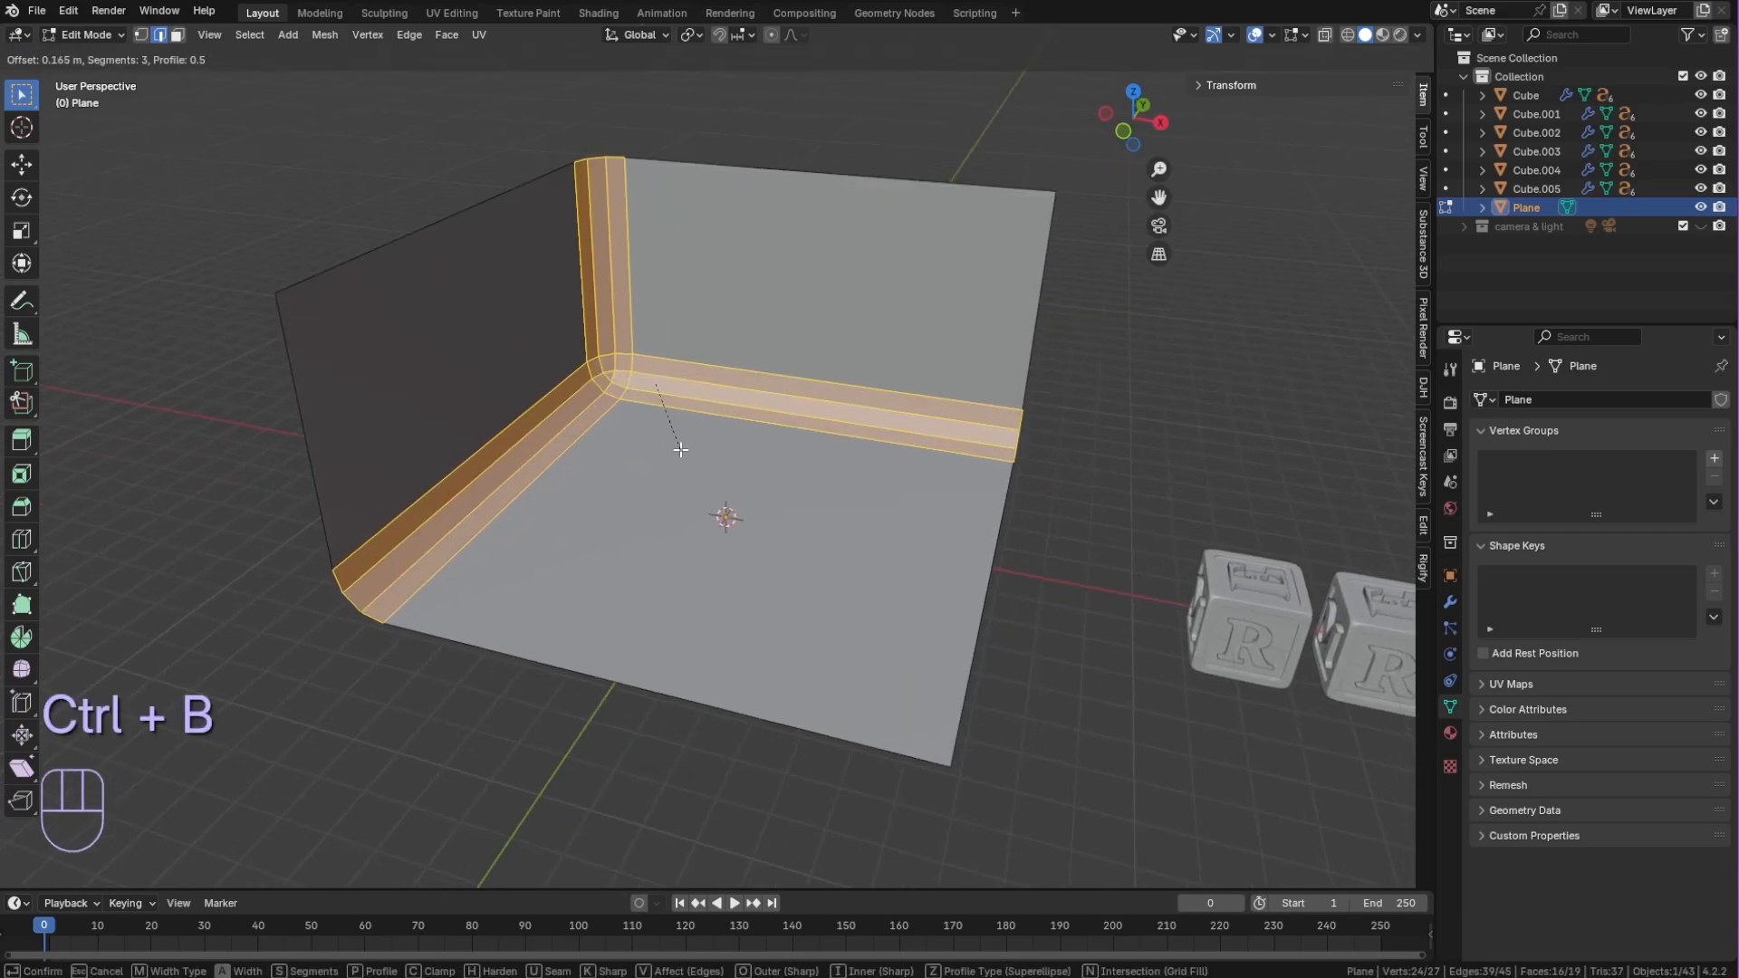
{"action": "left_click", "coordinate": [693, 464]}
Return to Object Mode and shade the rounded backdrop smooth
{"action": "key", "text": "Tab"}
{"action": "right_click", "coordinate": [562, 218]}
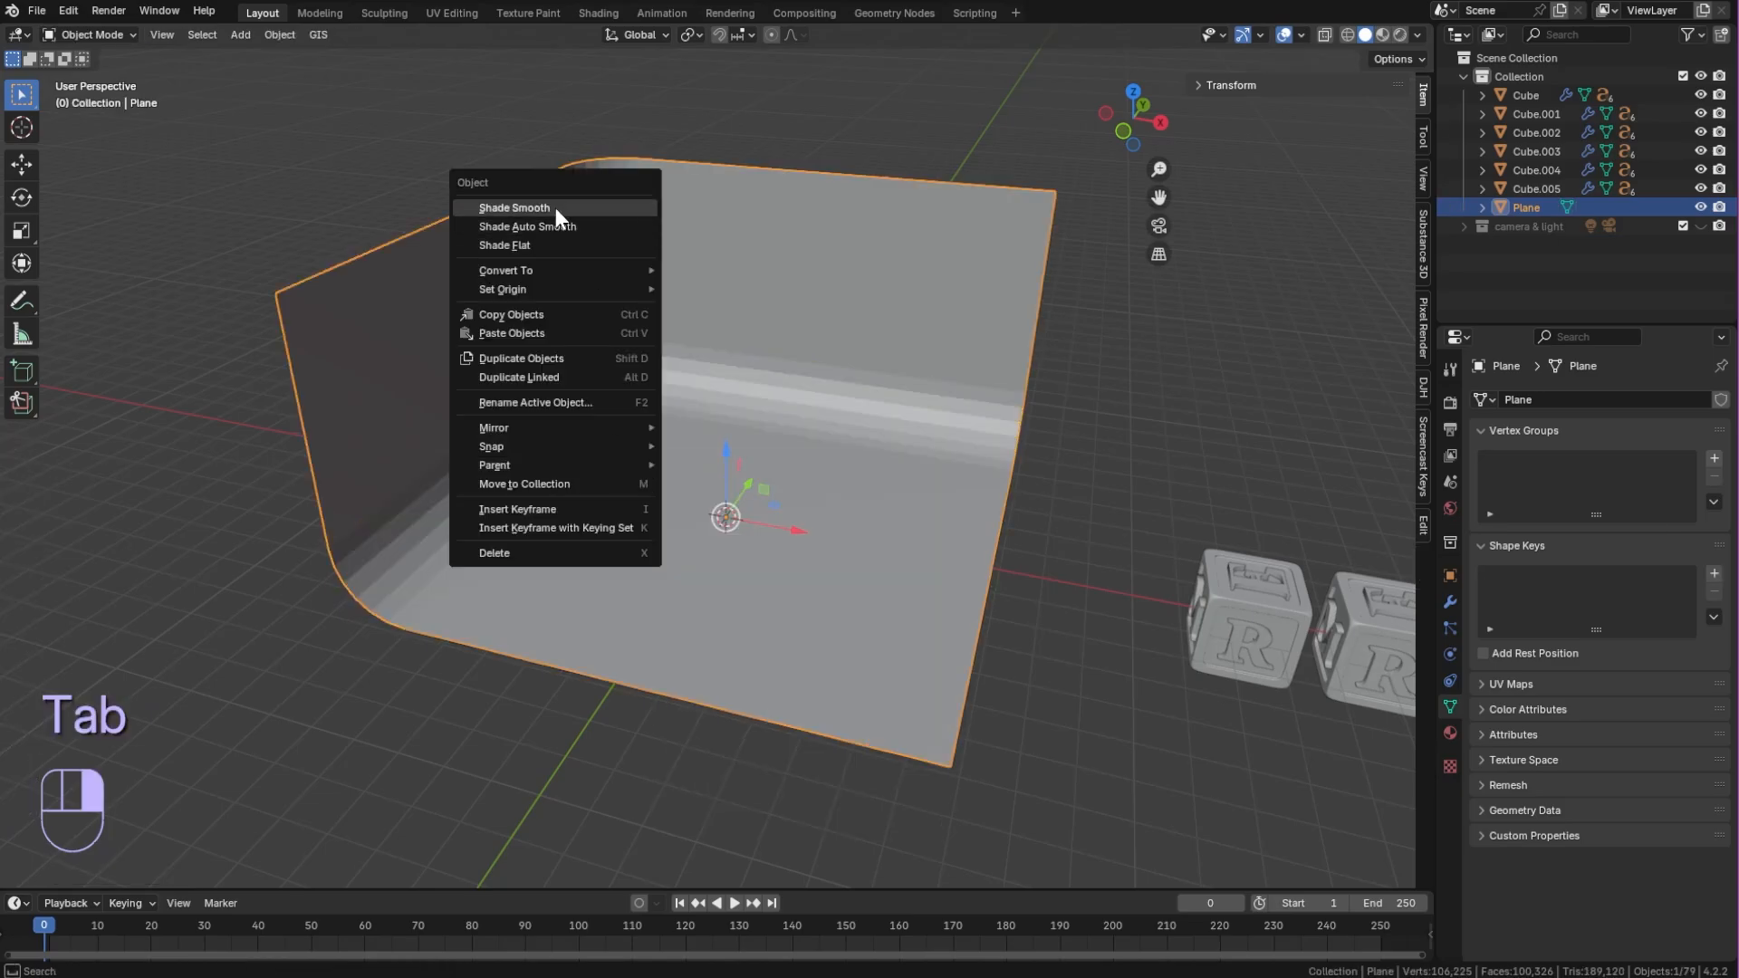
{"action": "left_click", "coordinate": [562, 217]}
{"action": "middle_click_drag", "start_coordinate": [1016, 464], "coordinate": [978, 471]}
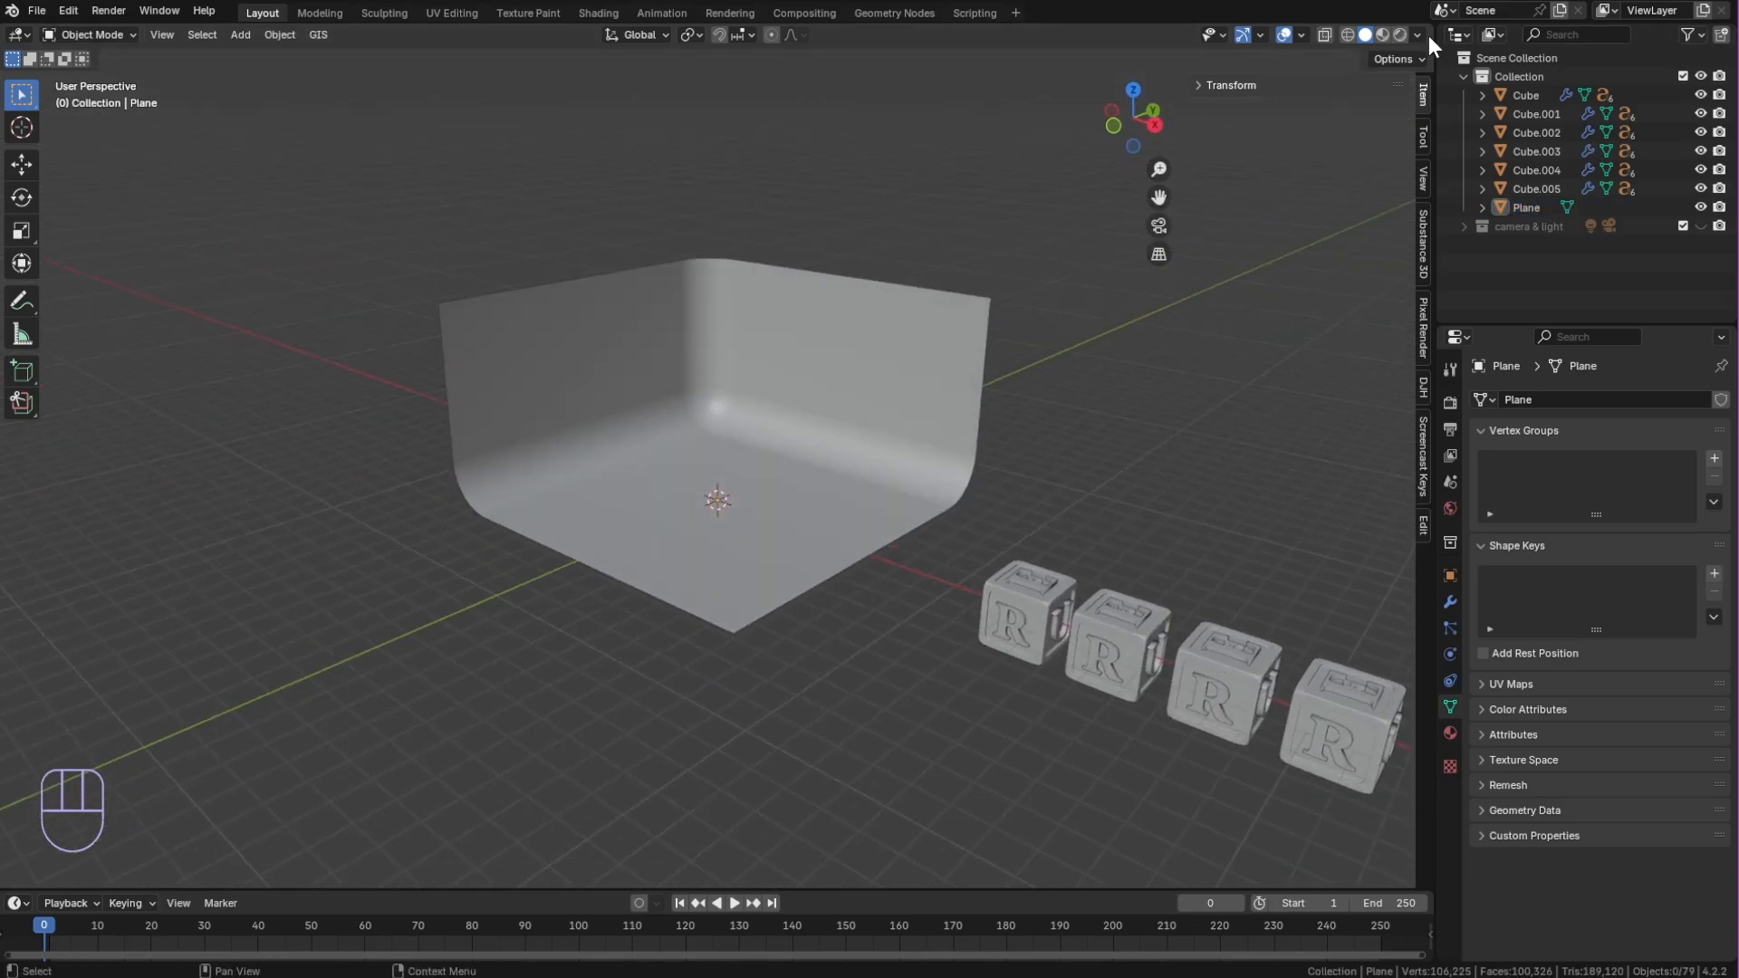
Split the 3D viewport into two side-by-side areas and make the narrower one look through the camera
{"action": "left_click_drag", "start_coordinate": [1428, 30], "coordinate": [466, 272]}
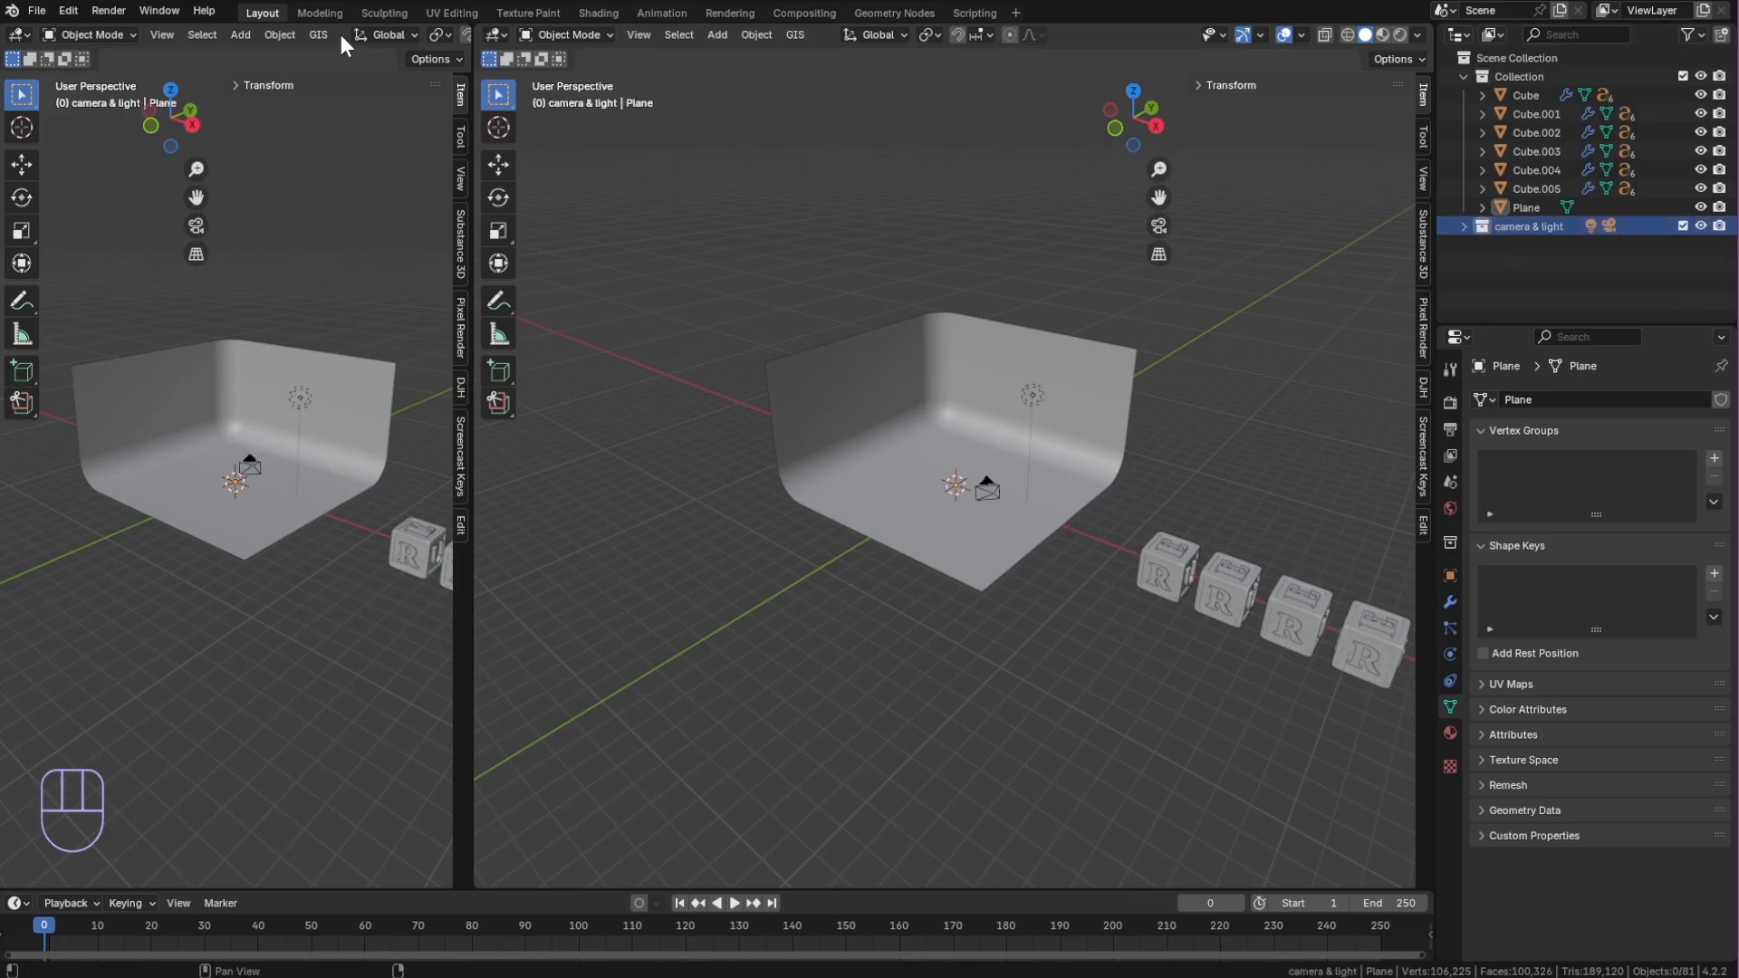
{"action": "left_click", "coordinate": [162, 35]}
{"action": "left_click", "coordinate": [442, 255]}
Move the camera freely in the X and Z directions with Y locked, and switch its lens type to Orthographic
{"action": "left_click", "coordinate": [988, 491]}
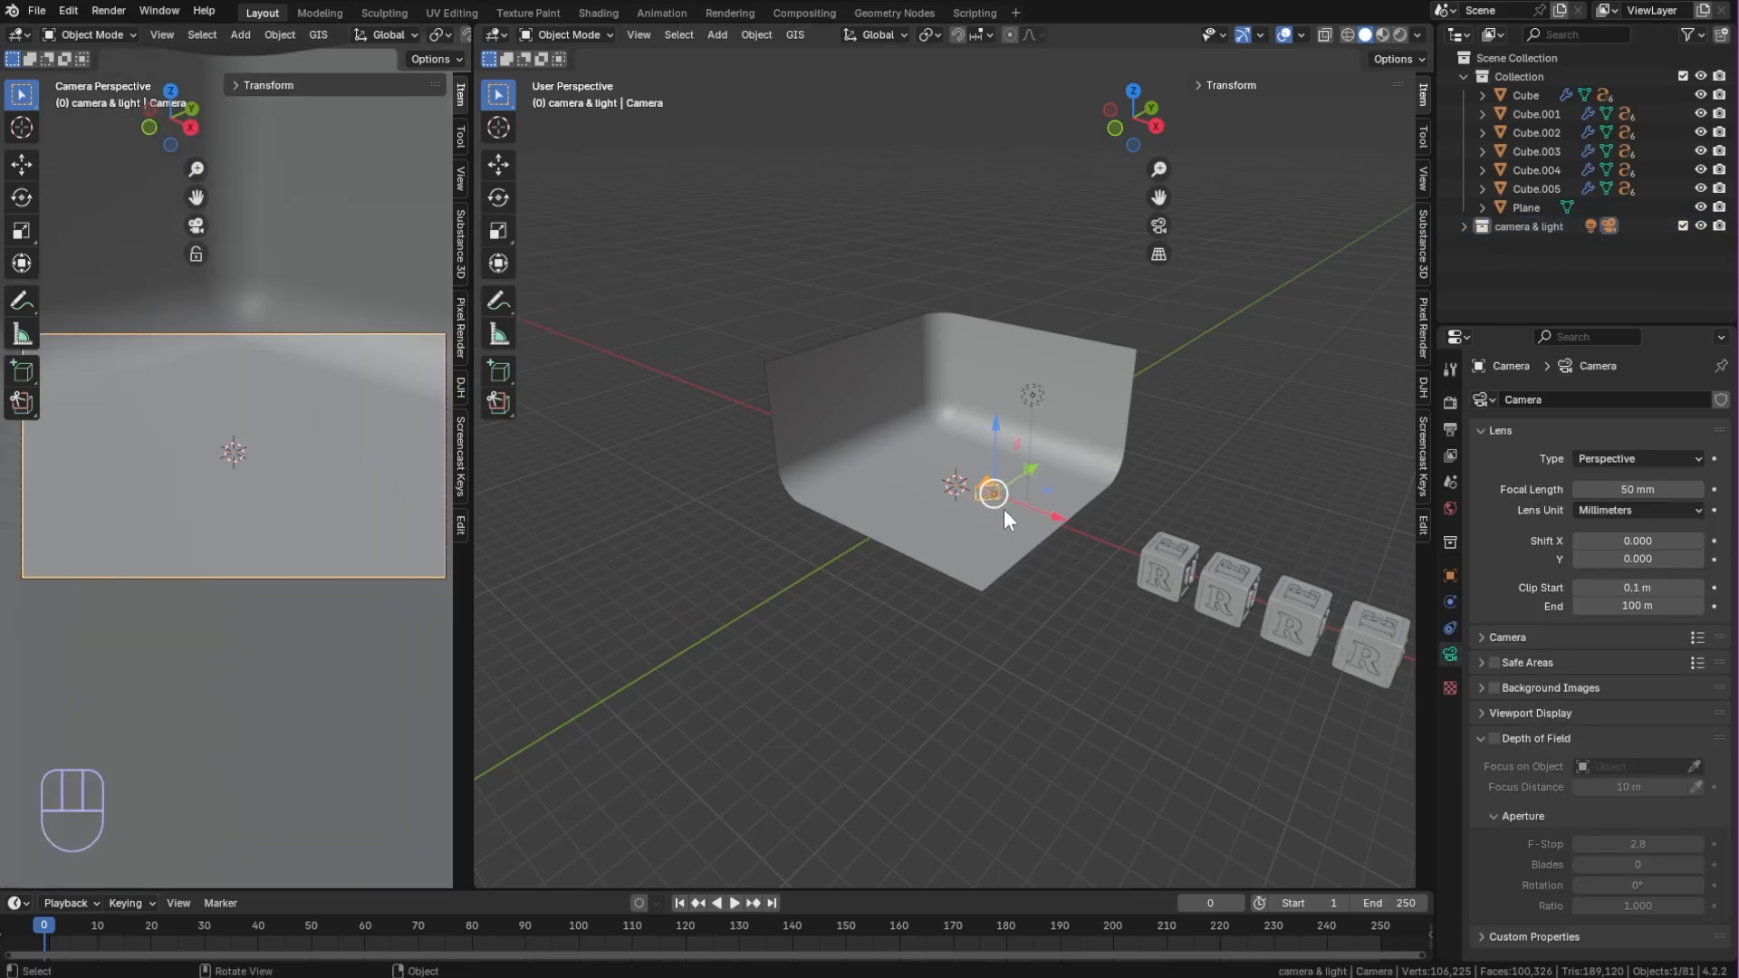
{"action": "key", "text": "g"}
{"action": "key", "text": "shift+y"}
{"action": "left_click", "coordinate": [1017, 496]}
{"action": "left_click", "coordinate": [1619, 458]}
{"action": "left_click", "coordinate": [1620, 480]}
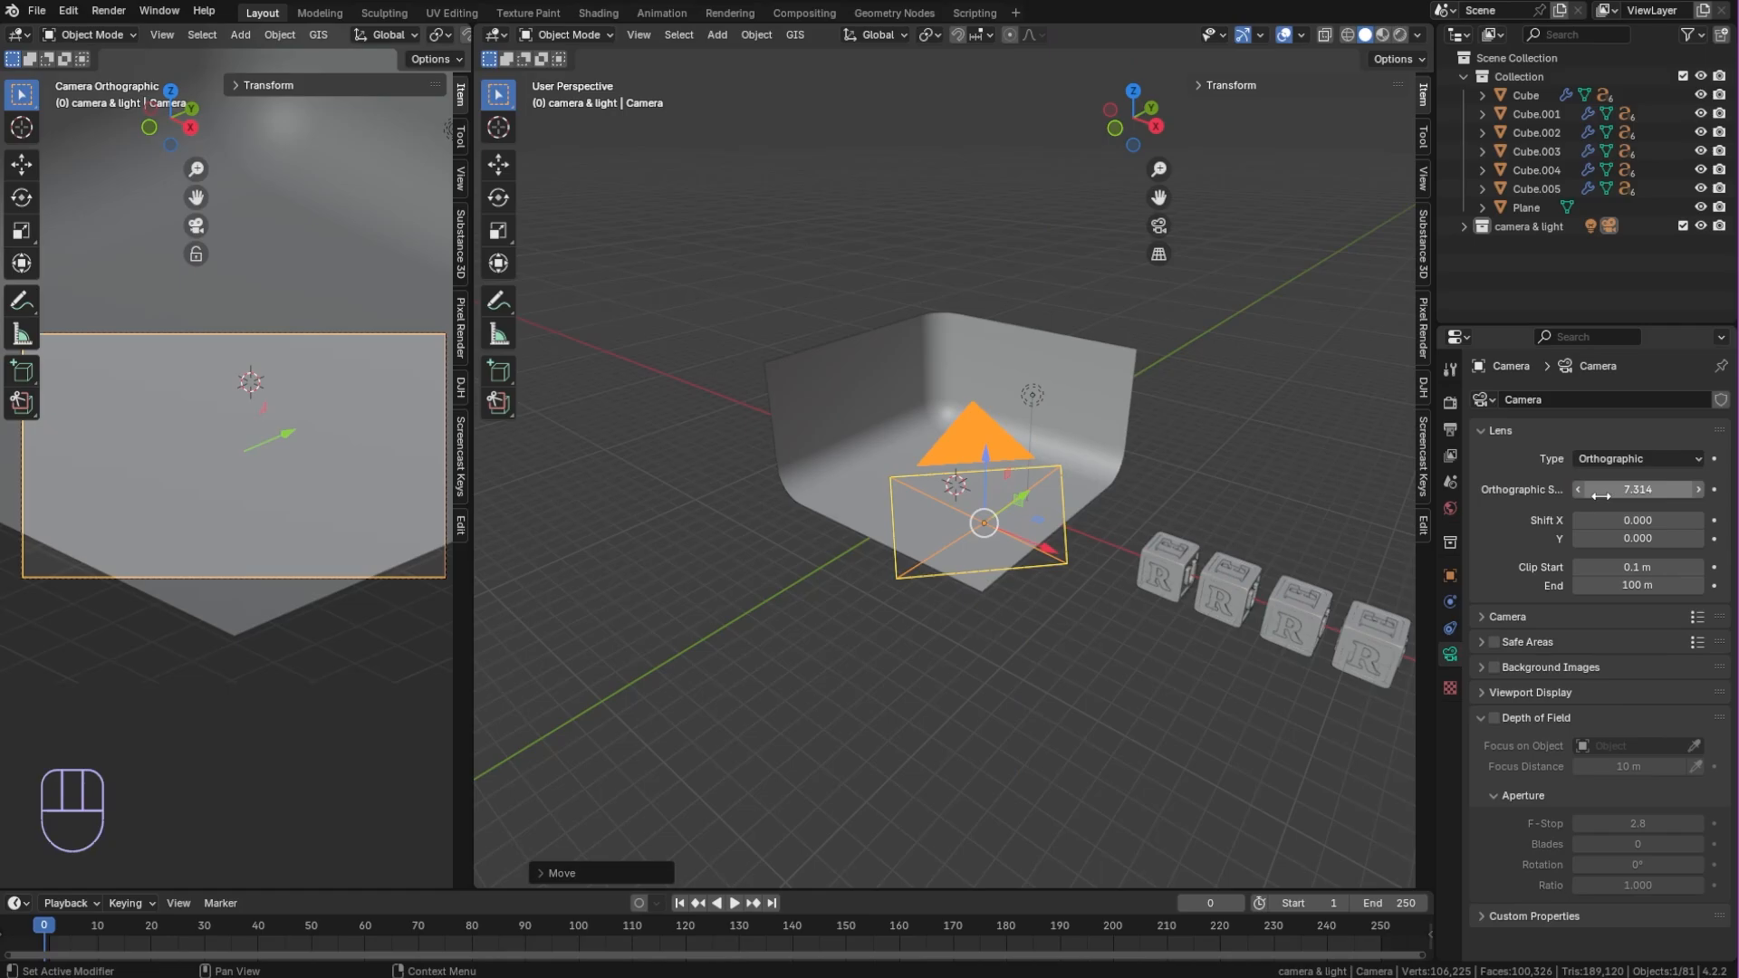
Select all six blocks and scale them down together, then deselect them
{"action": "scroll", "coordinate": [1248, 397], "scroll_direction": "up", "scroll_amount": 1}
{"action": "middle_click_drag", "start_coordinate": [1167, 401], "coordinate": [1068, 648], "text": "shift"}
{"action": "scroll", "coordinate": [1224, 421], "scroll_direction": "down", "scroll_amount": 2}
{"action": "left_click", "coordinate": [1224, 420]}
{"action": "scroll", "coordinate": [1275, 658], "scroll_direction": "up", "scroll_amount": 1}
{"action": "mouse_move", "coordinate": [1279, 648]}
{"action": "left_mouse_down"}
{"action": "mouse_move", "coordinate": [1137, 545]}
{"action": "mouse_move", "coordinate": [894, 449]}
{"action": "left_mouse_up"}
{"action": "key", "text": "s"}
{"action": "left_click", "coordinate": [1133, 671]}
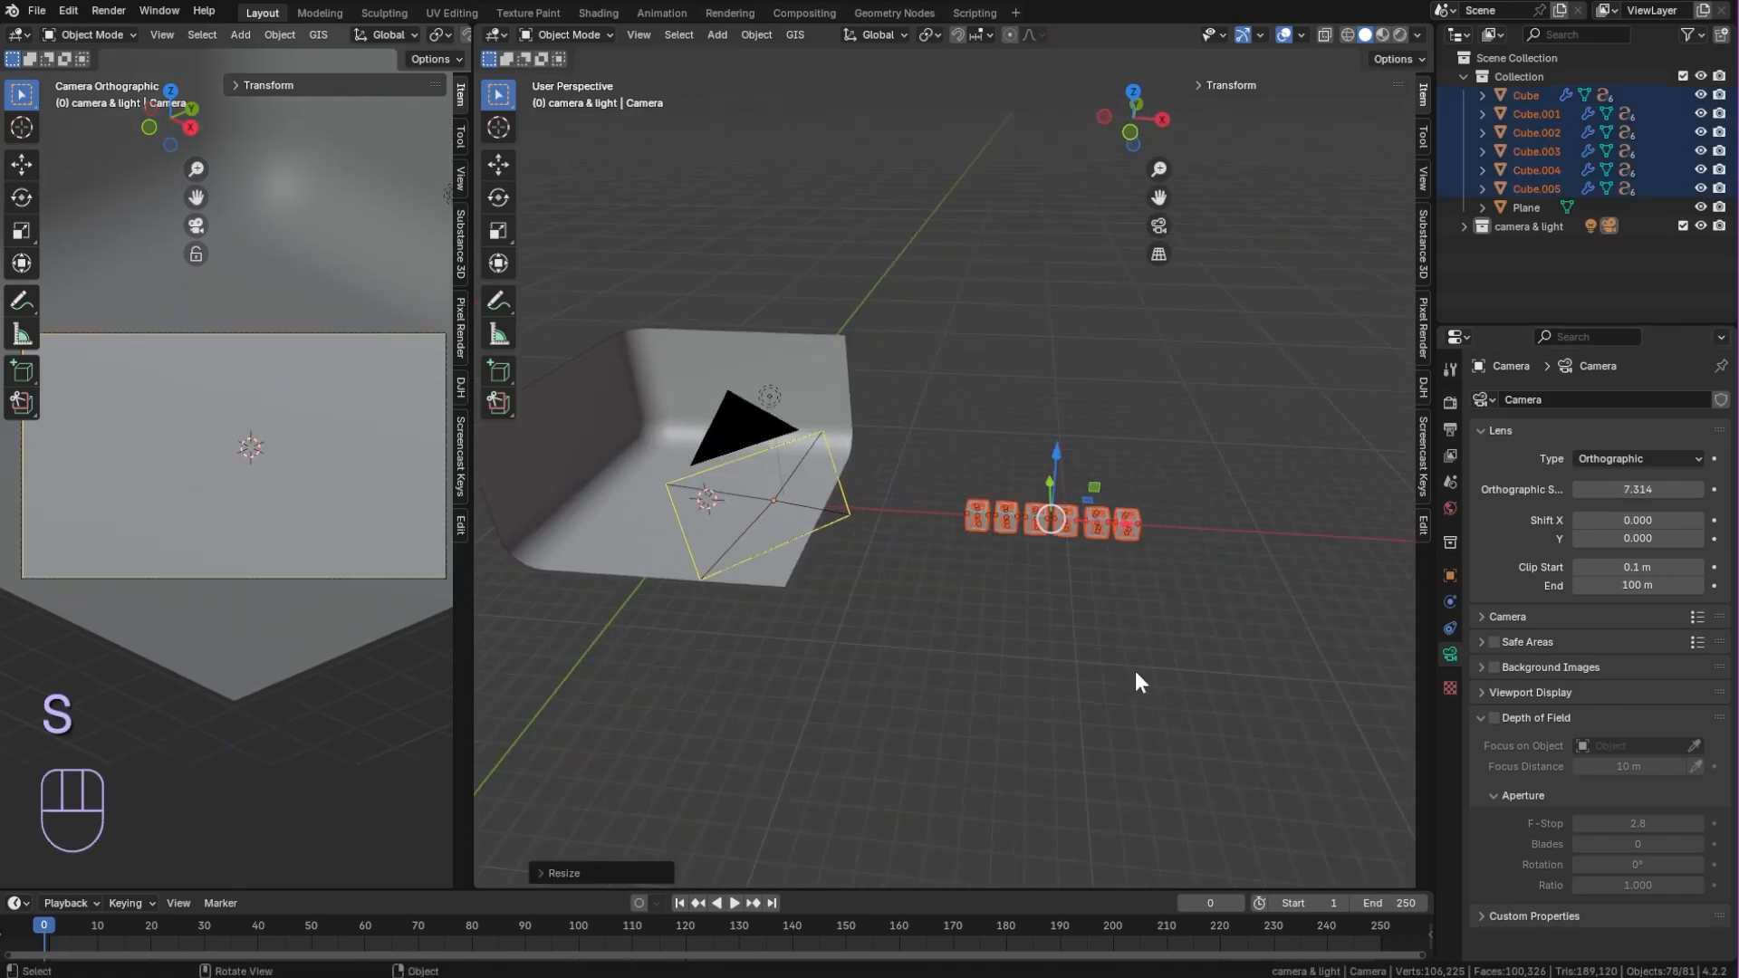
{"action": "left_click", "coordinate": [1134, 671]}
Move the whole row of six blocks along the X axis onto the backdrop floor, and deselect everything
{"action": "middle_click_drag", "start_coordinate": [1132, 603], "coordinate": [1105, 563]}
{"action": "scroll", "coordinate": [1104, 563], "scroll_direction": "up", "scroll_amount": 1}
{"action": "left_click_drag", "start_coordinate": [1228, 603], "coordinate": [945, 494]}
{"action": "key", "text": "g"}
{"action": "key", "text": "x"}
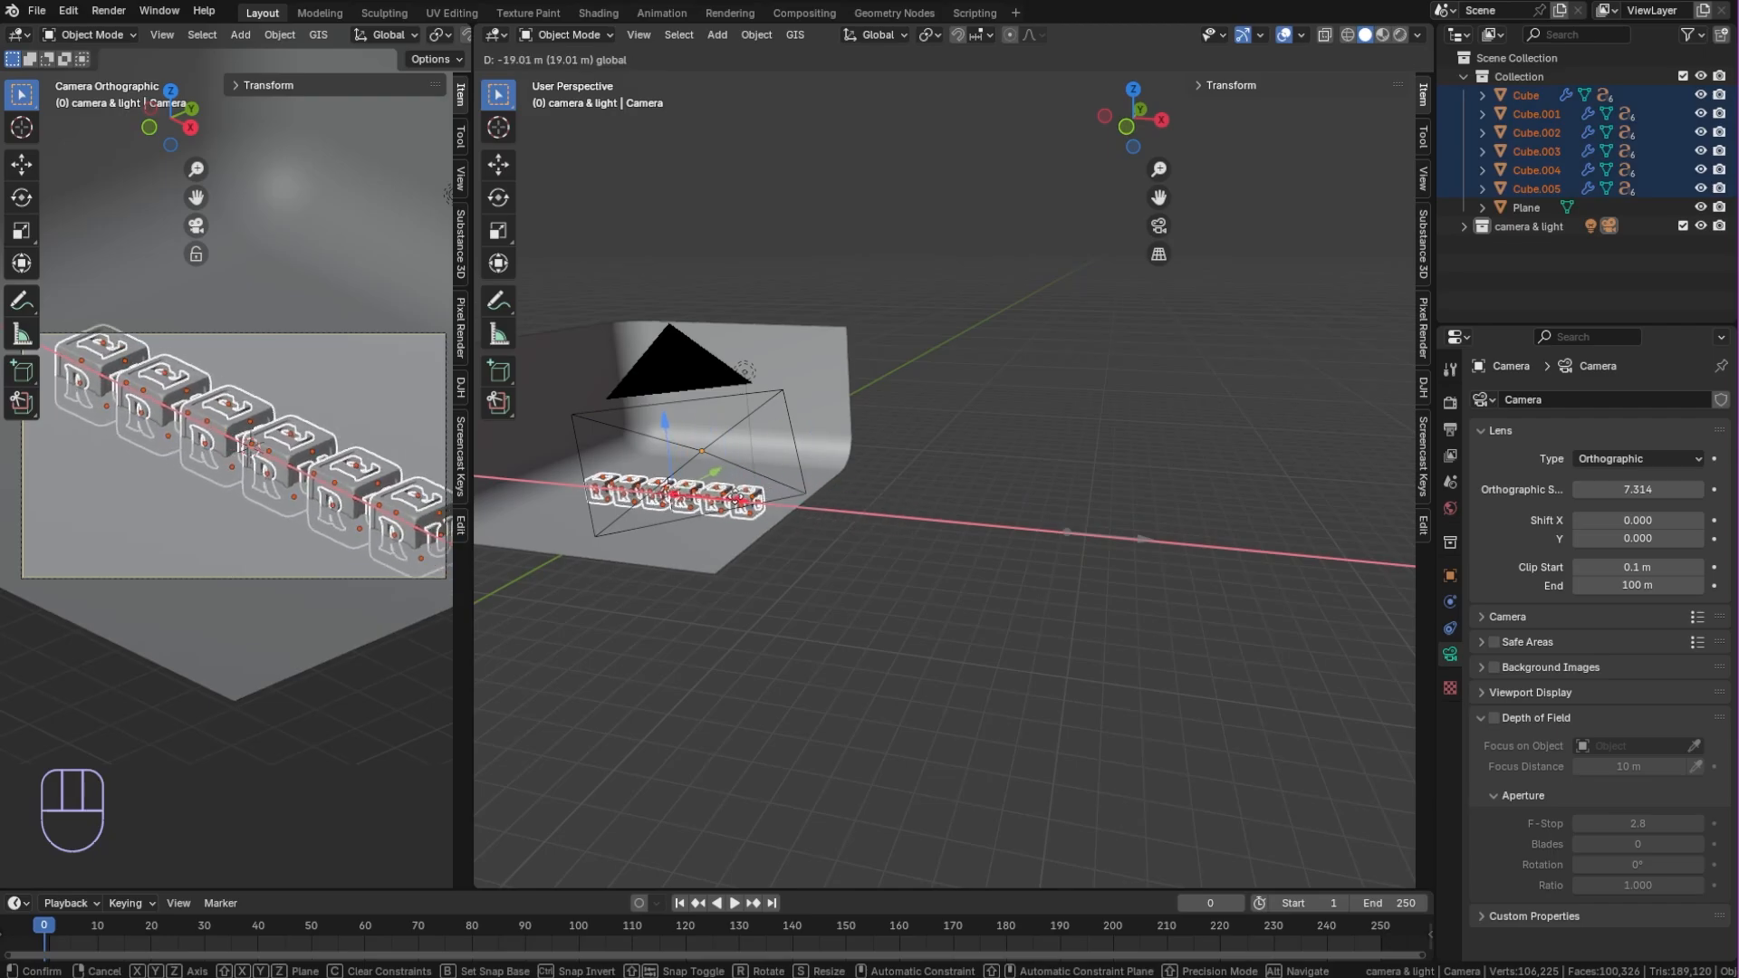
{"action": "left_click", "coordinate": [563, 489]}
{"action": "scroll", "coordinate": [761, 536], "scroll_direction": "up", "scroll_amount": 2}
{"action": "middle_click_drag", "start_coordinate": [757, 539], "coordinate": [779, 541]}
{"action": "middle_click_drag", "start_coordinate": [525, 532], "coordinate": [817, 471], "text": "shift"}
{"action": "left_click_drag", "start_coordinate": [844, 423], "coordinate": [807, 399]}
{"action": "key", "text": "KP_1"}
{"action": "middle_click_drag", "start_coordinate": [914, 491], "coordinate": [934, 543]}
{"action": "key", "text": "alt+a"}
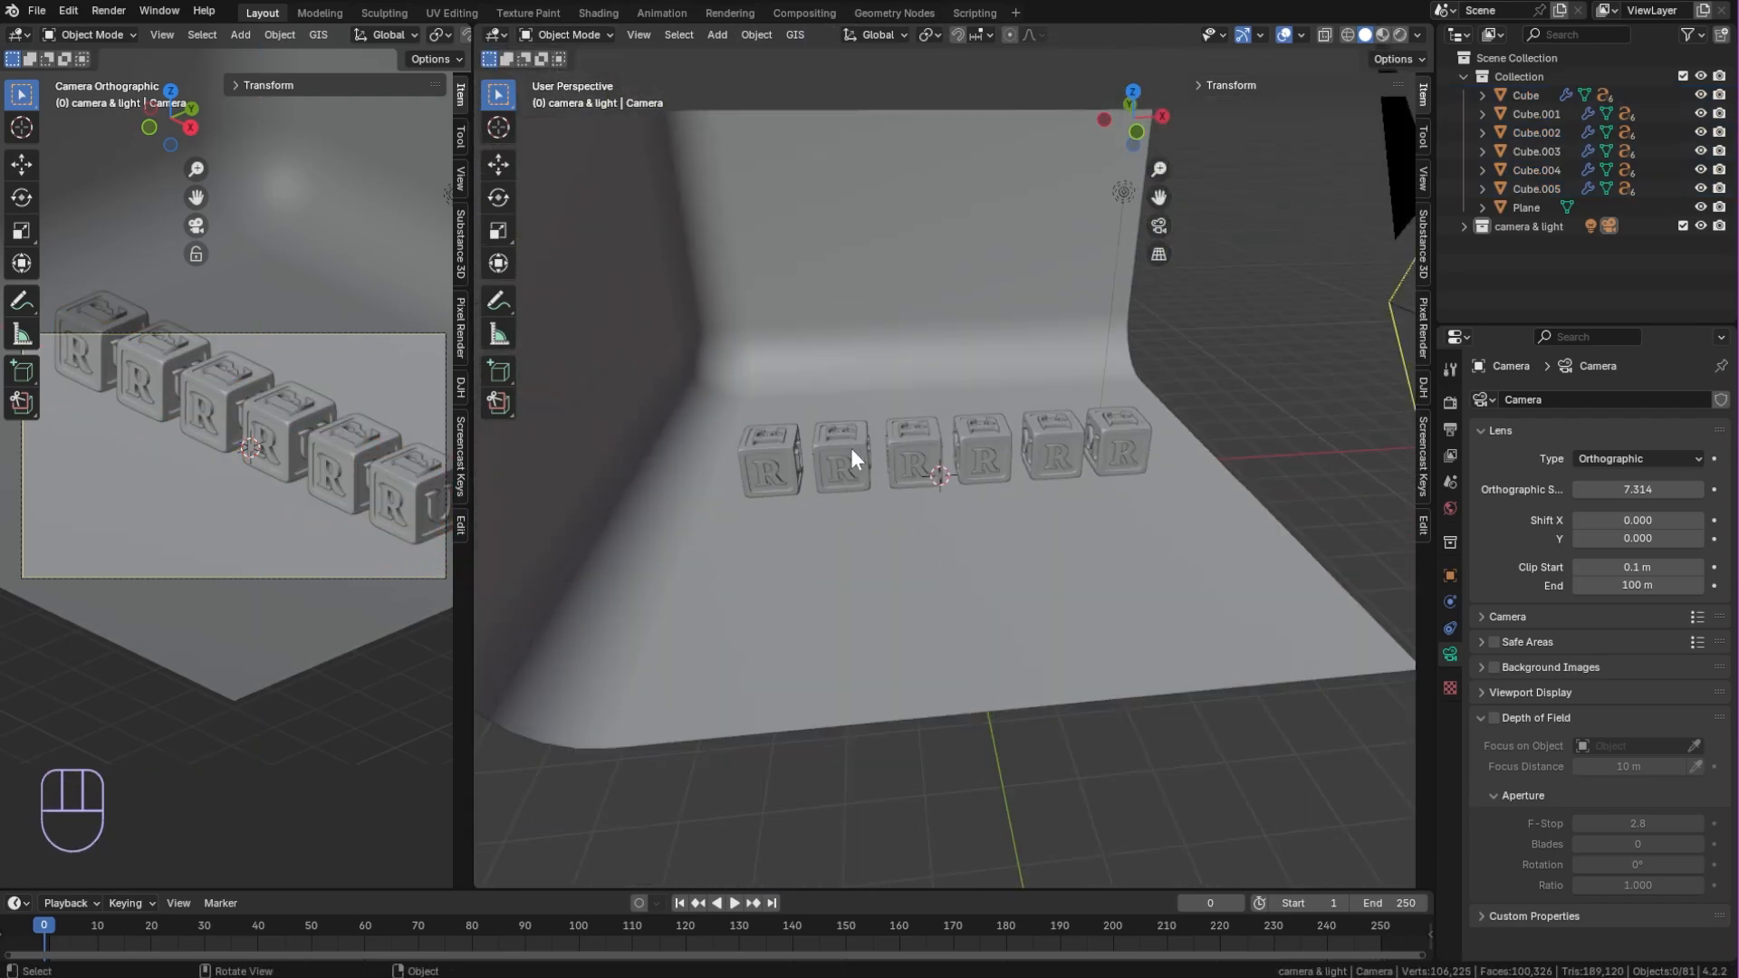
Select every block except the first and move the five along X, off the backdrop
{"action": "left_click", "coordinate": [851, 449]}
{"action": "left_click", "coordinate": [1114, 444]}
{"action": "left_click", "coordinate": [1055, 452], "text": "shift"}
{"action": "left_click", "coordinate": [983, 449], "text": "shift"}
{"action": "left_click", "coordinate": [1073, 440], "text": "shift"}
{"action": "left_click", "coordinate": [1001, 442], "text": "shift"}
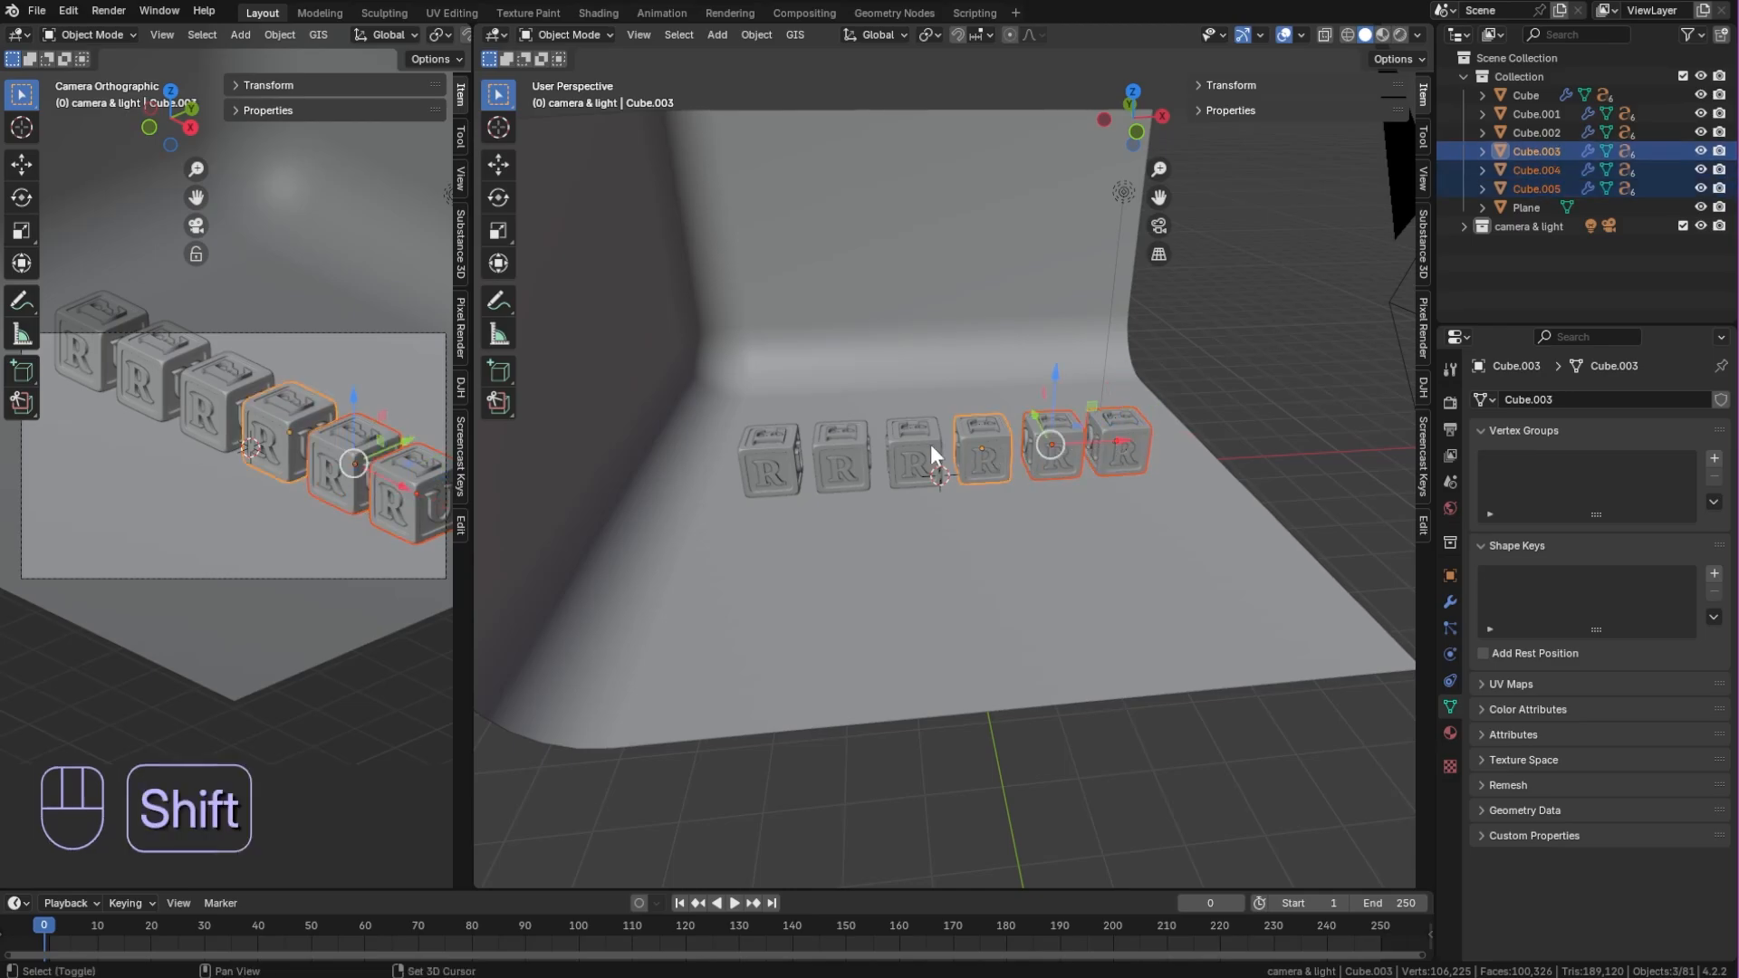
{"action": "left_click", "coordinate": [931, 444], "text": "shift"}
{"action": "left_click", "coordinate": [859, 446], "text": "shift"}
{"action": "left_click_drag", "start_coordinate": [1019, 443], "coordinate": [1412, 424]}
Rotate the remaining block about Z so its R faces the camera, and position it in the left part of the camera frame
{"action": "left_click_drag", "start_coordinate": [788, 461], "coordinate": [943, 482]}
{"action": "key", "text": "r"}
{"action": "key", "text": "z"}
{"action": "left_click", "coordinate": [1089, 430]}
{"action": "key", "text": "ctrl+z"}
{"action": "middle_click_drag", "start_coordinate": [942, 482], "coordinate": [1009, 520]}
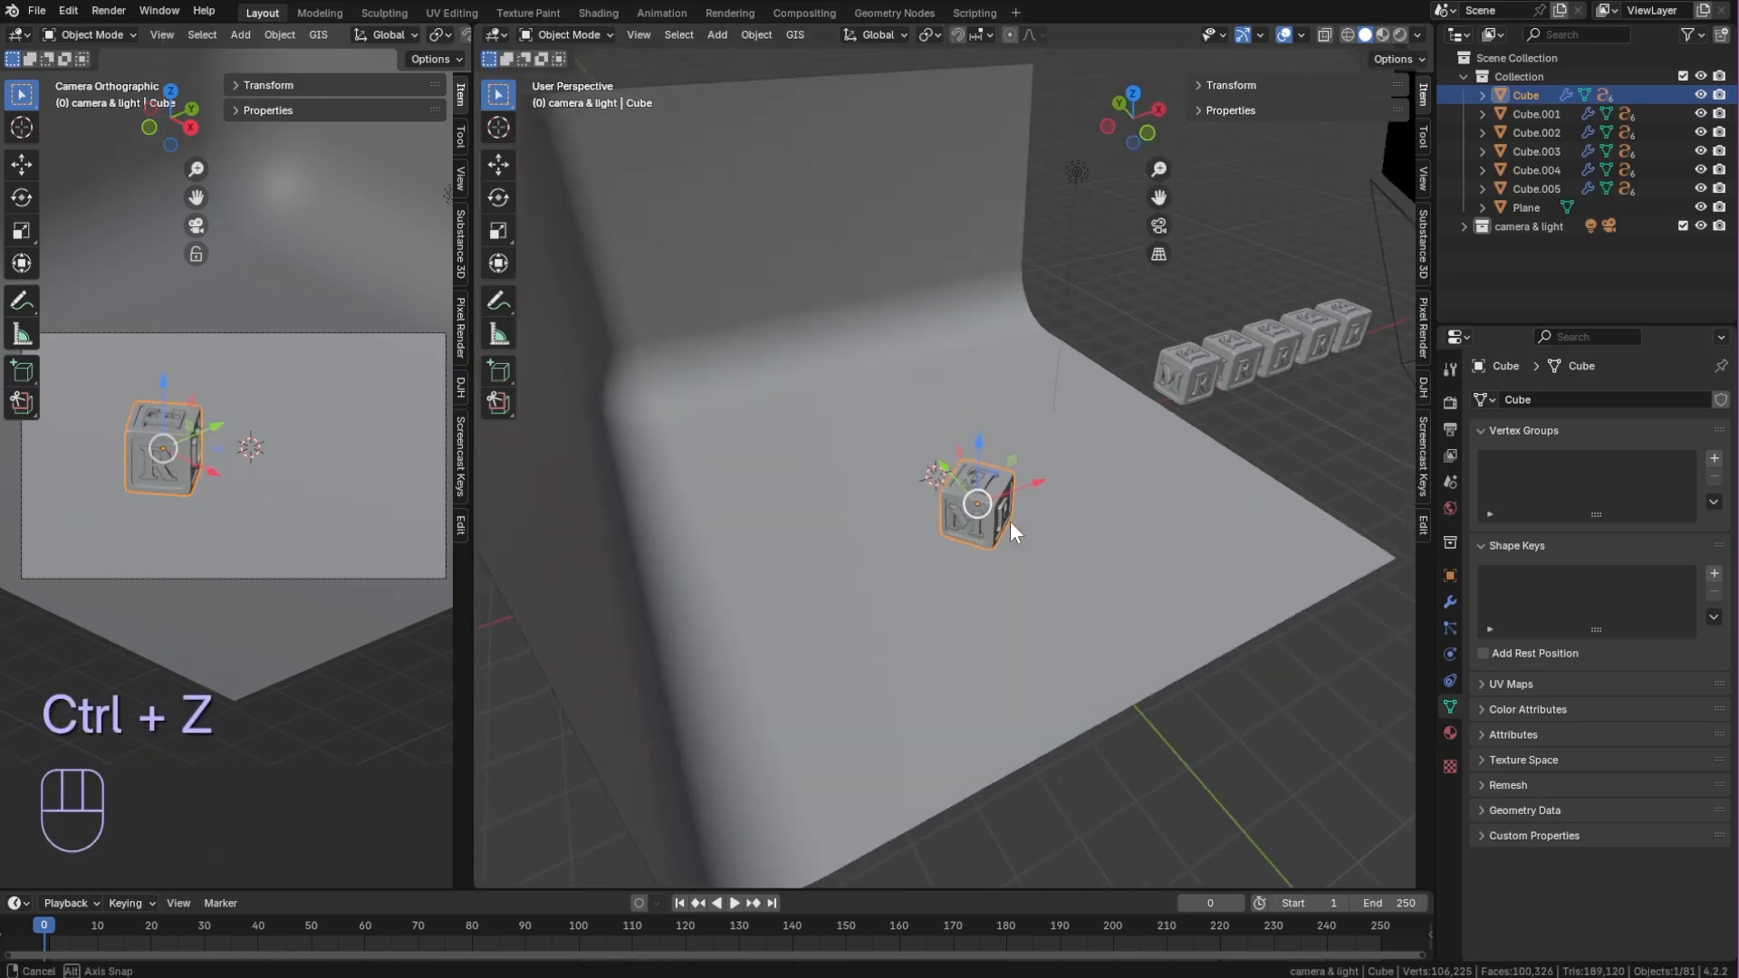
{"action": "left_click_drag", "start_coordinate": [938, 466], "coordinate": [957, 485]}
{"action": "middle_click_drag", "start_coordinate": [1042, 509], "coordinate": [917, 566]}
{"action": "middle_click_drag", "start_coordinate": [1030, 568], "coordinate": [833, 546], "text": "shift"}
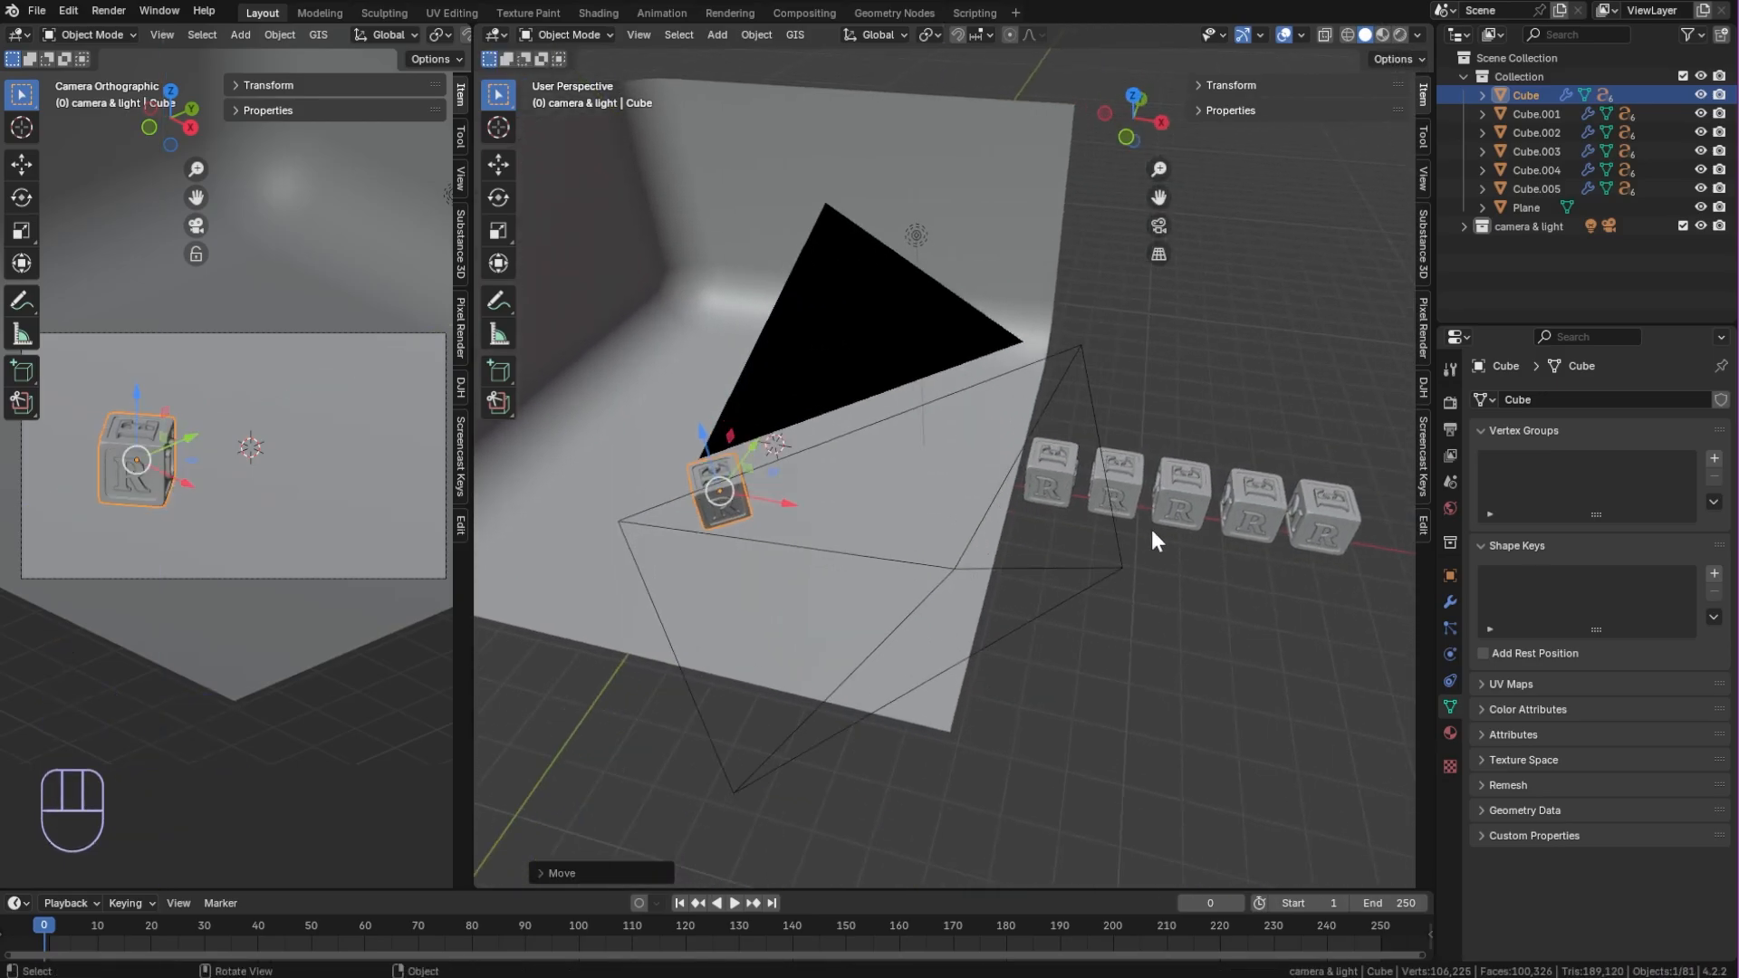
Move the nearest of the five parked blocks along X and Y onto the backdrop, close to the R block
{"action": "left_click", "coordinate": [1048, 474]}
{"action": "middle_click_drag", "start_coordinate": [1205, 480], "coordinate": [1139, 433]}
{"action": "left_click_drag", "start_coordinate": [1125, 469], "coordinate": [910, 449]}
{"action": "middle_click_drag", "start_coordinate": [910, 458], "coordinate": [979, 481]}
{"action": "left_click_drag", "start_coordinate": [807, 451], "coordinate": [823, 488]}
{"action": "middle_click_drag", "start_coordinate": [913, 515], "coordinate": [911, 558]}
{"action": "scroll", "coordinate": [911, 558], "scroll_direction": "up", "scroll_amount": 2}
{"action": "key", "text": "r"}
{"action": "key", "text": "z"}
{"action": "right_click", "coordinate": [893, 575]}
{"action": "key", "text": "r"}
{"action": "key", "text": "x"}
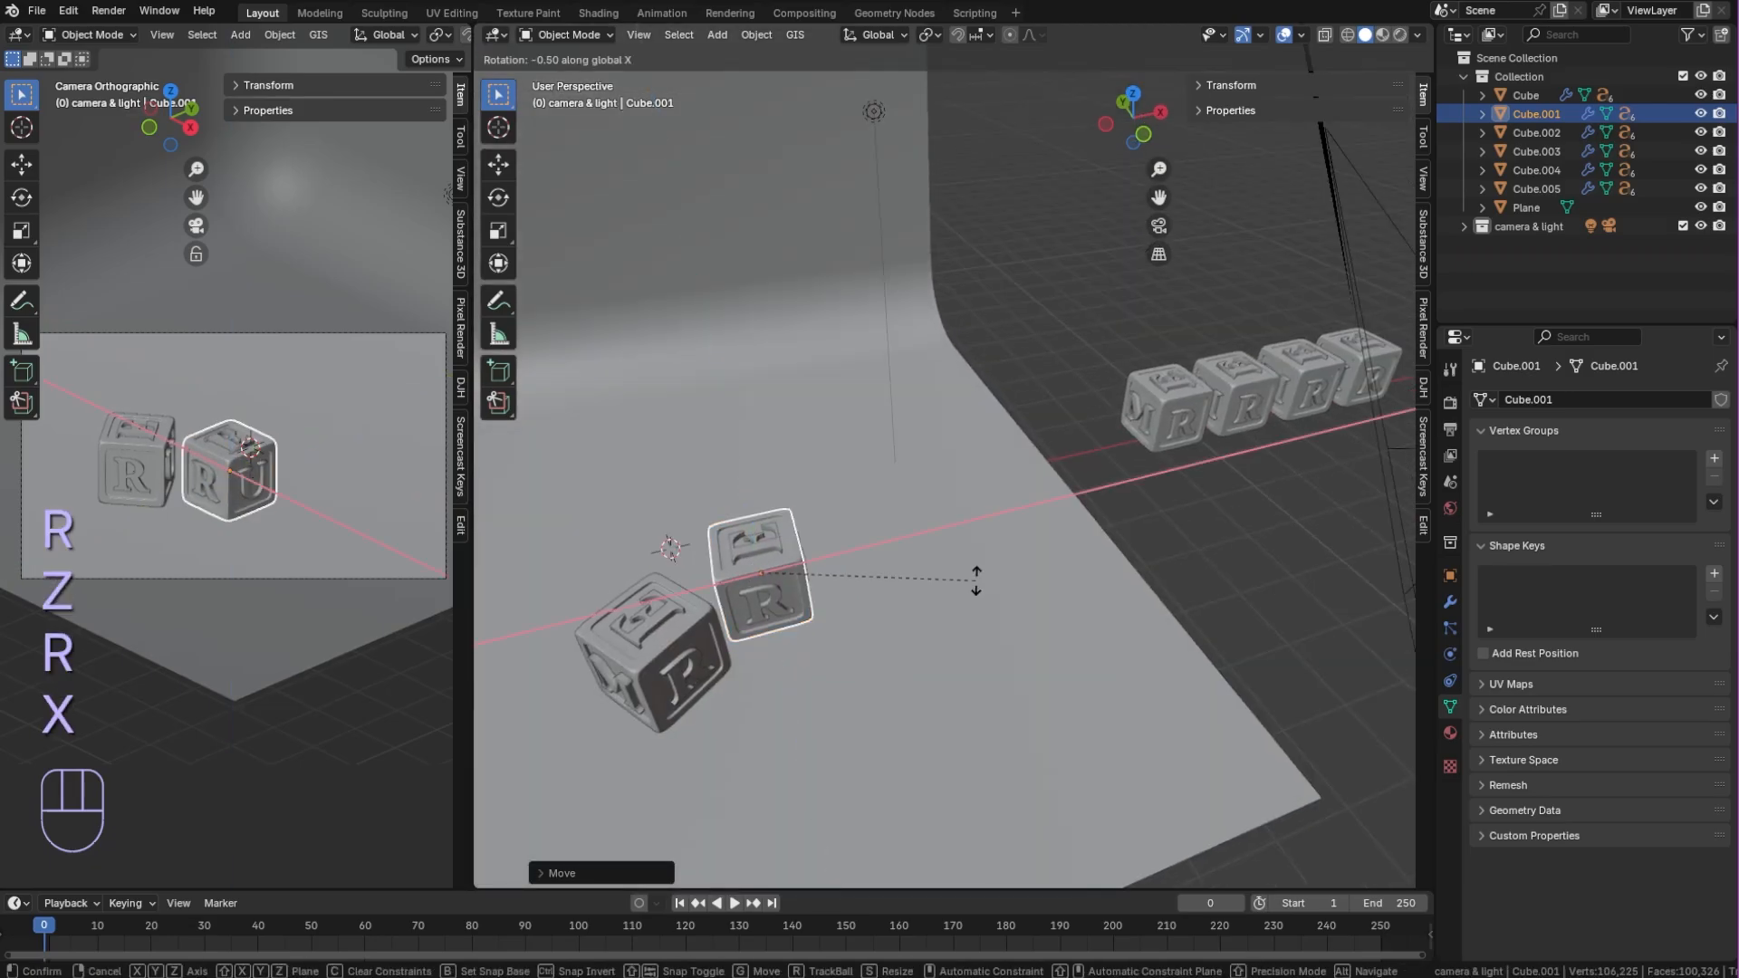
{"action": "right_click", "coordinate": [1030, 575]}
{"action": "key", "text": "r"}
{"action": "key", "text": "y"}
{"action": "right_click", "coordinate": [1014, 585]}
Rotate the second block about Y in front view and about Z so its upright E faces the camera
{"action": "middle_click_drag", "start_coordinate": [1013, 585], "coordinate": [944, 513], "text": "alt"}
{"action": "scroll", "coordinate": [943, 512], "scroll_direction": "up", "scroll_amount": 1}
{"action": "key", "text": "r"}
{"action": "key", "text": "y"}
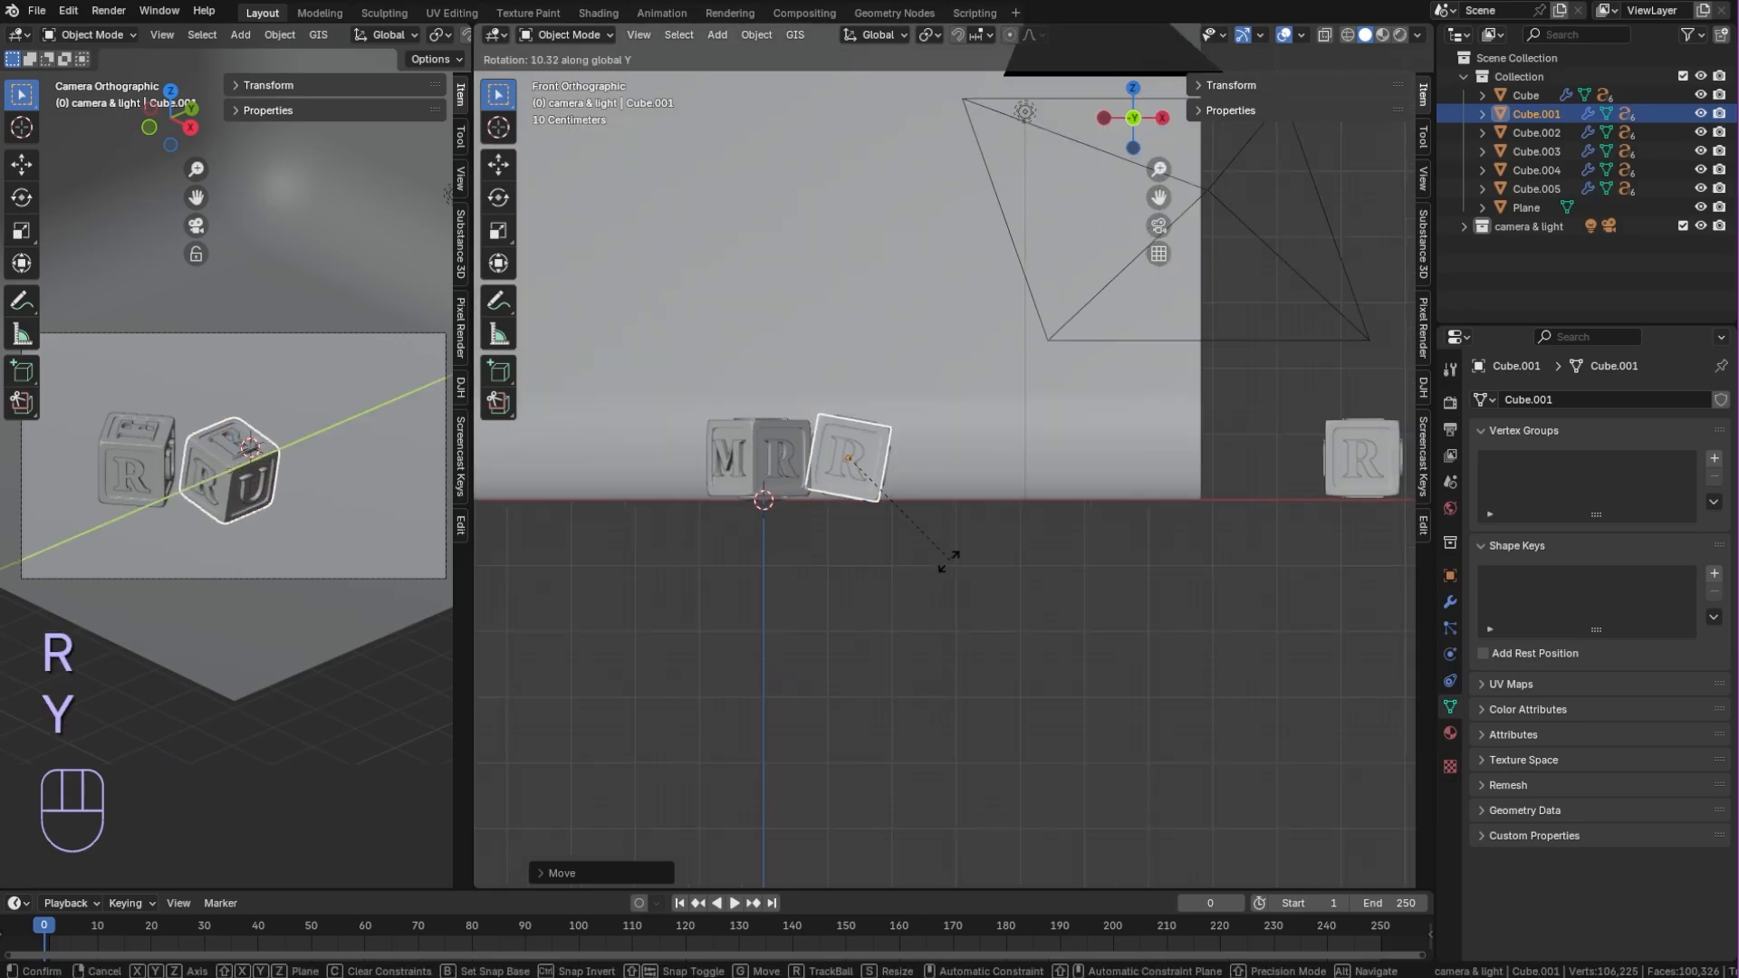
{"action": "left_click", "coordinate": [806, 525]}
{"action": "middle_click_drag", "start_coordinate": [805, 527], "coordinate": [1013, 599]}
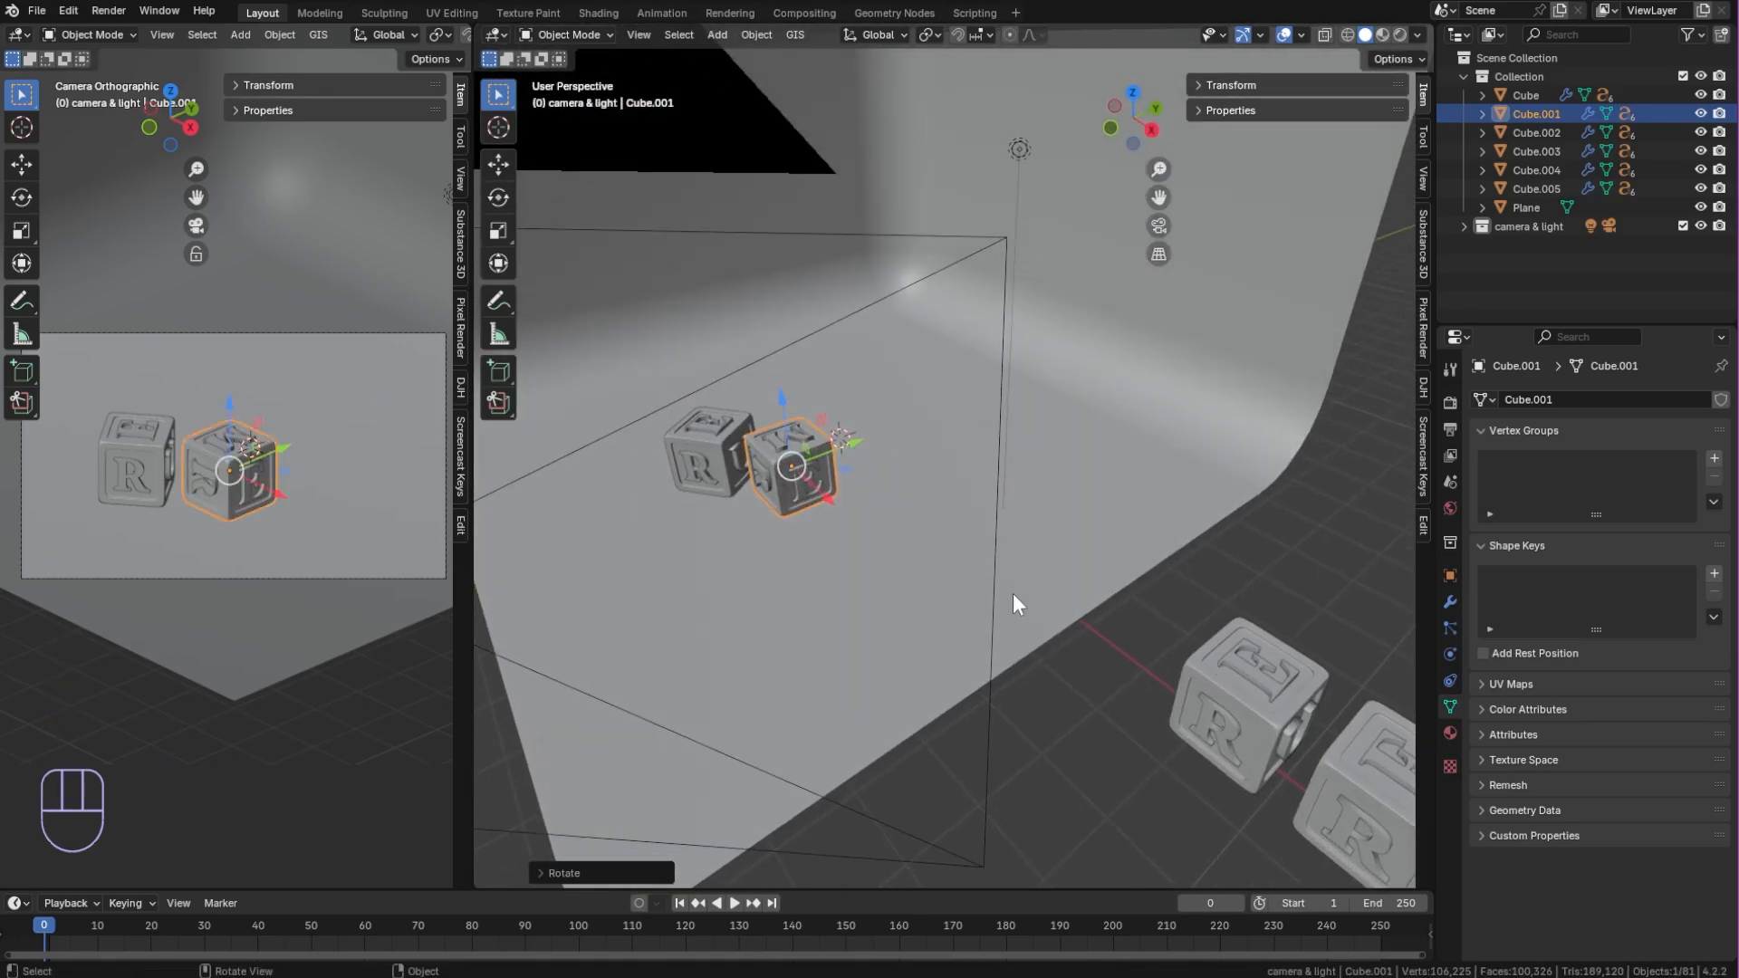
{"action": "key", "text": "r"}
{"action": "key", "text": "z"}
{"action": "left_click", "coordinate": [812, 602]}
Nudge the E block so it stands right beside the R block in the camera frame
{"action": "middle_click_drag", "start_coordinate": [835, 496], "coordinate": [956, 536], "text": "shift"}
{"action": "left_click_drag", "start_coordinate": [956, 536], "coordinate": [932, 523]}
{"action": "middle_click_drag", "start_coordinate": [951, 566], "coordinate": [872, 509]}
{"action": "left_click_drag", "start_coordinate": [893, 432], "coordinate": [893, 437]}
{"action": "scroll", "coordinate": [894, 456], "scroll_direction": "down", "scroll_amount": 3}
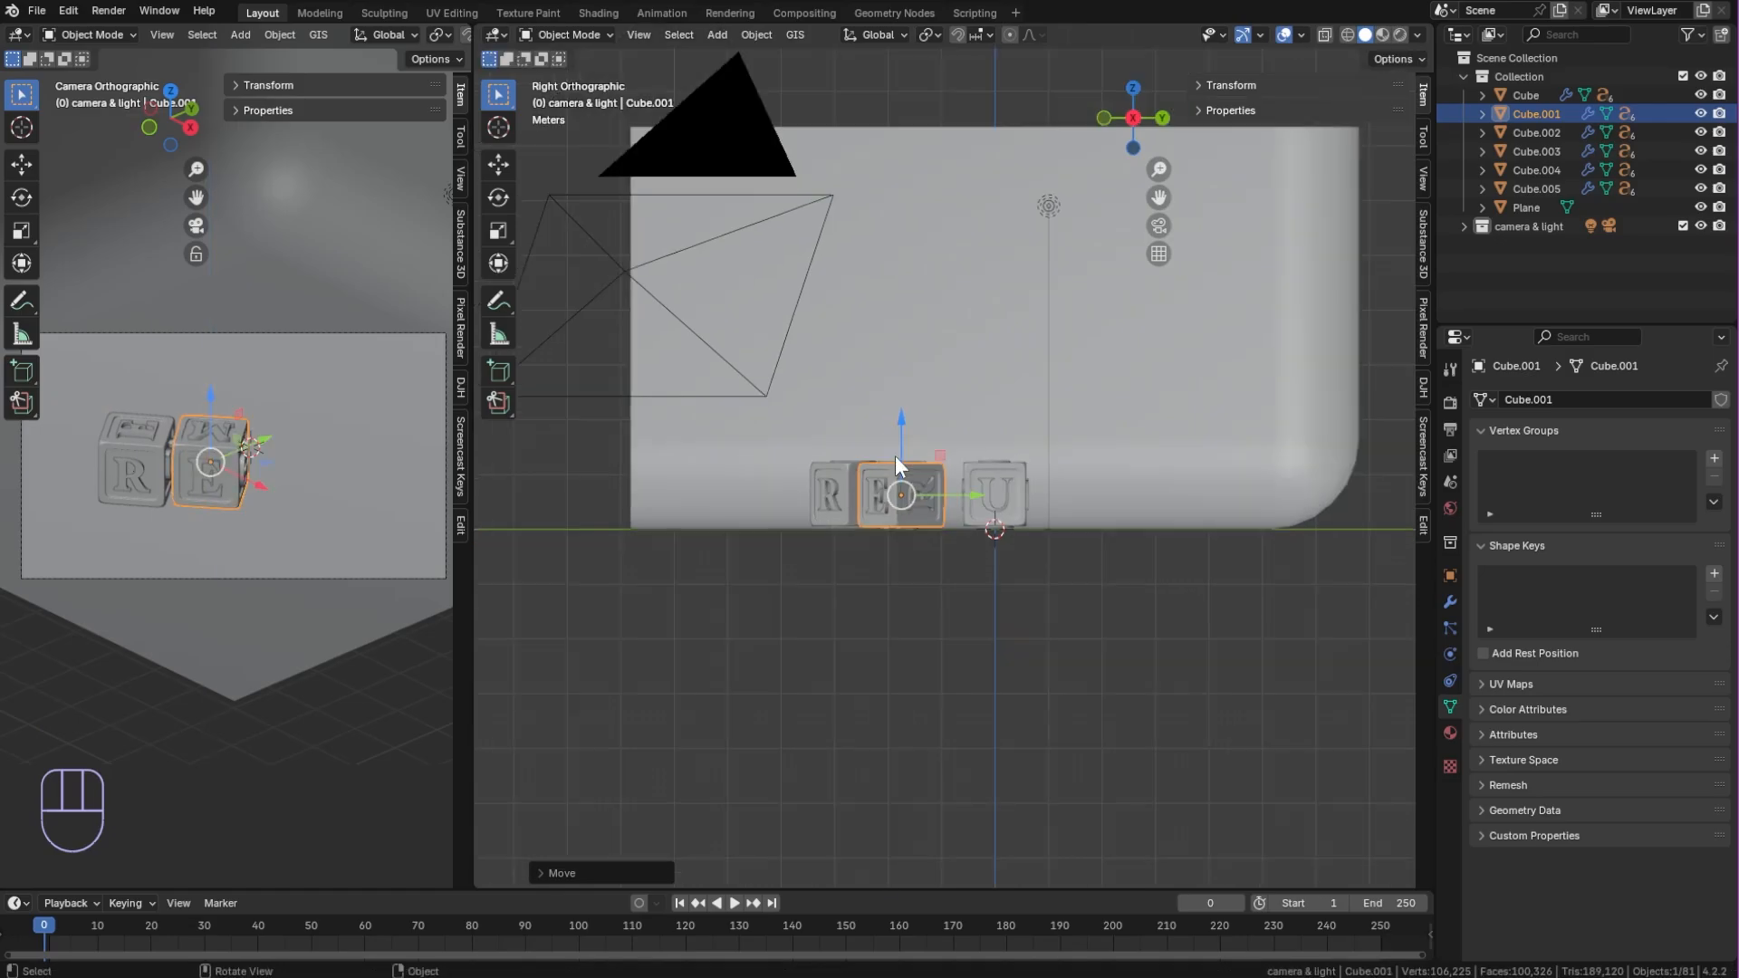
{"action": "middle_click_drag", "start_coordinate": [896, 458], "coordinate": [1091, 608]}
{"action": "middle_click_drag", "start_coordinate": [904, 552], "coordinate": [942, 499]}
Select the R and E blocks together and shift them toward the lower left of the camera frame
{"action": "left_click", "coordinate": [880, 520], "text": "shift"}
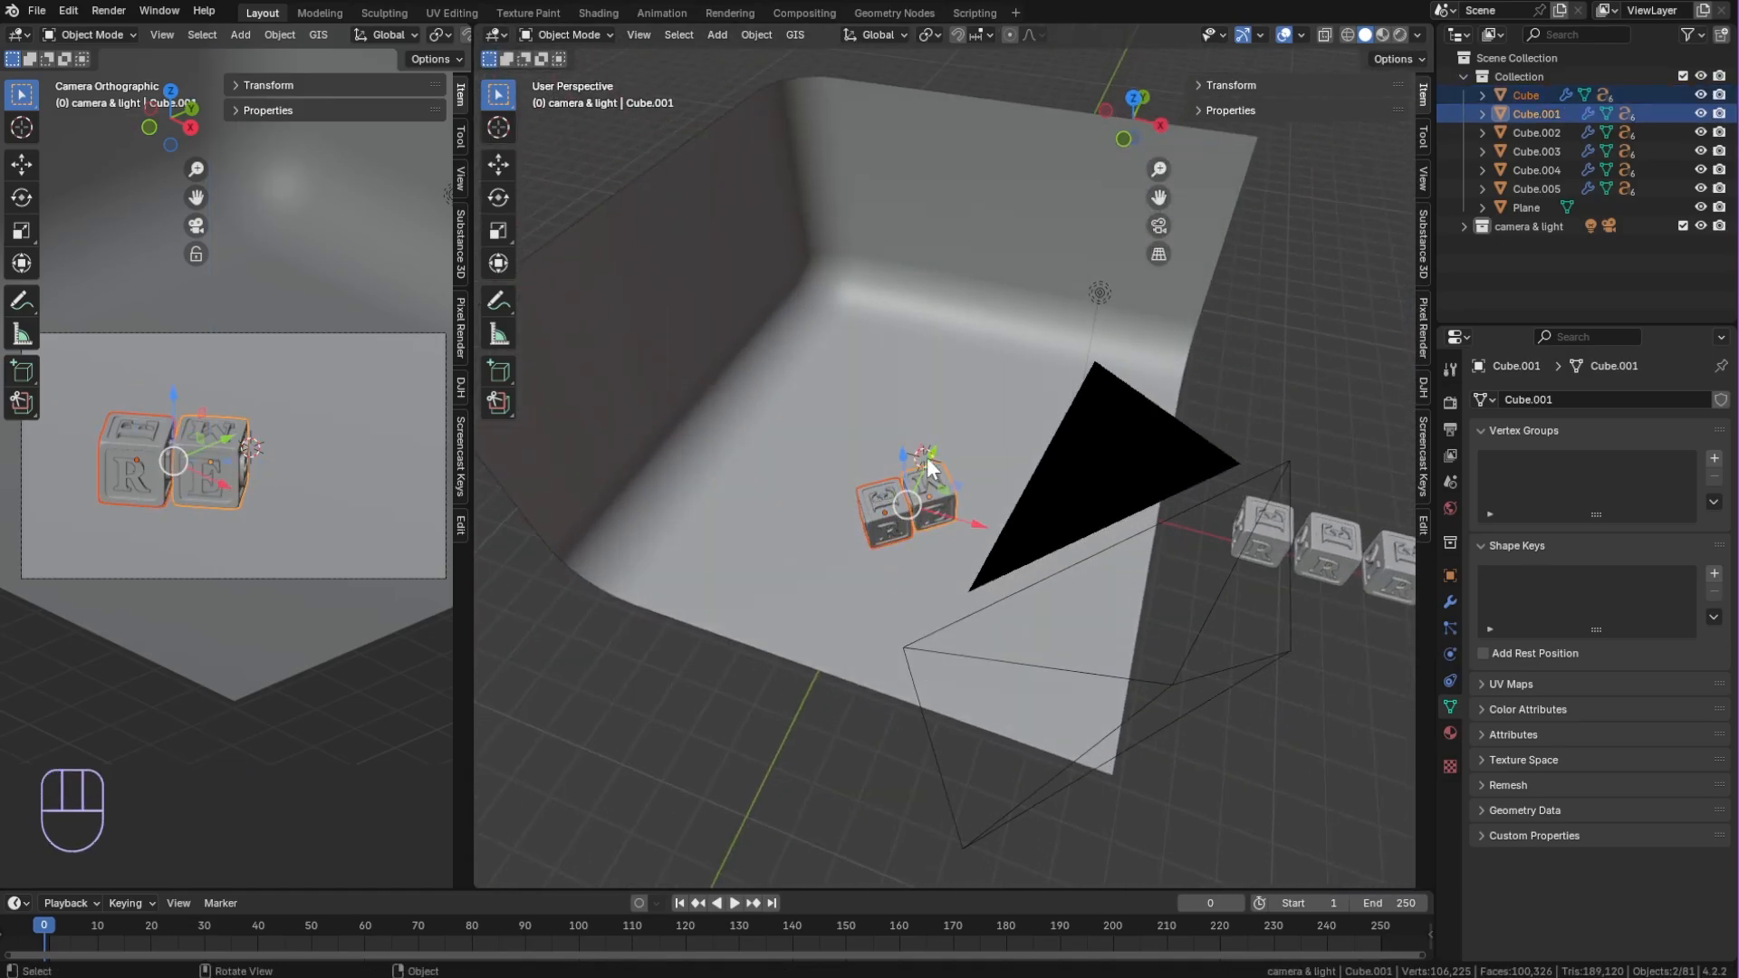
{"action": "left_click", "coordinate": [1252, 677]}
{"action": "middle_click_drag", "start_coordinate": [1253, 676], "coordinate": [1198, 613]}
{"action": "left_click", "coordinate": [1153, 627]}
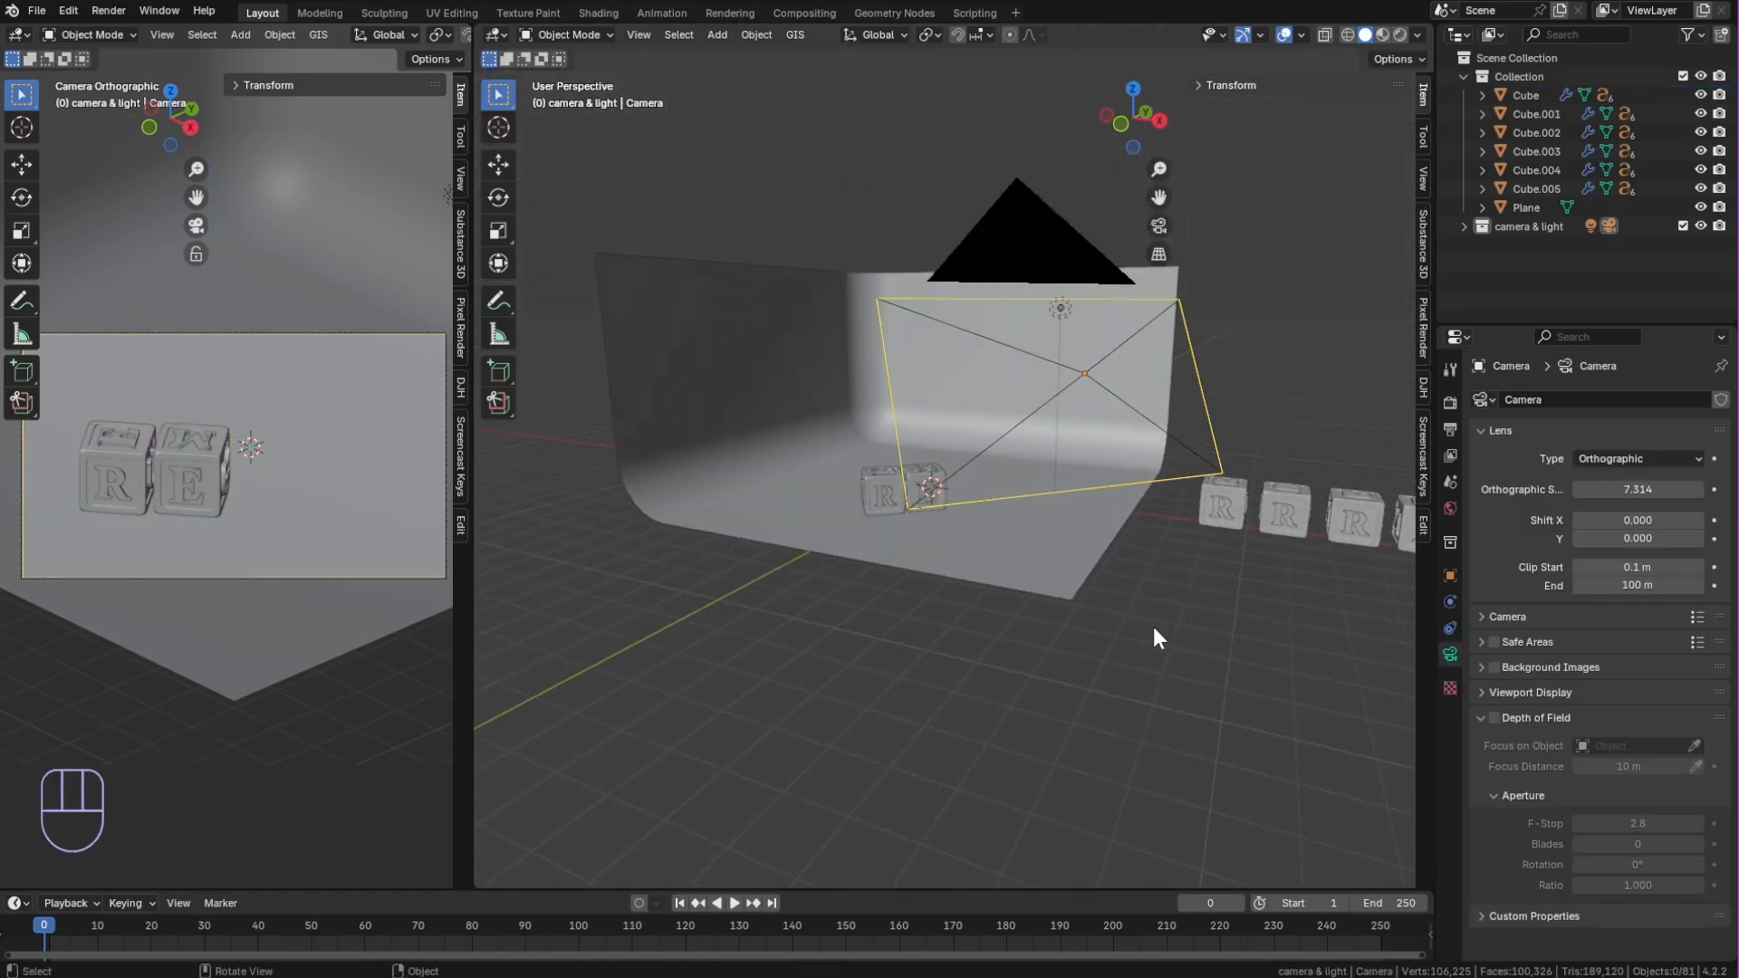
{"action": "left_click", "coordinate": [951, 466]}
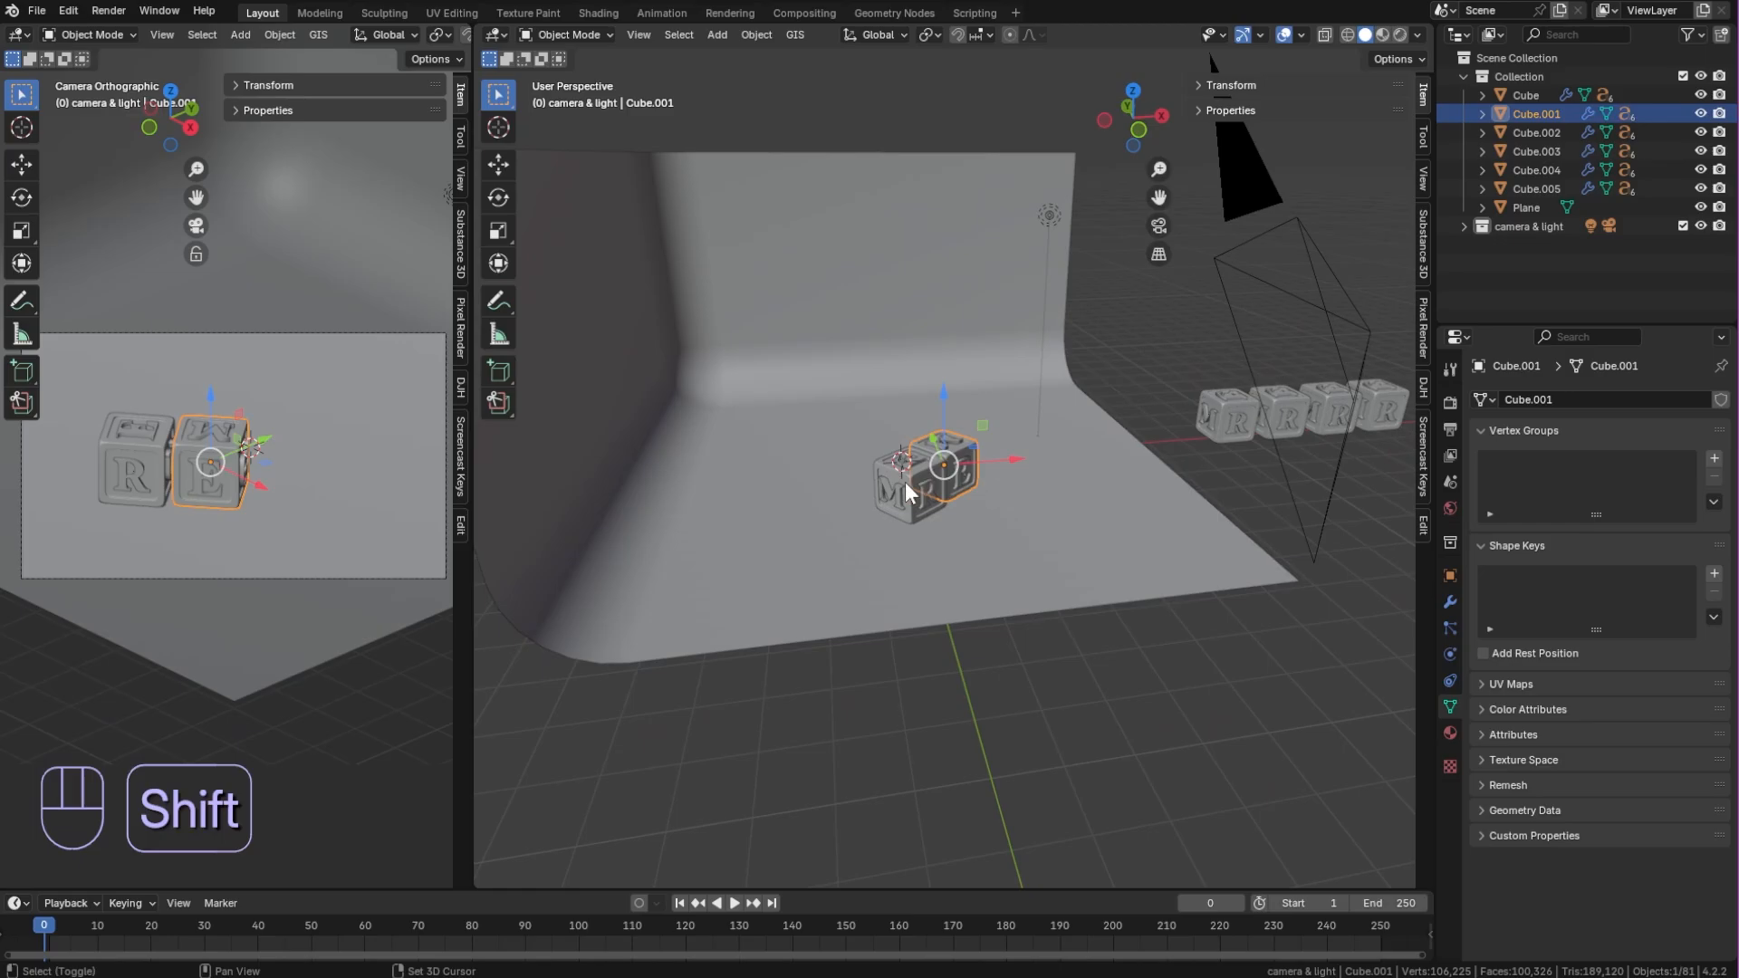
{"action": "left_click", "coordinate": [904, 482], "text": "shift"}
{"action": "left_click_drag", "start_coordinate": [921, 453], "coordinate": [930, 476]}
Rotate the next parked block about X and then about Y so an upright D faces forward
{"action": "left_click_drag", "start_coordinate": [999, 491], "coordinate": [1015, 490]}
{"action": "key", "text": "r"}
{"action": "key", "text": "x"}
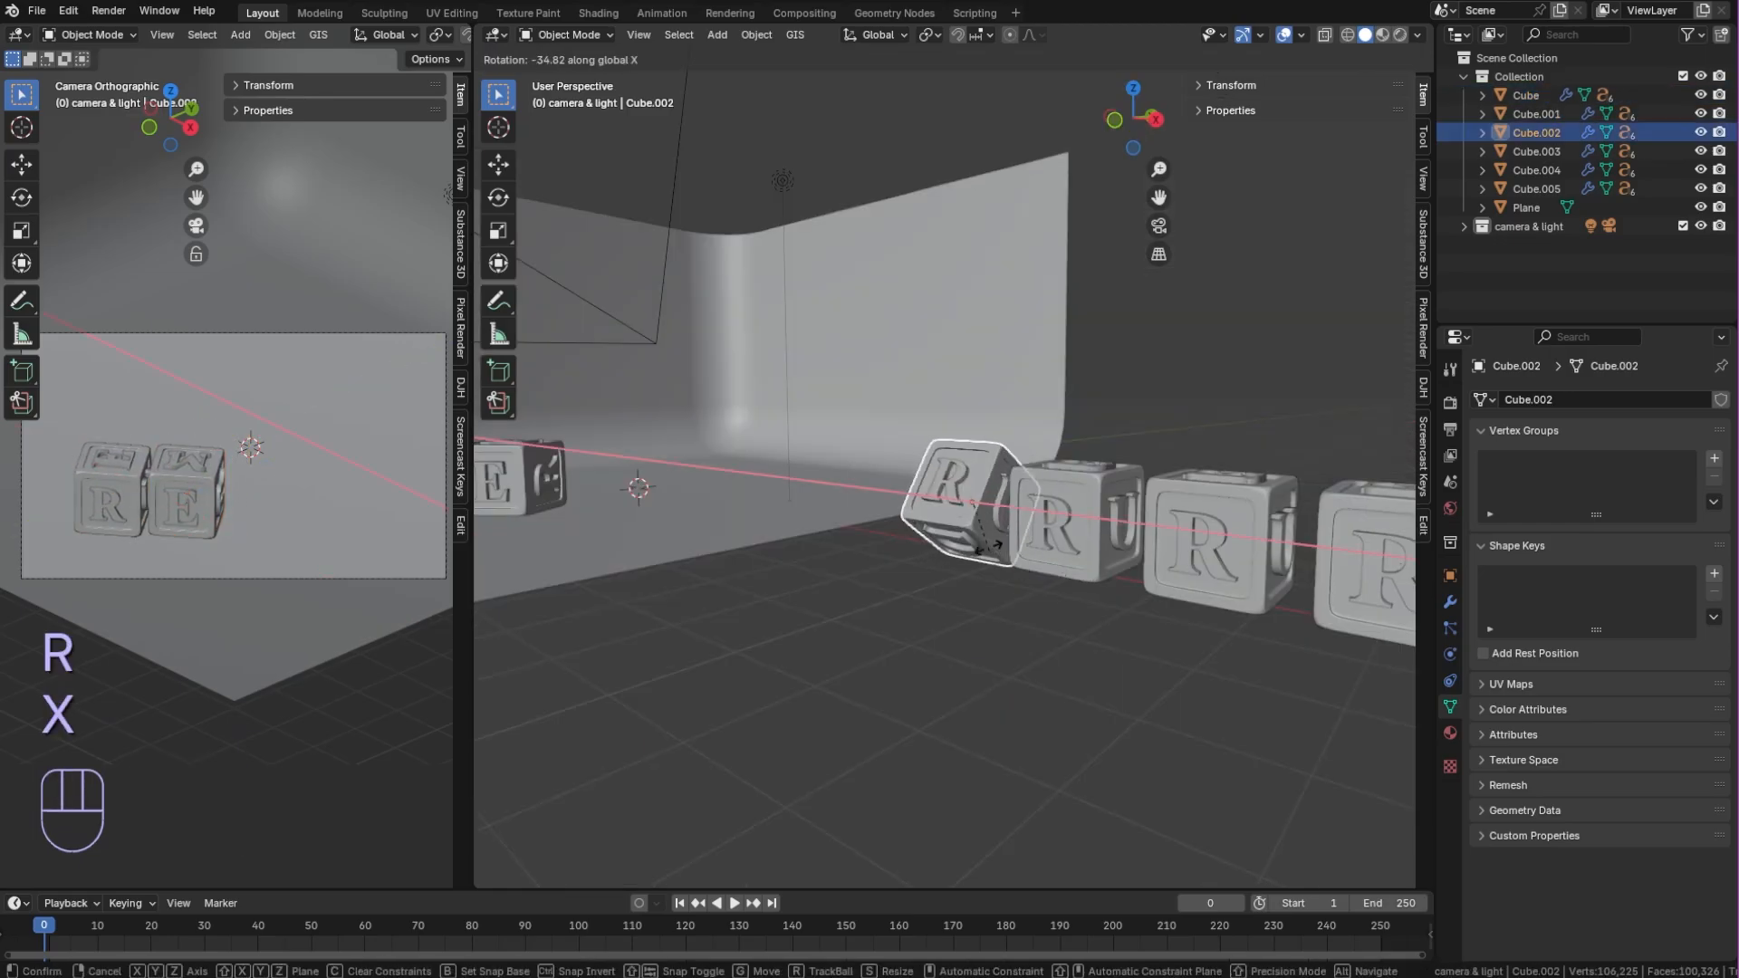
{"action": "left_click", "coordinate": [978, 533]}
{"action": "middle_click_drag", "start_coordinate": [987, 525], "coordinate": [1069, 537], "text": "alt"}
{"action": "key", "text": "r"}
{"action": "key", "text": "y"}
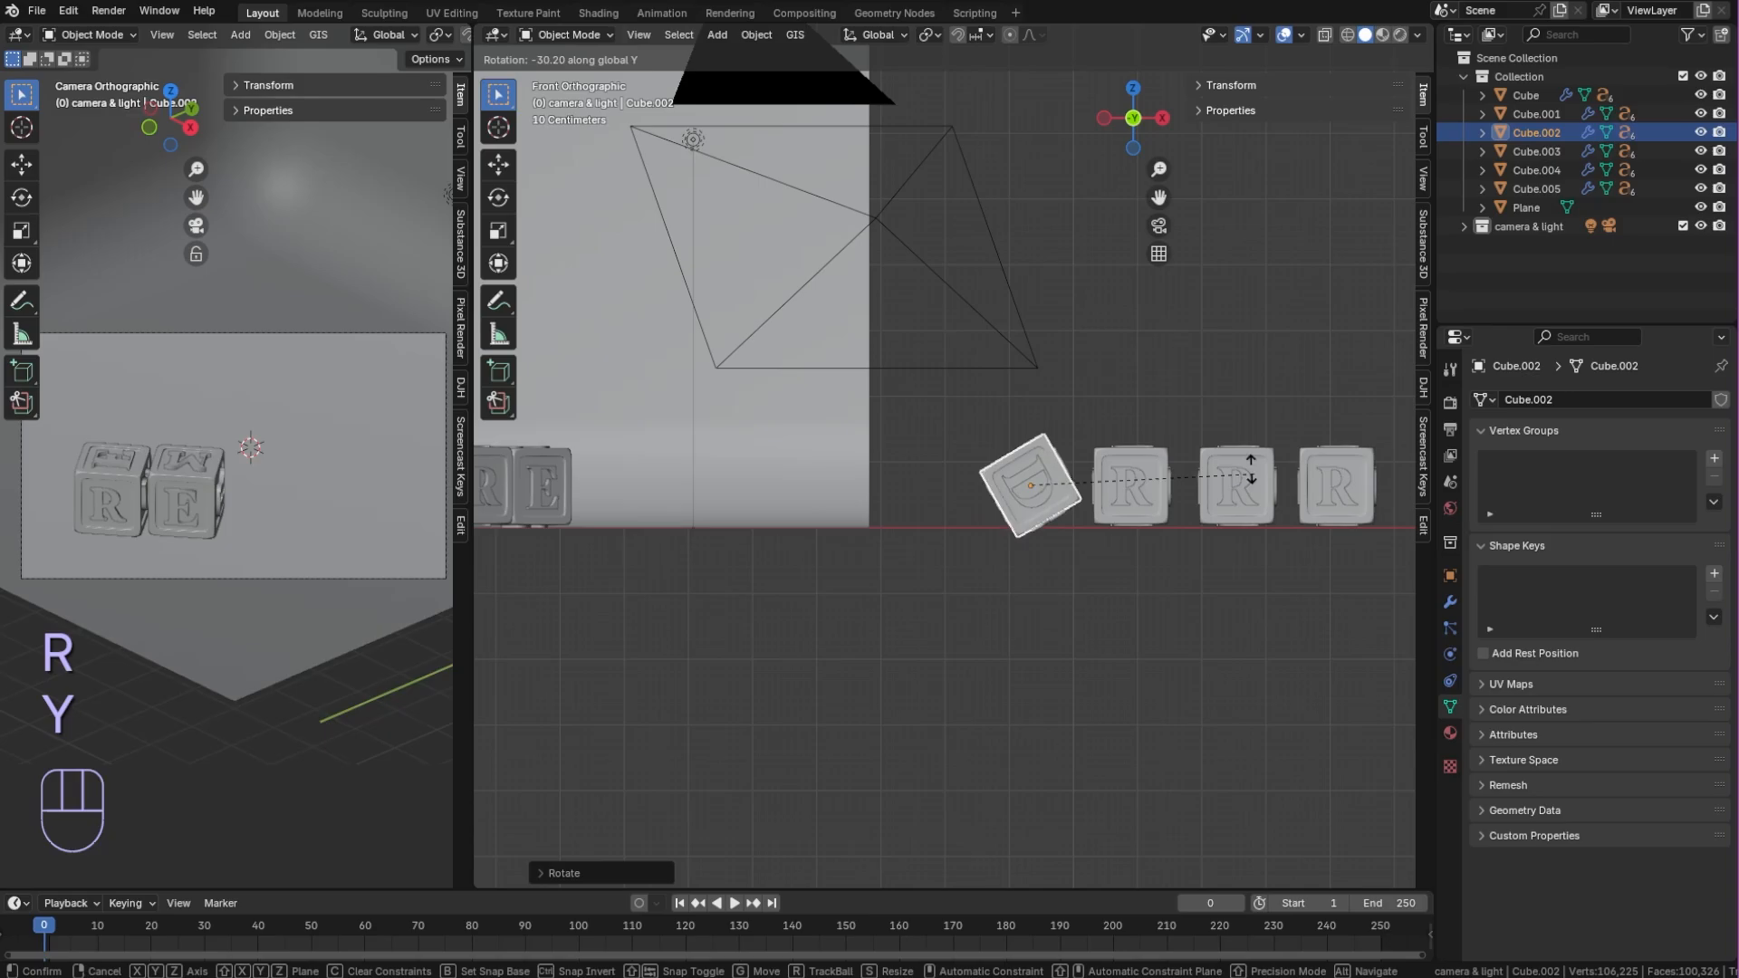
{"action": "left_click", "coordinate": [1082, 387]}
Move the D block along X and Y onto the backdrop, right beside the E block
{"action": "scroll", "coordinate": [1076, 426], "scroll_direction": "down", "scroll_amount": 1}
{"action": "left_click_drag", "start_coordinate": [1070, 482], "coordinate": [714, 474]}
{"action": "middle_click_drag", "start_coordinate": [715, 475], "coordinate": [670, 497]}
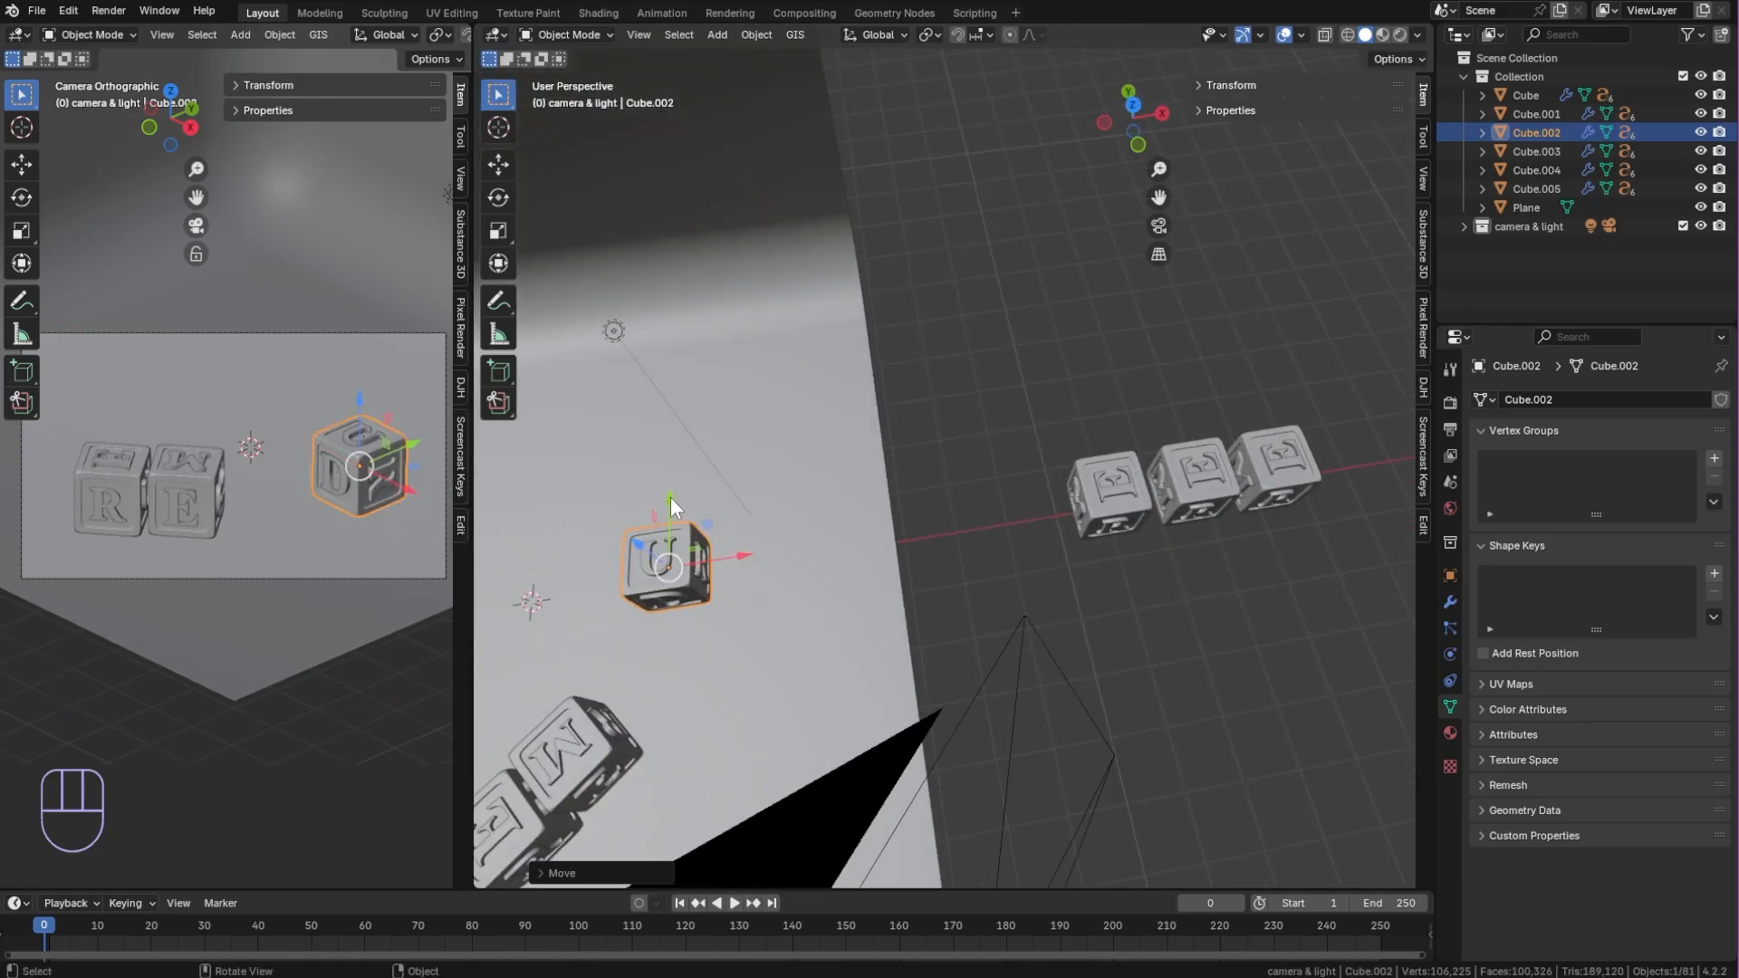
{"action": "left_click_drag", "start_coordinate": [671, 504], "coordinate": [672, 640]}
{"action": "middle_click_drag", "start_coordinate": [672, 639], "coordinate": [788, 507], "text": "shift"}
{"action": "middle_click_drag", "start_coordinate": [788, 507], "coordinate": [992, 638]}
Rotate the E block slightly about Z to vary its angle against the R block
{"action": "left_click", "coordinate": [842, 471]}
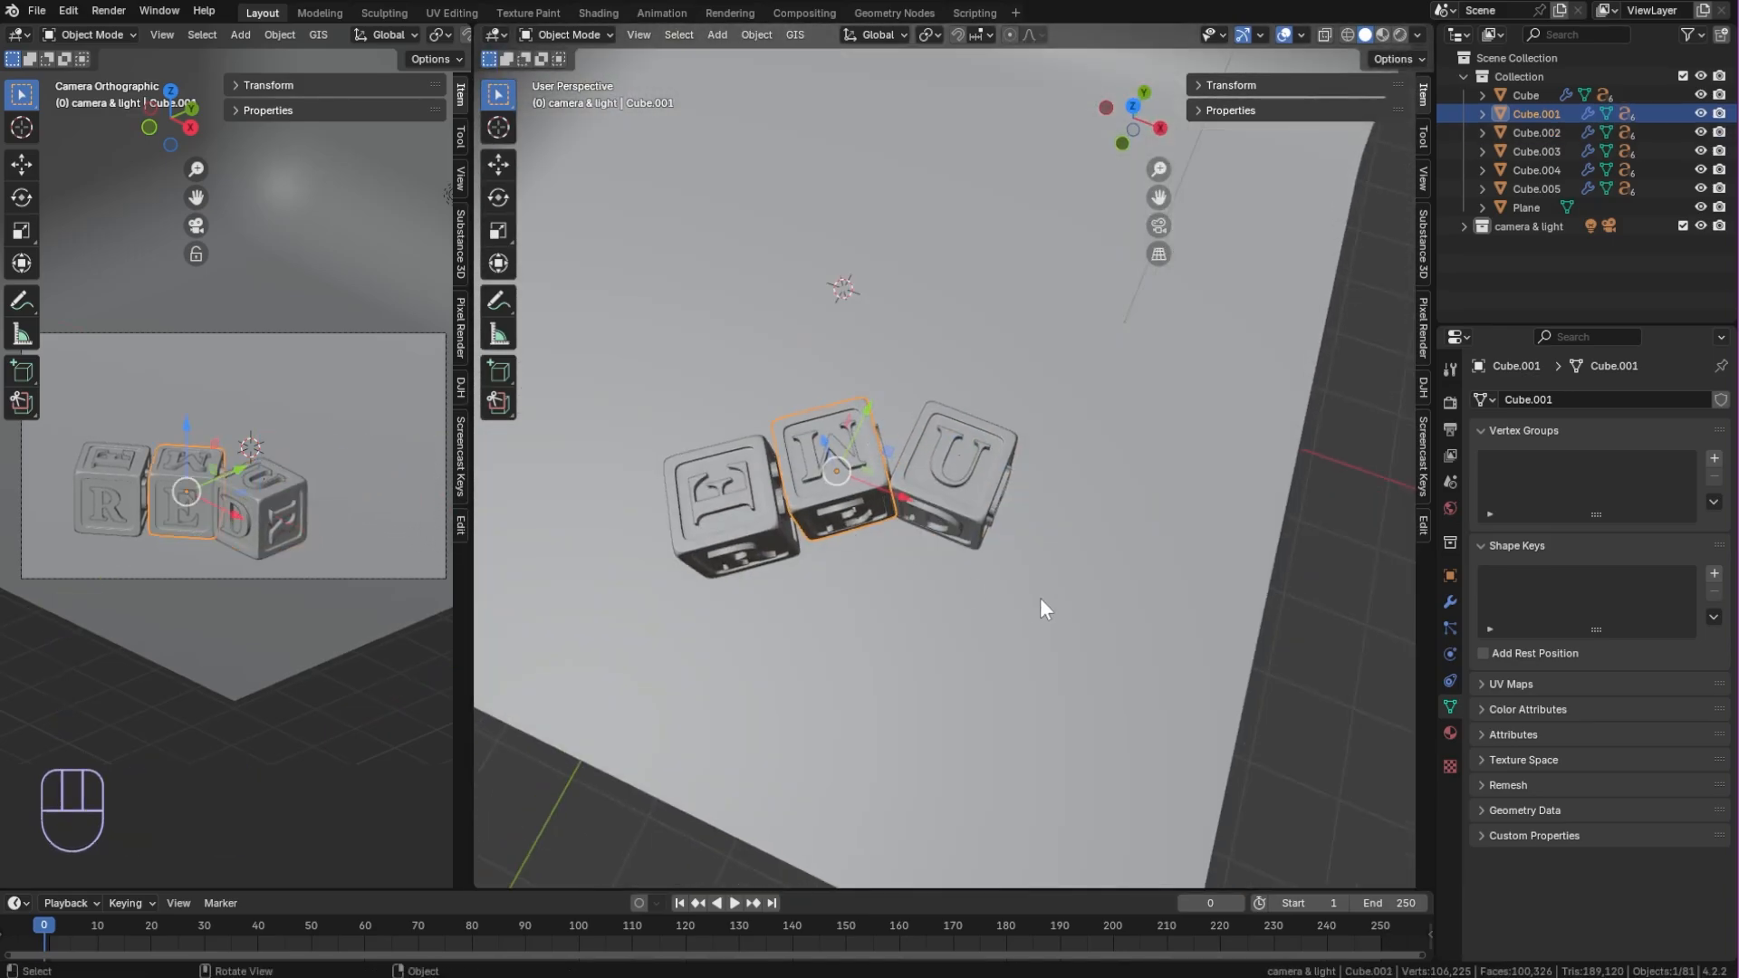
{"action": "key", "text": "r"}
{"action": "key", "text": "z"}
{"action": "left_click", "coordinate": [1008, 632]}
Rotate the D block about Z to face forward and slide it along X closer to the E block
{"action": "left_click", "coordinate": [932, 516]}
{"action": "key", "text": "r"}
{"action": "key", "text": "z"}
{"action": "left_click", "coordinate": [1152, 551]}
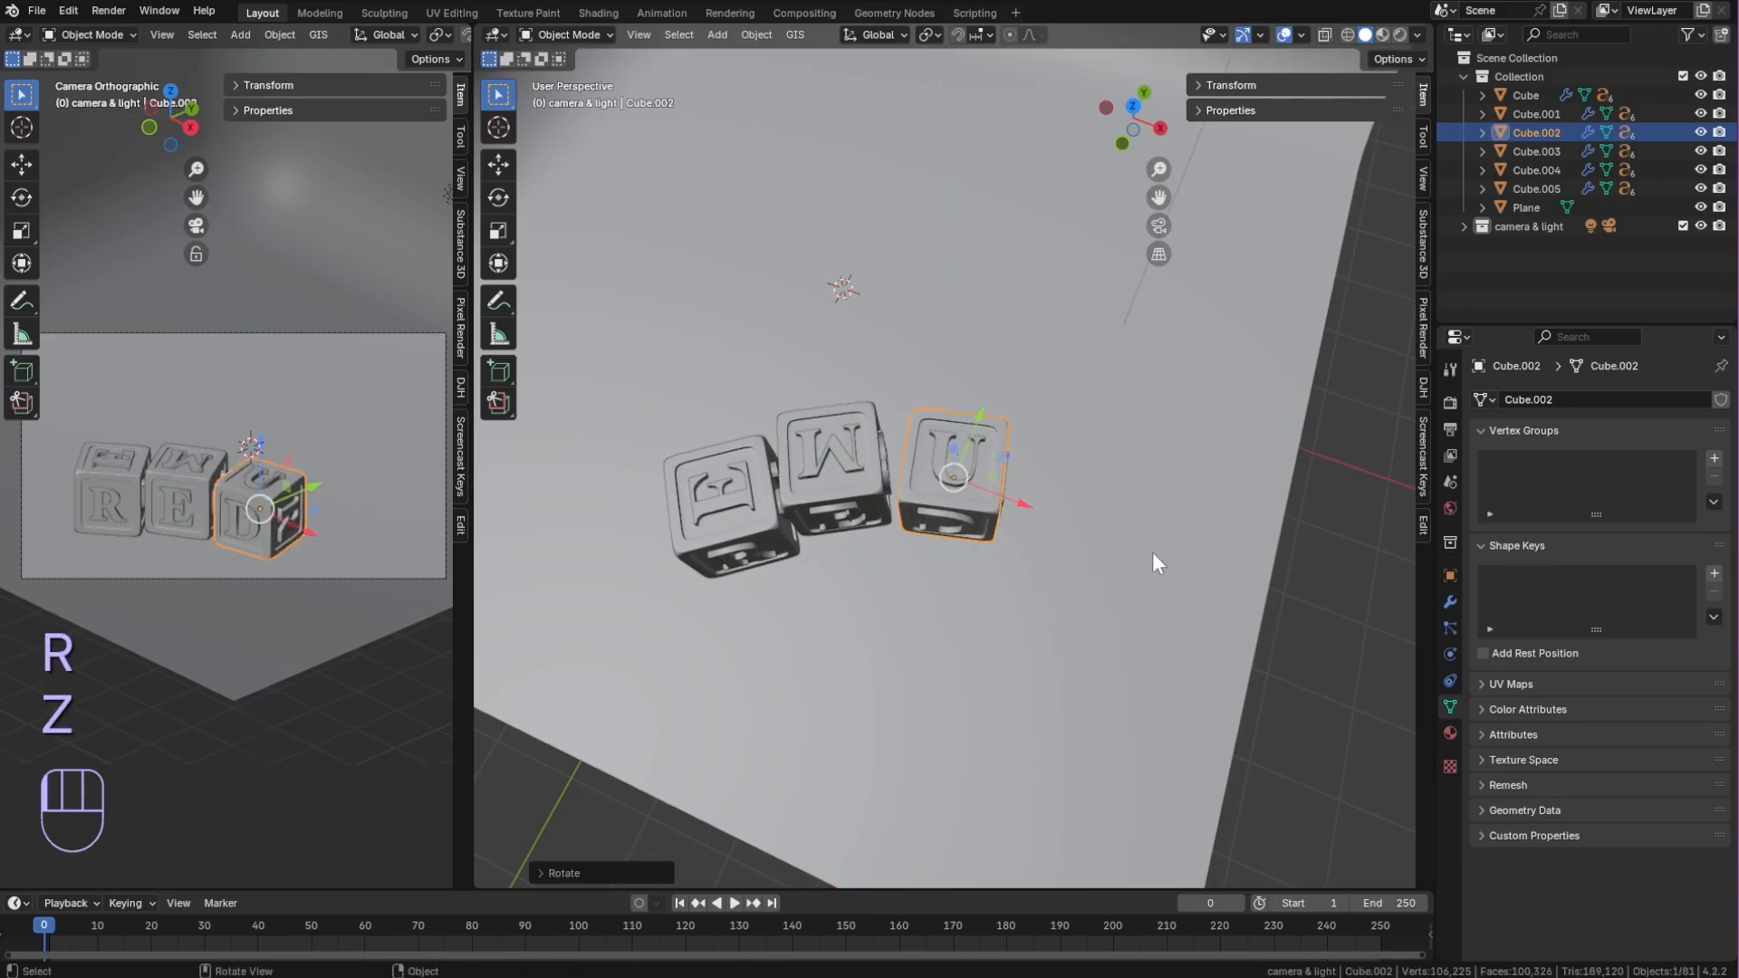
{"action": "left_click_drag", "start_coordinate": [1024, 503], "coordinate": [1010, 497]}
{"action": "left_click", "coordinate": [1215, 612]}
Select the E and D blocks and raise them together along Z above the R block, then deselect them
{"action": "middle_click_drag", "start_coordinate": [1215, 612], "coordinate": [1225, 514]}
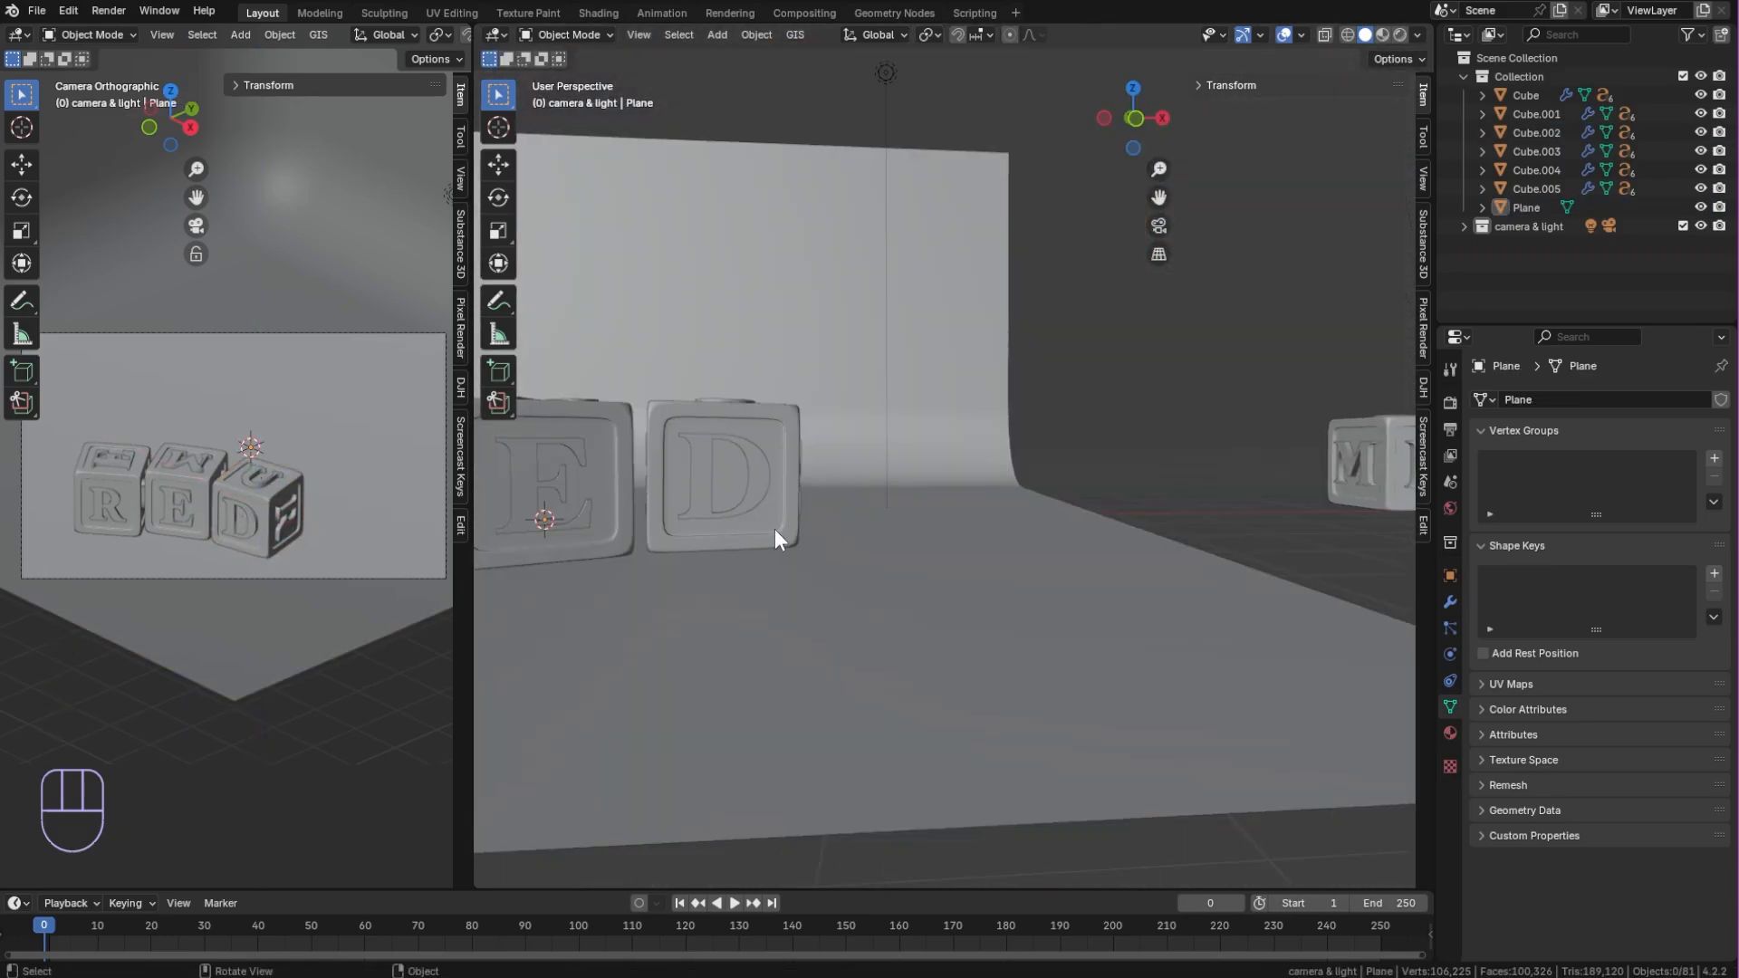
{"action": "middle_click_drag", "start_coordinate": [774, 529], "coordinate": [797, 597], "text": "shift"}
{"action": "middle_click_drag", "start_coordinate": [774, 514], "coordinate": [822, 514]}
{"action": "left_click", "coordinate": [815, 518]}
{"action": "left_click", "coordinate": [883, 518], "text": "shift"}
{"action": "left_click_drag", "start_coordinate": [846, 489], "coordinate": [847, 321]}
{"action": "middle_click_drag", "start_coordinate": [870, 372], "coordinate": [1186, 578]}
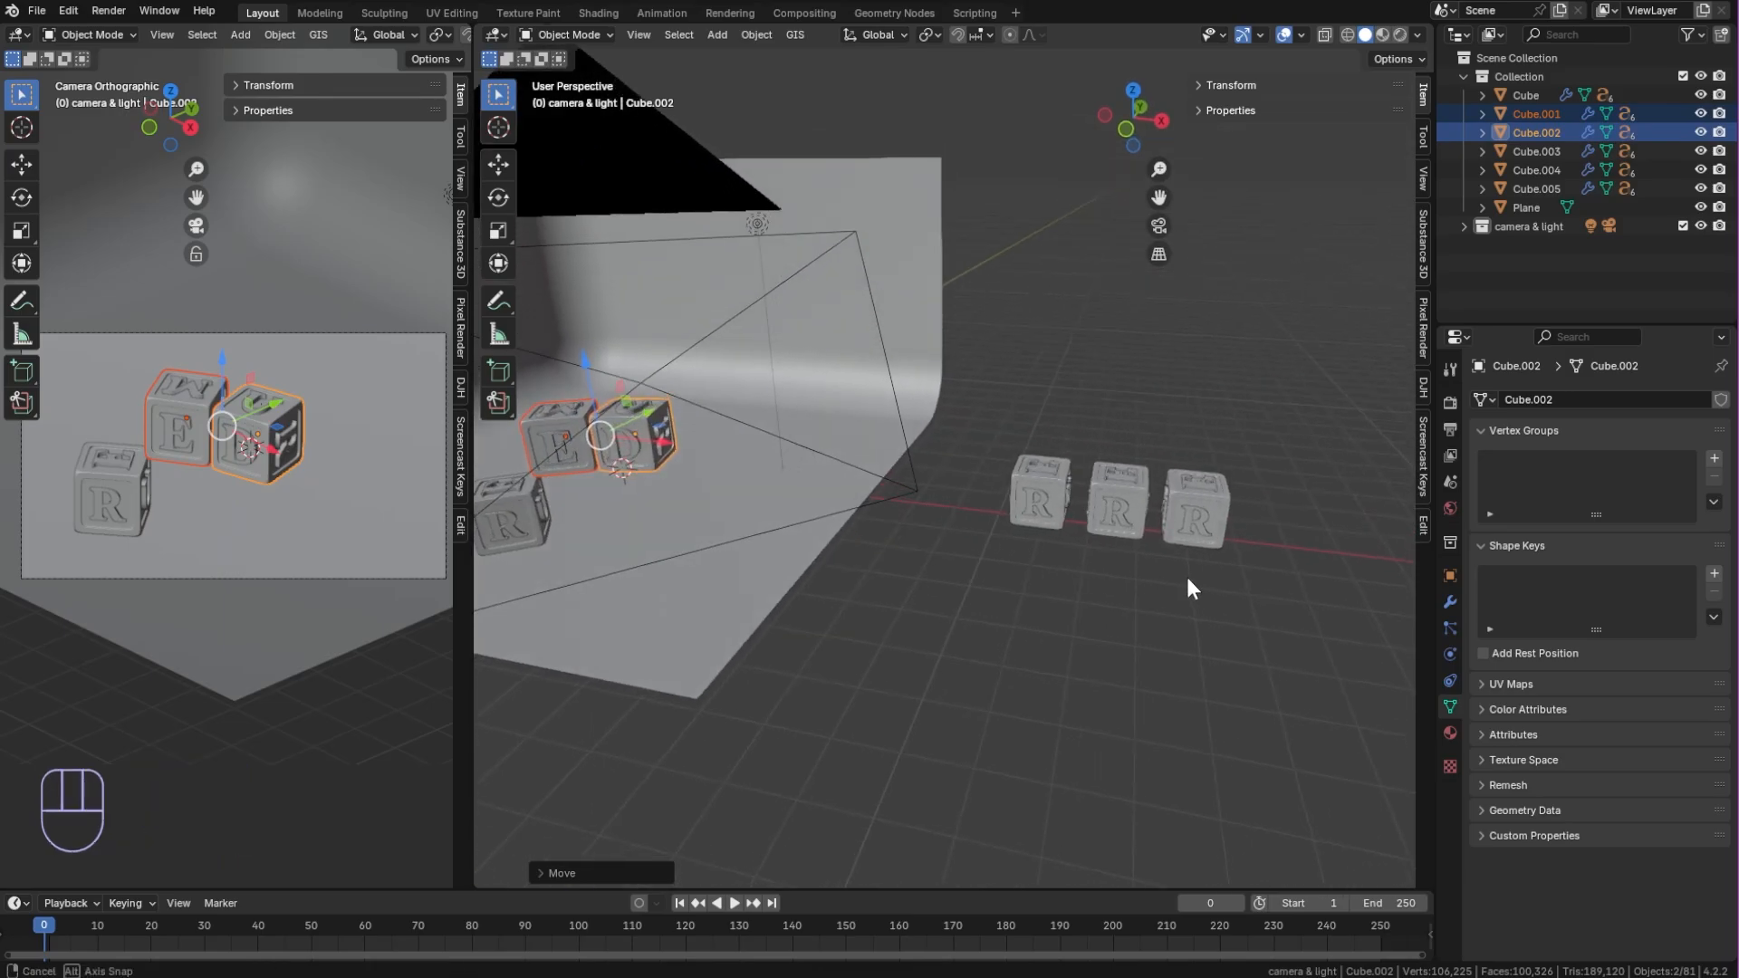
{"action": "left_click", "coordinate": [1200, 581]}
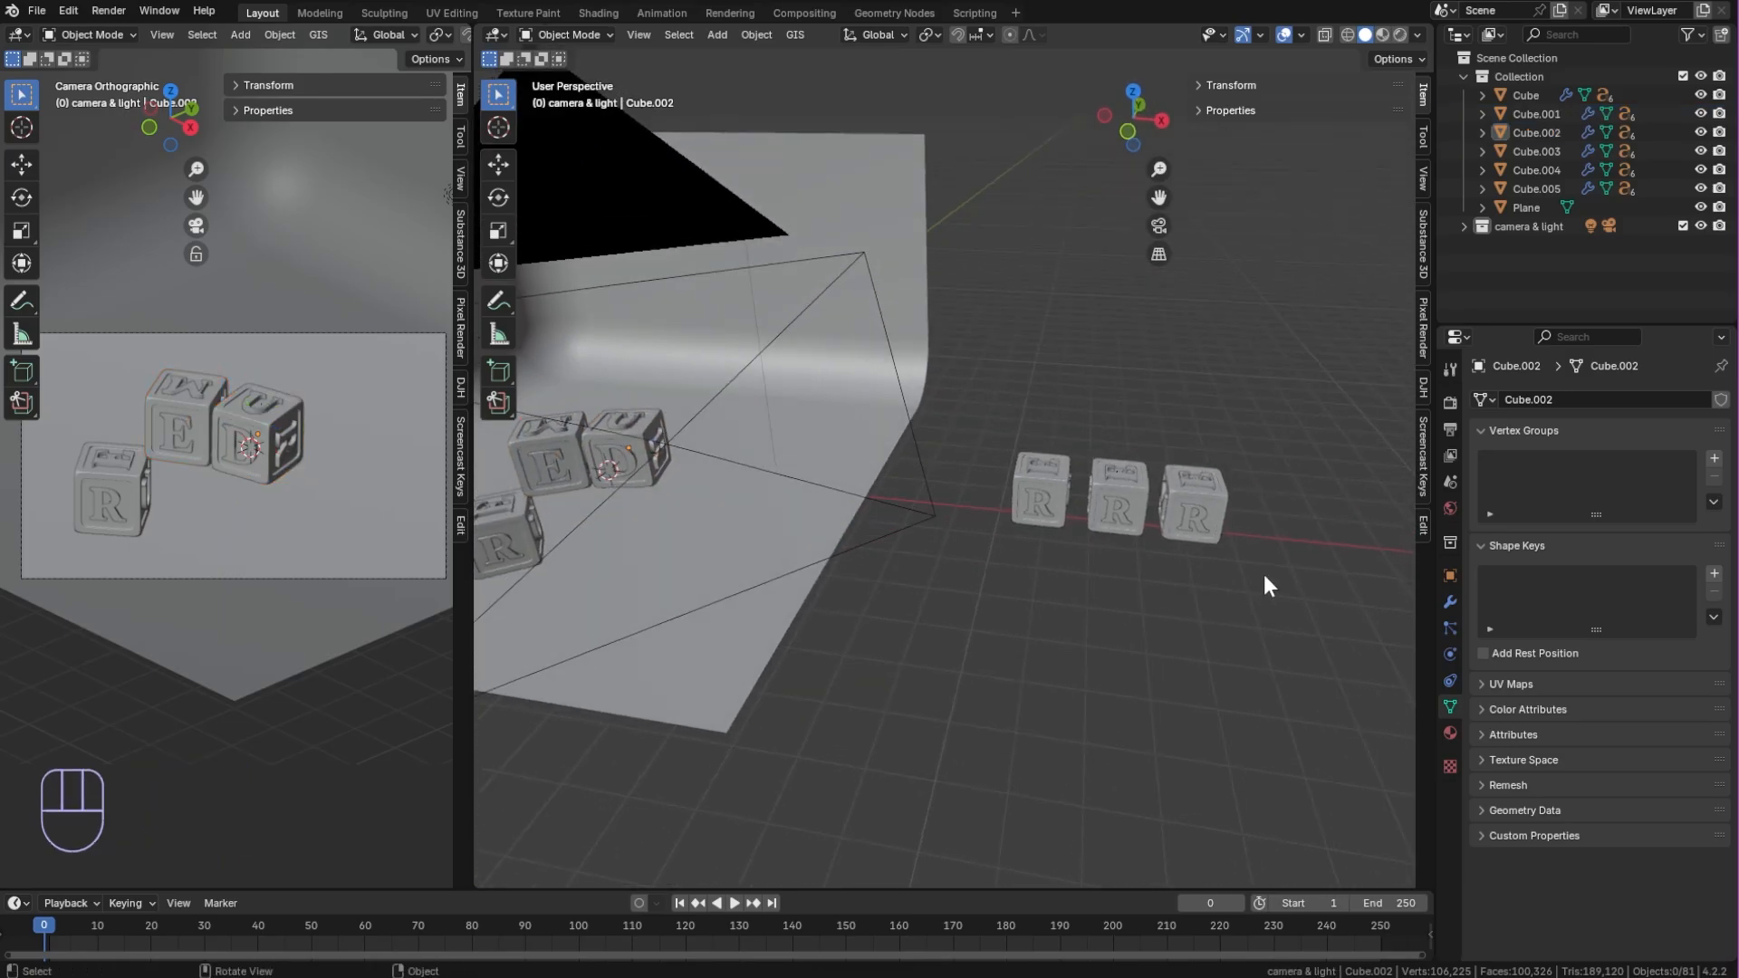
Rotate the nearest of the three parked blocks about Z so its U side faces forward
{"action": "left_click", "coordinate": [1048, 502]}
{"action": "scroll", "coordinate": [1146, 532], "scroll_direction": "up", "scroll_amount": 4}
{"action": "middle_click_drag", "start_coordinate": [1146, 533], "coordinate": [1069, 632], "text": "shift"}
{"action": "middle_click_drag", "start_coordinate": [1068, 632], "coordinate": [1170, 607]}
{"action": "key", "text": "r"}
{"action": "key", "text": "z"}
{"action": "left_click", "coordinate": [998, 585]}
Move the U block along X and Y onto the backdrop, beside the R block and beneath E and D
{"action": "scroll", "coordinate": [998, 584], "scroll_direction": "down", "scroll_amount": 4}
{"action": "left_click_drag", "start_coordinate": [1243, 530], "coordinate": [824, 527]}
{"action": "middle_click_drag", "start_coordinate": [966, 487], "coordinate": [876, 493]}
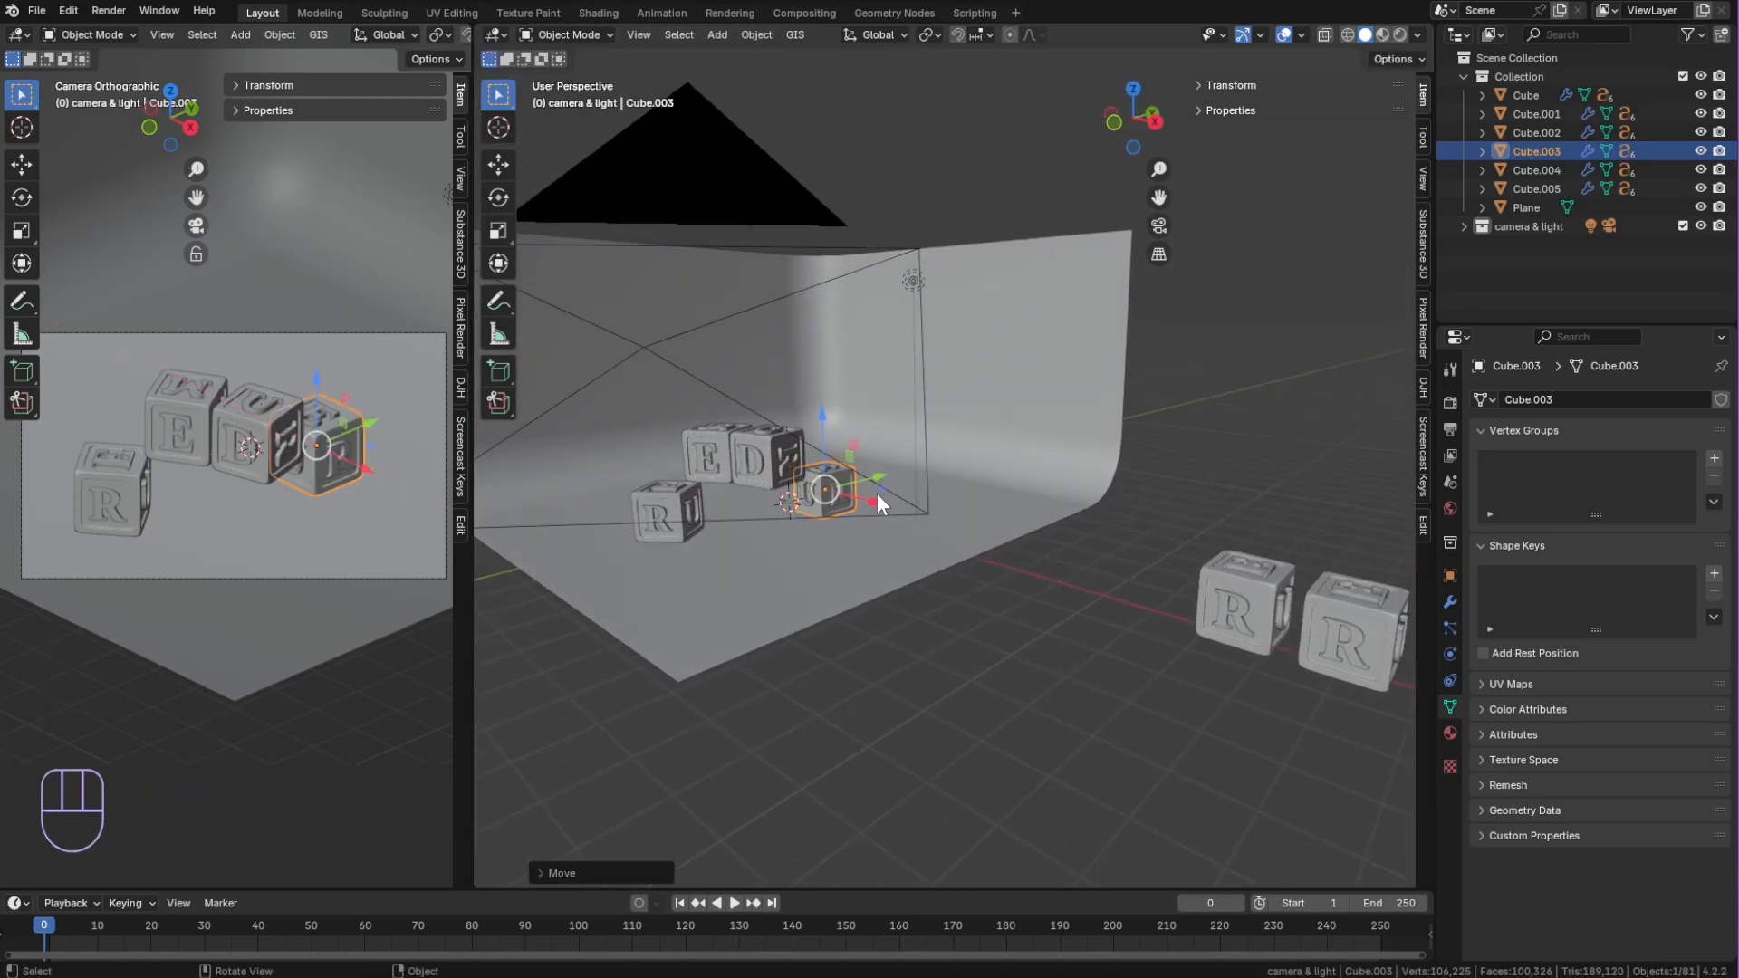
{"action": "left_click_drag", "start_coordinate": [877, 477], "coordinate": [784, 505]}
{"action": "middle_click_drag", "start_coordinate": [908, 566], "coordinate": [1113, 655]}
{"action": "scroll", "coordinate": [1114, 655], "scroll_direction": "up", "scroll_amount": 4}
{"action": "left_click_drag", "start_coordinate": [855, 573], "coordinate": [868, 597]}
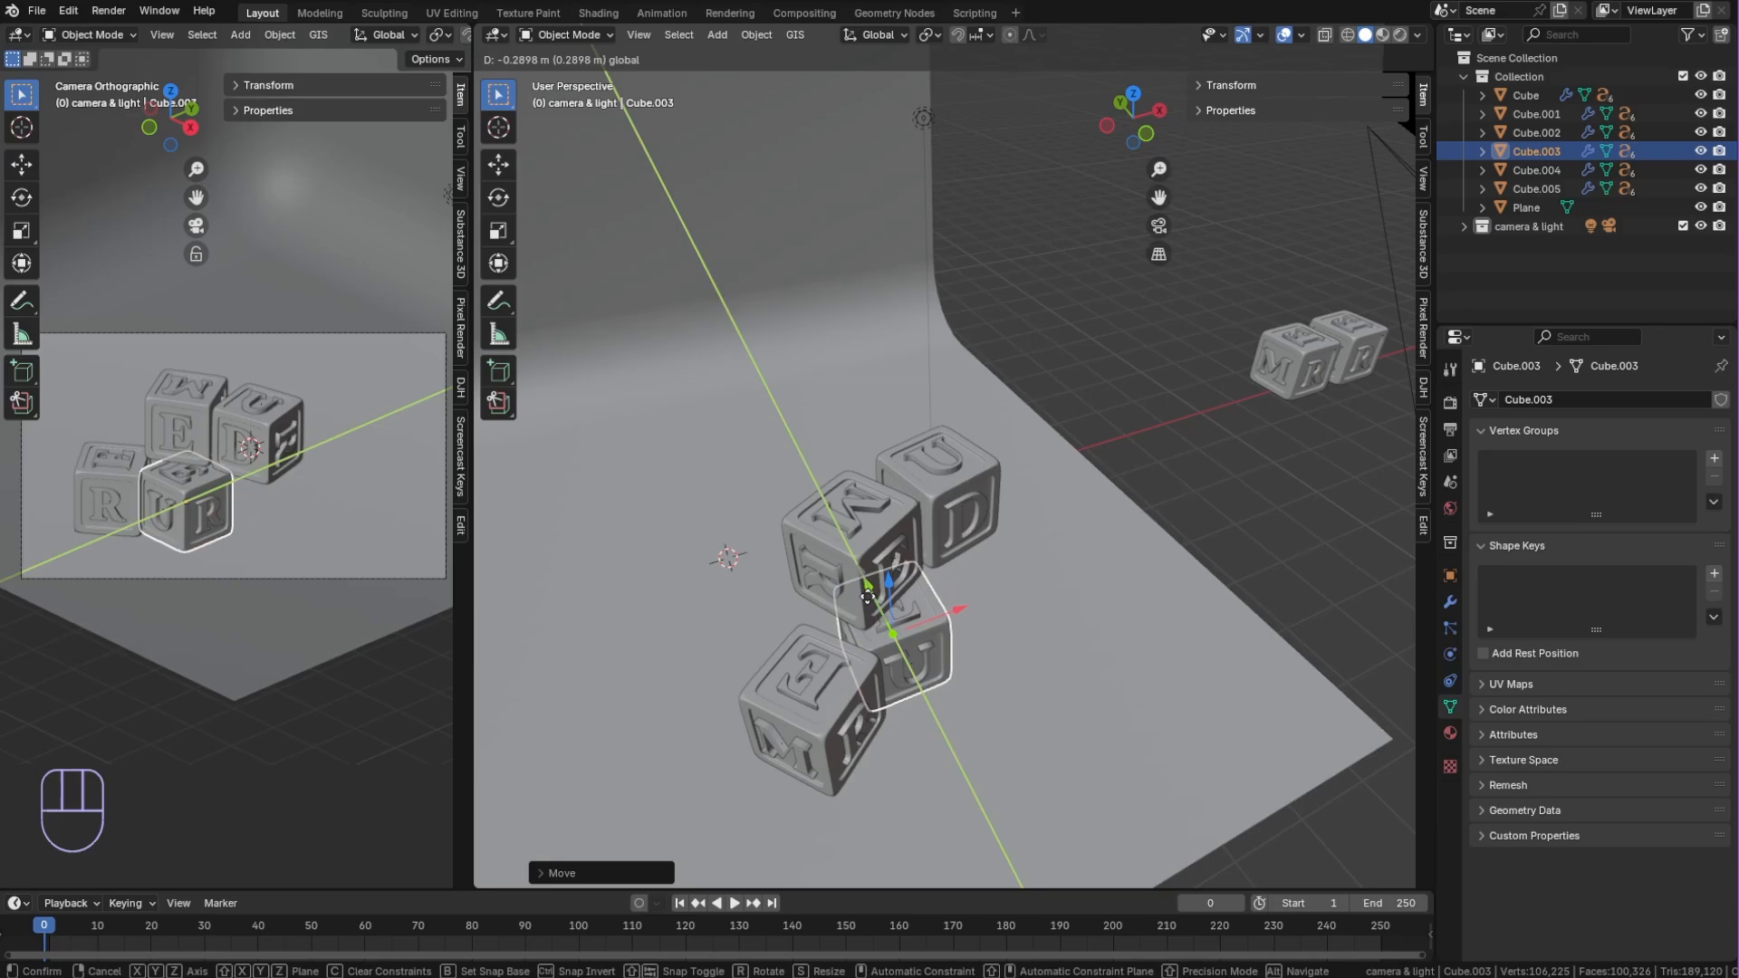
Rotate the U block slightly about Z and adjust its position next to the R block
{"action": "middle_click_drag", "start_coordinate": [867, 597], "coordinate": [825, 660]}
{"action": "key", "text": "r"}
{"action": "key", "text": "z"}
{"action": "left_click", "coordinate": [1106, 617]}
{"action": "middle_click_drag", "start_coordinate": [1106, 618], "coordinate": [948, 601]}
{"action": "left_click_drag", "start_coordinate": [948, 602], "coordinate": [906, 565]}
Select the raised E and D blocks and adjust their height and sideways position to rest on the R and U blocks
{"action": "left_click", "coordinate": [871, 529]}
{"action": "left_click", "coordinate": [892, 530], "text": "shift"}
{"action": "middle_click_drag", "start_coordinate": [892, 529], "coordinate": [917, 501]}
{"action": "left_click_drag", "start_coordinate": [886, 428], "coordinate": [885, 437]}
{"action": "left_click_drag", "start_coordinate": [938, 513], "coordinate": [913, 509]}
{"action": "middle_click_drag", "start_coordinate": [1050, 516], "coordinate": [1078, 561]}
{"action": "key", "text": "r"}
{"action": "left_click", "coordinate": [1058, 635]}
{"action": "key", "text": "ctrl+z"}
Rotate the nearer of the two parked blocks about Z so its M side faces forward
{"action": "left_click", "coordinate": [1071, 507]}
{"action": "key", "text": "r"}
{"action": "key", "text": "z"}
{"action": "left_click", "coordinate": [1155, 436]}
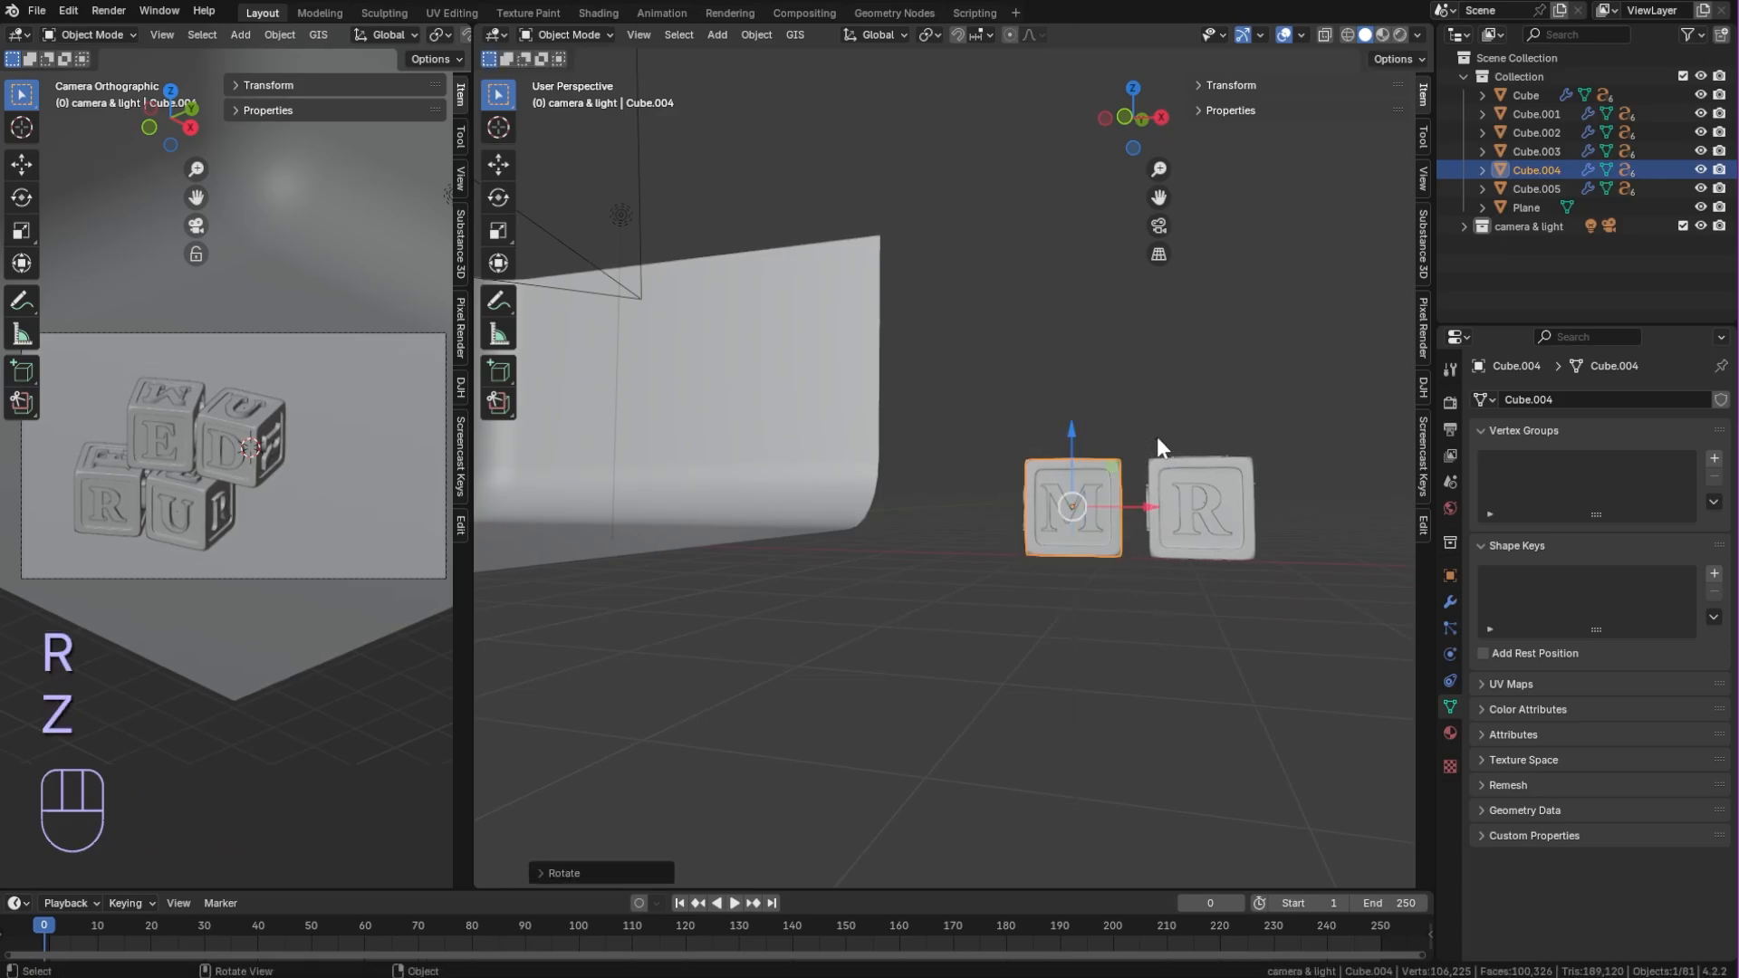
Move the M block along X and Y onto the backdrop, placing it beside the U block at the end of the lower row
{"action": "scroll", "coordinate": [1155, 437], "scroll_direction": "down", "scroll_amount": 1}
{"action": "left_click_drag", "start_coordinate": [1132, 507], "coordinate": [693, 489]}
{"action": "middle_click_drag", "start_coordinate": [693, 516], "coordinate": [947, 494], "text": "shift"}
{"action": "left_click_drag", "start_coordinate": [948, 498], "coordinate": [838, 517]}
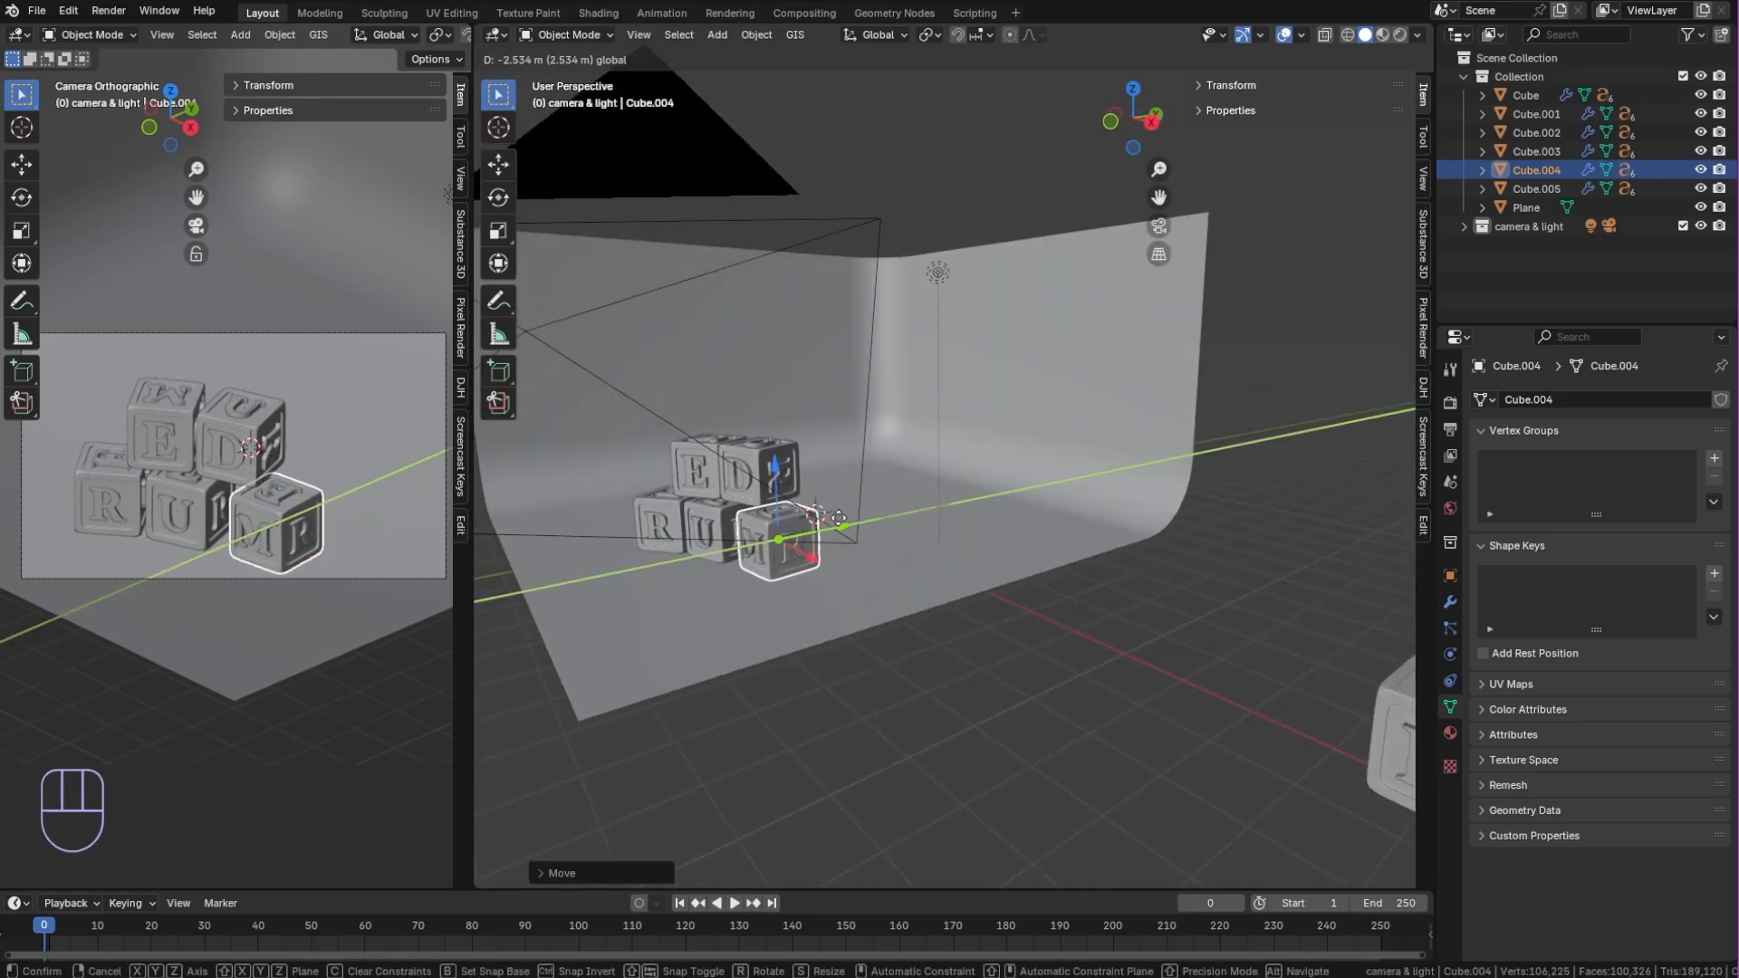
{"action": "left_click", "coordinate": [839, 517]}
Rotate the M block slightly about Z and nudge it into place next to the U block
{"action": "middle_click_drag", "start_coordinate": [839, 517], "coordinate": [953, 633]}
{"action": "key", "text": "r"}
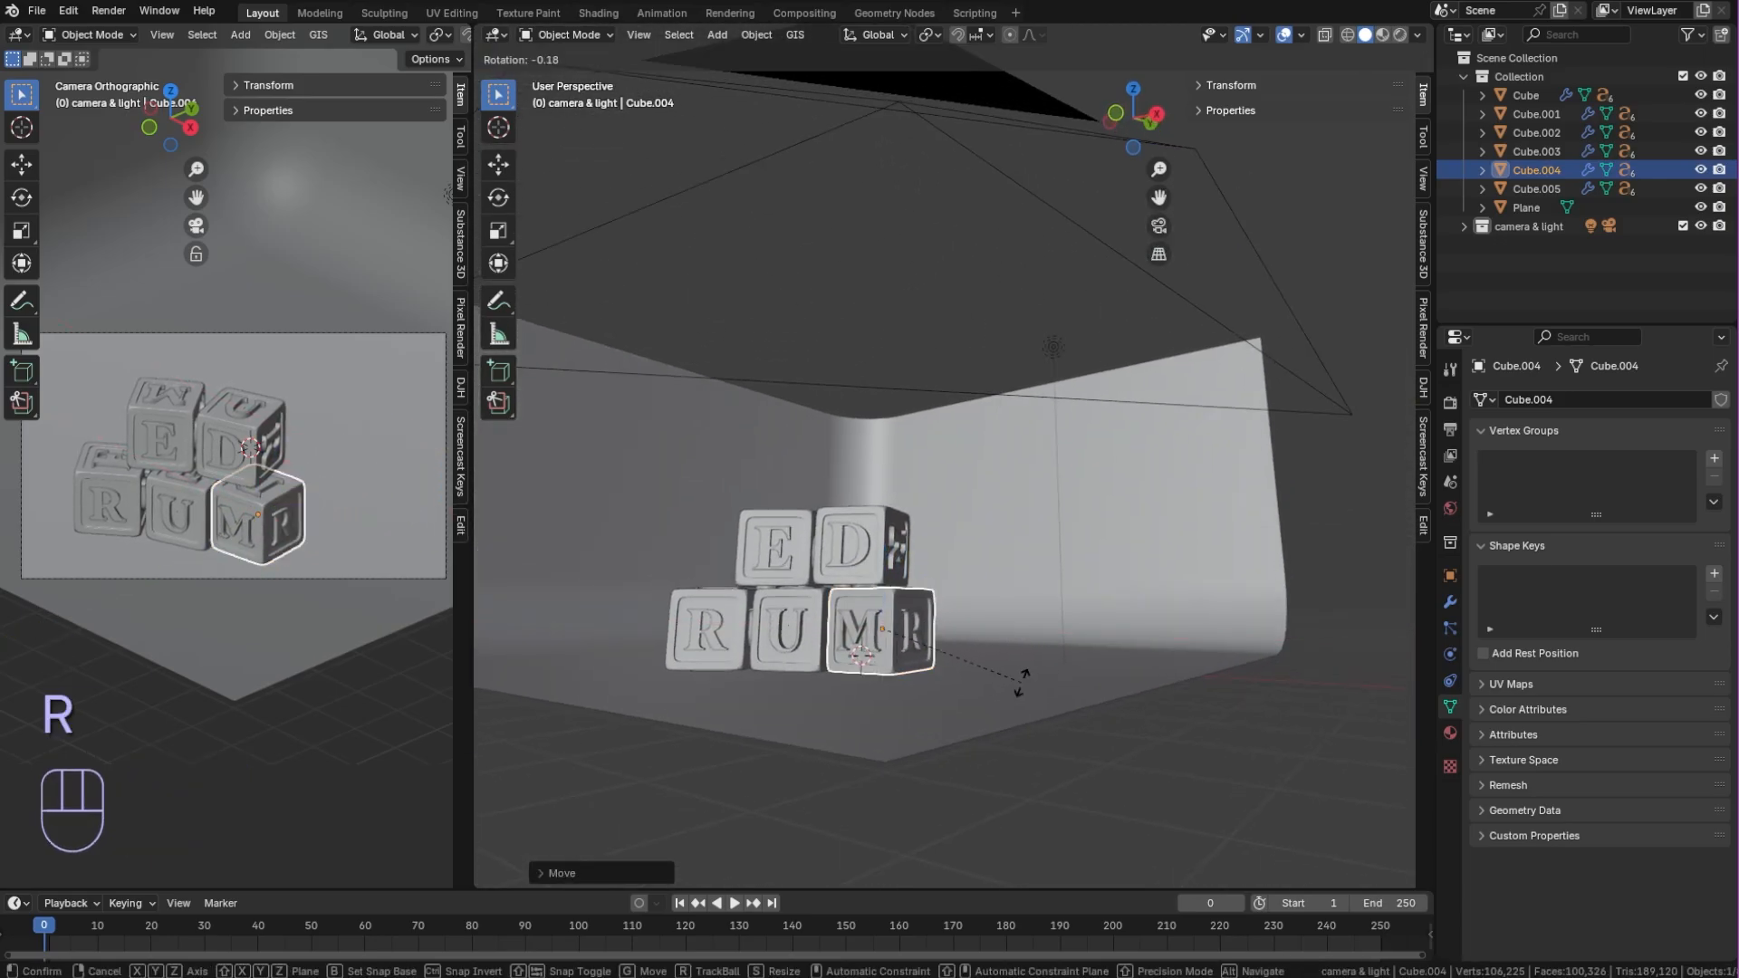
{"action": "key", "text": "z"}
{"action": "left_click", "coordinate": [1084, 634]}
{"action": "left_click_drag", "start_coordinate": [932, 632], "coordinate": [923, 632]}
{"action": "left_click", "coordinate": [1089, 688]}
Reposition the camera to frame the five stacked blocks, leaving room in the frame beside the R block
{"action": "scroll", "coordinate": [1089, 688], "scroll_direction": "down", "scroll_amount": 3}
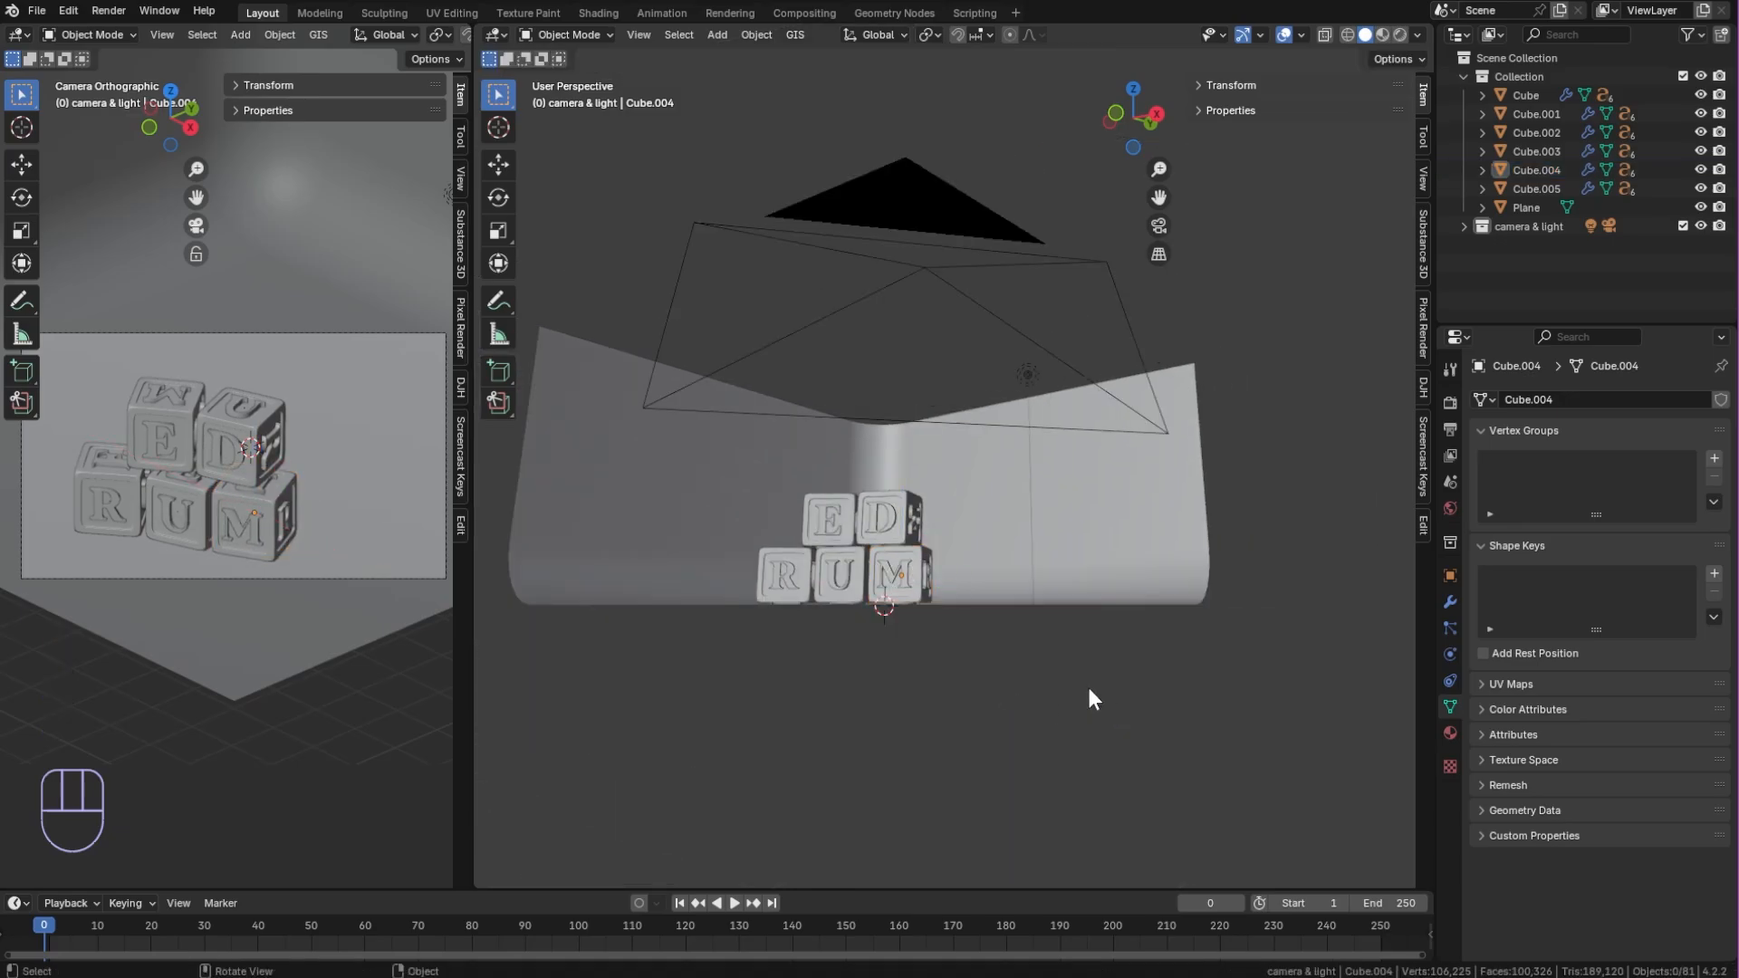
{"action": "scroll", "coordinate": [951, 567], "scroll_direction": "down", "scroll_amount": 1}
{"action": "middle_click_drag", "start_coordinate": [951, 567], "coordinate": [828, 319]}
{"action": "left_click_drag", "start_coordinate": [828, 319], "coordinate": [937, 601]}
{"action": "middle_click_drag", "start_coordinate": [937, 601], "coordinate": [938, 416]}
{"action": "left_click_drag", "start_coordinate": [922, 426], "coordinate": [926, 412]}
{"action": "left_click", "coordinate": [1132, 659]}
{"action": "middle_click_drag", "start_coordinate": [1130, 661], "coordinate": [981, 600]}
{"action": "left_click", "coordinate": [981, 600]}
{"action": "key", "text": "s"}
{"action": "left_click", "coordinate": [1104, 690]}
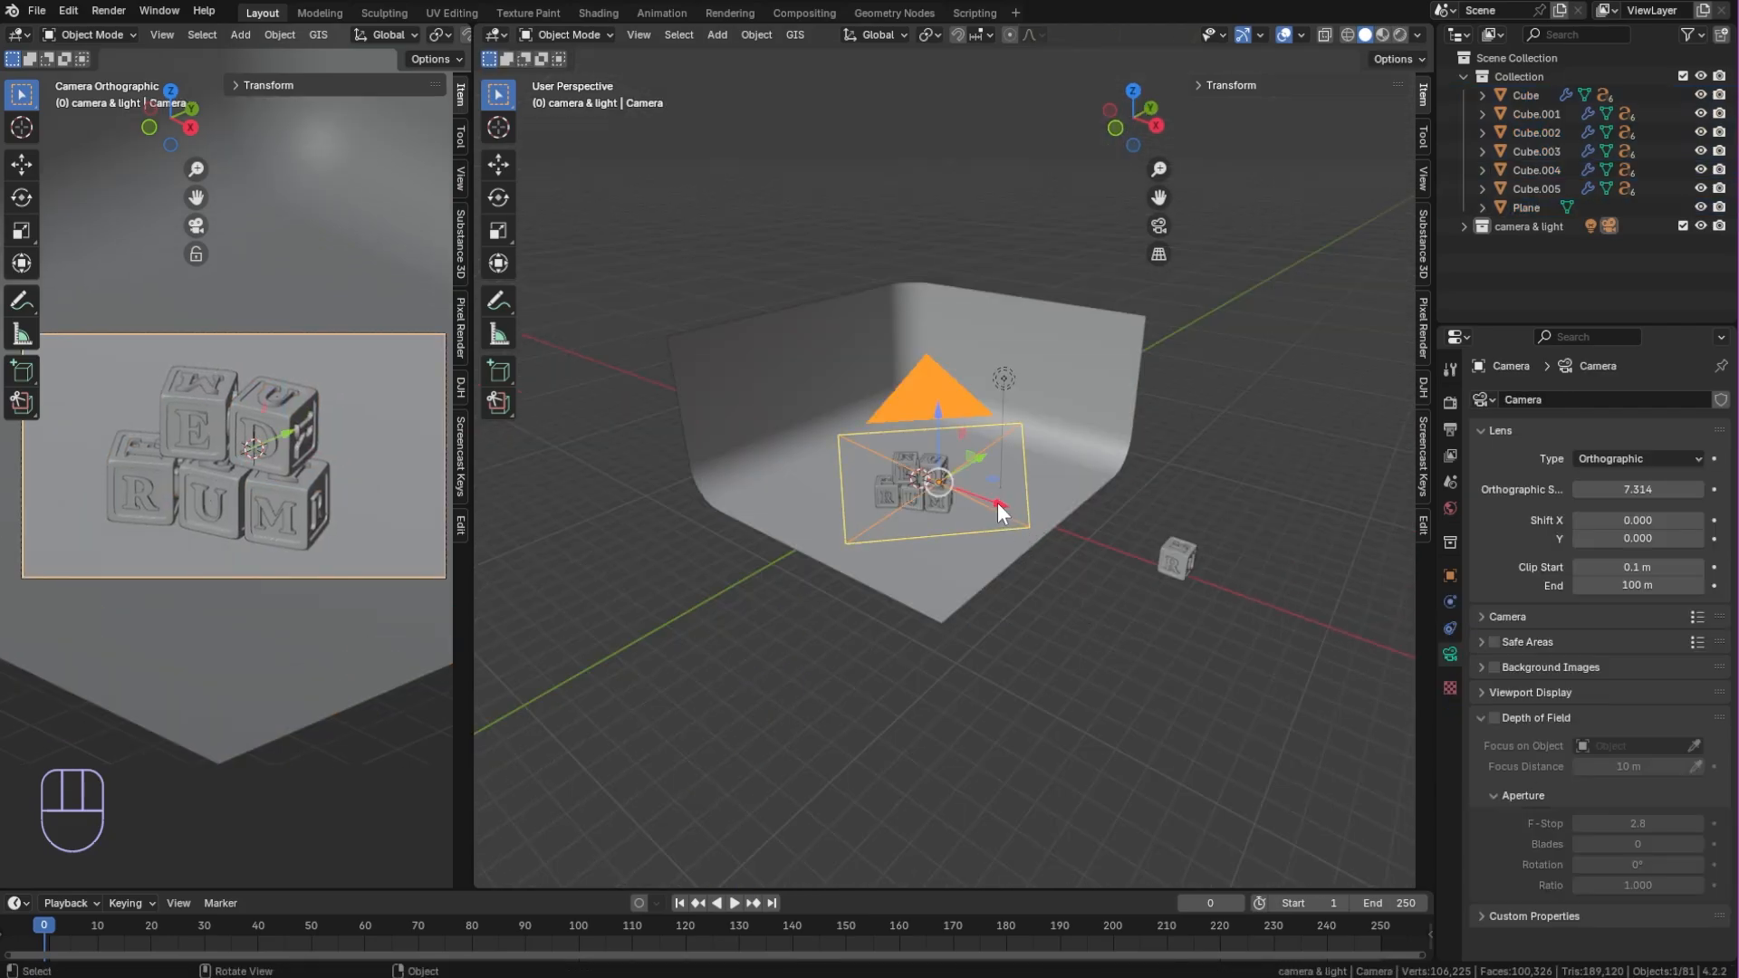
{"action": "left_click_drag", "start_coordinate": [997, 503], "coordinate": [976, 496]}
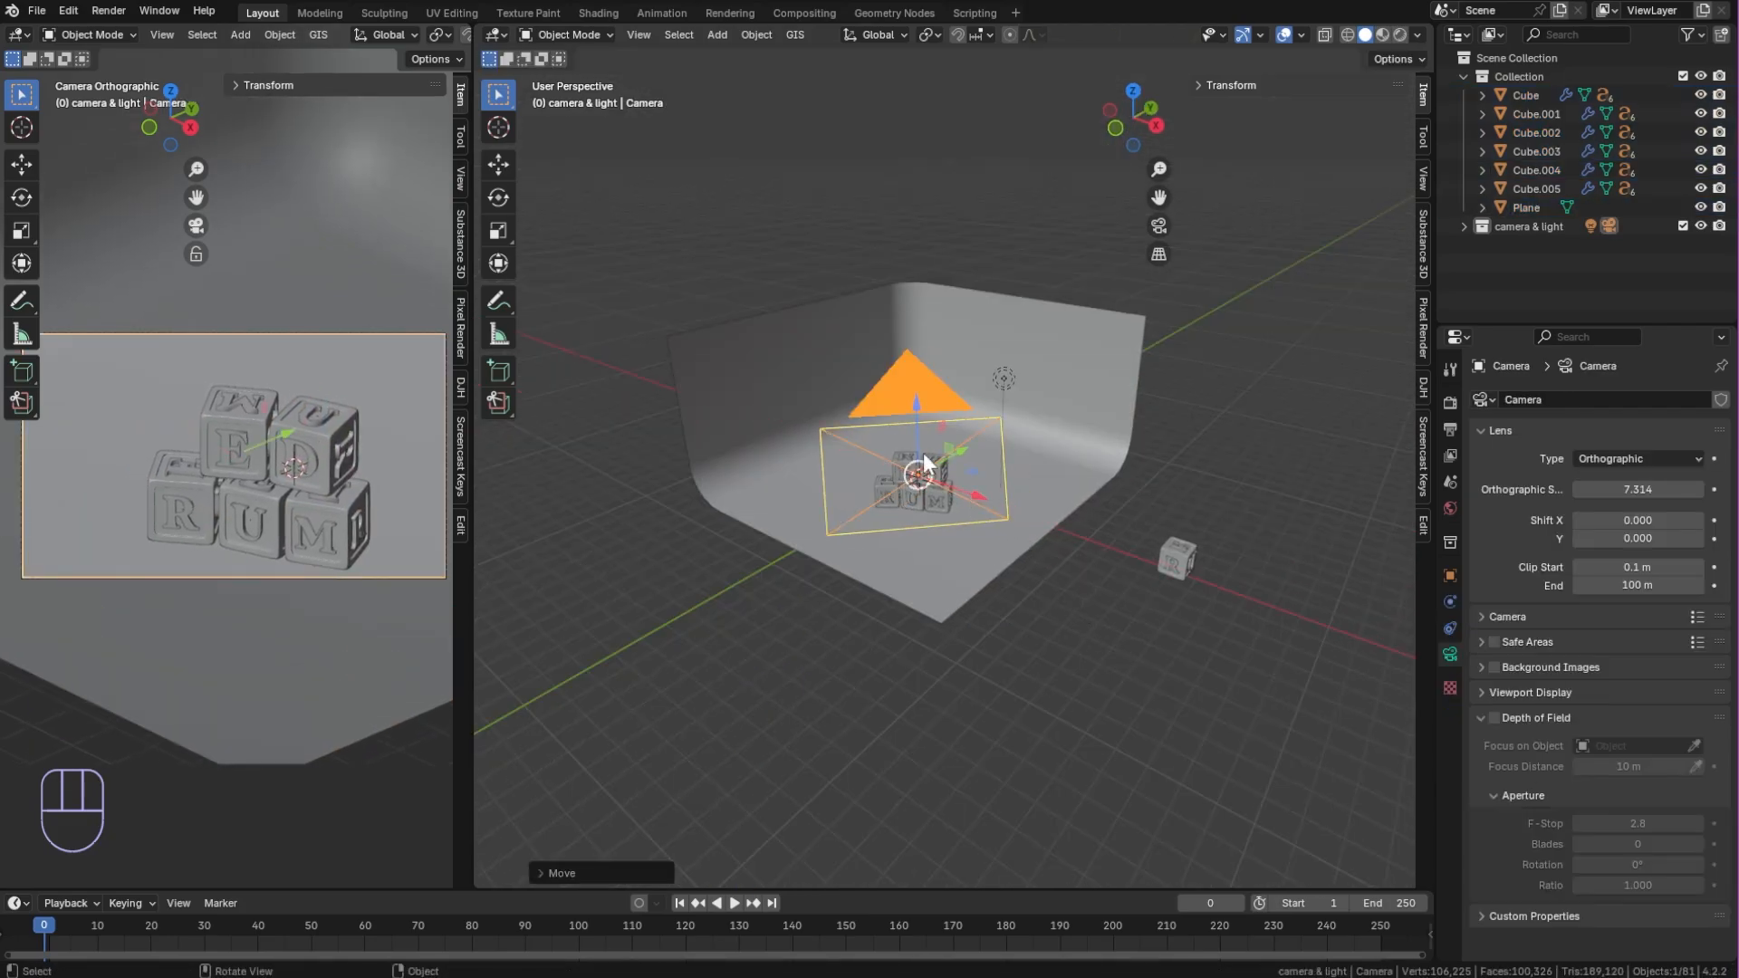
{"action": "left_click_drag", "start_coordinate": [921, 437], "coordinate": [921, 446]}
{"action": "left_click_drag", "start_coordinate": [955, 460], "coordinate": [907, 423]}
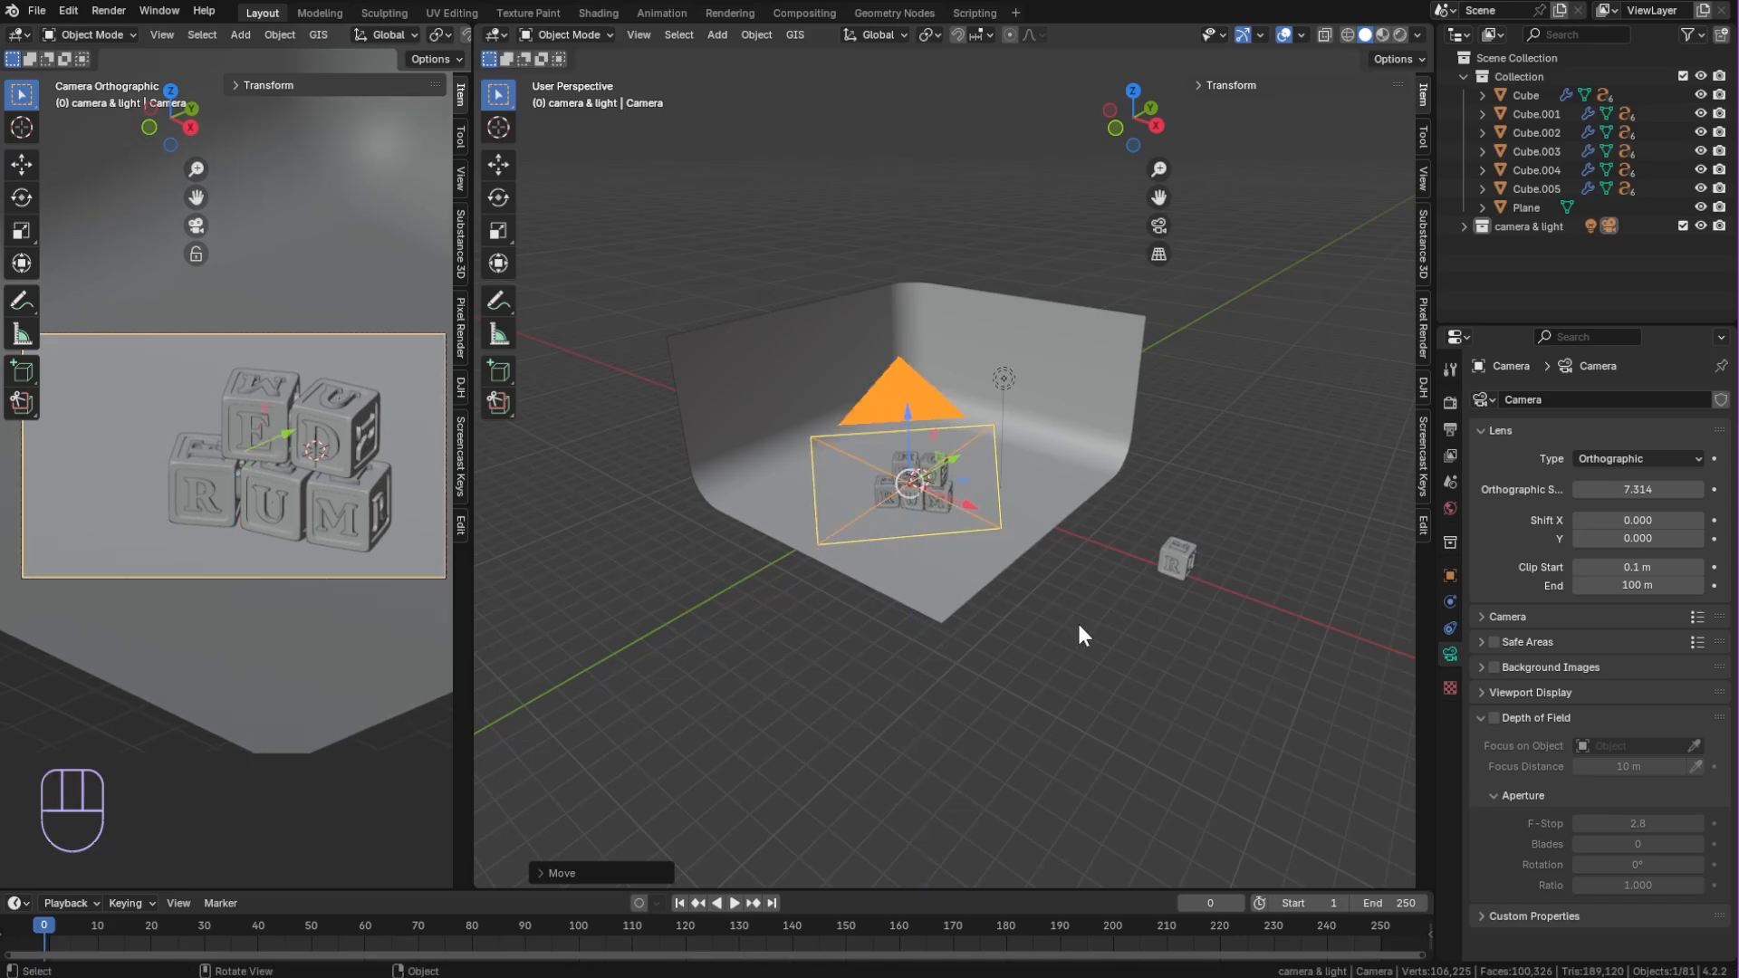
Select the last parked block and move it onto the backdrop beside the R block
{"action": "left_click", "coordinate": [1177, 563]}
{"action": "scroll", "coordinate": [1214, 602], "scroll_direction": "up", "scroll_amount": 1}
{"action": "left_click_drag", "start_coordinate": [1231, 648], "coordinate": [883, 500]}
{"action": "scroll", "coordinate": [896, 521], "scroll_direction": "up", "scroll_amount": 2}
{"action": "middle_click_drag", "start_coordinate": [915, 579], "coordinate": [1049, 615], "text": "shift"}
{"action": "scroll", "coordinate": [1024, 627], "scroll_direction": "up", "scroll_amount": 3}
Rotate the last block about Z so its R side faces forward and position it next to the other R block
{"action": "key", "text": "r"}
{"action": "key", "text": "z"}
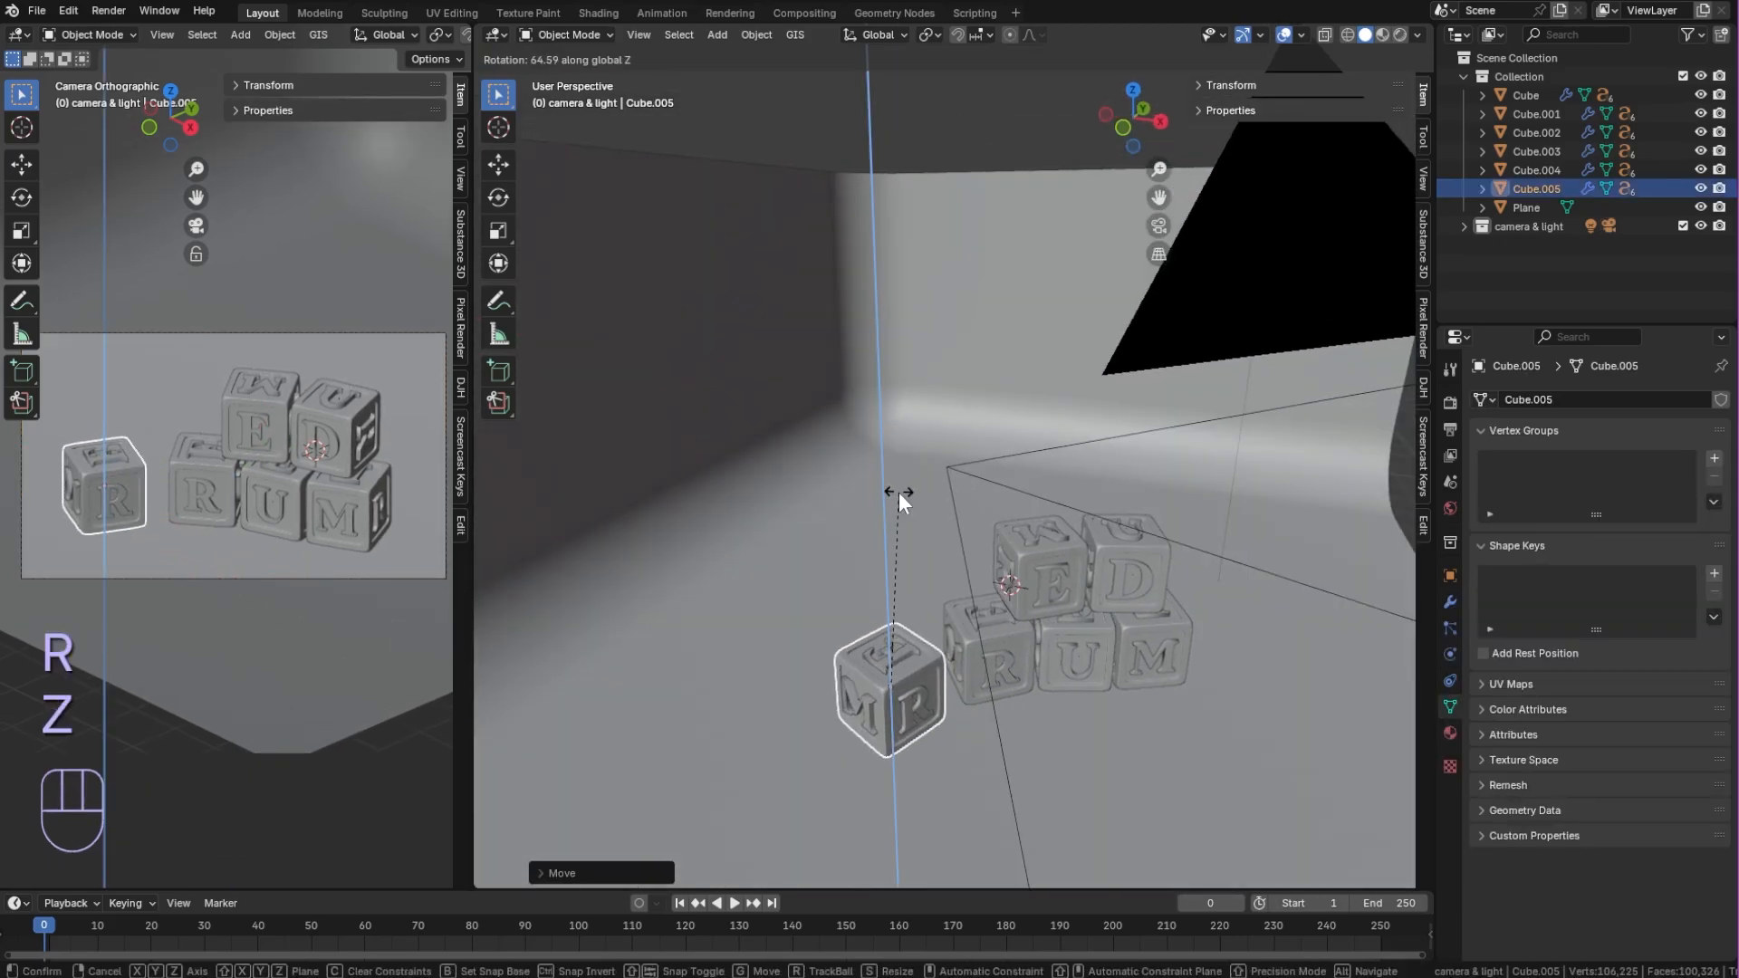
{"action": "left_click", "coordinate": [899, 496]}
{"action": "left_click_drag", "start_coordinate": [890, 625], "coordinate": [891, 636]}
{"action": "key", "text": "ctrl+z"}
{"action": "left_click_drag", "start_coordinate": [955, 711], "coordinate": [986, 720]}
{"action": "left_click_drag", "start_coordinate": [947, 659], "coordinate": [993, 703]}
Reframe the camera around all six blocks with orthographic scale 7.214 and X and Y shift 0.010
{"action": "mouse_move", "coordinate": [992, 702]}
{"action": "middle_mouse_down"}
{"action": "mouse_move", "coordinate": [1135, 677]}
{"action": "mouse_move", "coordinate": [1010, 715]}
{"action": "middle_mouse_up"}
{"action": "key", "text": "KP_1"}
{"action": "left_click_drag", "start_coordinate": [893, 531], "coordinate": [896, 533]}
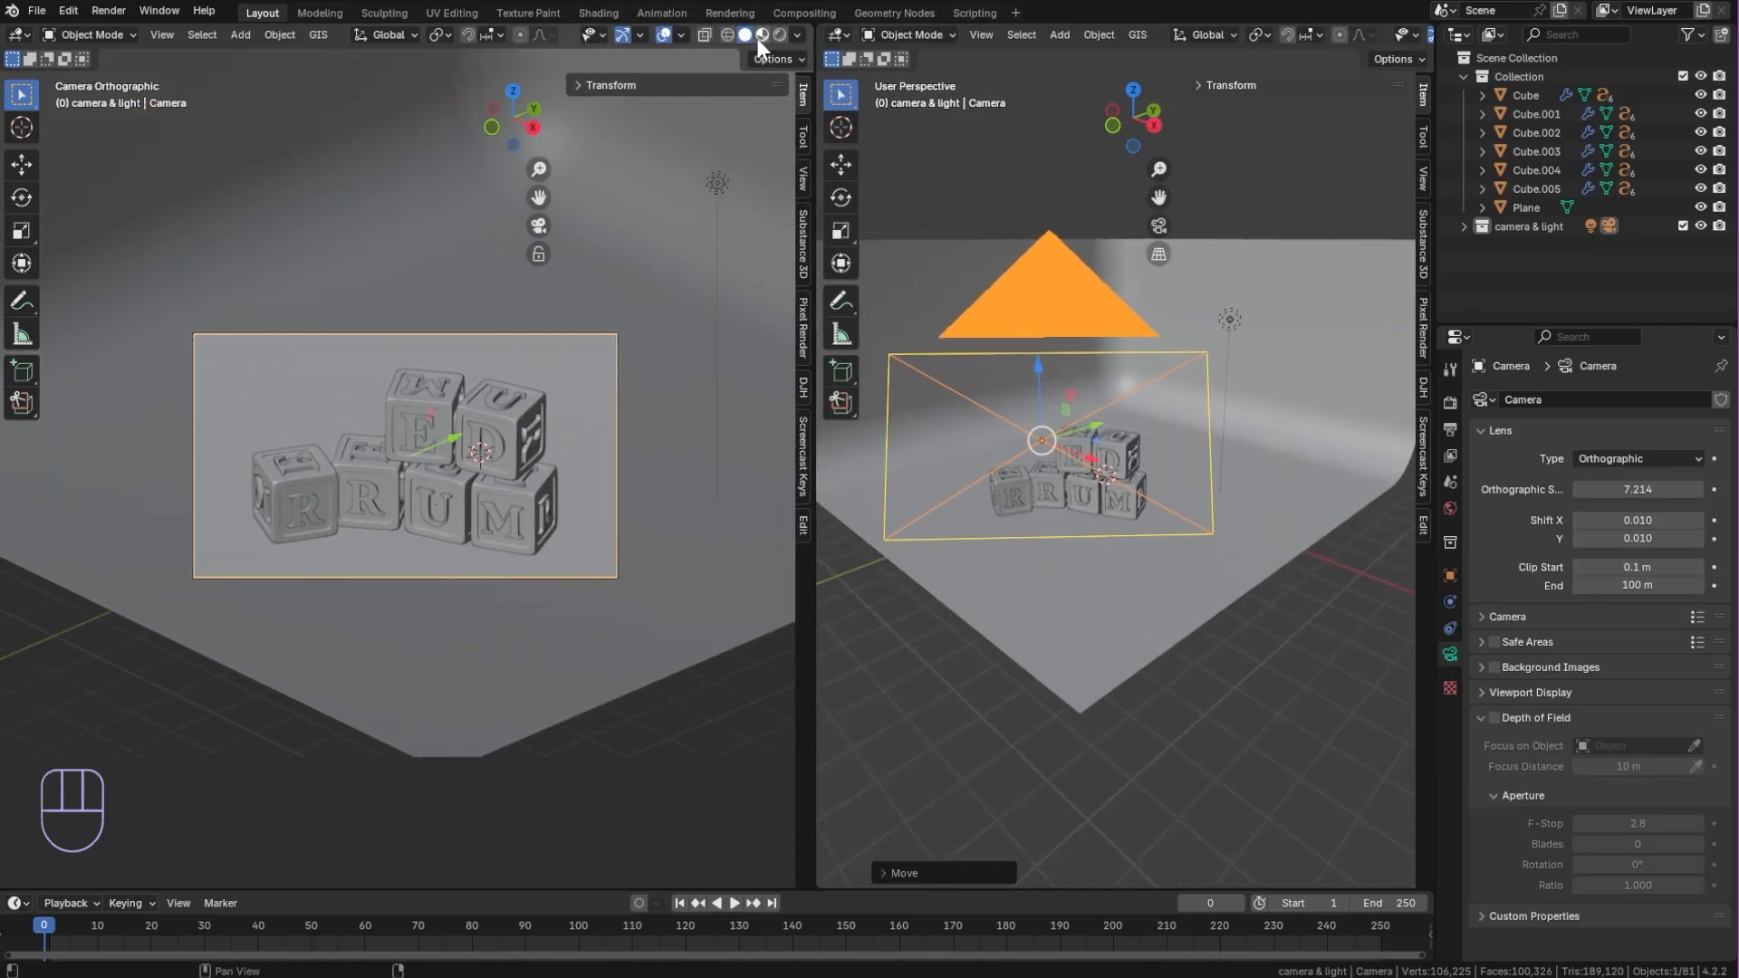
Preview the camera viewport in Material Preview, switch it to Rendered shading and narrow that viewport
{"action": "left_click", "coordinate": [761, 35]}
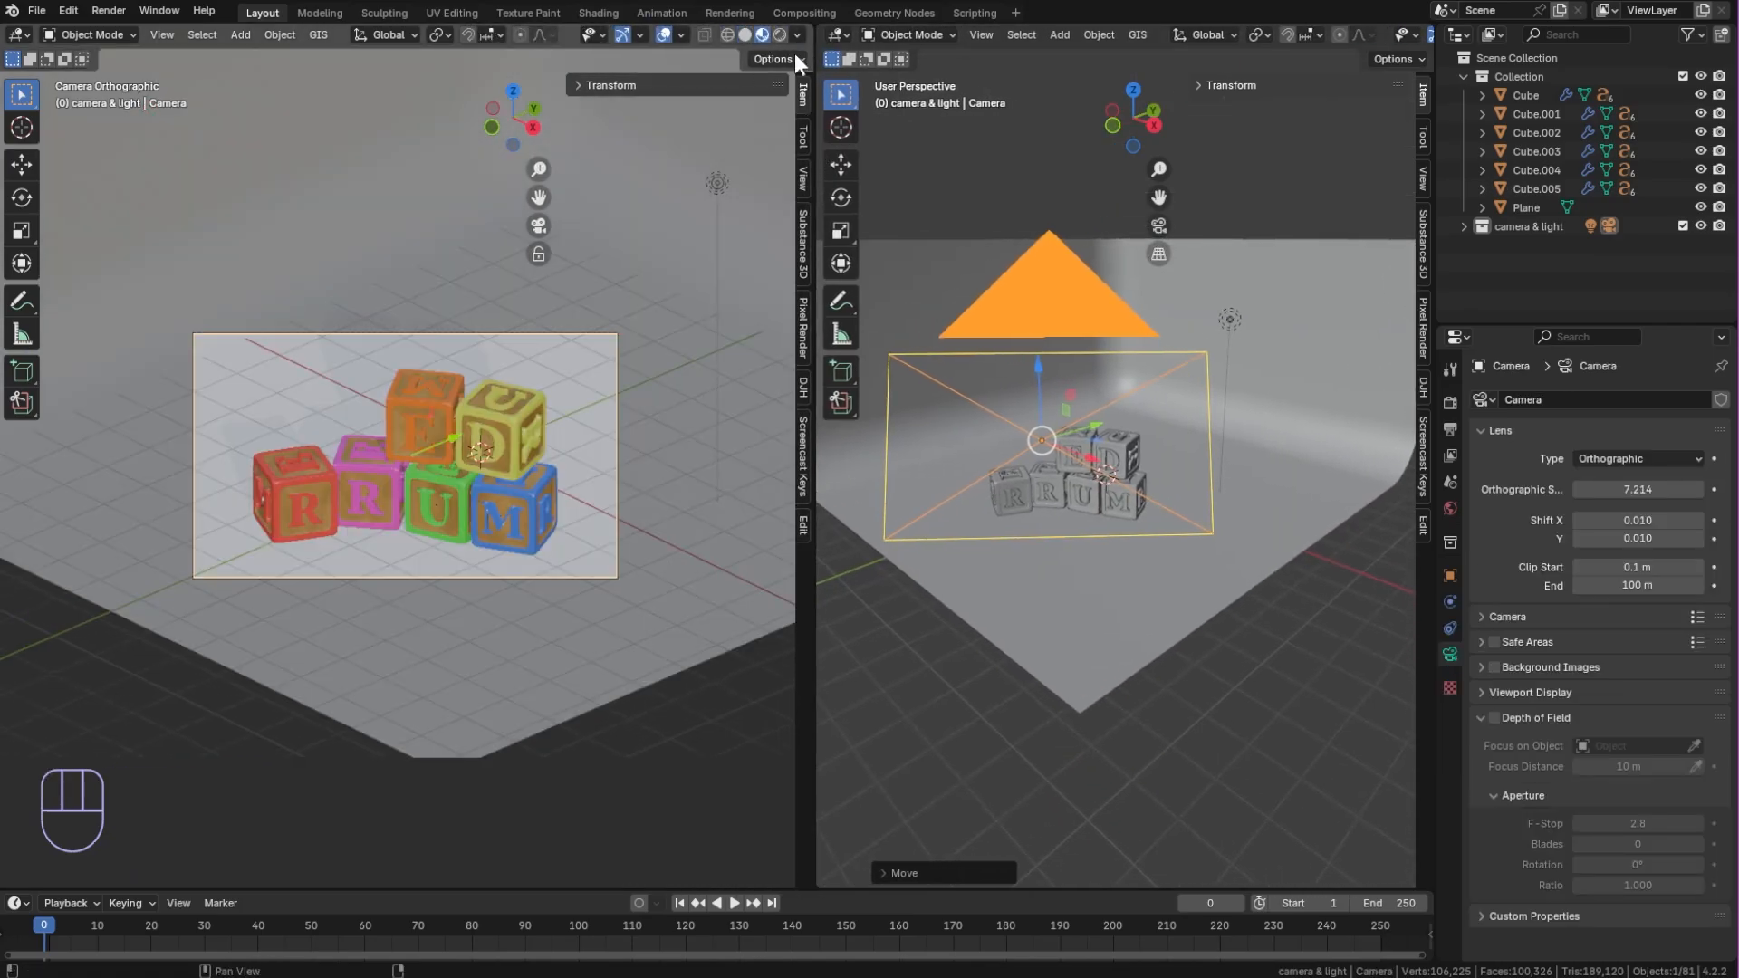
{"action": "left_click", "coordinate": [779, 34]}
{"action": "left_click_drag", "start_coordinate": [811, 123], "coordinate": [532, 221]}
Change the existing point light to an Area light and move it along X beyond the side of the backdrop
{"action": "scroll", "coordinate": [1177, 326], "scroll_direction": "down", "scroll_amount": 2}
{"action": "middle_click_drag", "start_coordinate": [1200, 335], "coordinate": [1216, 382]}
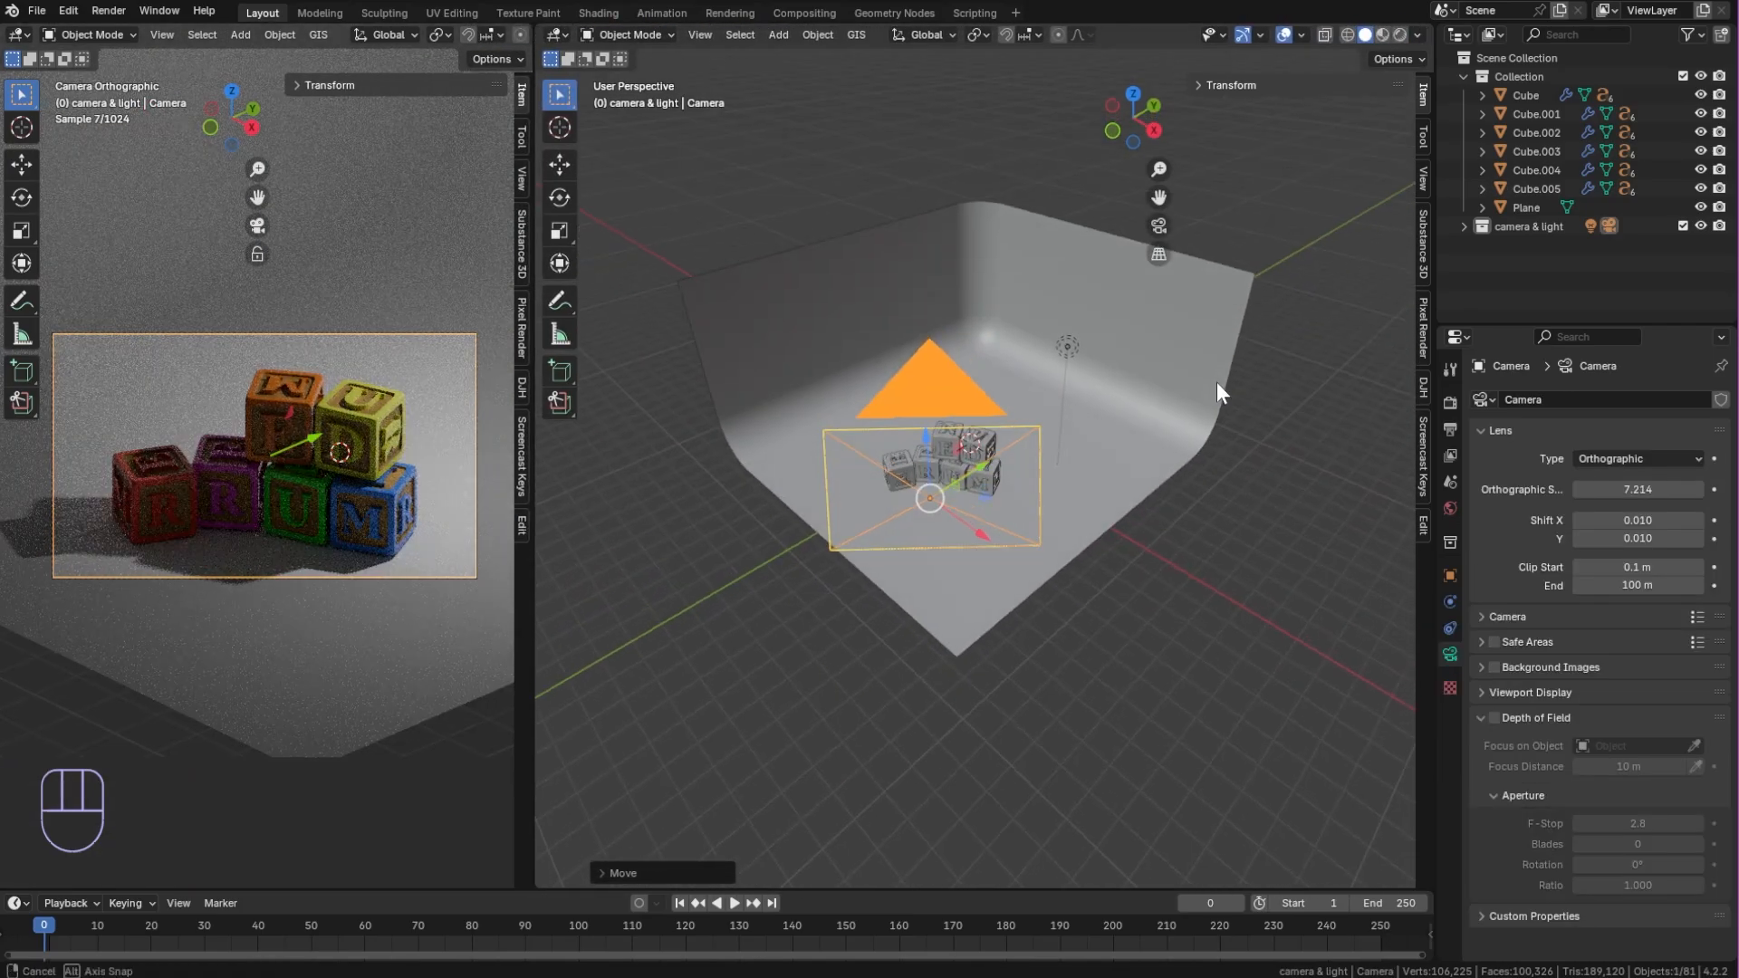
{"action": "left_click", "coordinate": [1072, 353]}
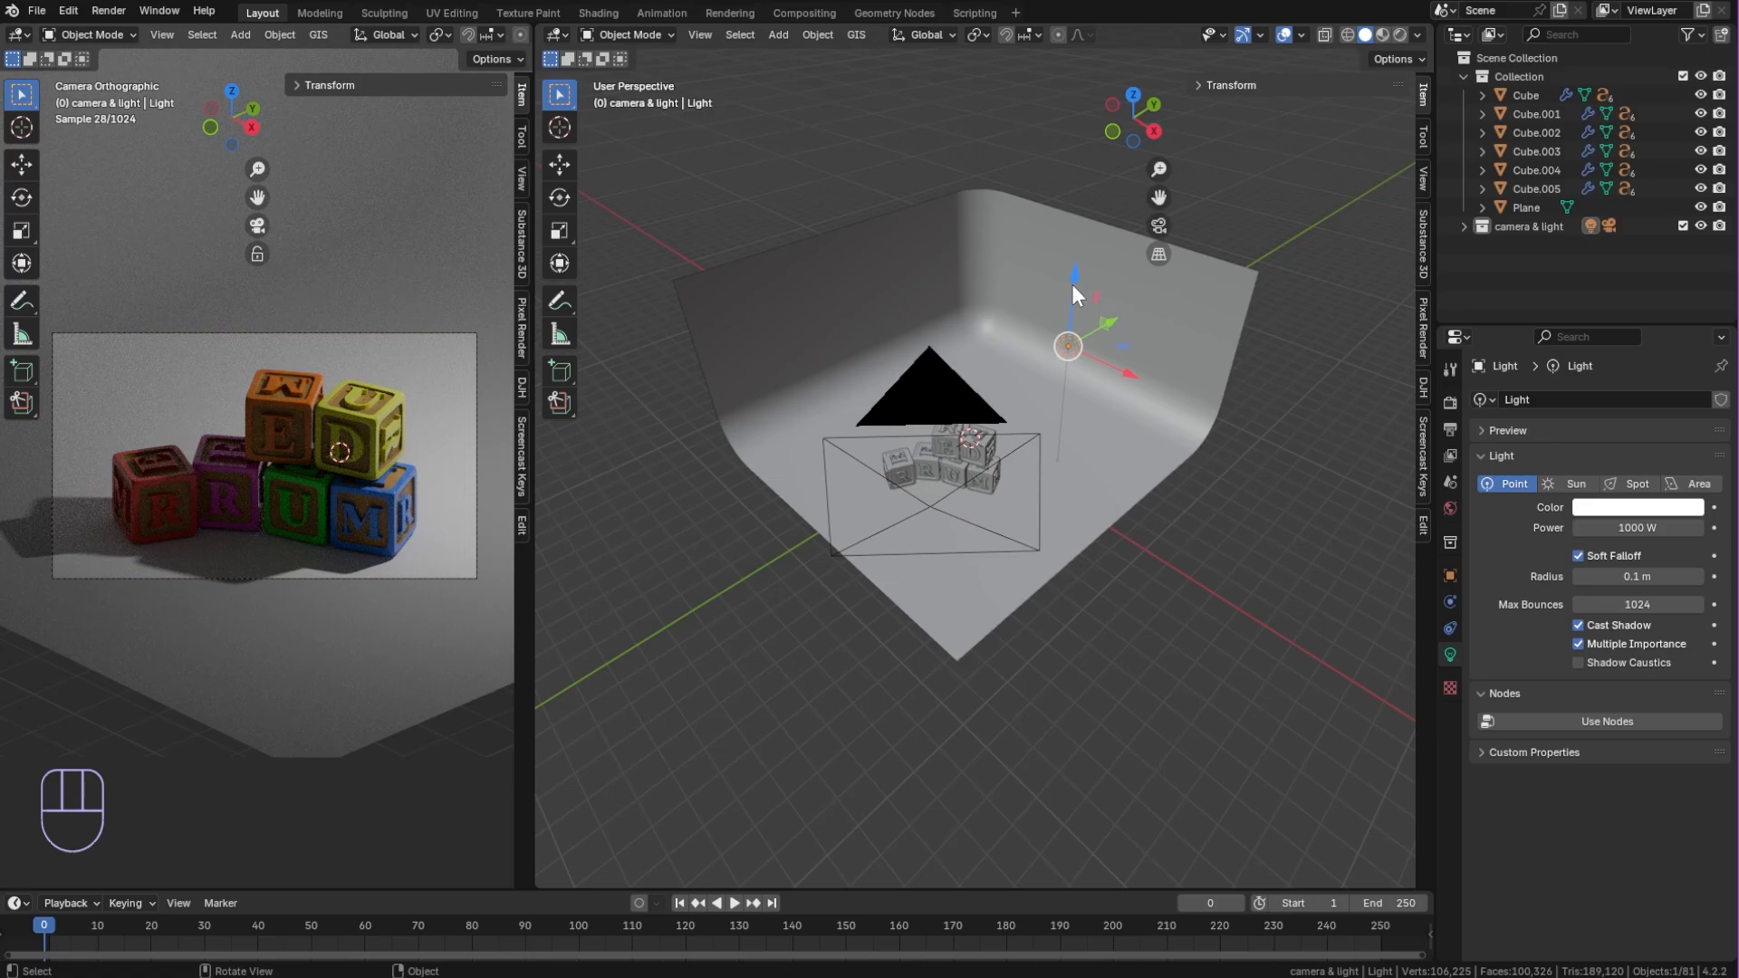
{"action": "left_click", "coordinate": [1692, 483]}
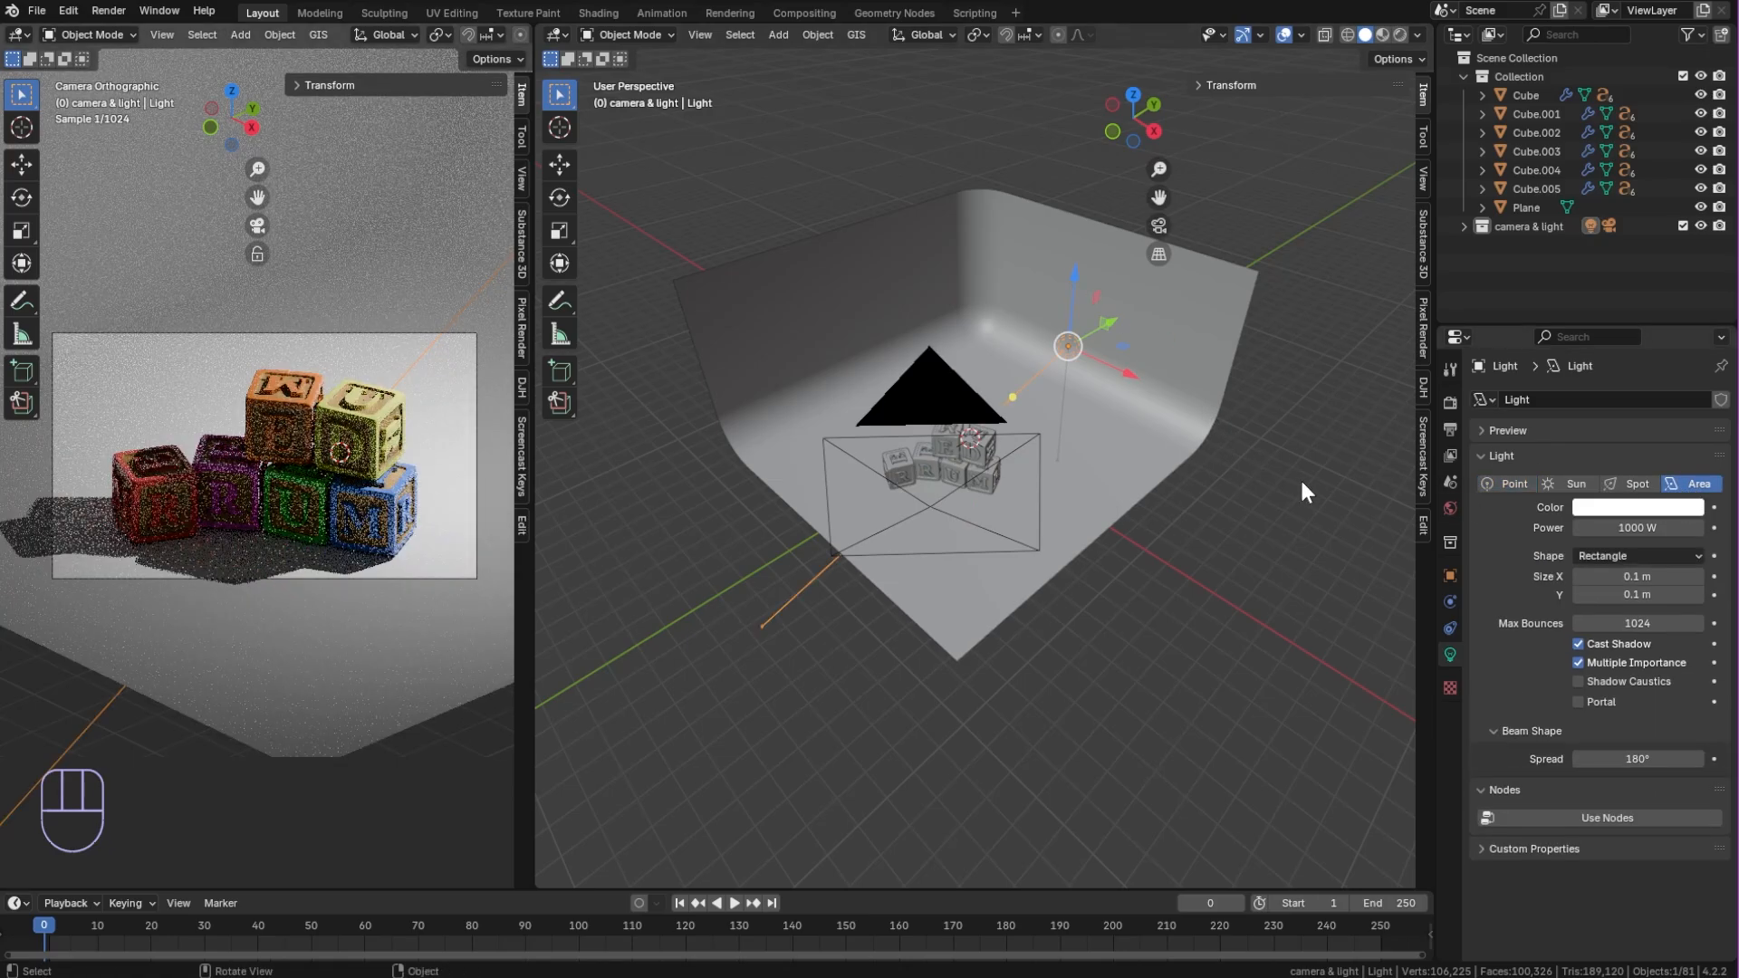
{"action": "middle_click_drag", "start_coordinate": [1167, 476], "coordinate": [1261, 472]}
{"action": "middle_click_drag", "start_coordinate": [1100, 380], "coordinate": [1042, 421]}
{"action": "key", "text": "g"}
{"action": "key", "text": "x"}
{"action": "left_click", "coordinate": [1284, 502]}
{"action": "middle_click_drag", "start_coordinate": [1313, 535], "coordinate": [1277, 497]}
Duplicate the area light and move the copy along Y and X to the opposite side of the blocks
{"action": "key", "text": "shift+d"}
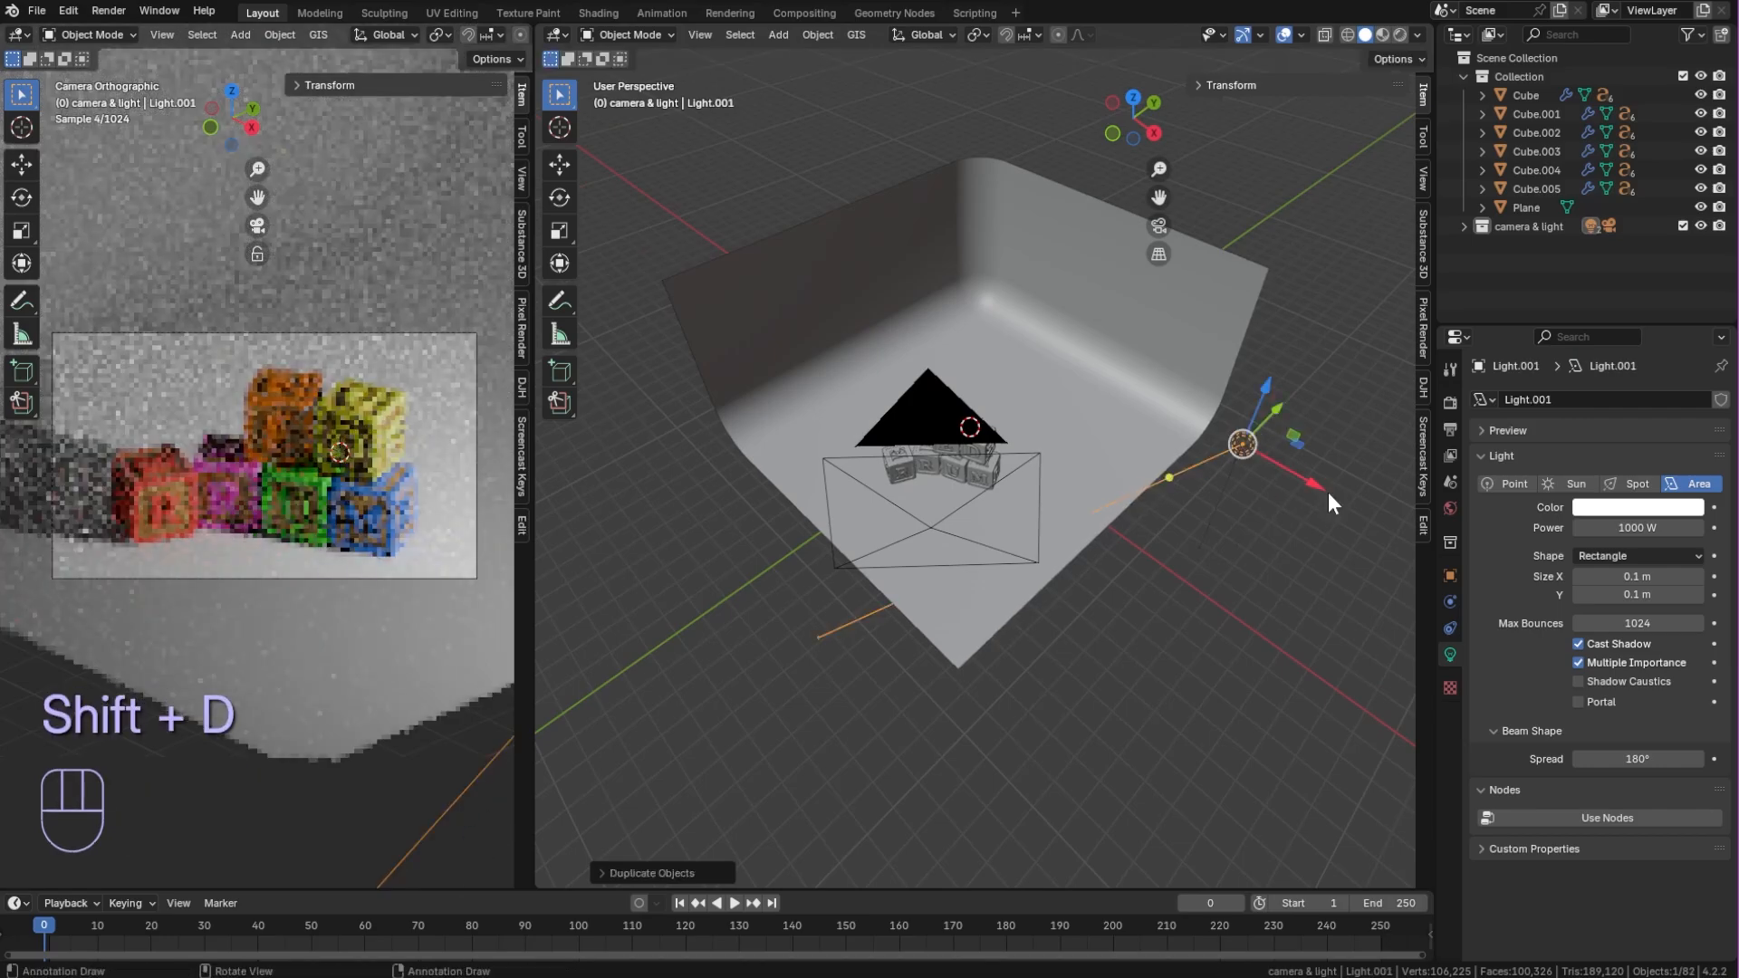
{"action": "key", "text": "y"}
{"action": "left_click_drag", "start_coordinate": [998, 657], "coordinate": [975, 681]}
{"action": "left_click_drag", "start_coordinate": [1012, 764], "coordinate": [812, 627]}
Rotate the duplicated area light about Z so it points toward the blocks
{"action": "key", "text": "r"}
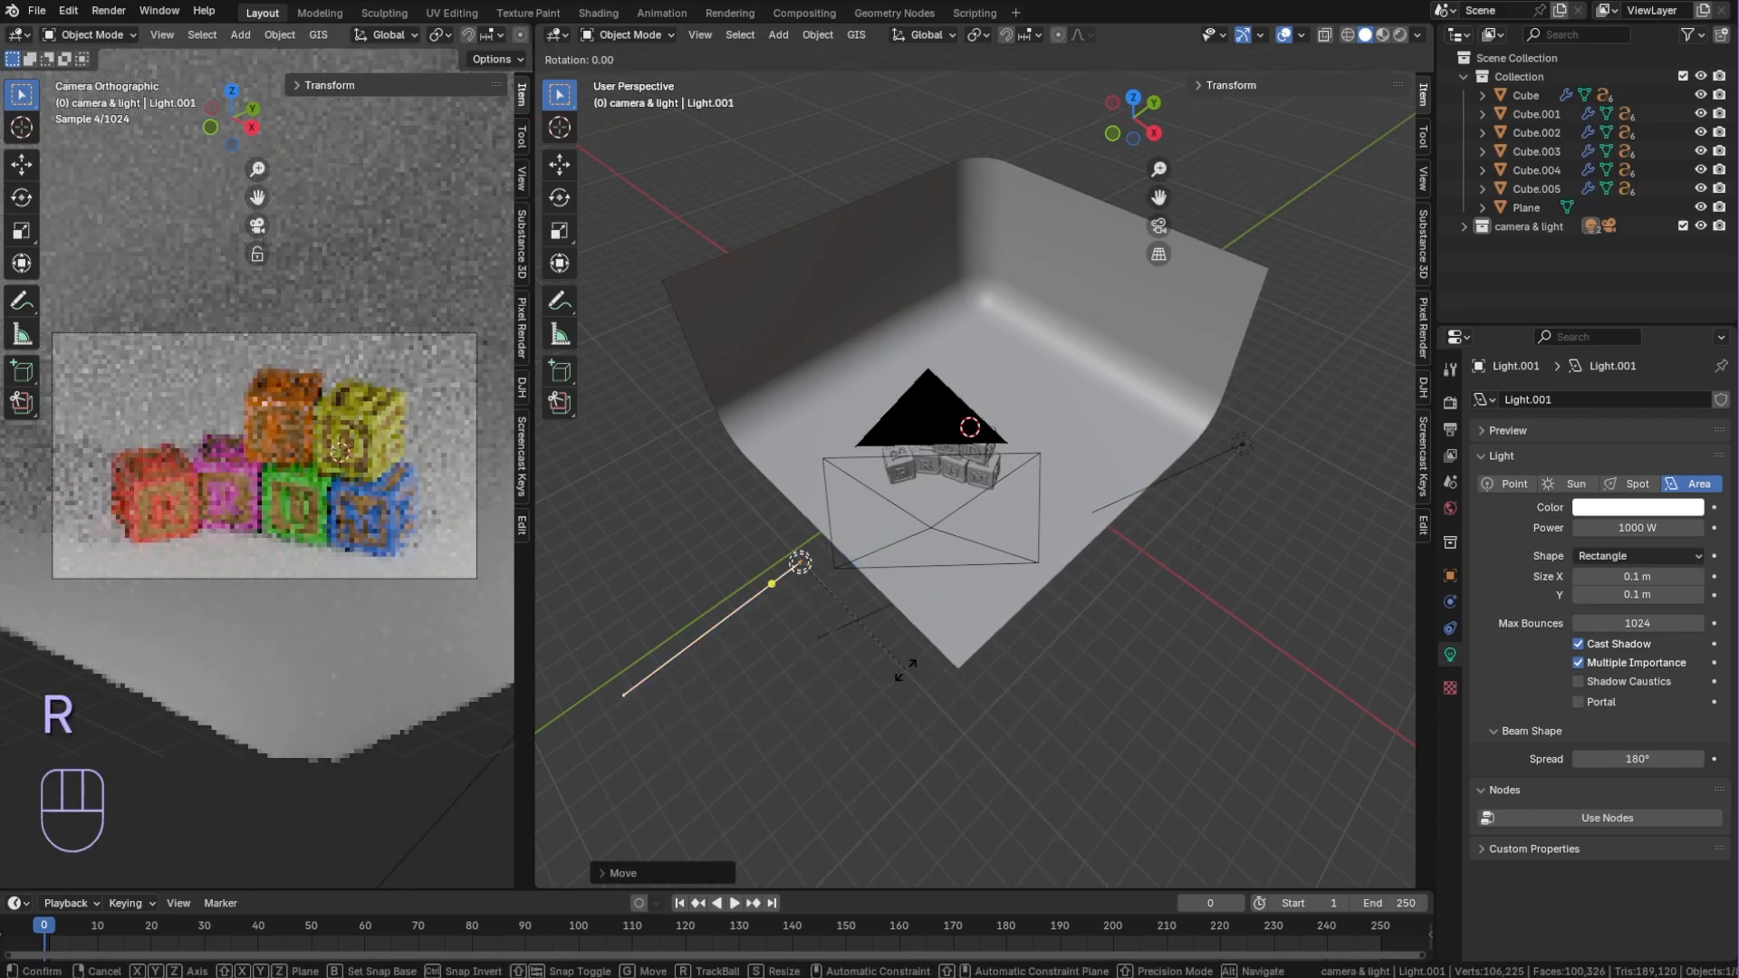
{"action": "key", "text": "z"}
{"action": "left_click", "coordinate": [725, 657]}
{"action": "middle_click_drag", "start_coordinate": [804, 663], "coordinate": [786, 574]}
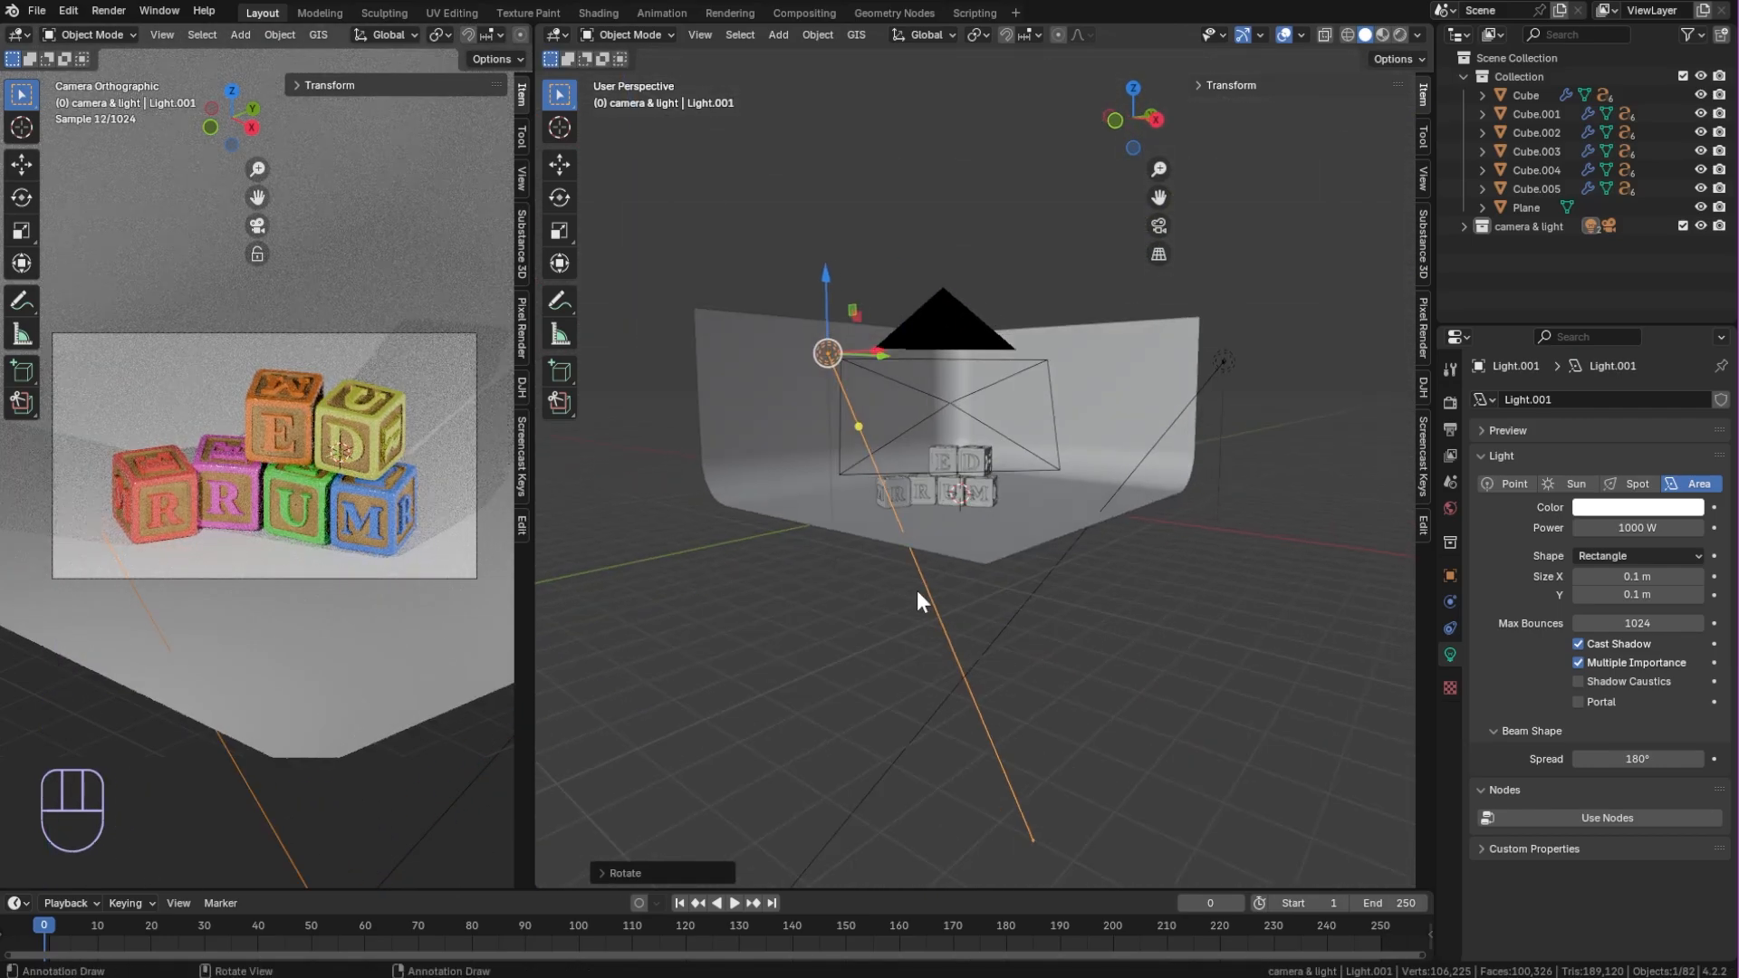
{"action": "middle_click_drag", "start_coordinate": [917, 593], "coordinate": [932, 543]}
Add a new area light and raise it along Z above the blocks
{"action": "middle_click_drag", "start_coordinate": [828, 459], "coordinate": [971, 421]}
{"action": "key", "text": "shift+a"}
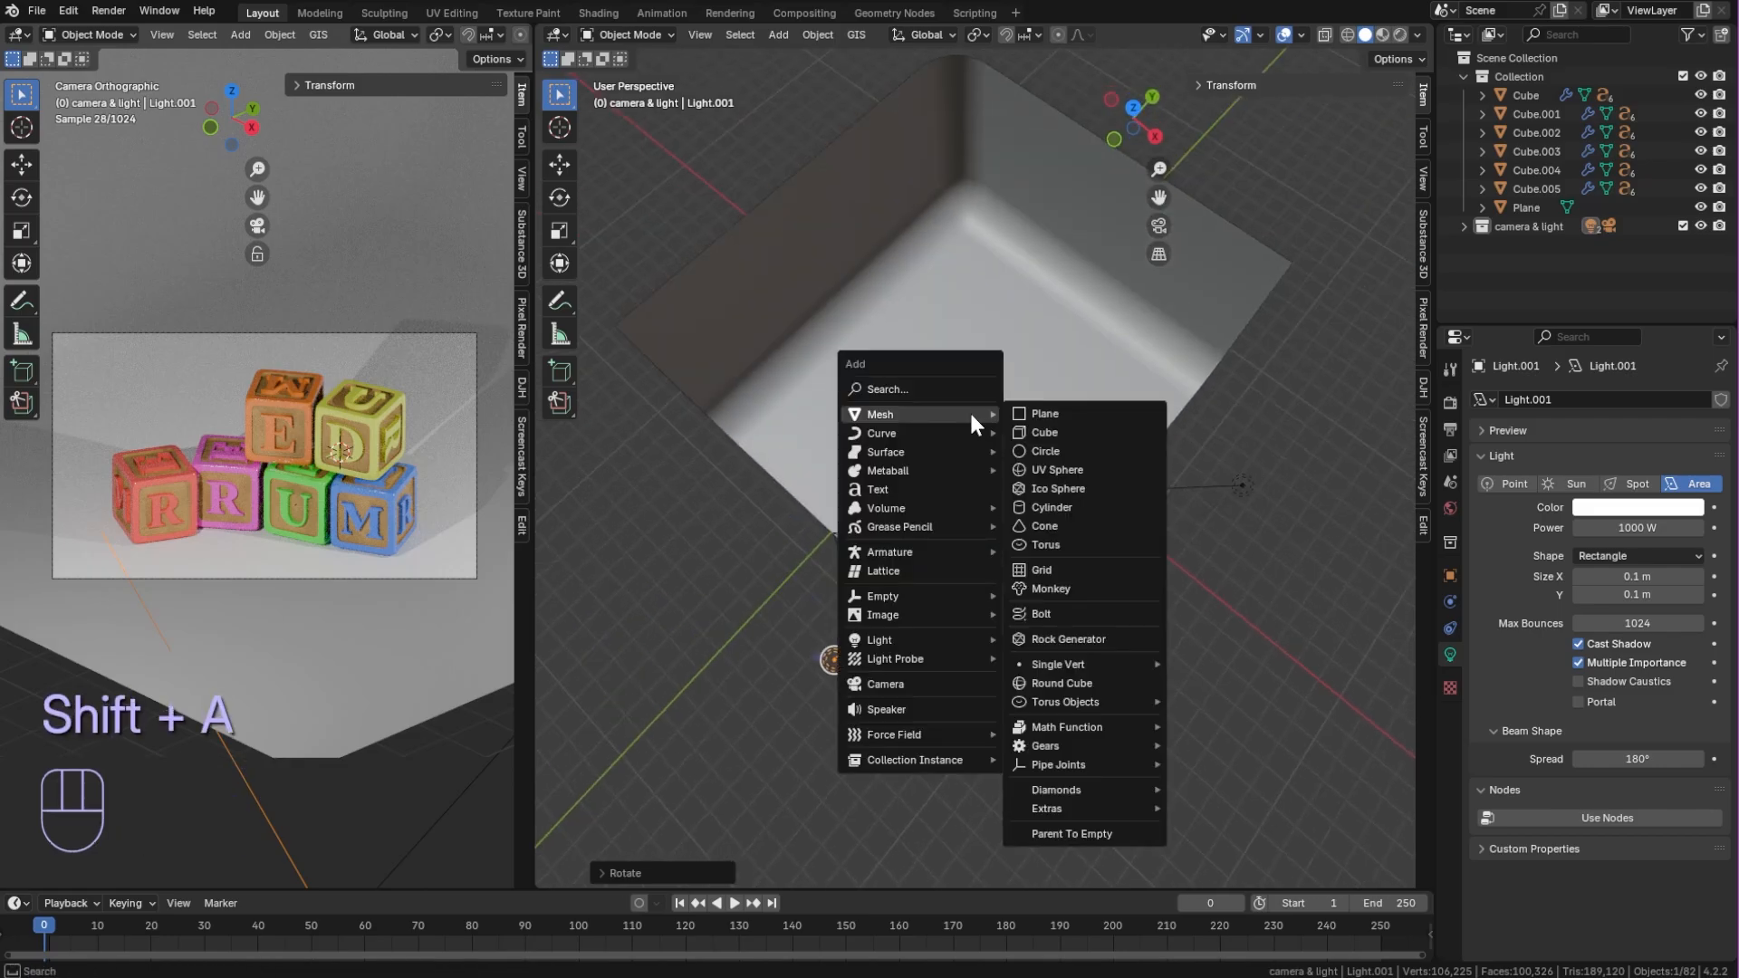
{"action": "mouse_move", "coordinate": [973, 623]}
{"action": "left_click", "coordinate": [1100, 687]}
{"action": "middle_click_drag", "start_coordinate": [1054, 602], "coordinate": [969, 484]}
{"action": "left_click_drag", "start_coordinate": [904, 415], "coordinate": [904, 246]}
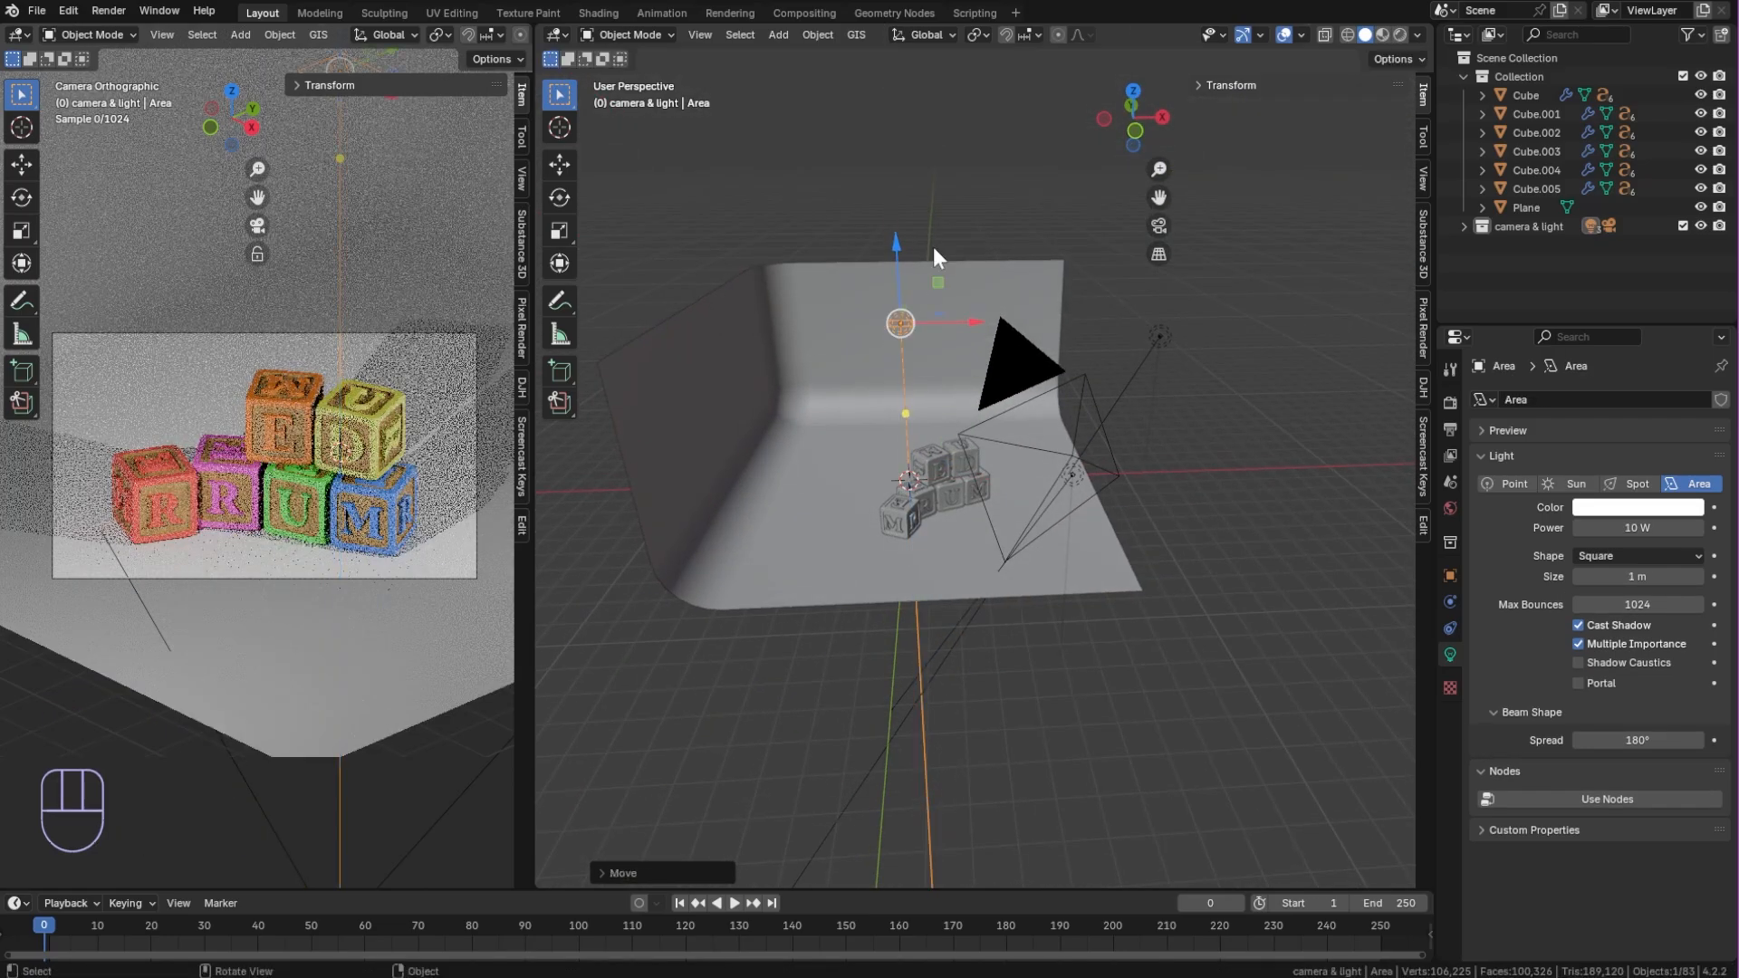
Scale up the overhead area light, shift it above the backdrop and set its power to 600 W
{"action": "key", "text": "s"}
{"action": "left_click", "coordinate": [937, 484]}
{"action": "middle_click_drag", "start_coordinate": [937, 484], "coordinate": [1032, 579]}
{"action": "left_click_drag", "start_coordinate": [828, 321], "coordinate": [864, 381]}
{"action": "scroll", "coordinate": [1017, 575], "scroll_direction": "down", "scroll_amount": 2}
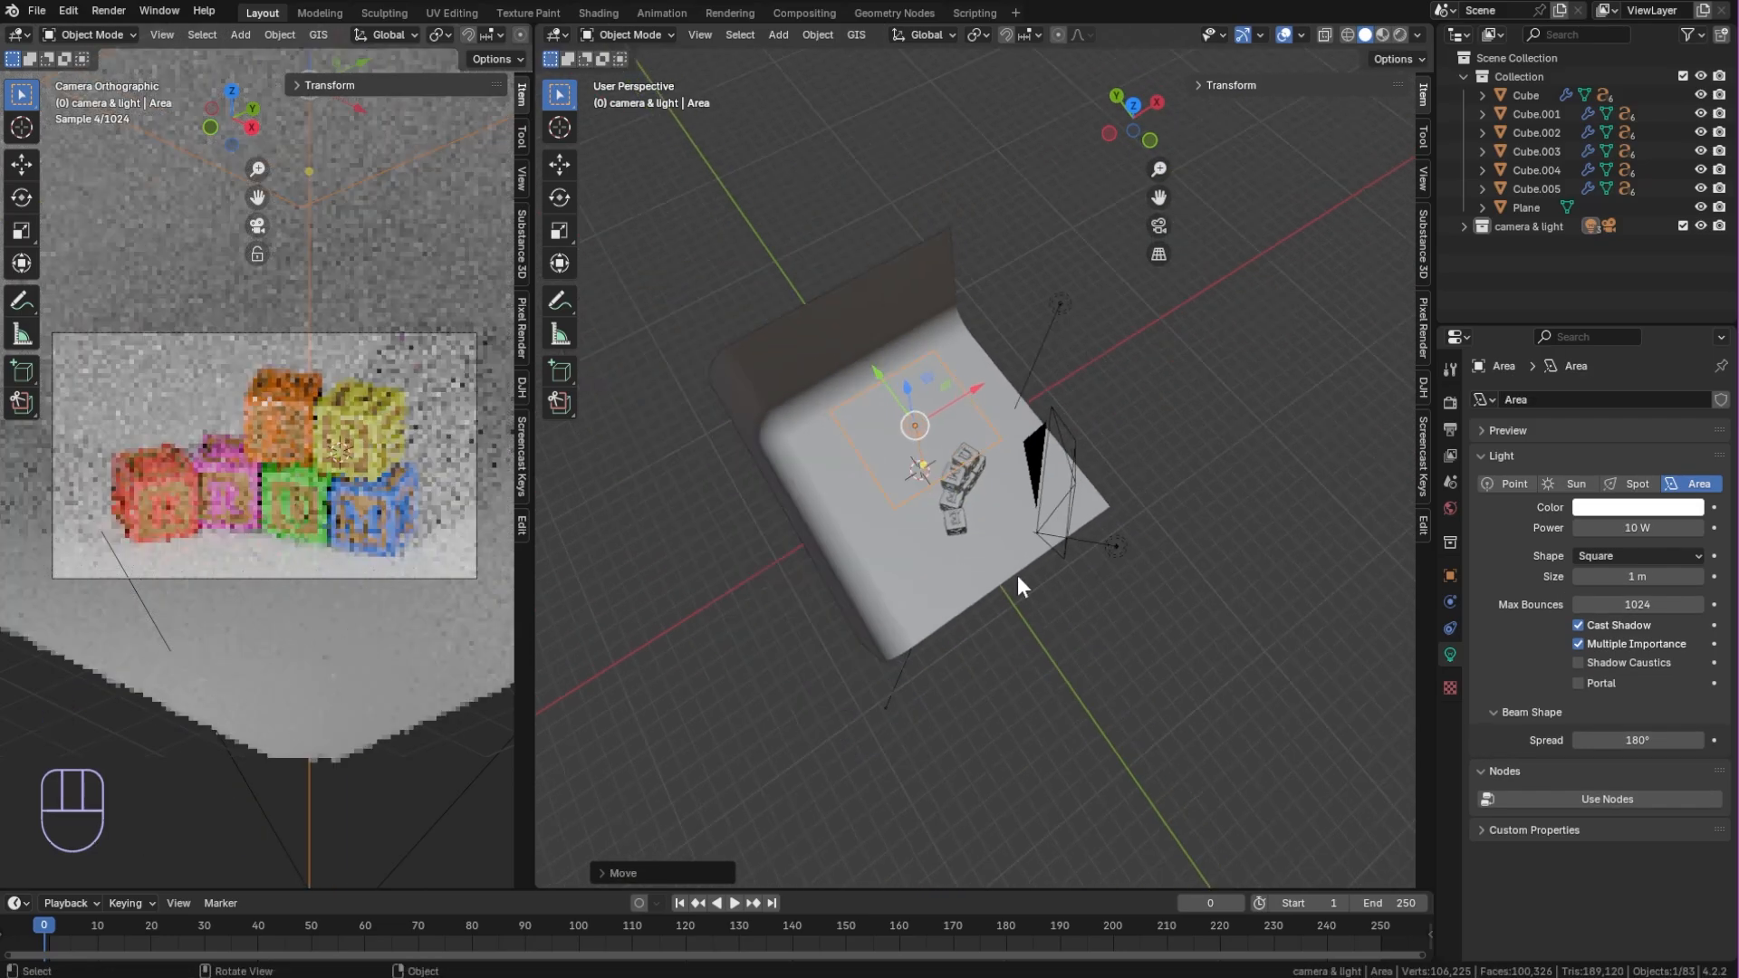
{"action": "middle_click_drag", "start_coordinate": [1017, 575], "coordinate": [992, 544]}
{"action": "left_click", "coordinate": [1652, 527]}
{"action": "type", "text": "600"}
{"action": "key", "text": "Return"}
Select the original side area light and tint its color pale purple
{"action": "middle_click_drag", "start_coordinate": [1286, 516], "coordinate": [1123, 518]}
{"action": "left_click", "coordinate": [1242, 385]}
{"action": "left_click", "coordinate": [1634, 508]}
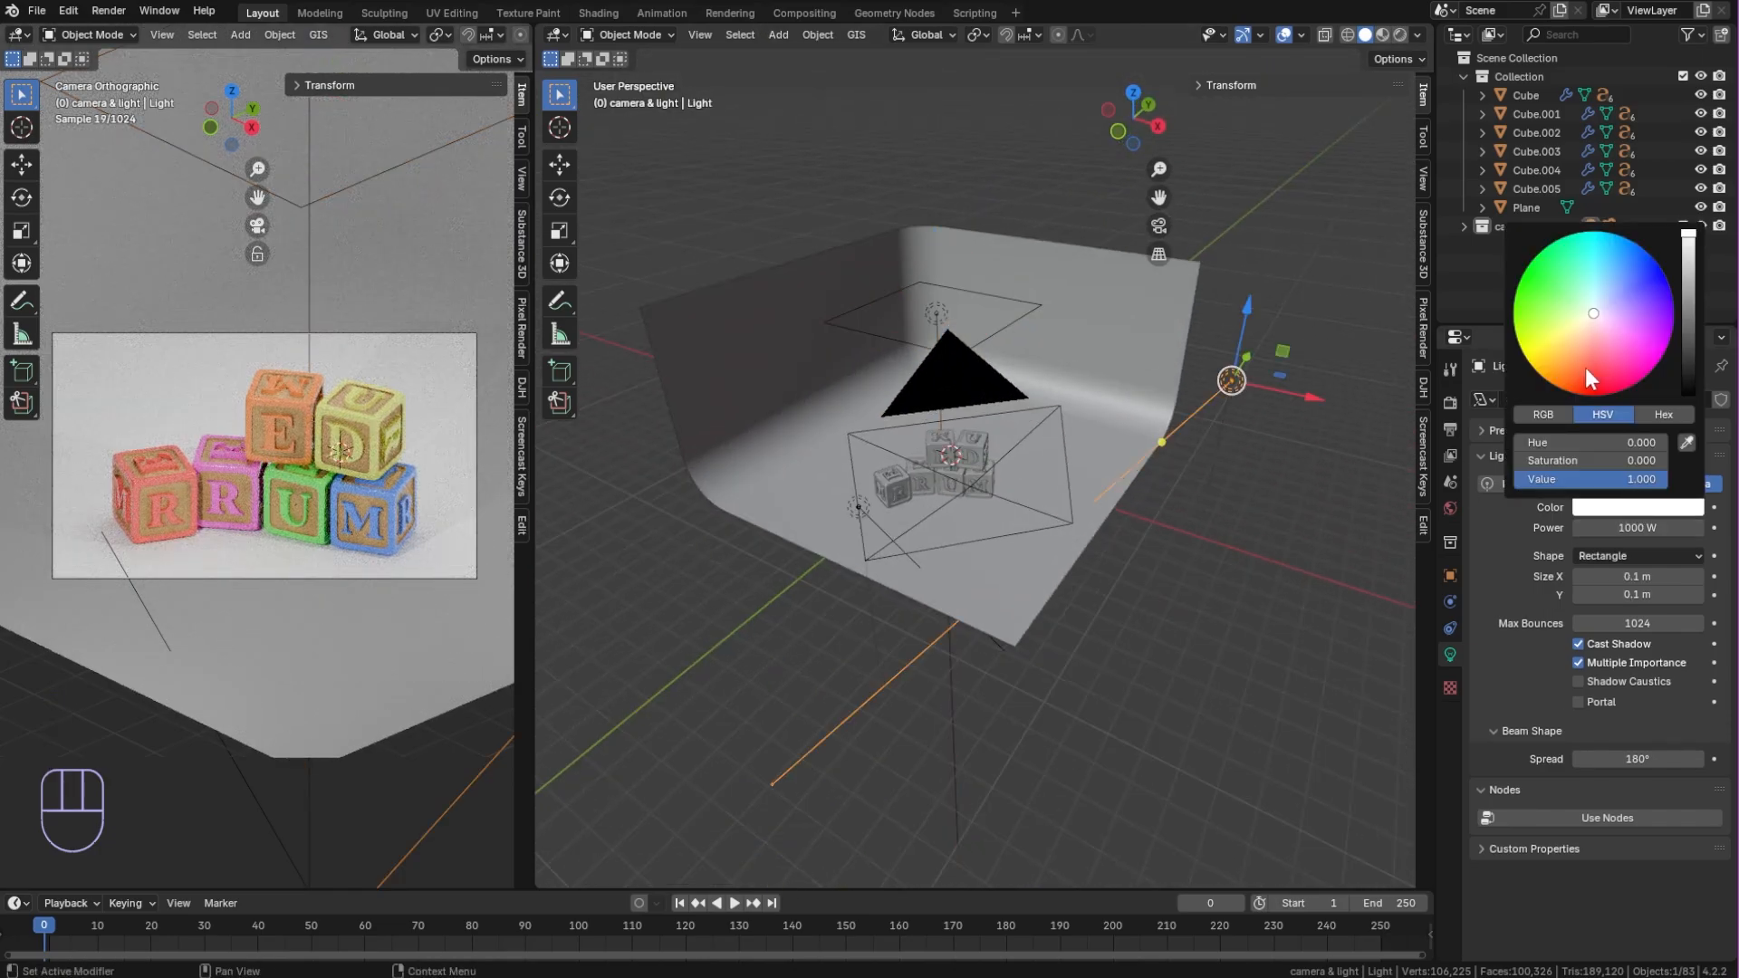
{"action": "mouse_move", "coordinate": [1587, 370]}
{"action": "left_mouse_down"}
{"action": "mouse_move", "coordinate": [1631, 350]}
{"action": "mouse_move", "coordinate": [1605, 317]}
{"action": "left_mouse_up"}
Give the backdrop plane a new material with a light blue base color and roughness 0.143
{"action": "left_click", "coordinate": [1132, 371]}
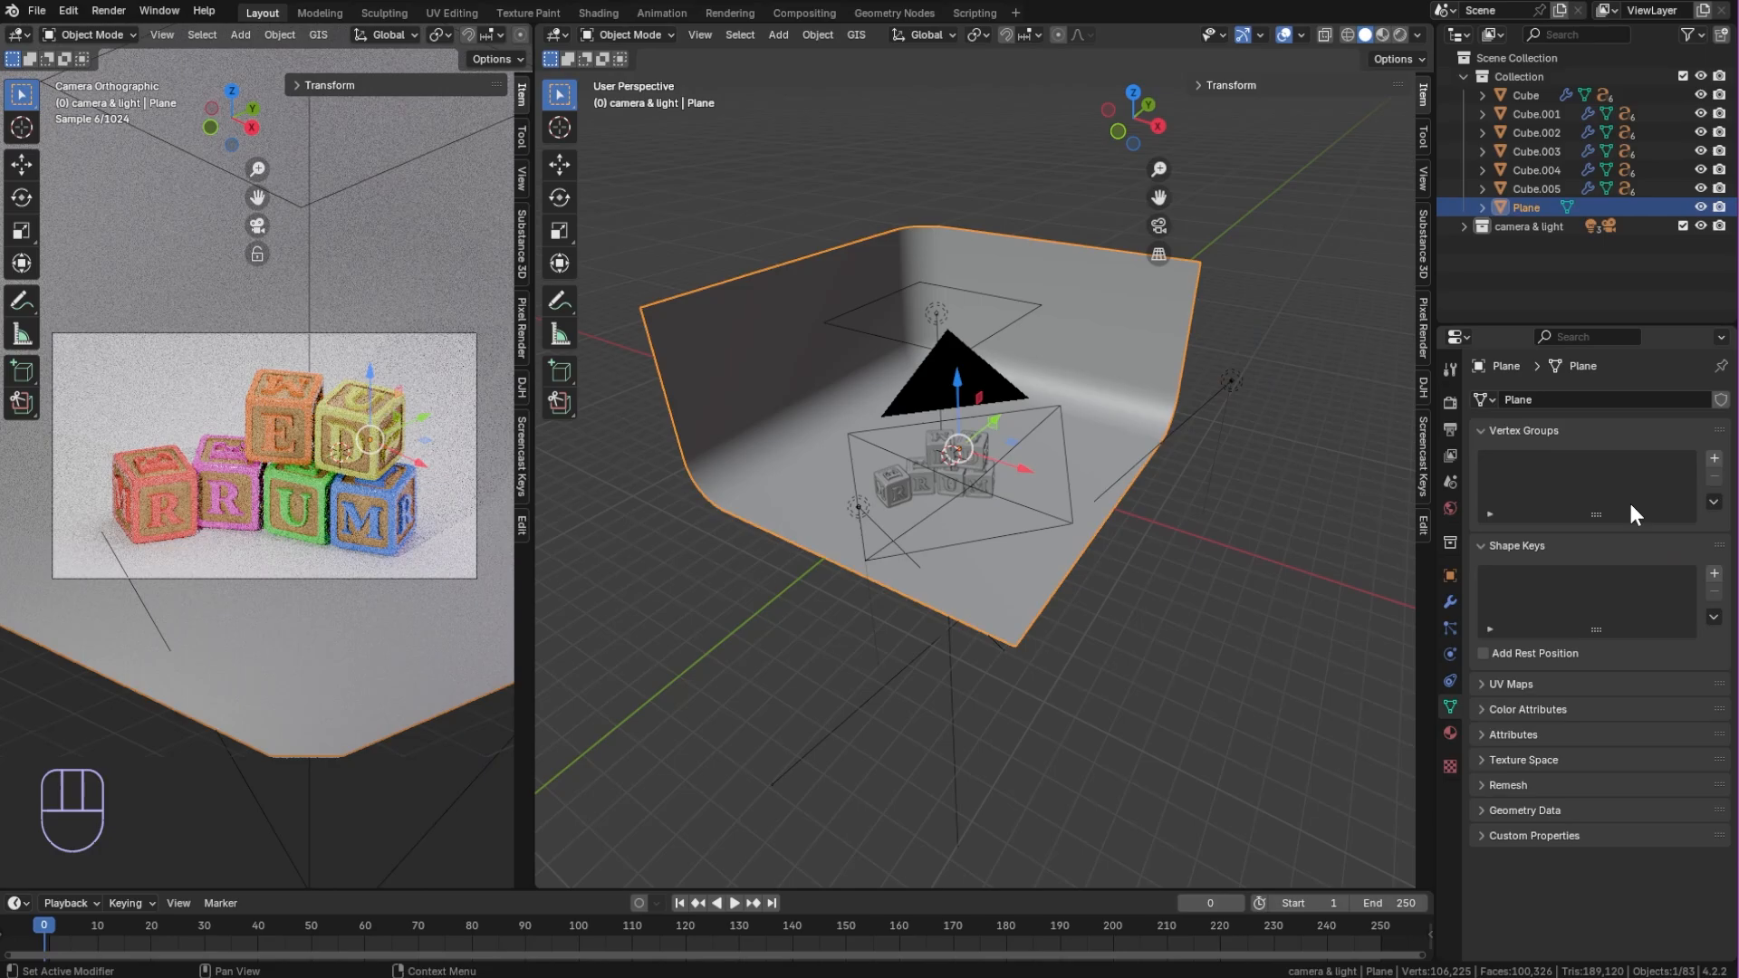
{"action": "left_click", "coordinate": [1451, 732]}
{"action": "left_click", "coordinate": [1606, 477]}
{"action": "left_click", "coordinate": [1645, 597]}
{"action": "left_click_drag", "start_coordinate": [1626, 396], "coordinate": [1602, 350]}
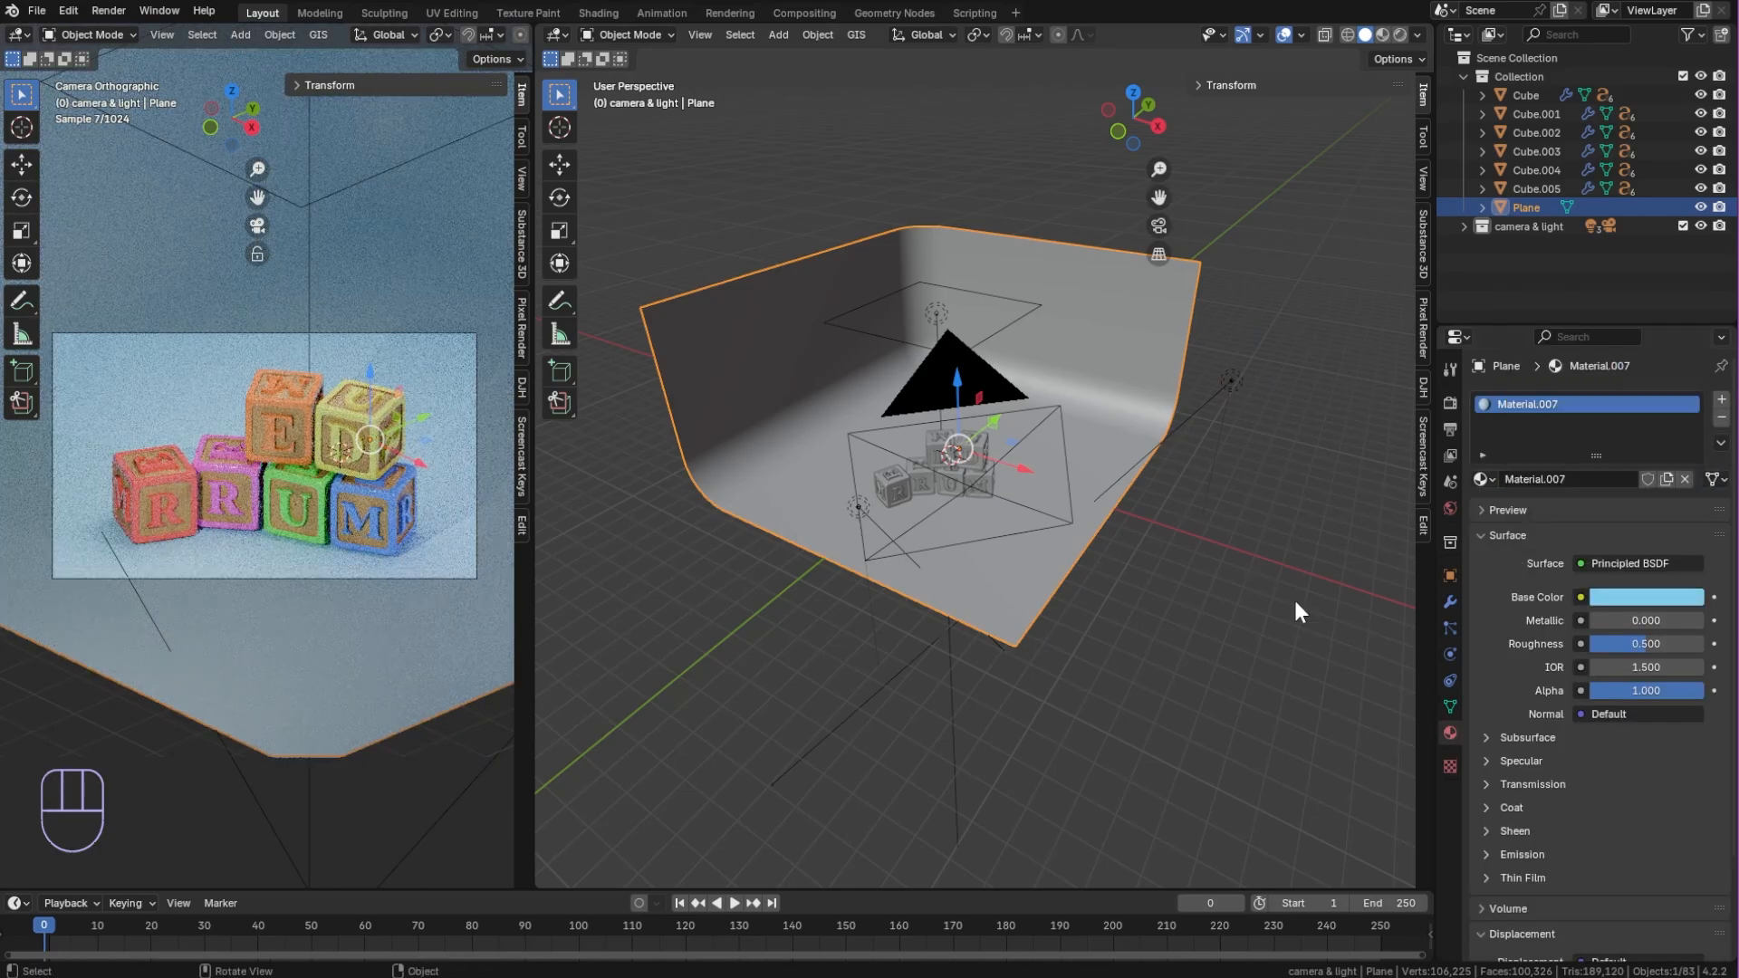
{"action": "left_click_drag", "start_coordinate": [1644, 643], "coordinate": [1605, 643]}
{"action": "left_click", "coordinate": [1191, 690]}
Enable viewport denoising in the render properties and hide the camera viewport's overlays
{"action": "scroll", "coordinate": [976, 598], "scroll_direction": "up", "scroll_amount": 3}
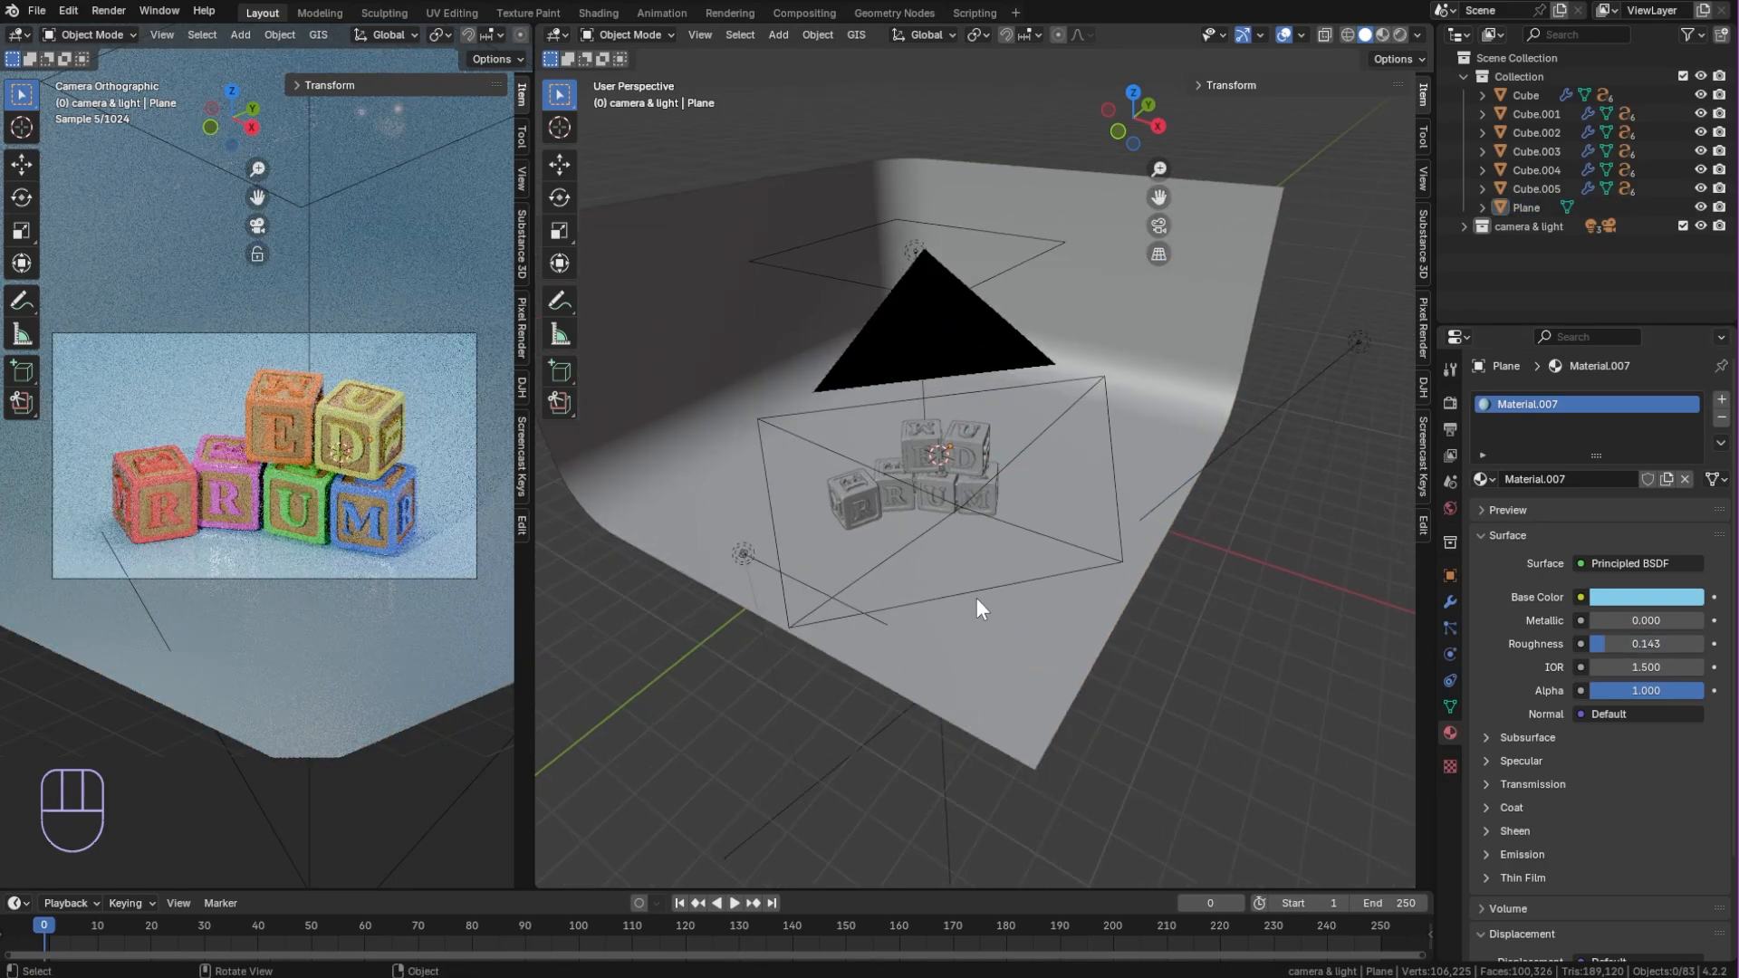
{"action": "mouse_move", "coordinate": [976, 598]}
{"action": "middle_mouse_down"}
{"action": "mouse_move", "coordinate": [997, 592]}
{"action": "mouse_move", "coordinate": [982, 590]}
{"action": "middle_mouse_up"}
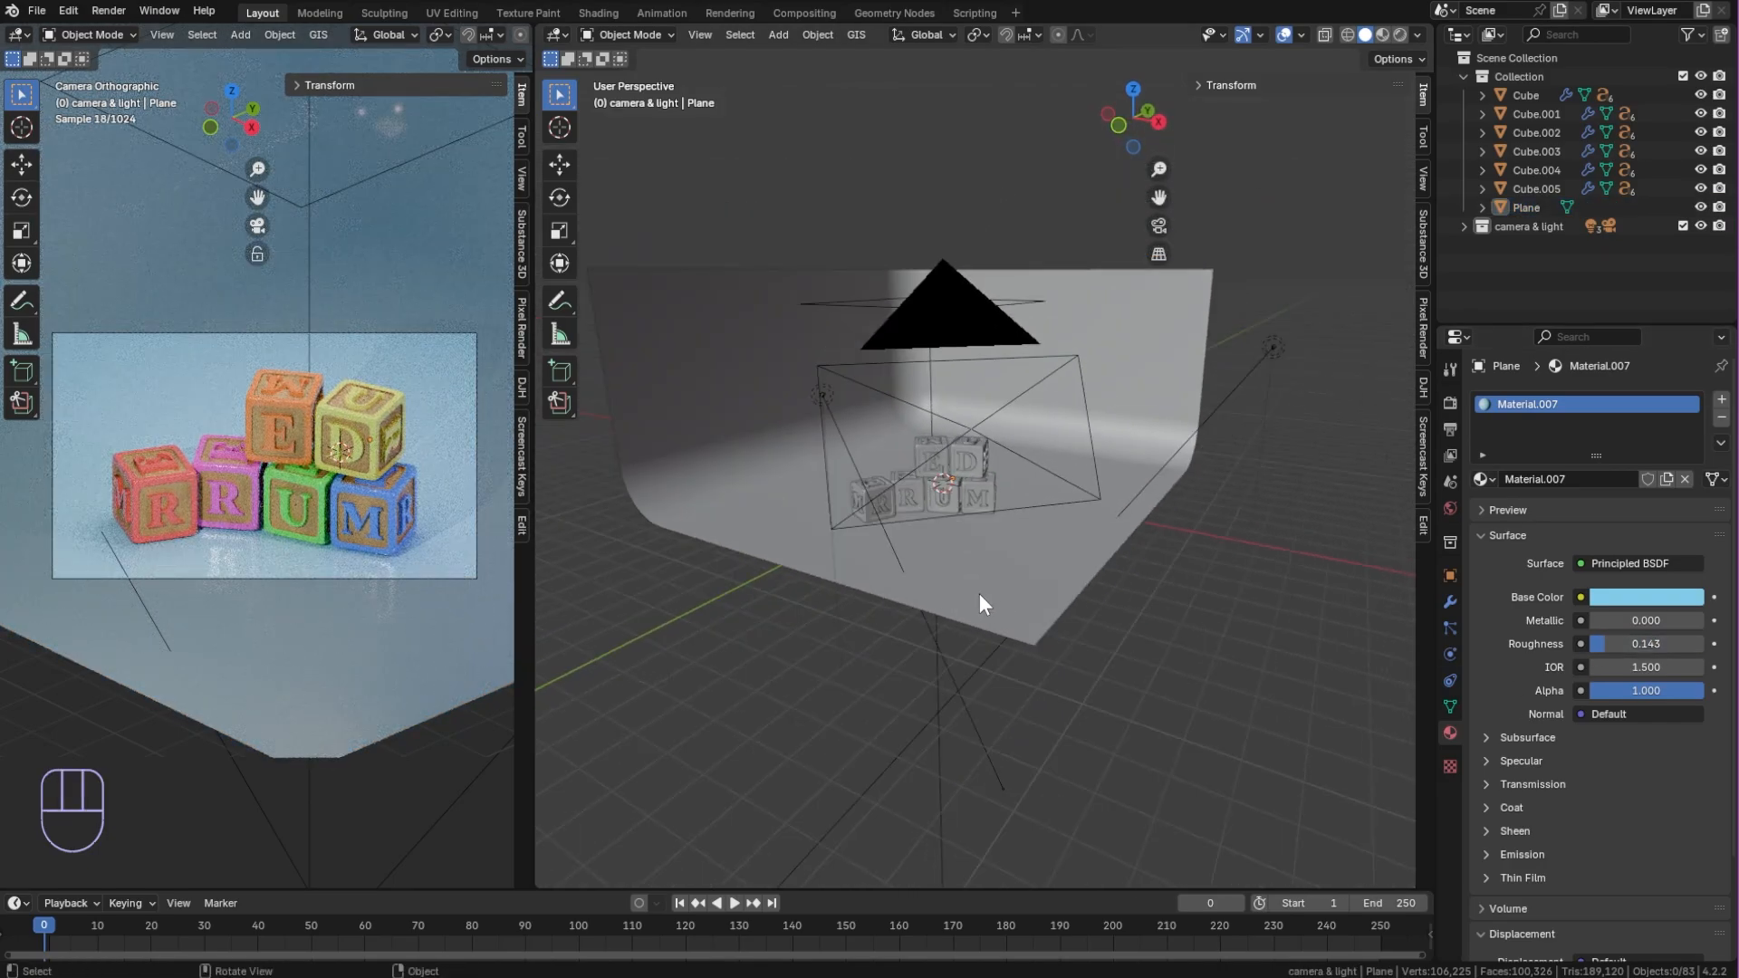
{"action": "left_click", "coordinate": [1450, 404]}
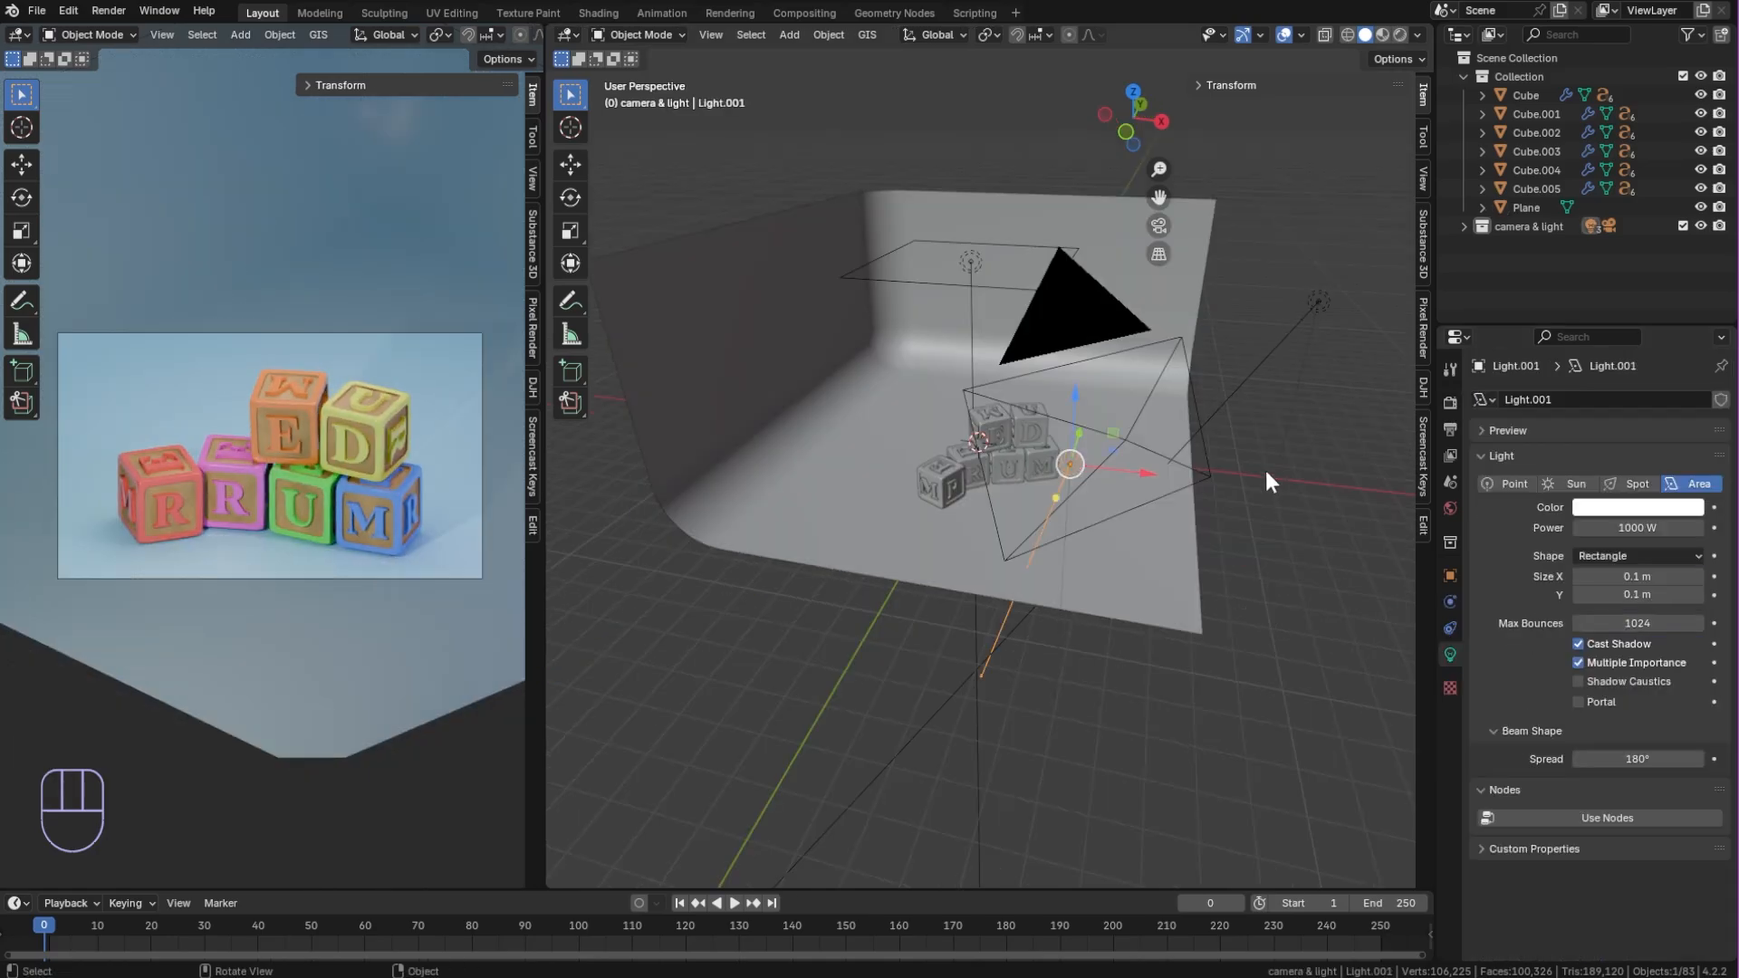
Move the duplicated area light along X in front of the backdrop and rotate it about Z to aim at the blocks
{"action": "middle_click_drag", "start_coordinate": [1264, 470], "coordinate": [1215, 571]}
{"action": "left_click_drag", "start_coordinate": [1123, 606], "coordinate": [1003, 603]}
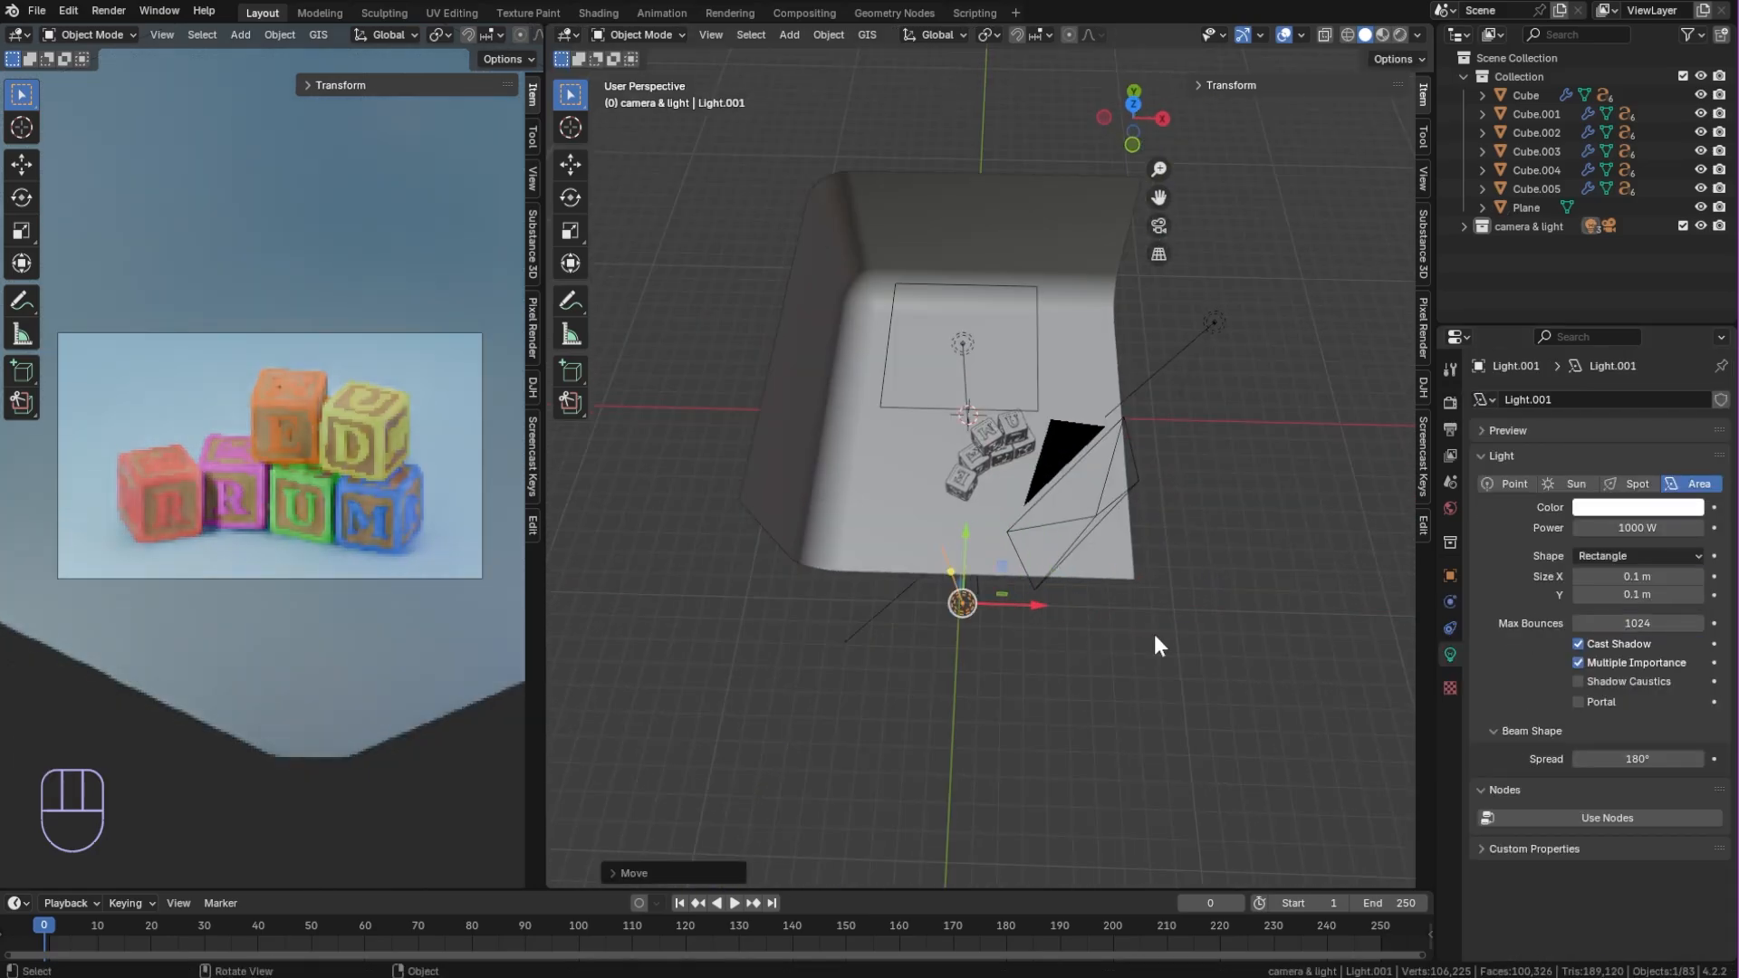
{"action": "key", "text": "r"}
{"action": "key", "text": "z"}
{"action": "left_click", "coordinate": [1085, 708]}
{"action": "middle_click_drag", "start_coordinate": [1105, 696], "coordinate": [982, 589]}
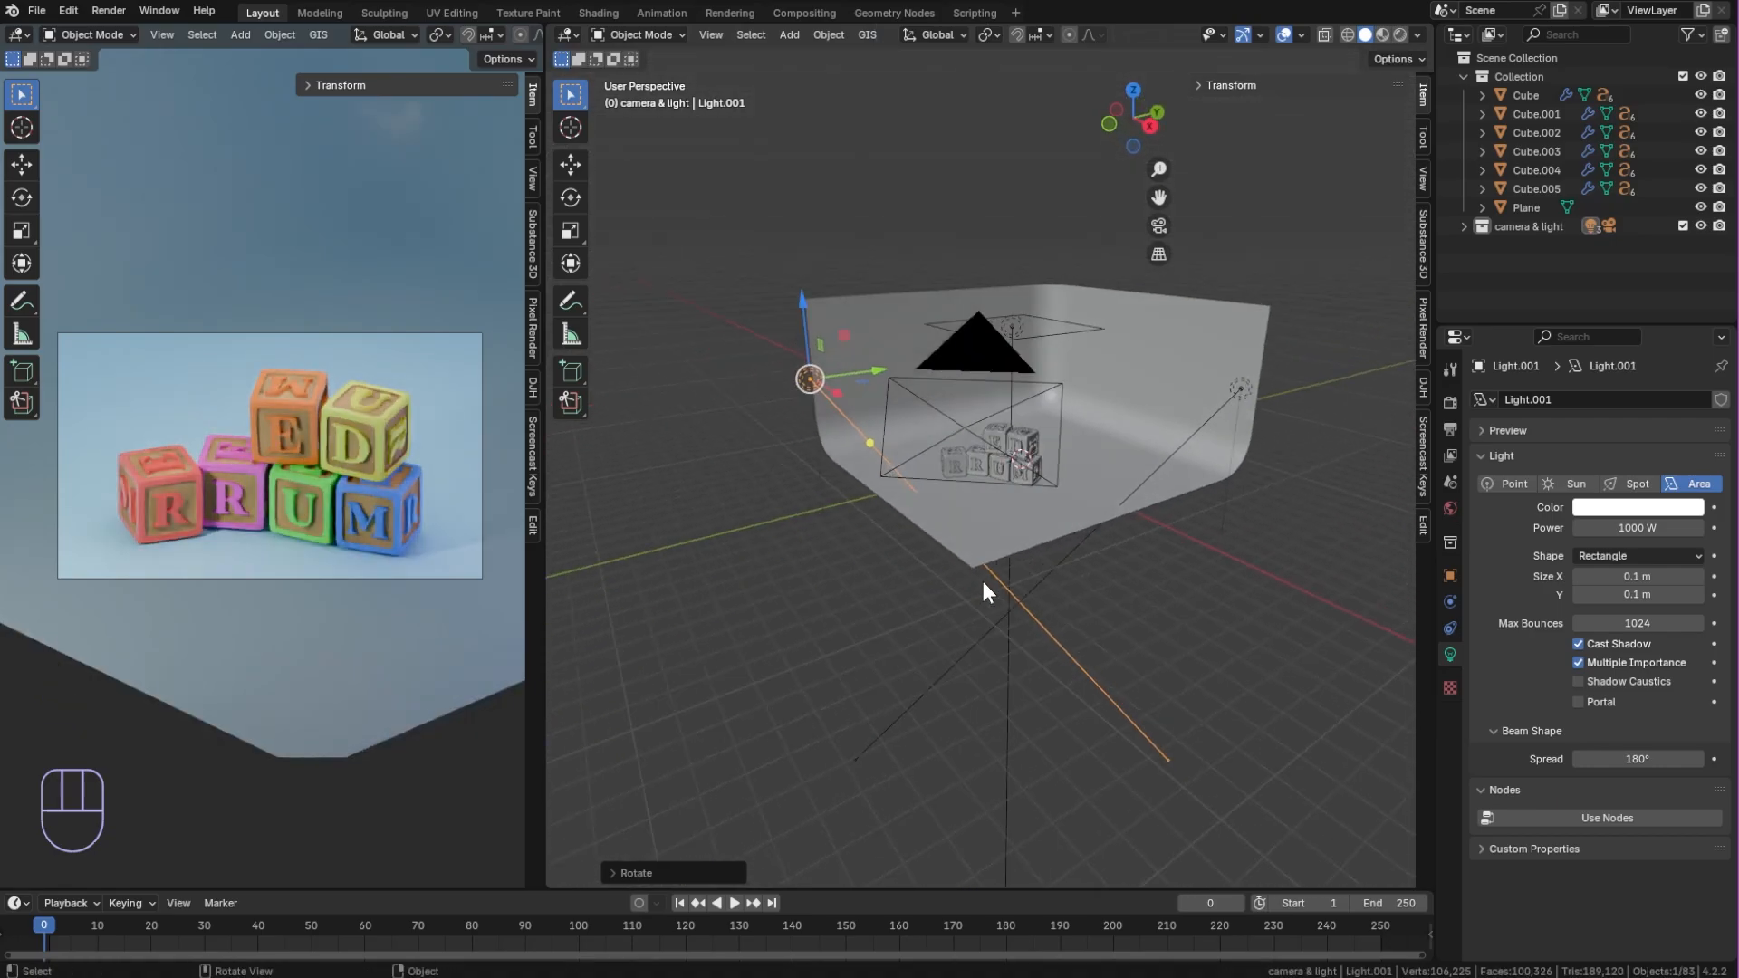
{"action": "scroll", "coordinate": [1168, 623], "scroll_direction": "up", "scroll_amount": 1}
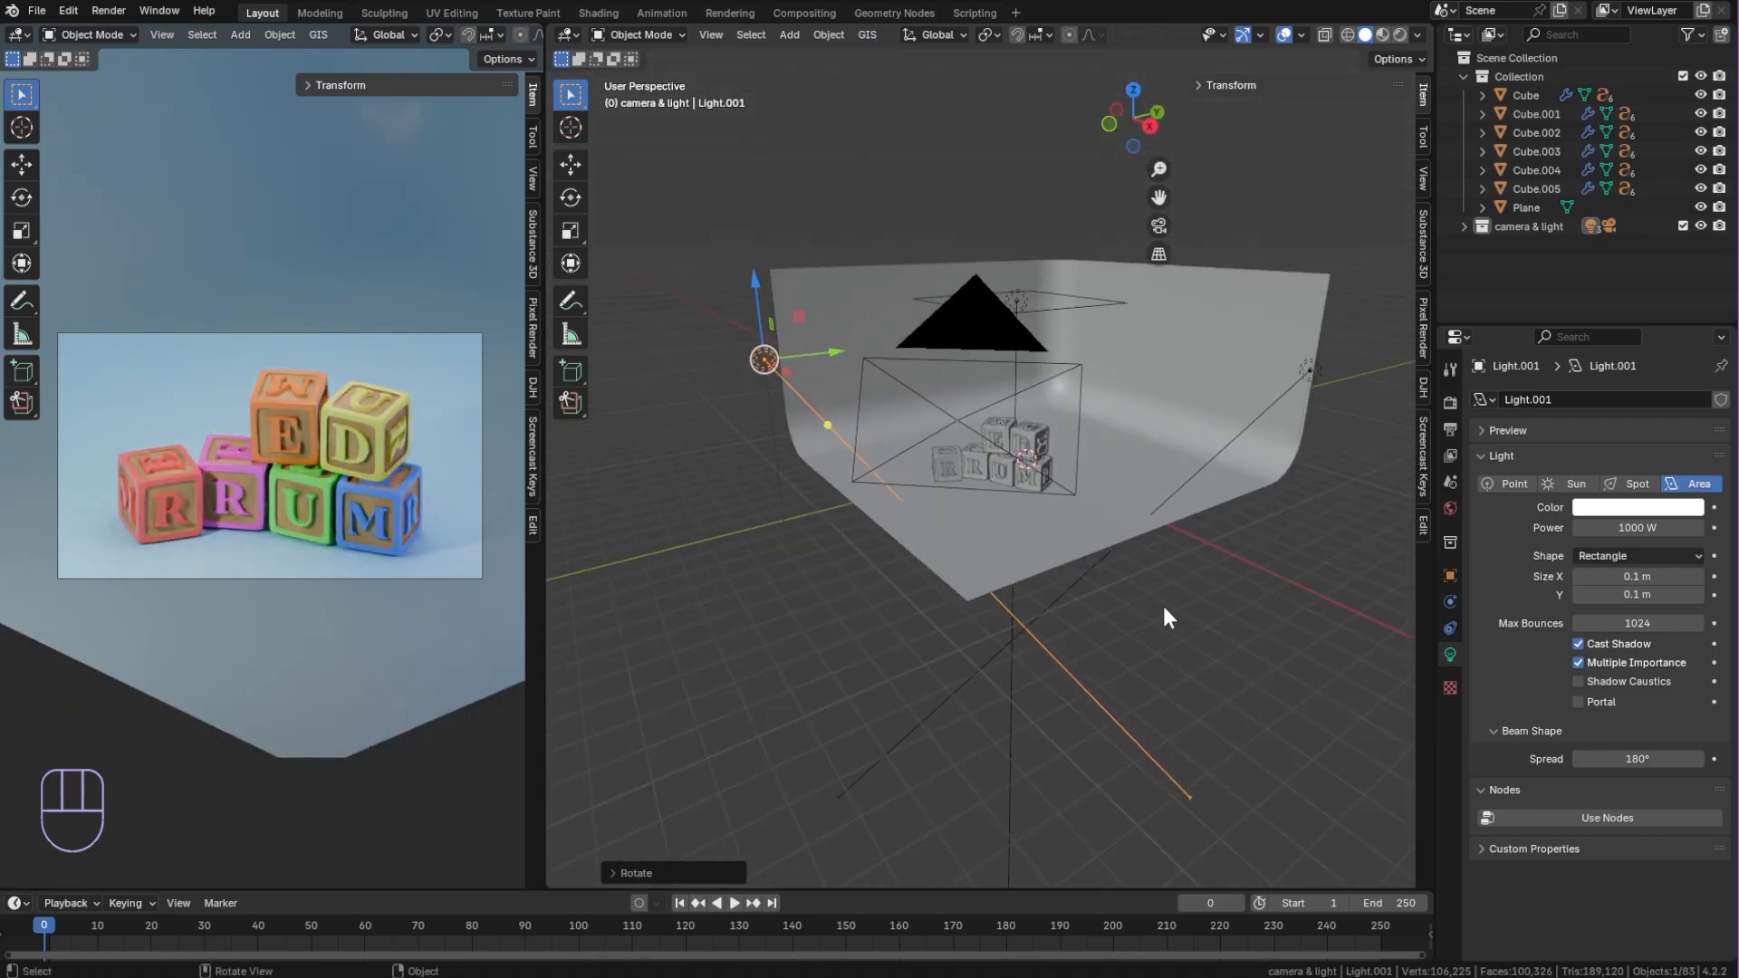
Move the purple side light along Y, try an orange tint, and settle its color on pale purple
{"action": "middle_click_drag", "start_coordinate": [1163, 607], "coordinate": [1134, 646]}
{"action": "left_click", "coordinate": [1287, 497]}
{"action": "left_click_drag", "start_coordinate": [1342, 468], "coordinate": [1177, 504]}
{"action": "middle_click_drag", "start_coordinate": [1171, 610], "coordinate": [1291, 622]}
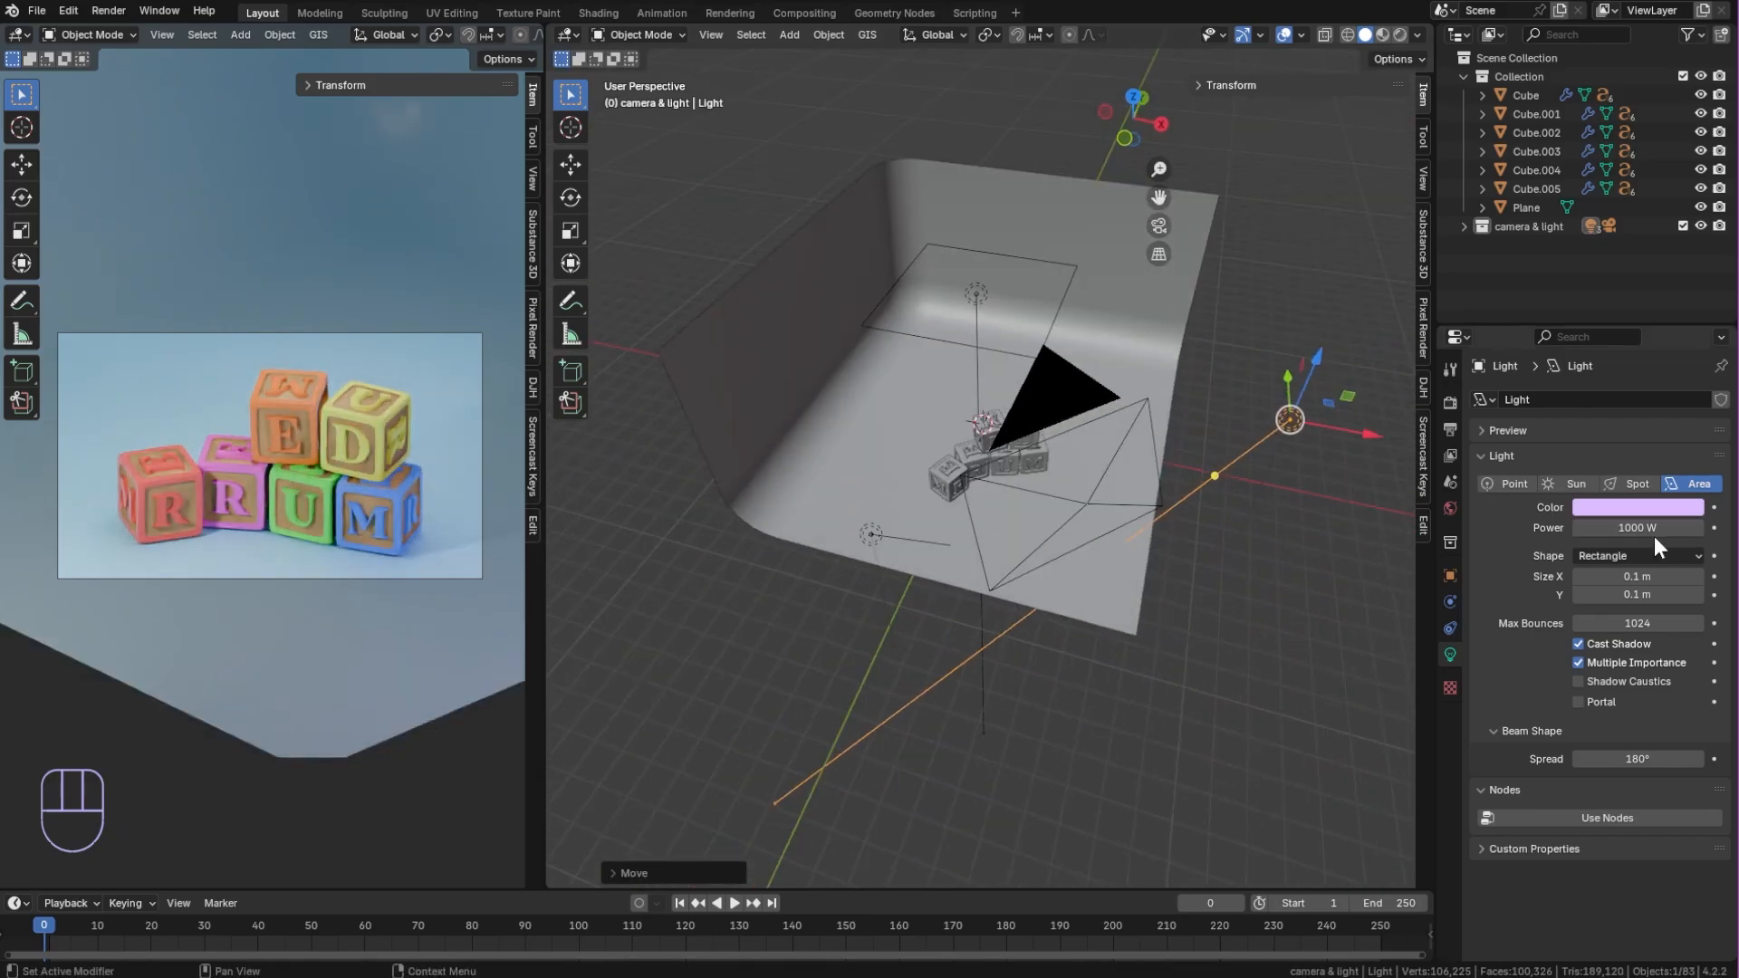
{"action": "left_click", "coordinate": [1637, 507]}
{"action": "left_click", "coordinate": [1575, 366]}
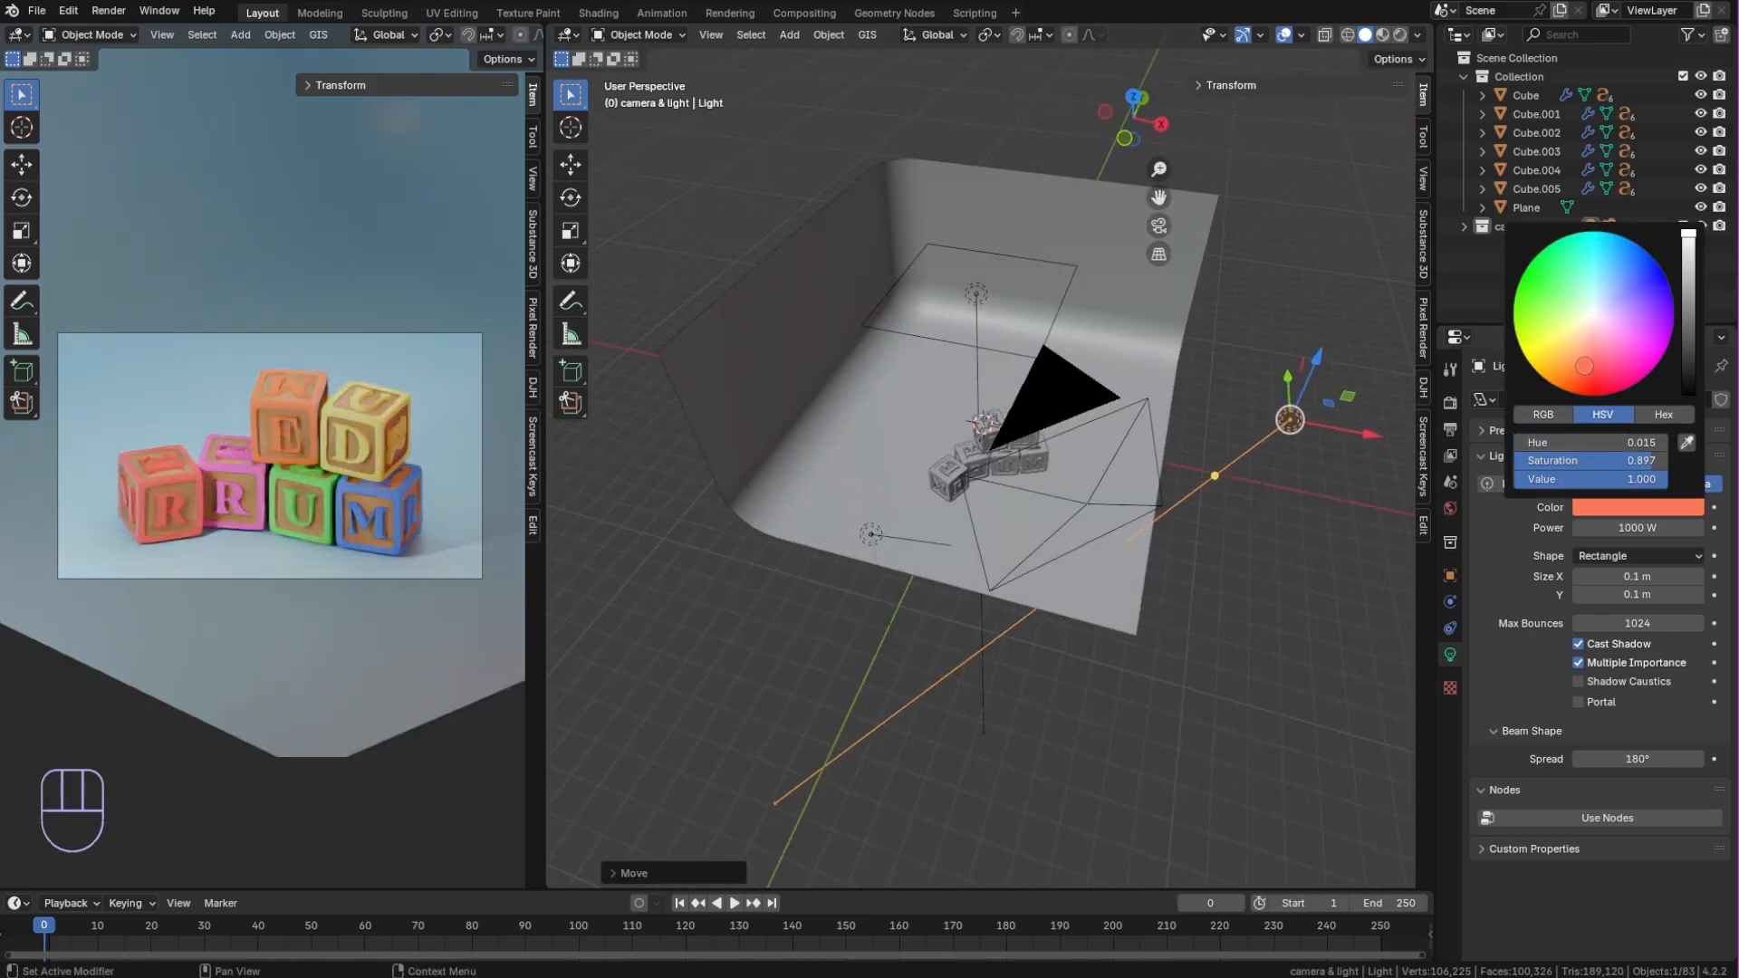
{"action": "left_click_drag", "start_coordinate": [1584, 366], "coordinate": [1618, 314]}
{"action": "left_click", "coordinate": [1637, 507]}
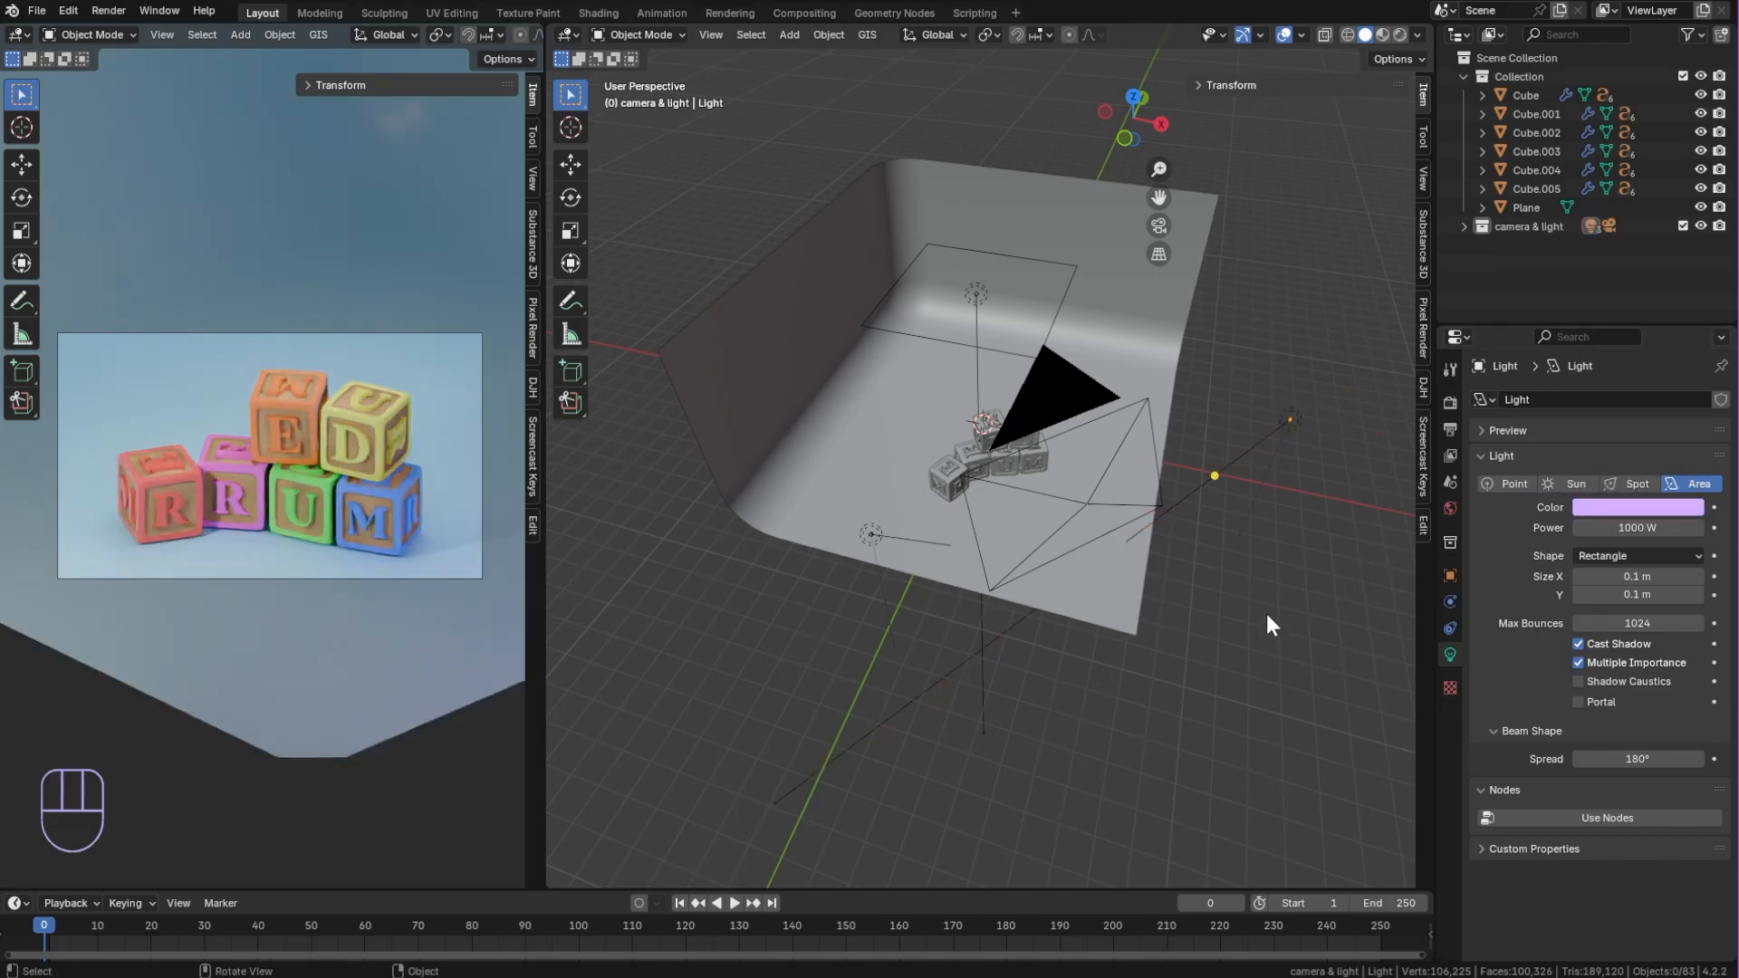
Set the overhead area light's power to 1000 W
{"action": "left_click", "coordinate": [976, 294]}
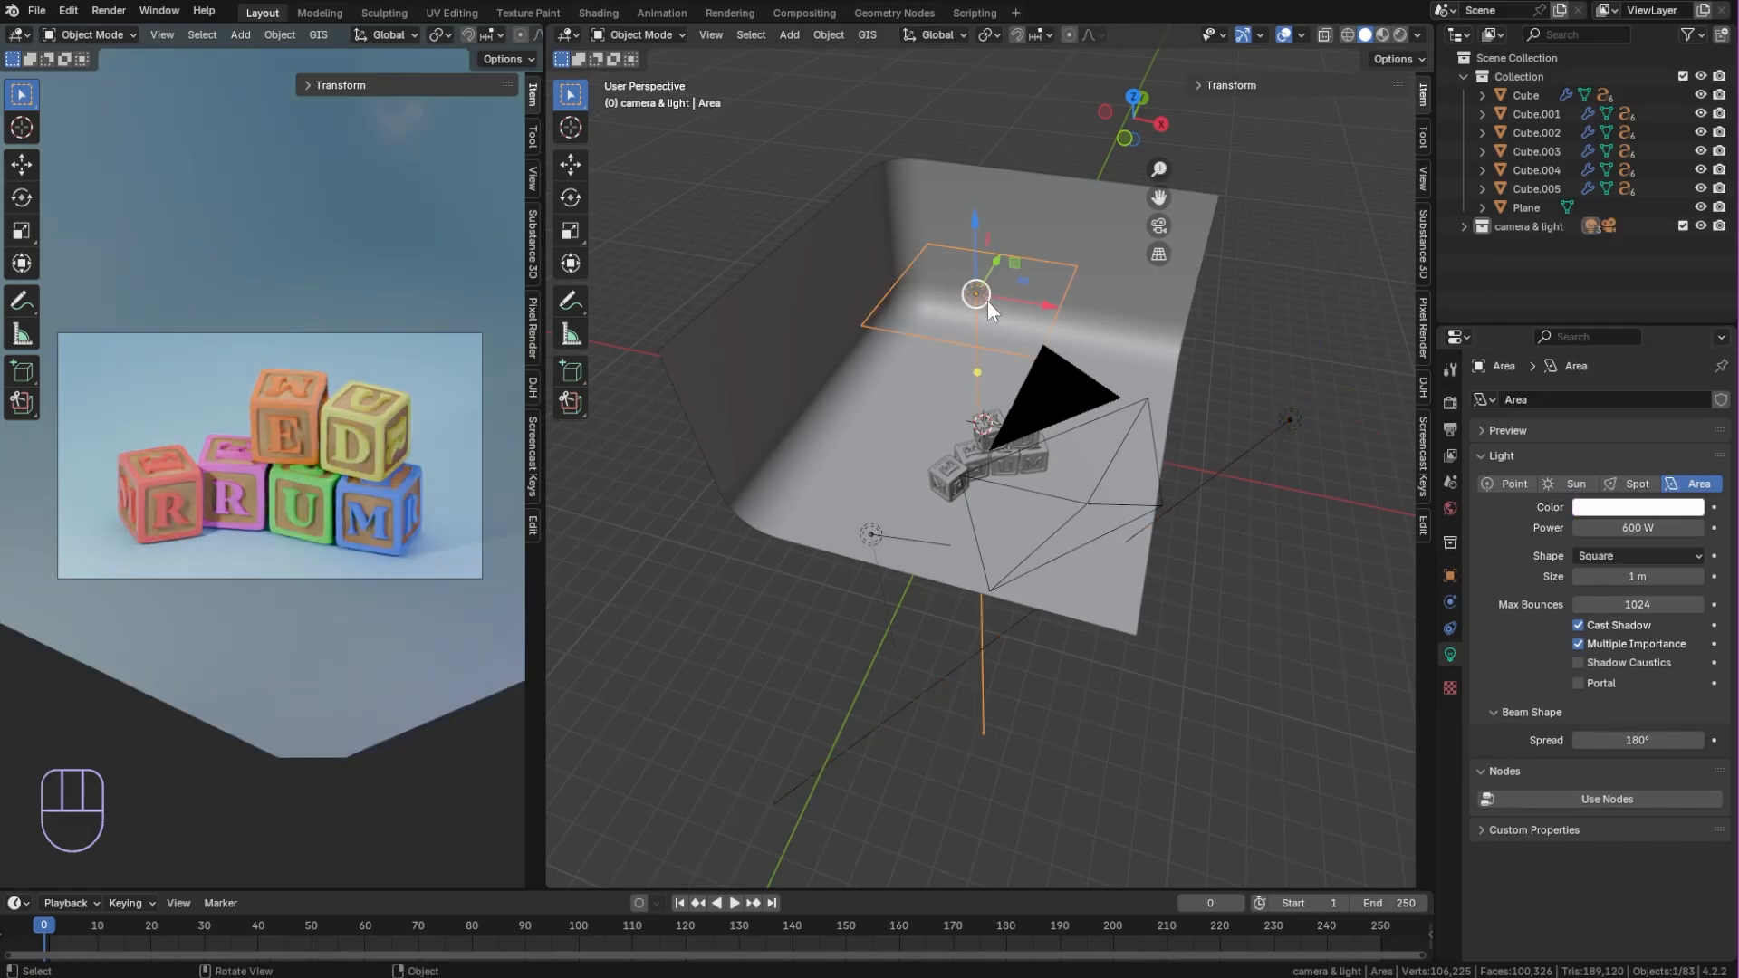
{"action": "left_click", "coordinate": [1645, 523]}
{"action": "type", "text": "1000"}
{"action": "key", "text": "Return"}
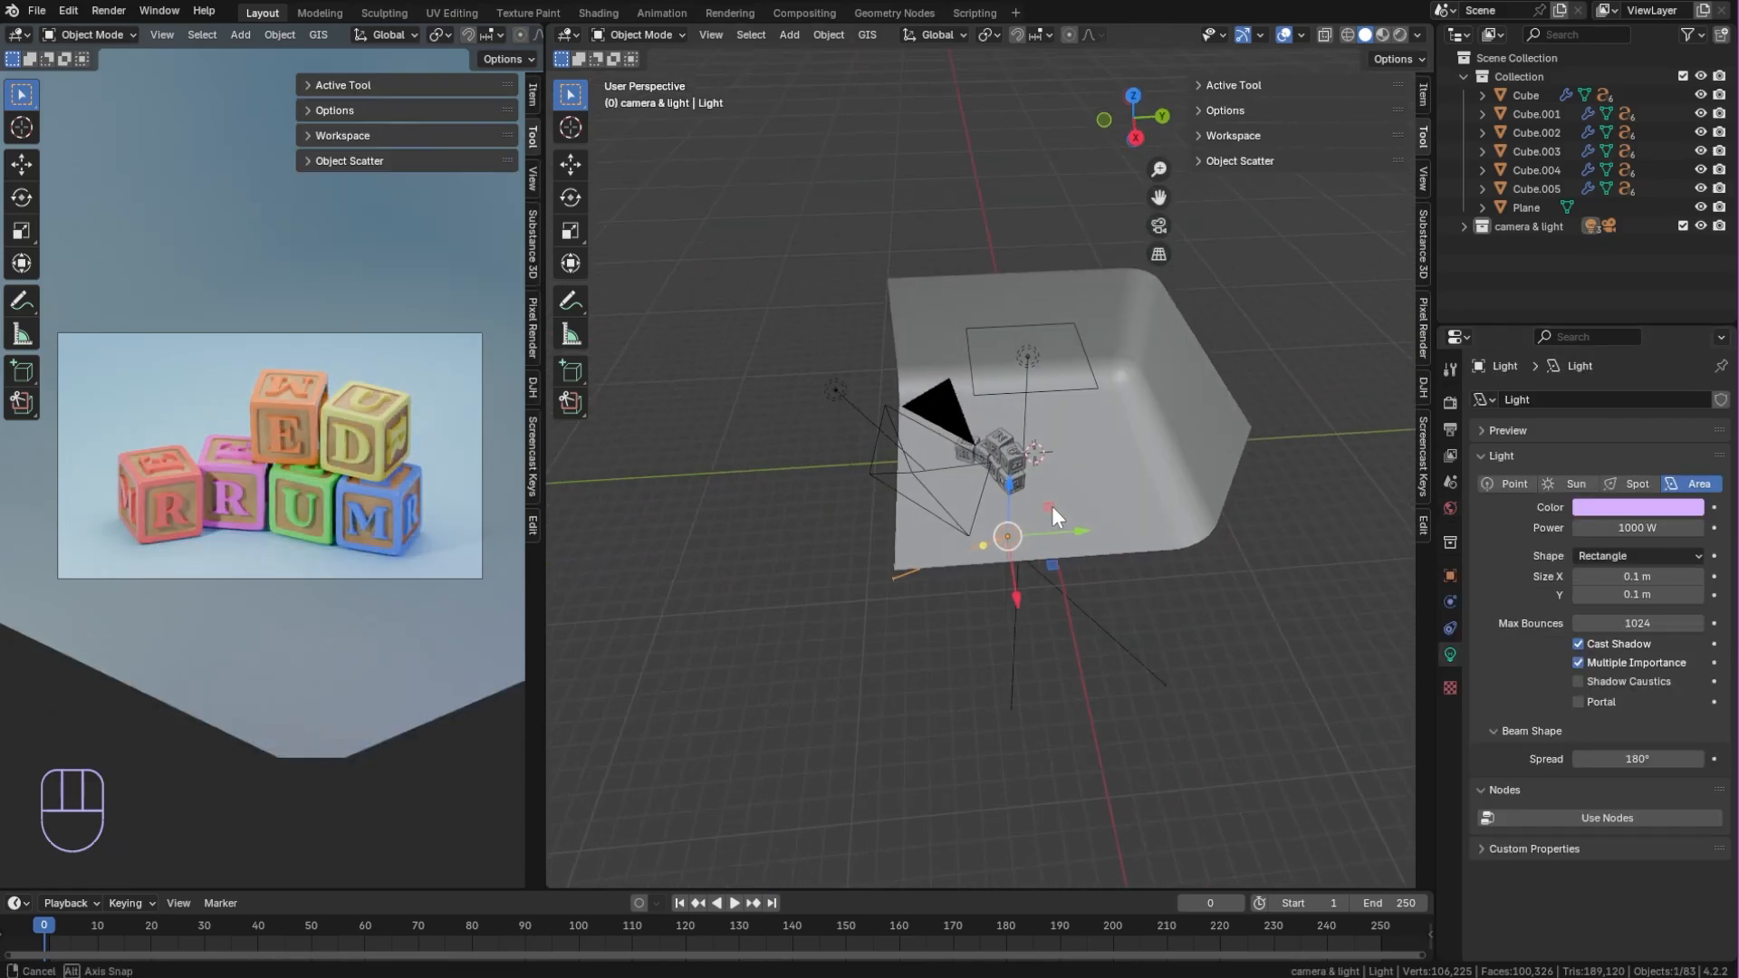
Rotate the purple side light about Z and X to adjust its aim
{"action": "key", "text": "r"}
{"action": "key", "text": "z"}
{"action": "left_click", "coordinate": [1331, 563]}
{"action": "key", "text": "r"}
{"action": "key", "text": "x"}
{"action": "left_click", "coordinate": [1264, 541]}
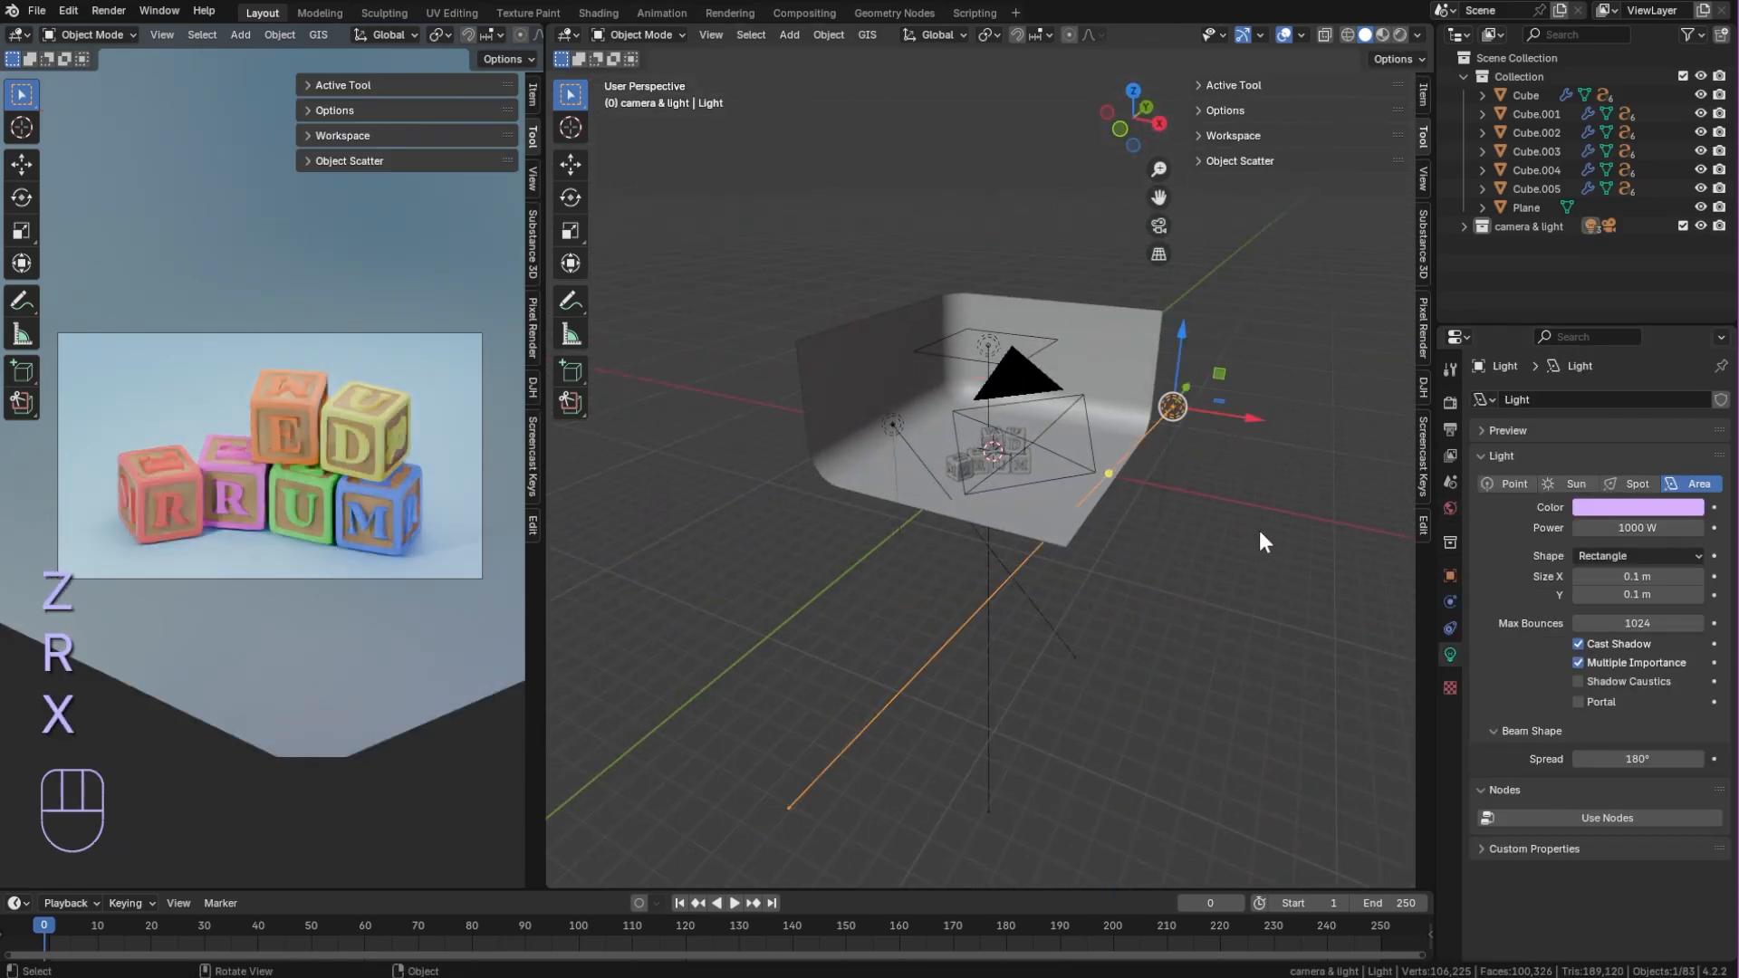
Rotate the purple side light about Y and then Z to refine its aim at the blocks
{"action": "key", "text": "r"}
{"action": "key", "text": "y"}
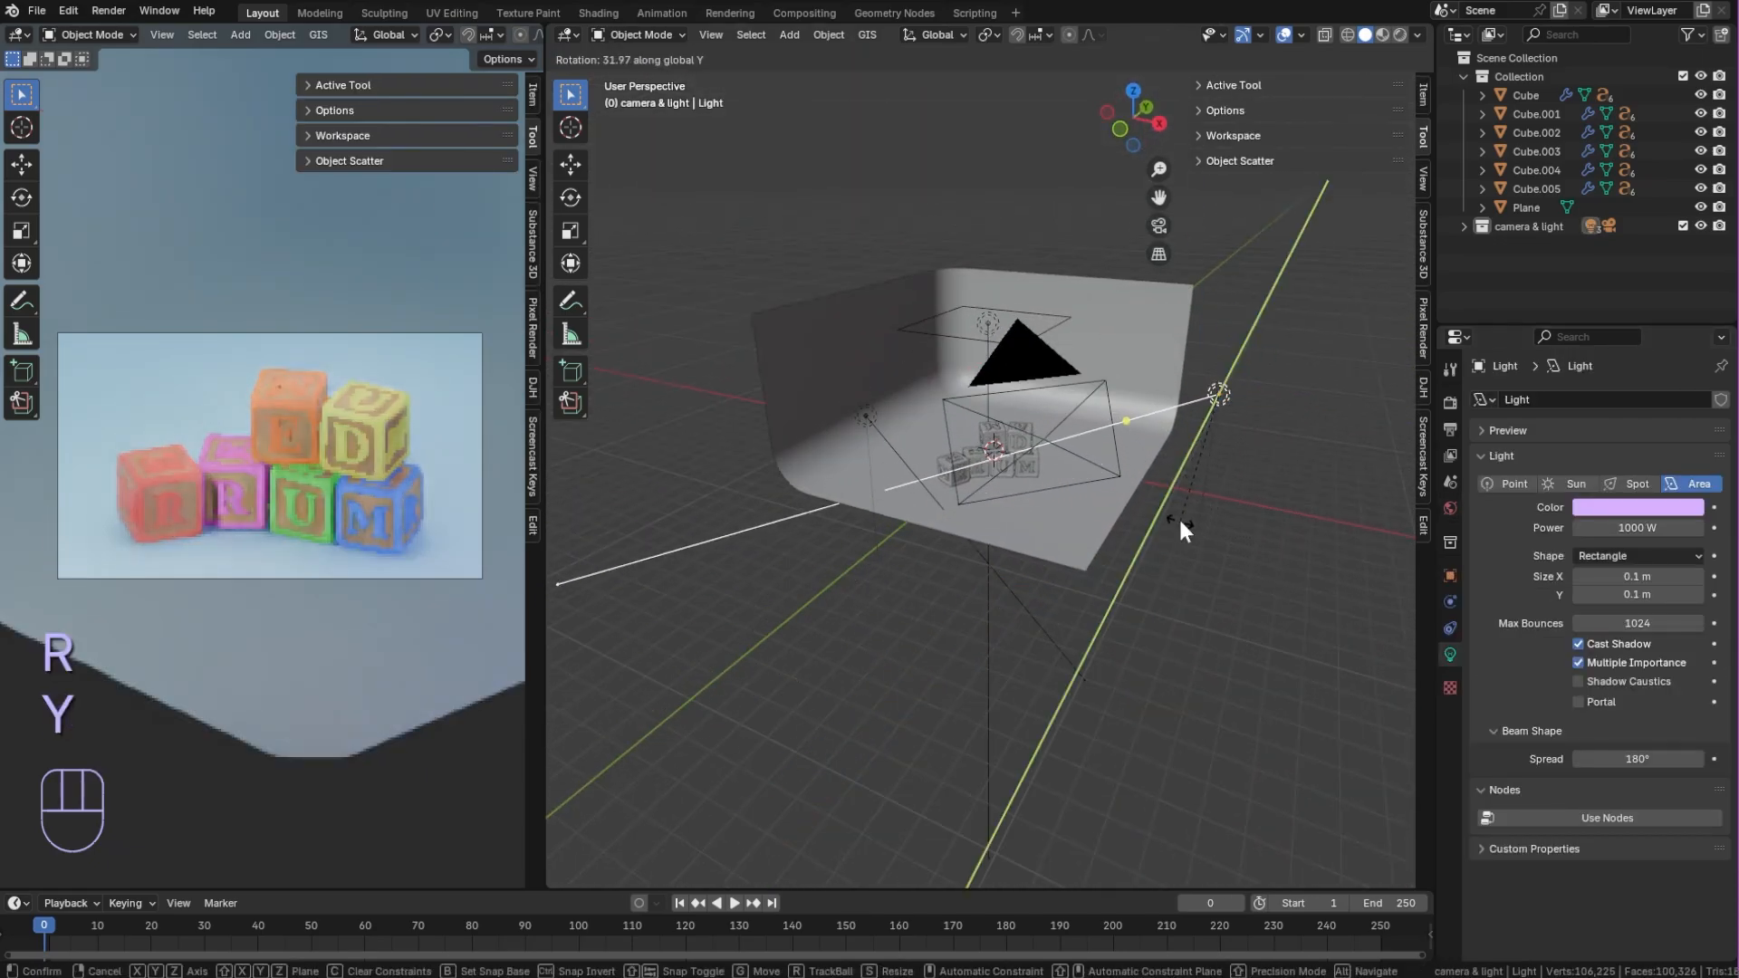
{"action": "left_click", "coordinate": [1180, 530]}
{"action": "middle_click_drag", "start_coordinate": [1180, 529], "coordinate": [1061, 557]}
{"action": "key", "text": "z"}
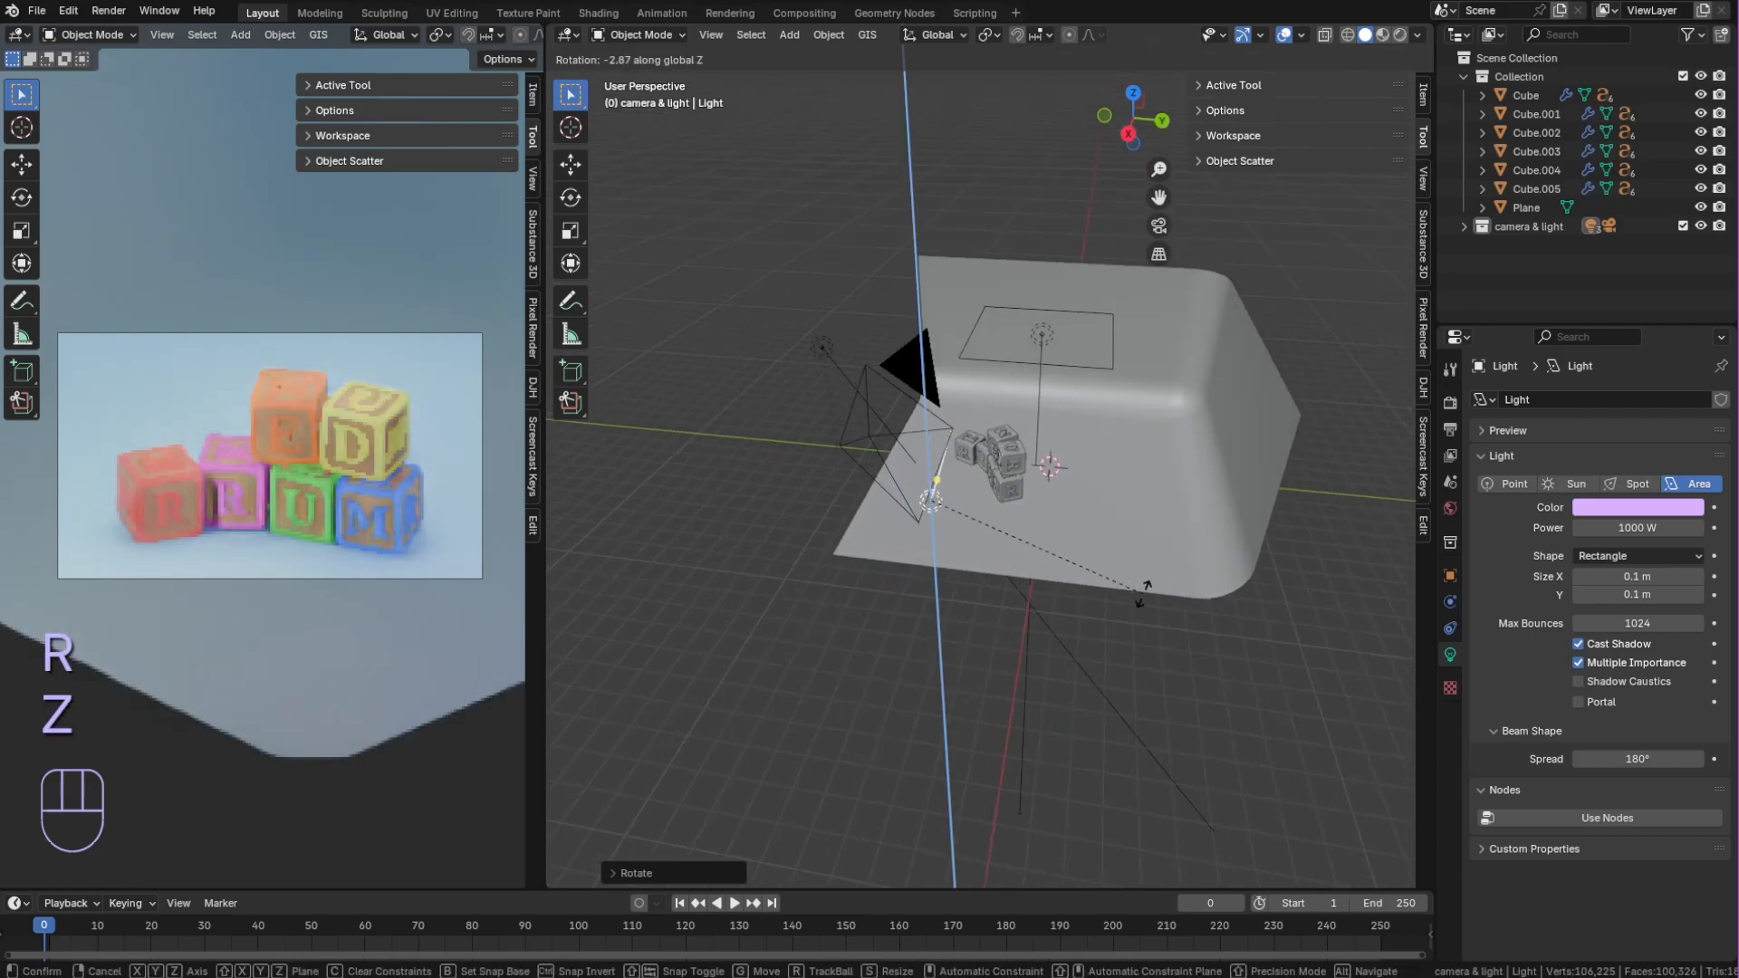
{"action": "left_click", "coordinate": [1241, 726]}
Rotate the white side light opposite the purple one about Y and Z toward the blocks
{"action": "middle_click_drag", "start_coordinate": [1172, 679], "coordinate": [1101, 607]}
{"action": "left_click_drag", "start_coordinate": [895, 355], "coordinate": [900, 385]}
{"action": "middle_click_drag", "start_coordinate": [1001, 548], "coordinate": [997, 613]}
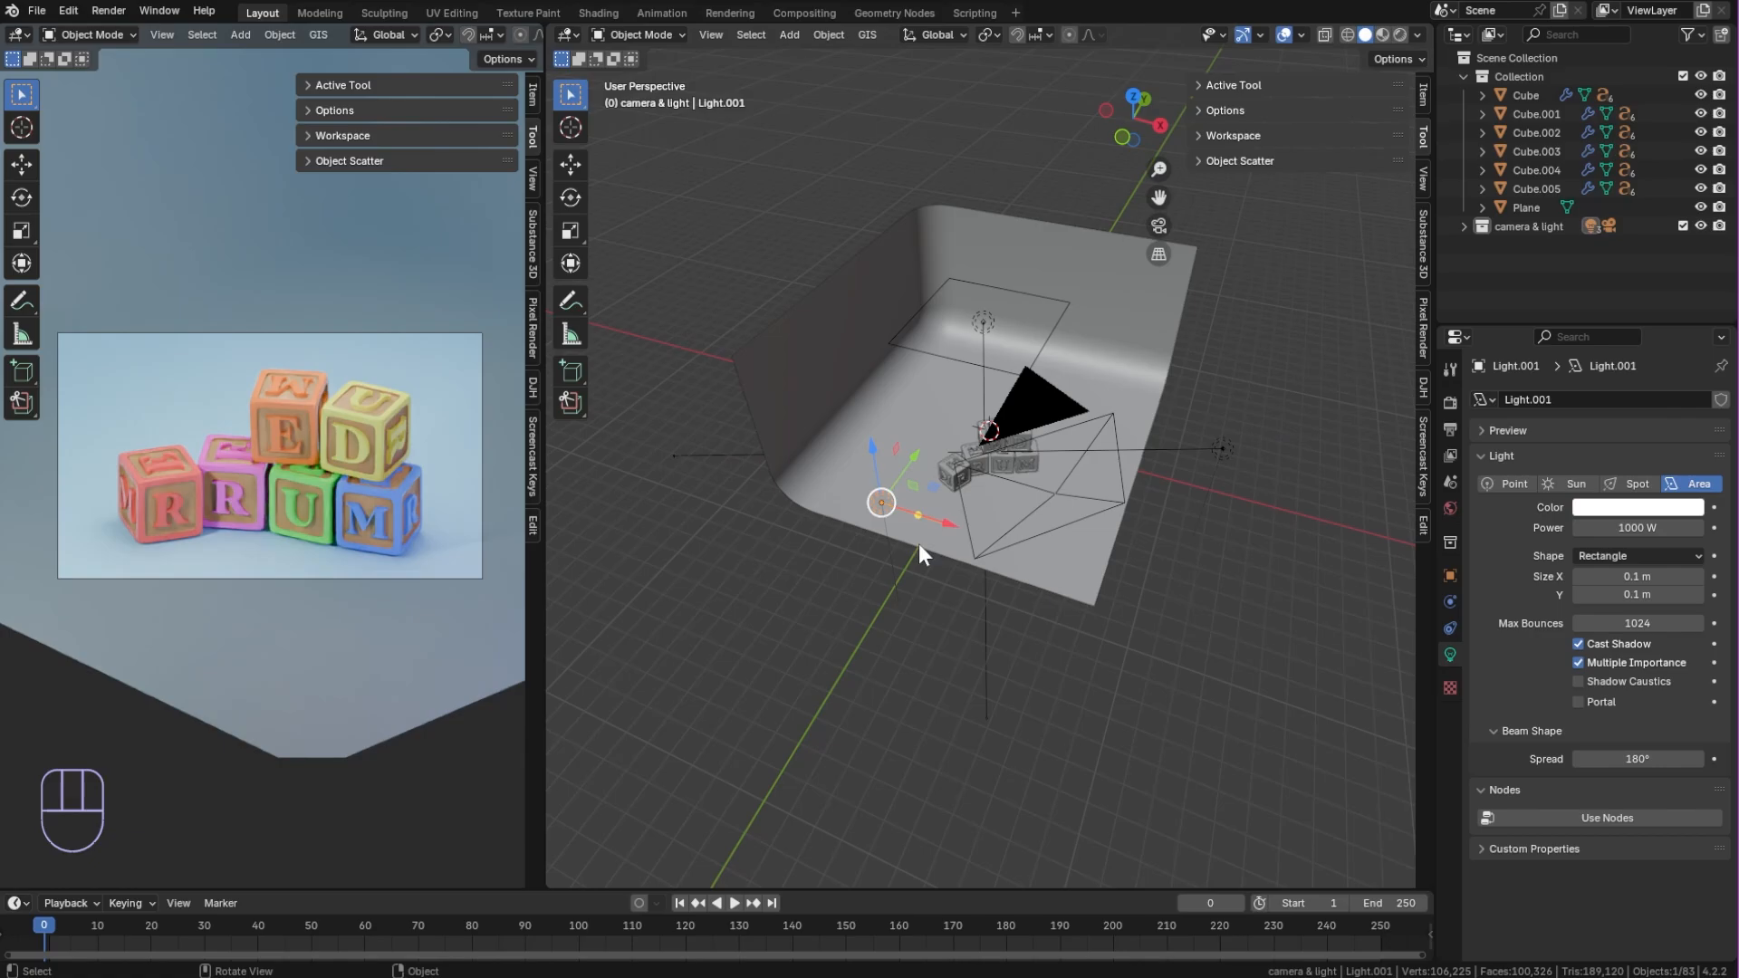
{"action": "middle_click_drag", "start_coordinate": [918, 551], "coordinate": [1026, 517]}
{"action": "key", "text": "y"}
{"action": "left_click", "coordinate": [1073, 625]}
{"action": "key", "text": "r"}
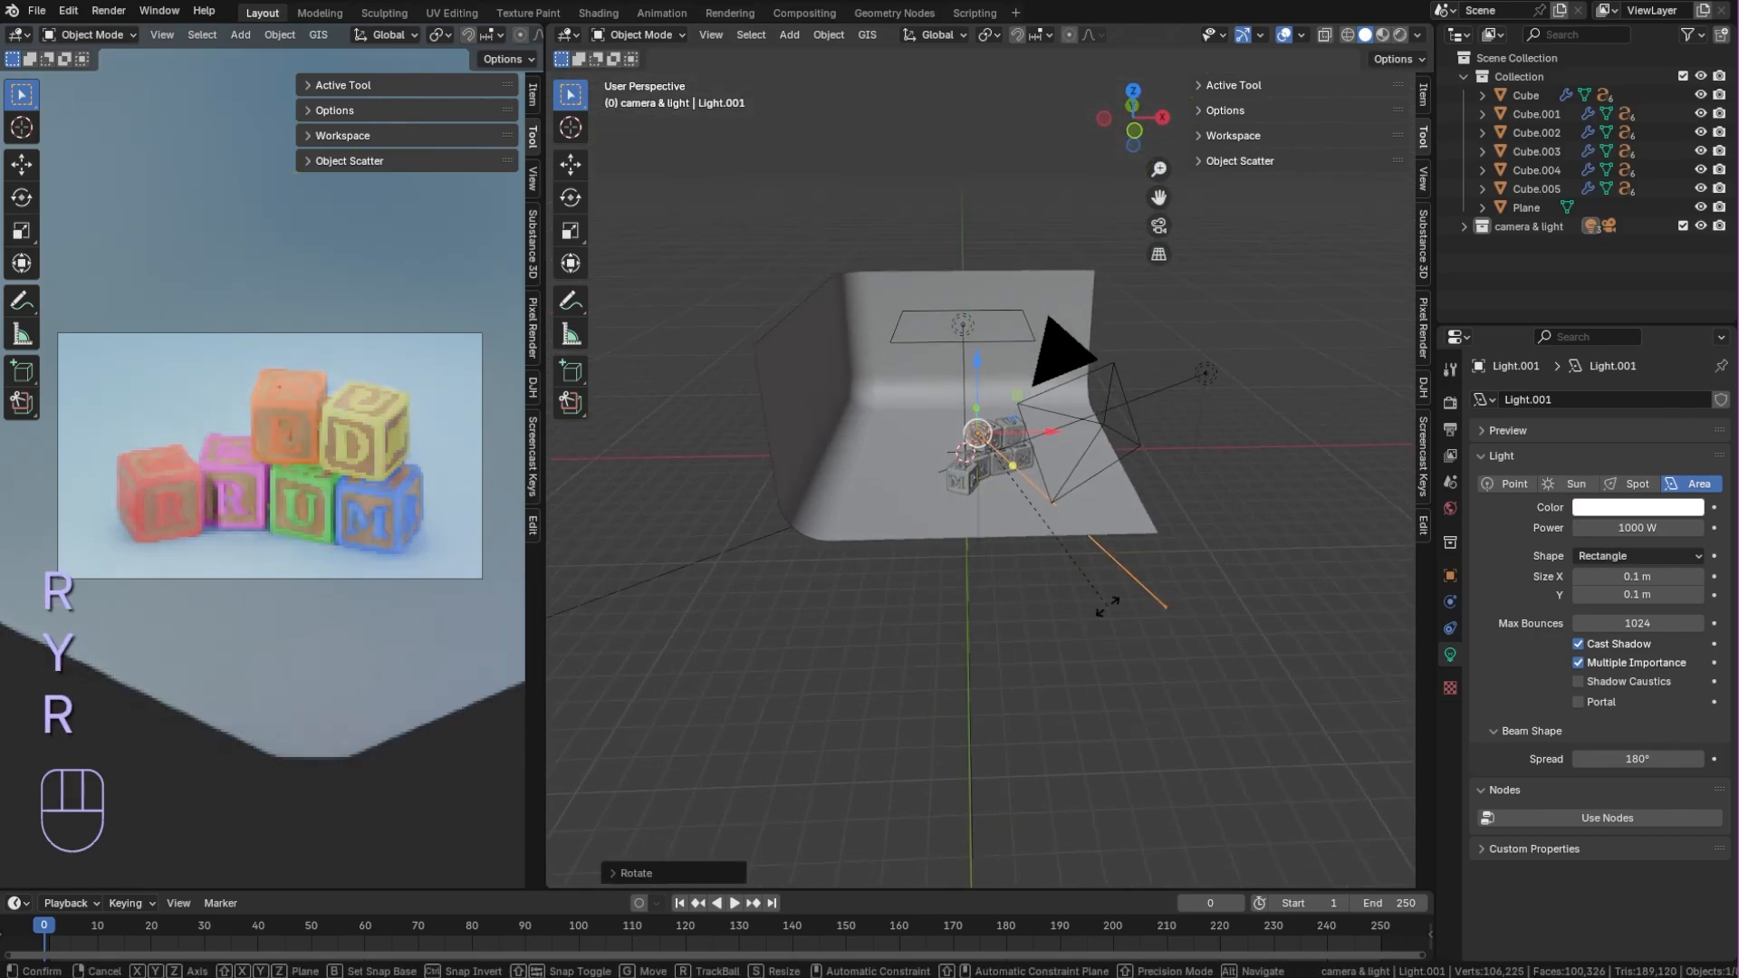
{"action": "key", "text": "z"}
{"action": "left_click", "coordinate": [1023, 455]}
Tilt the white side light about X to adjust its angle on the blocks
{"action": "middle_click_drag", "start_coordinate": [1024, 455], "coordinate": [920, 459]}
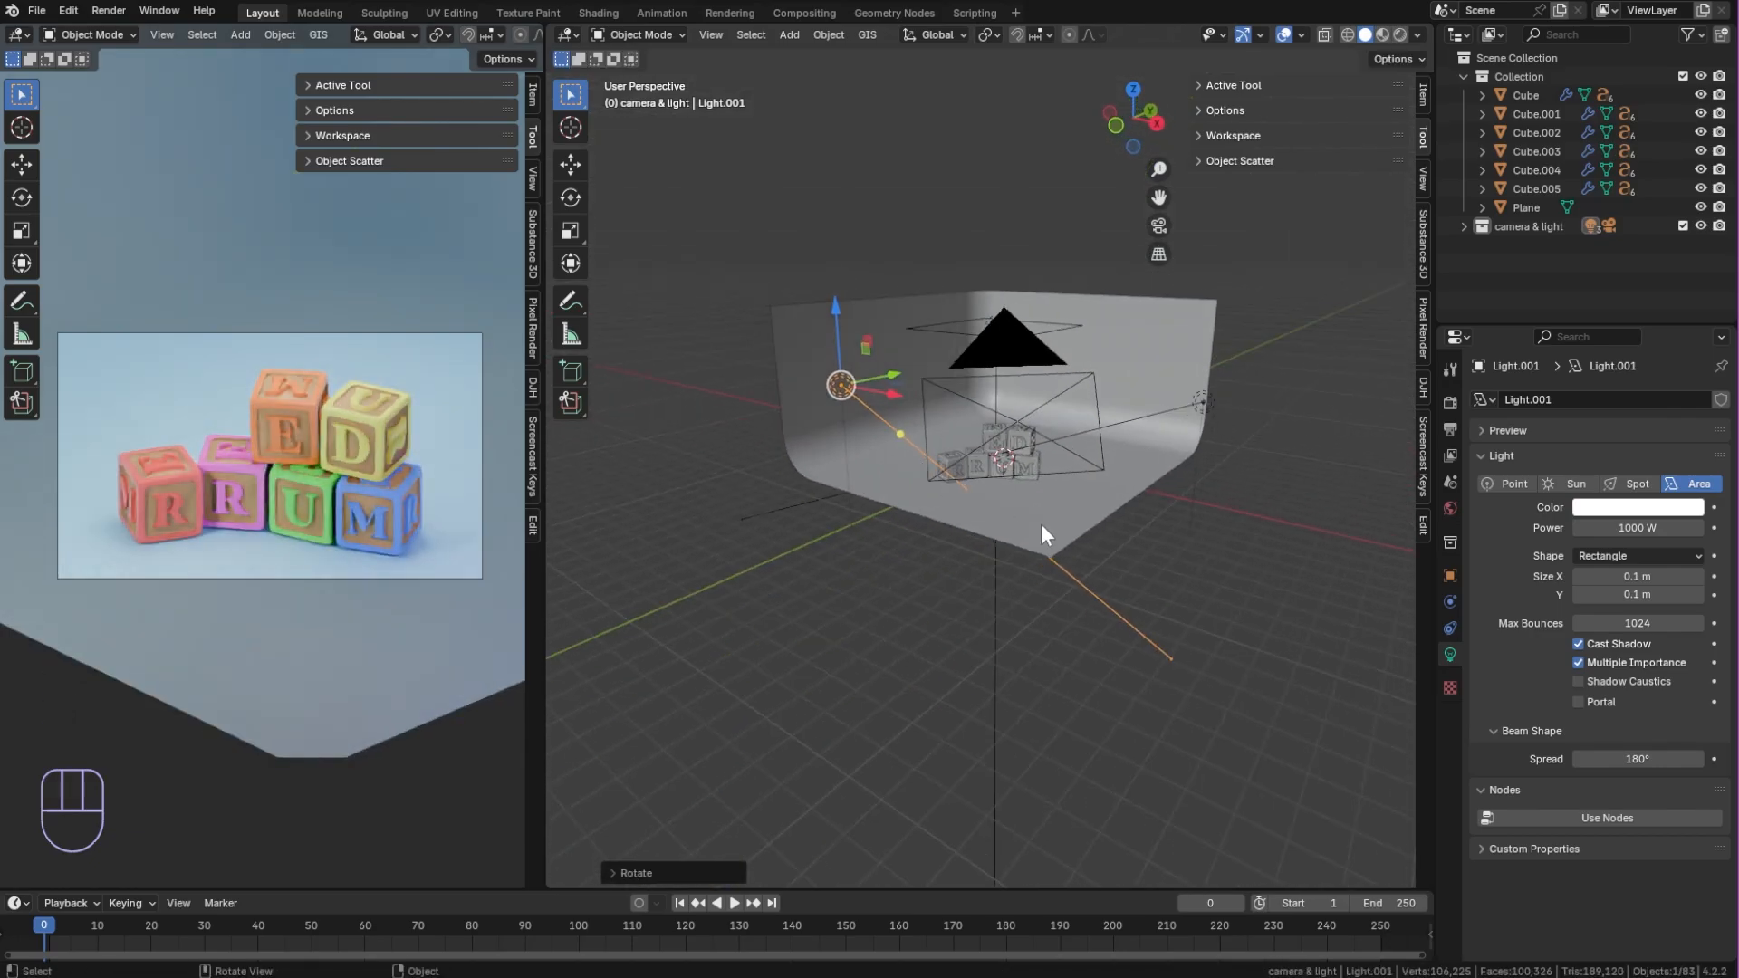
{"action": "key", "text": "r"}
{"action": "key", "text": "x"}
{"action": "left_click", "coordinate": [1052, 471]}
{"action": "middle_click_drag", "start_coordinate": [1052, 471], "coordinate": [1078, 557]}
Try the High Contrast look in the render color management, and settle on the Filmic view transform with the Medium High Contrast look
{"action": "left_click", "coordinate": [1450, 401]}
{"action": "scroll", "coordinate": [1562, 704], "scroll_direction": "down", "scroll_amount": 8}
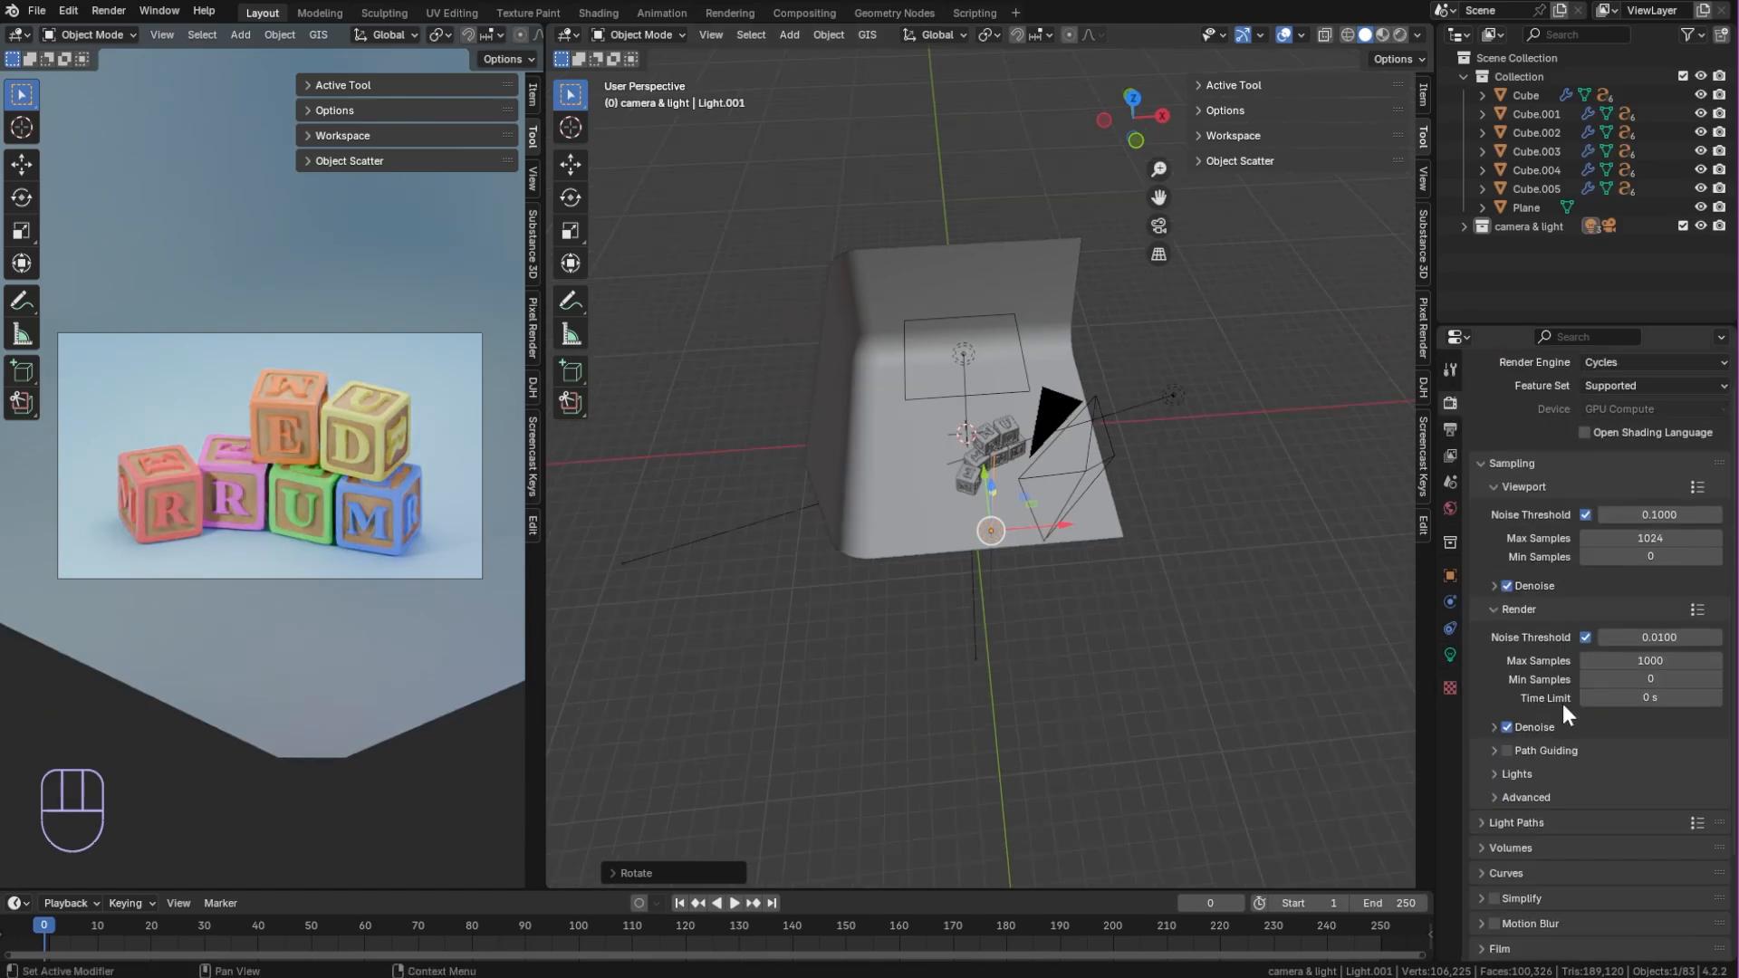
{"action": "left_click", "coordinate": [1568, 949]}
{"action": "scroll", "coordinate": [1579, 860], "scroll_direction": "down", "scroll_amount": 5}
{"action": "left_click", "coordinate": [1628, 826]}
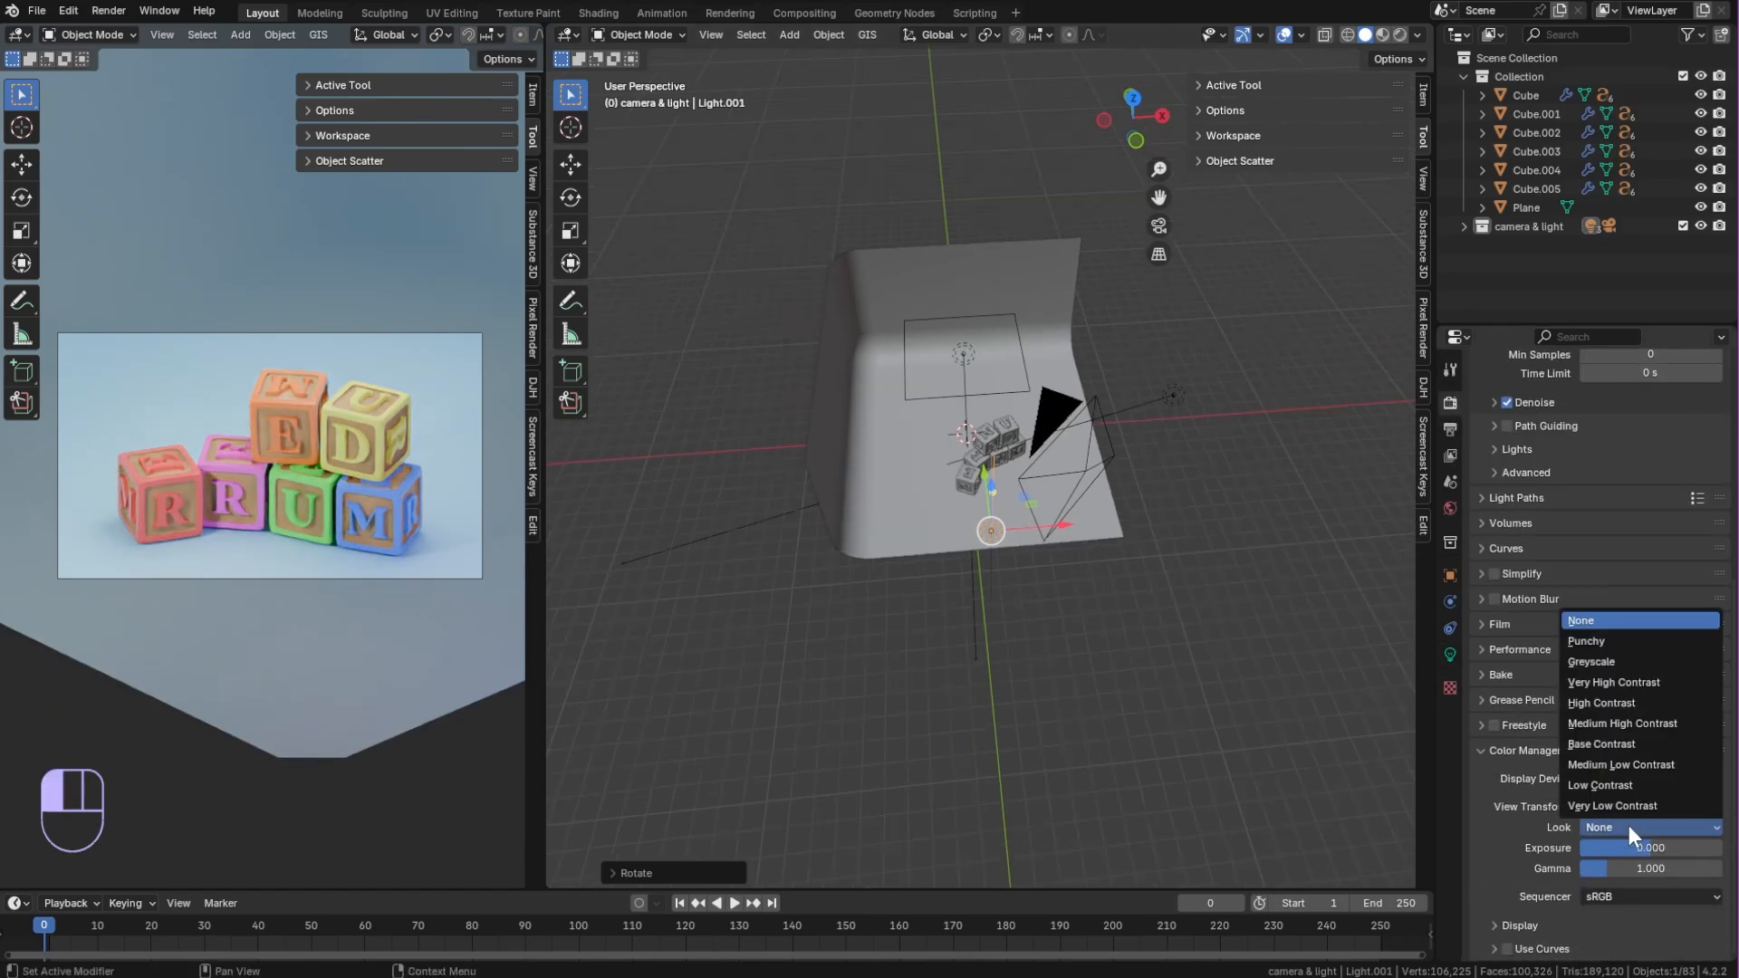
{"action": "left_click", "coordinate": [1601, 704]}
{"action": "left_click", "coordinate": [1633, 808]}
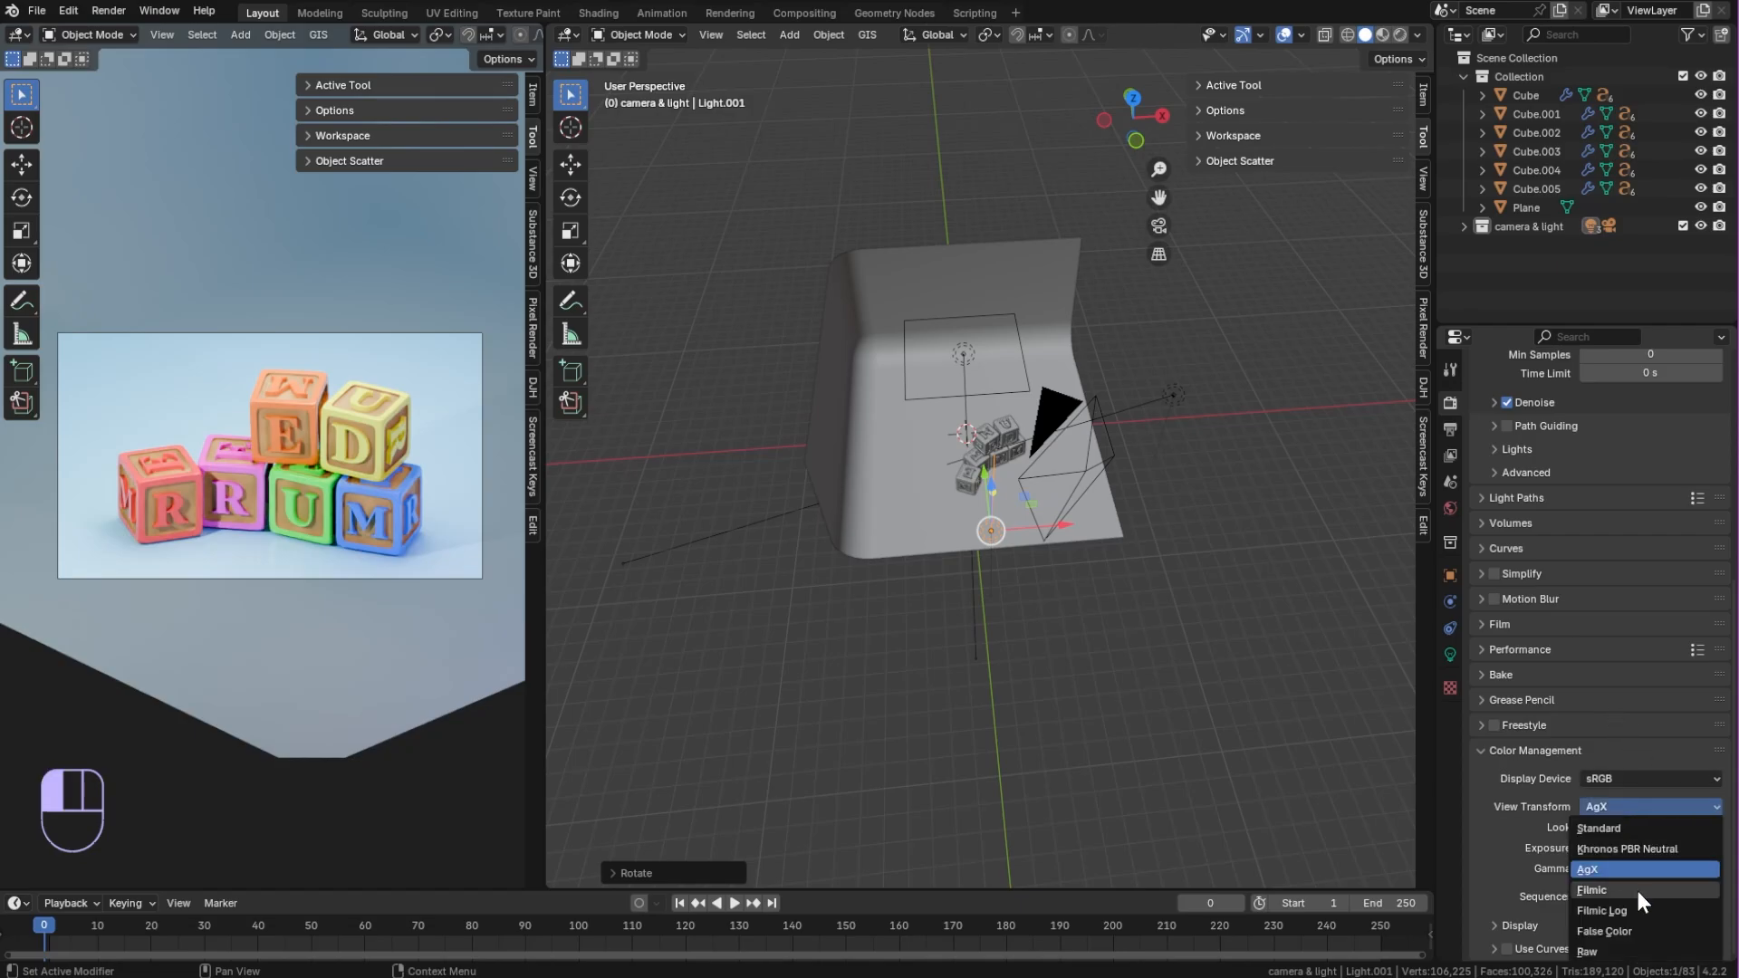
{"action": "left_click", "coordinate": [1638, 891]}
{"action": "left_click", "coordinate": [1631, 828]}
{"action": "left_click", "coordinate": [1605, 726]}
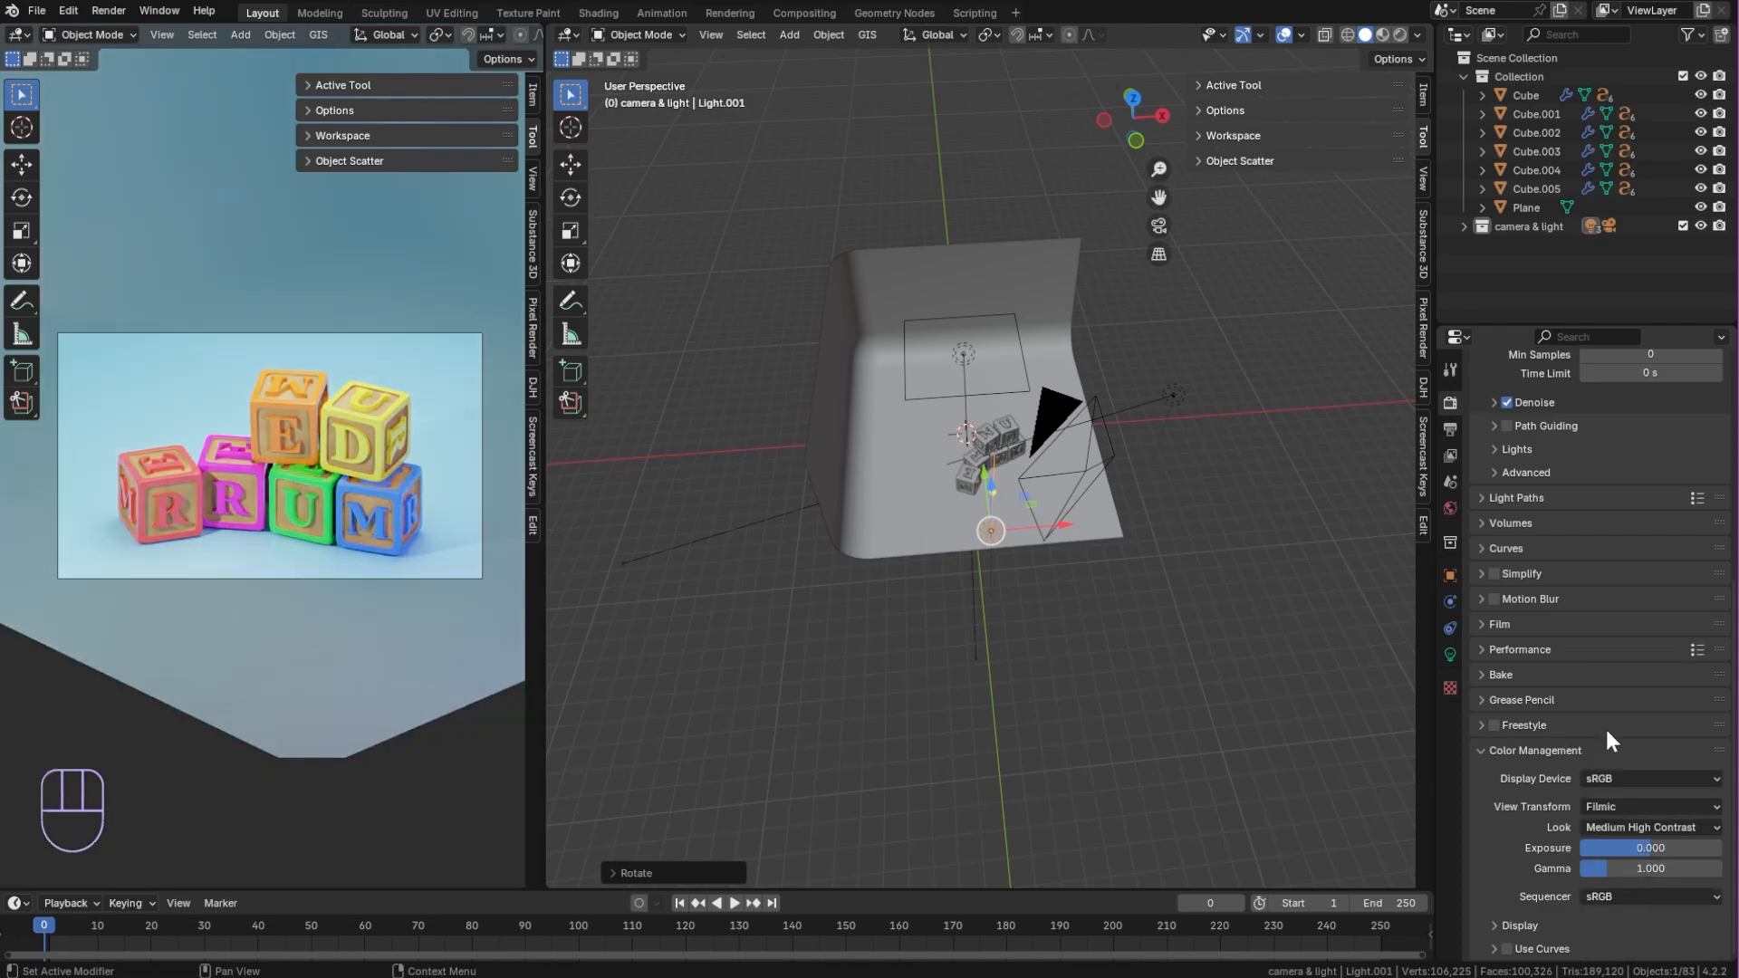